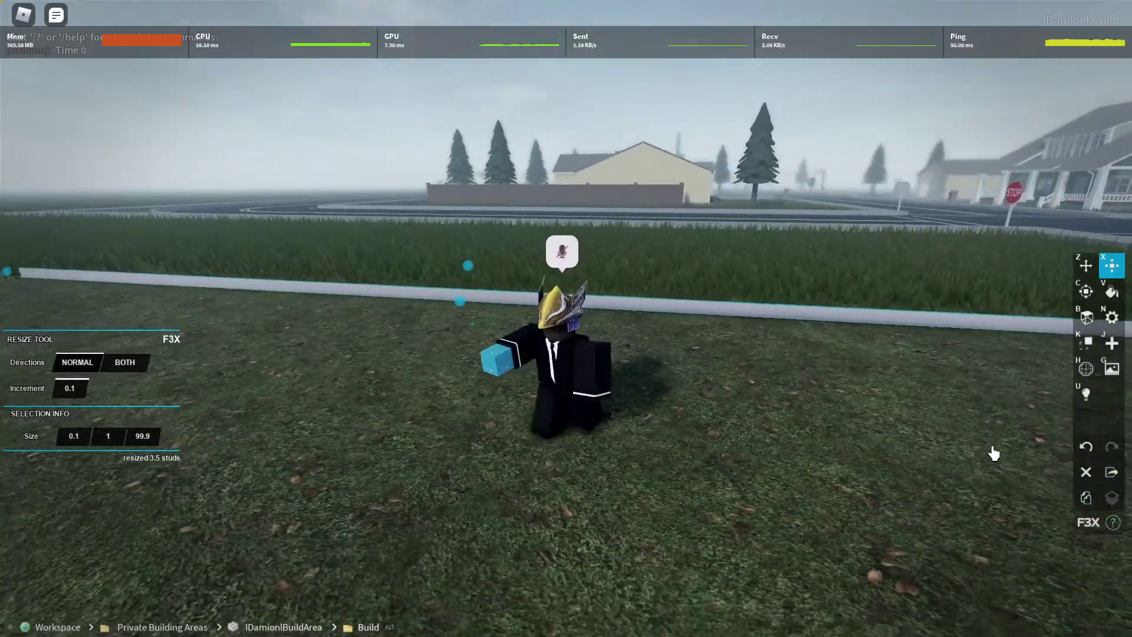
# Examine the long strip part along the plot's edge from both sides and towards its far end.
pyautogui.rightClick(1018, 451)
pyautogui.press('w')
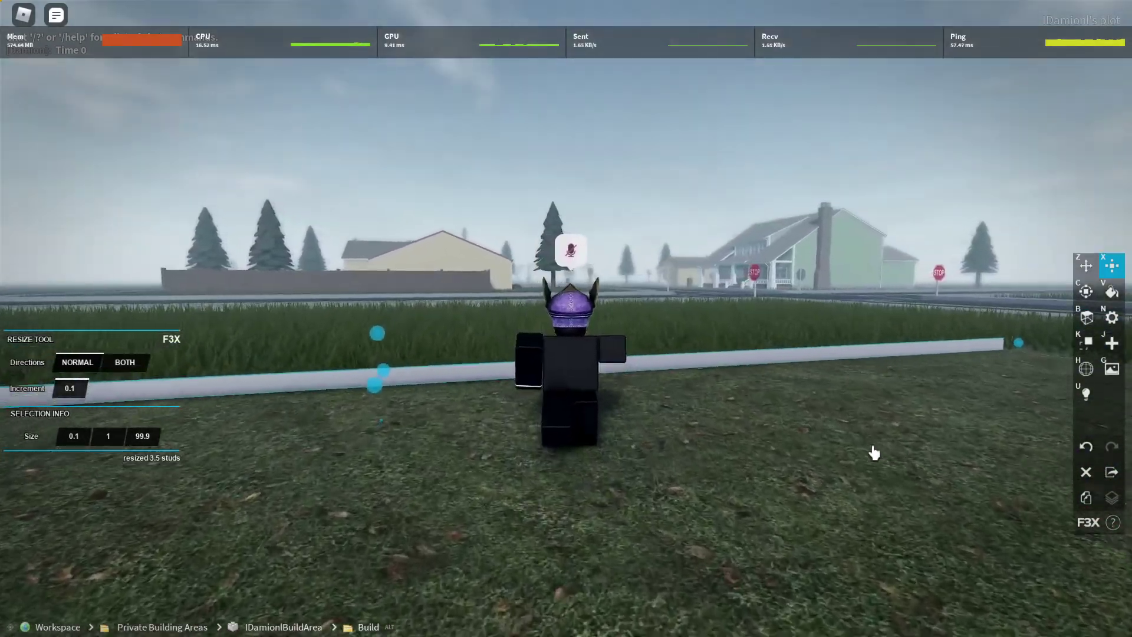
pyautogui.press('a')
pyautogui.press('Left')
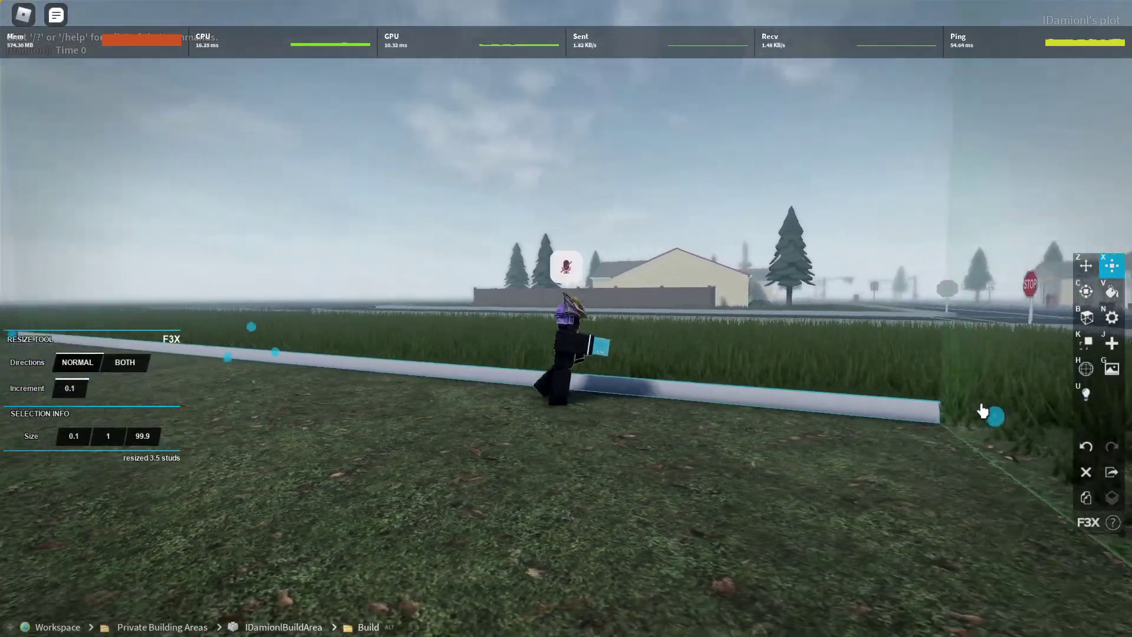
pyautogui.rightClick(982, 411)
pyautogui.press('w')
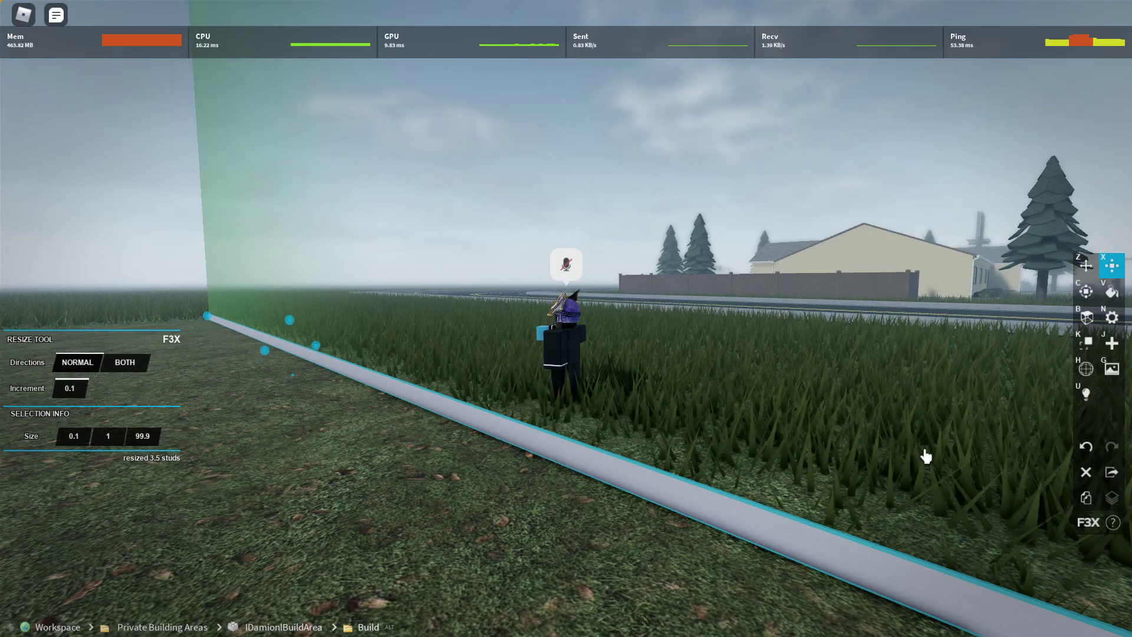
pyautogui.press('a')
pyautogui.press('w')
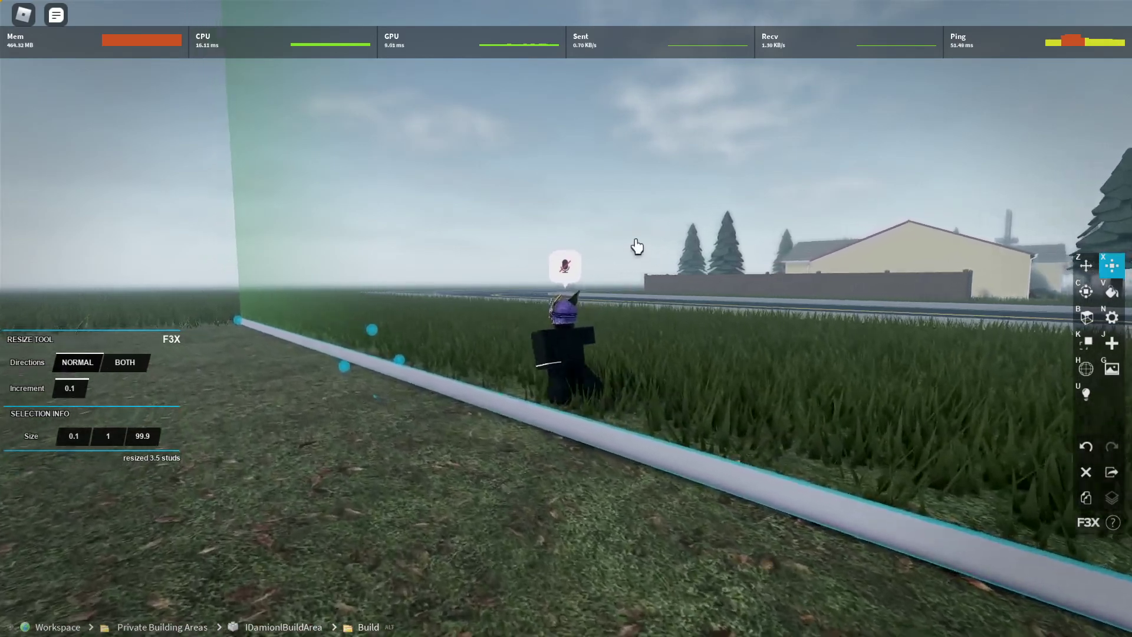
pyautogui.press('a')
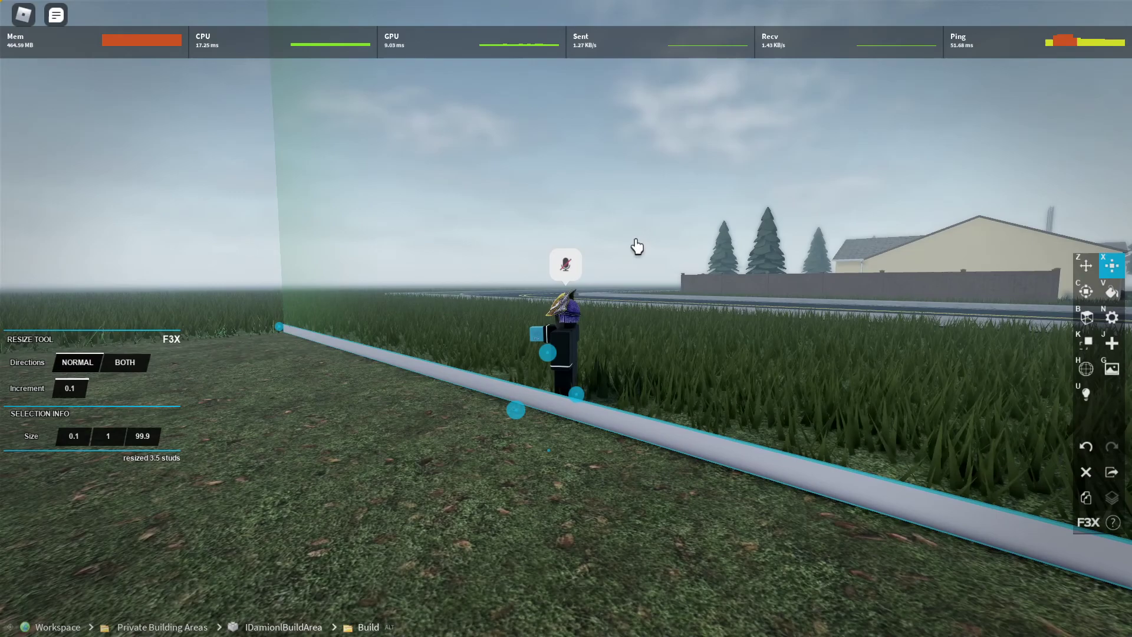
pyautogui.press('w')
pyautogui.press('a')
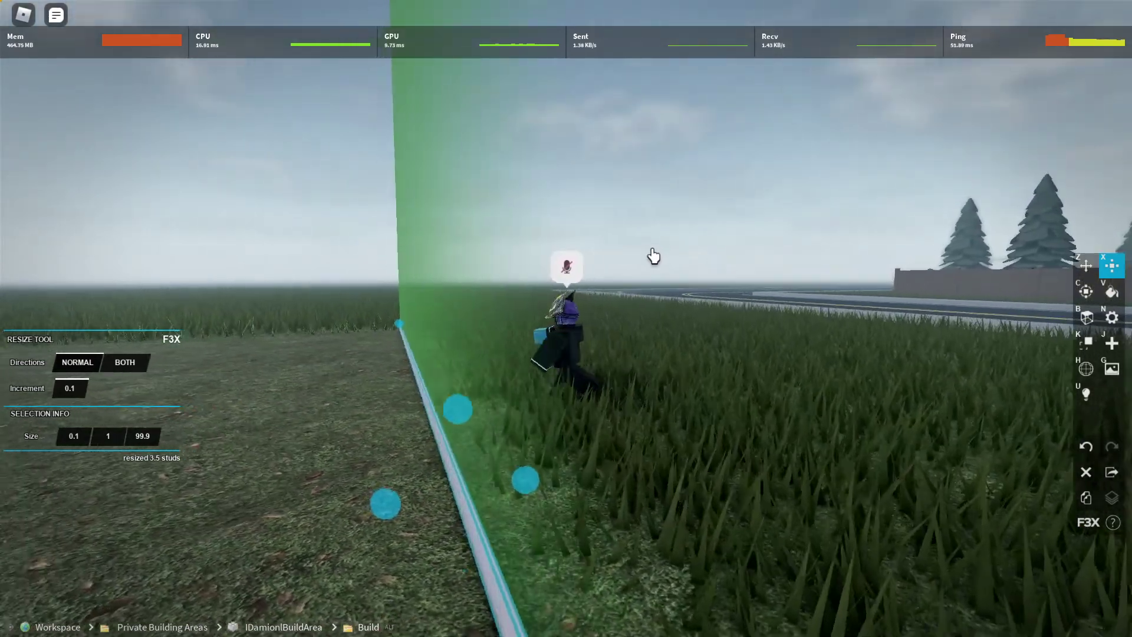
pyautogui.press('s')
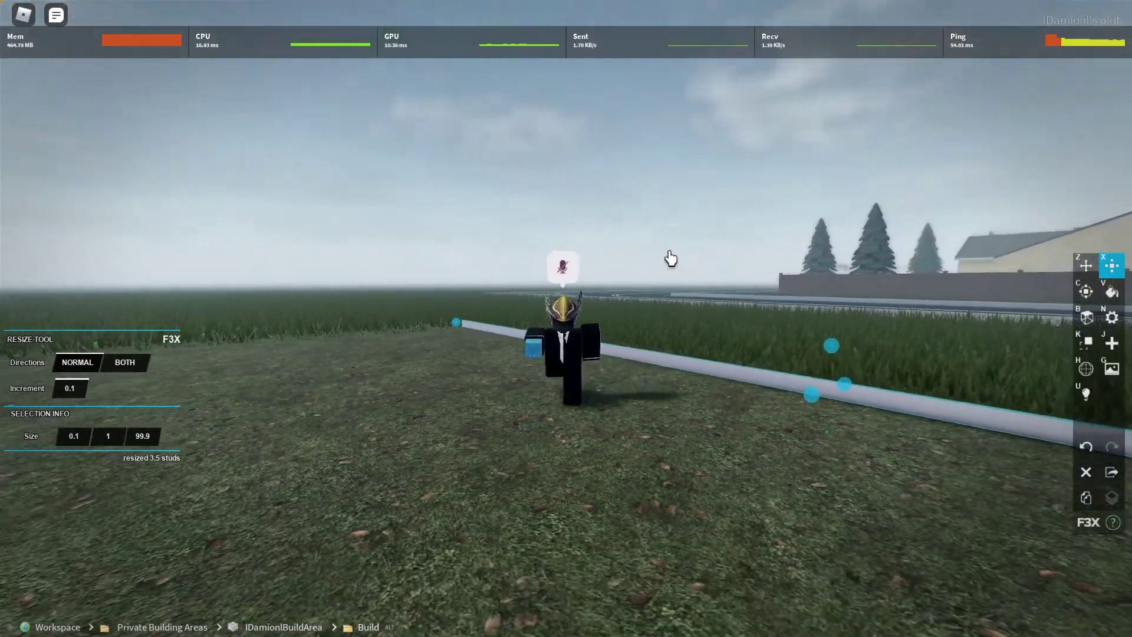
pyautogui.moveTo(661, 393); pyautogui.dragTo(714, 450)
pyautogui.moveTo(425, 311); pyautogui.dragTo(425, 312)
pyautogui.moveTo(885, 302); pyautogui.dragTo(876, 301)
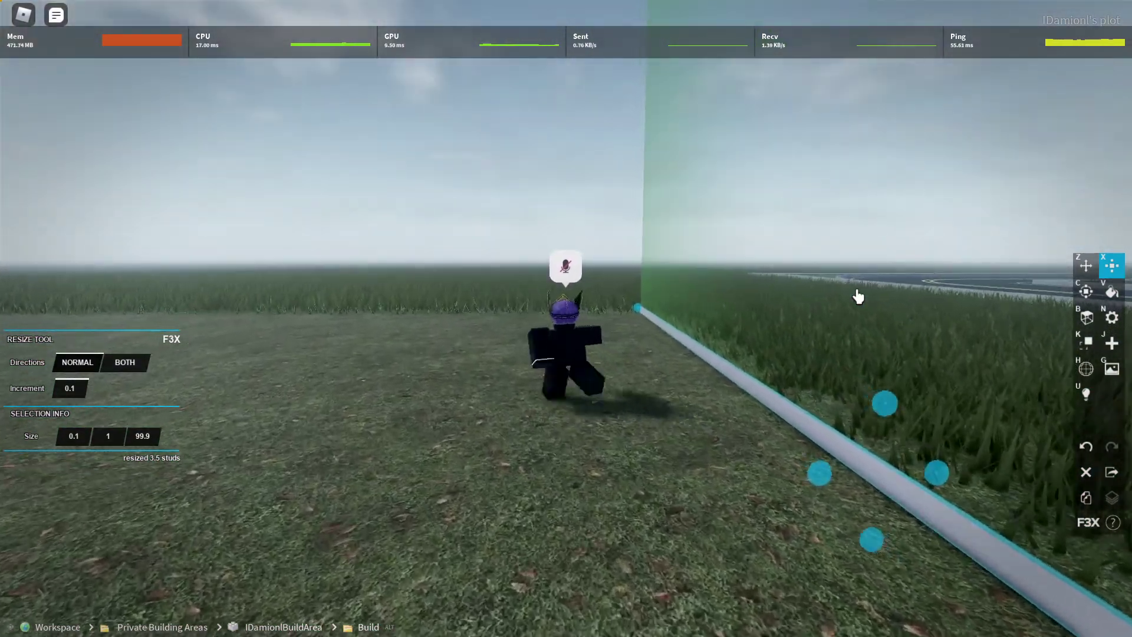
# Look over the empty building plot from several angles with the New Part tool equipped.
pyautogui.press('Right')
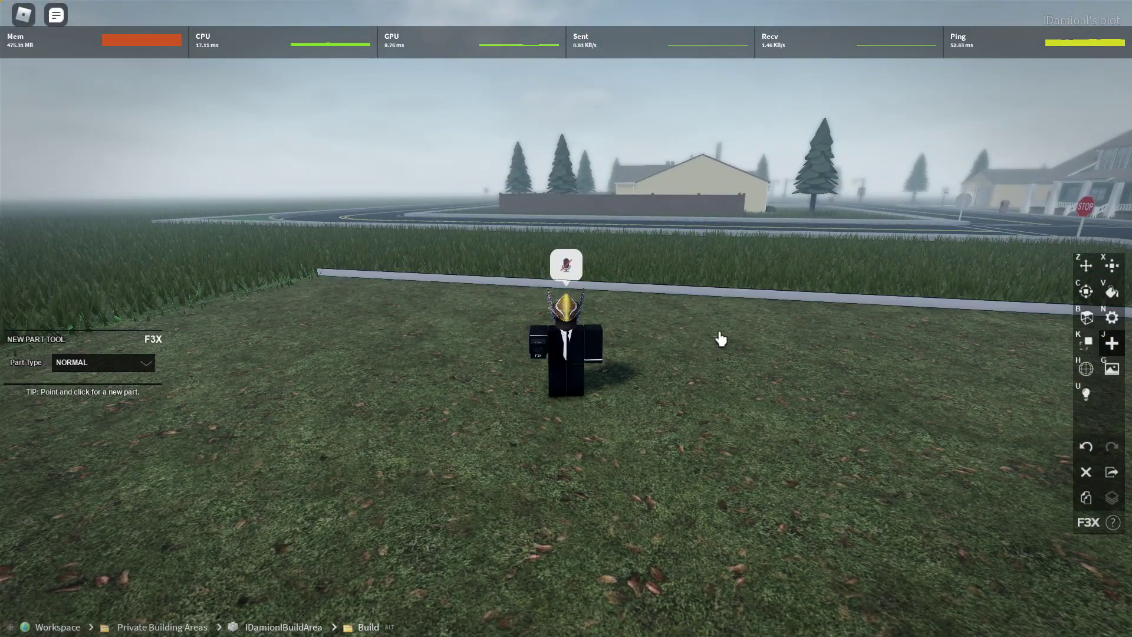
pyautogui.press('Right')
pyautogui.moveTo(631, 378); pyautogui.dragTo(625, 382)
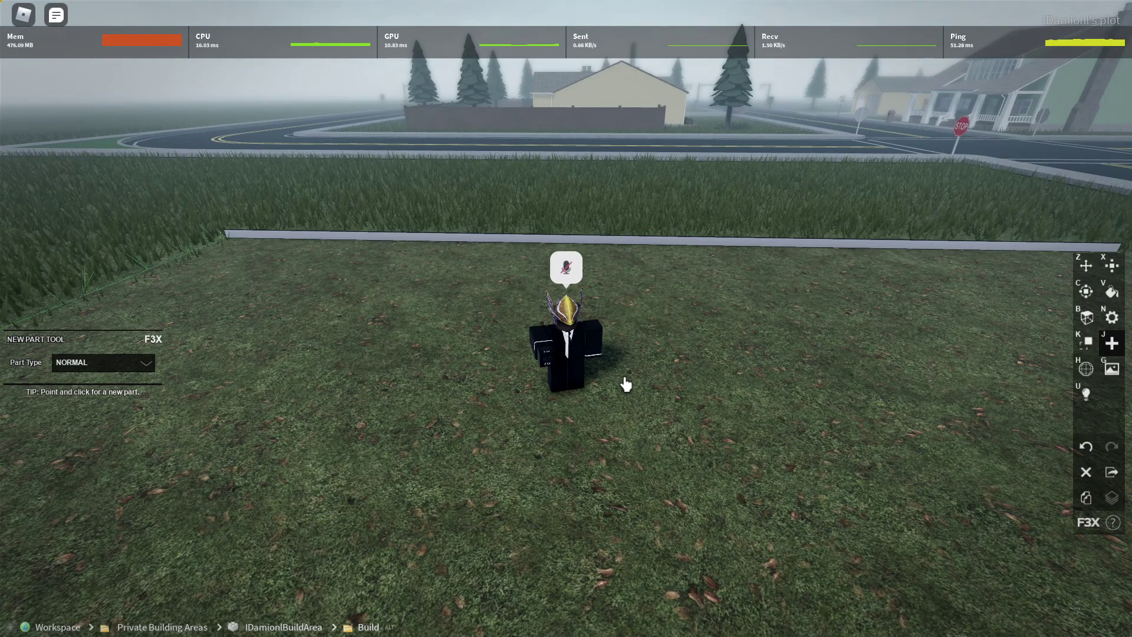
pyautogui.press('w')
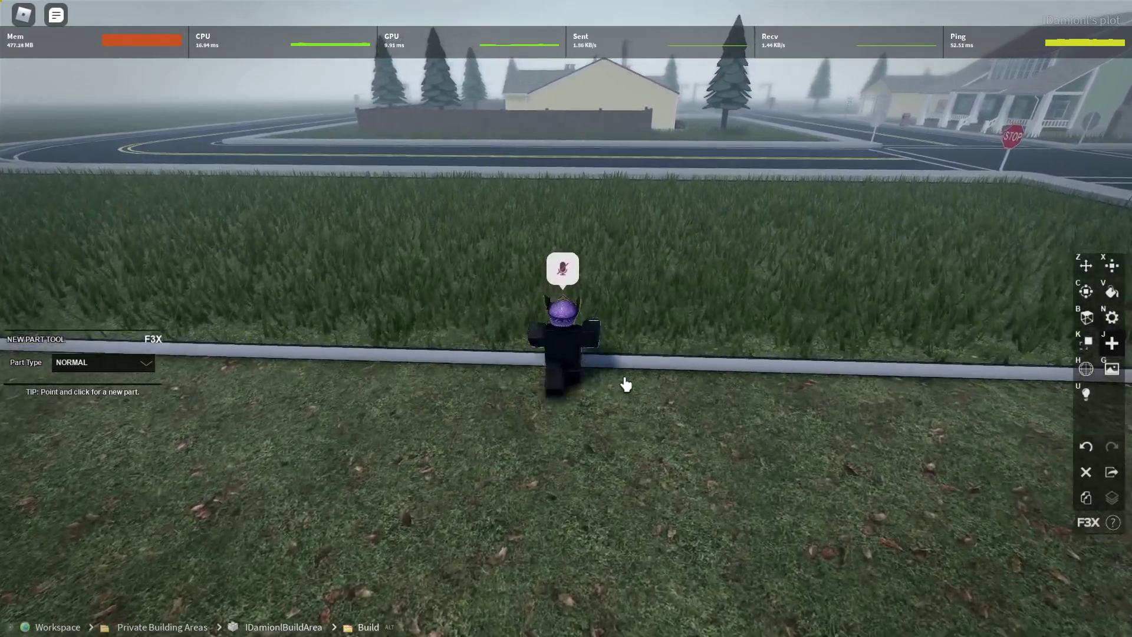
pyautogui.moveTo(625, 385); pyautogui.dragTo(647, 396)
pyautogui.press('d')
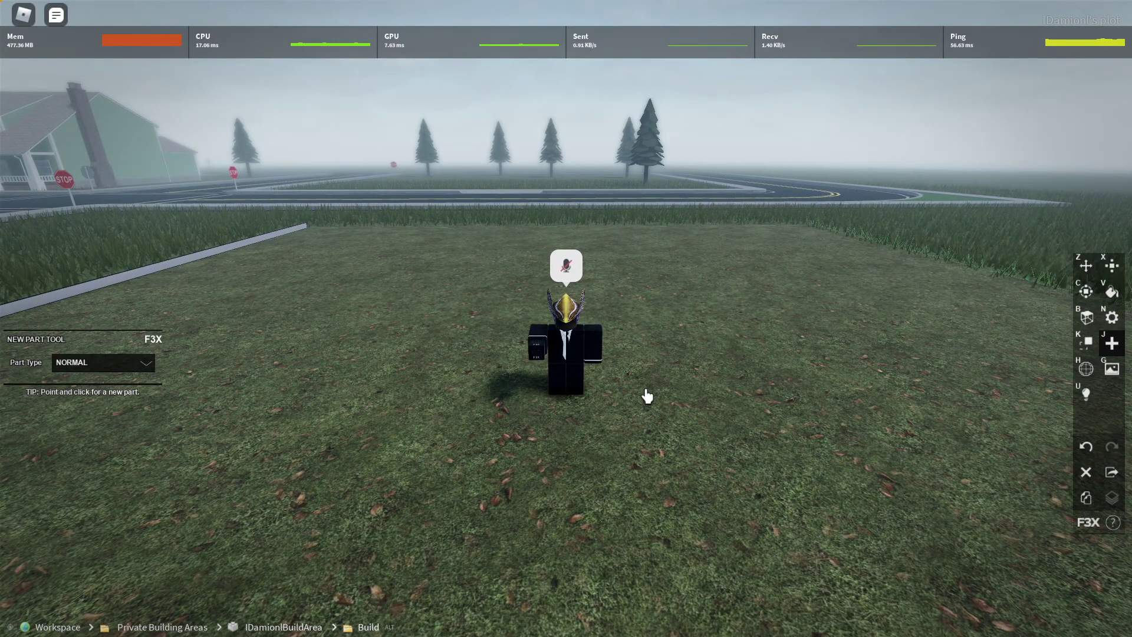
pyautogui.press('s')
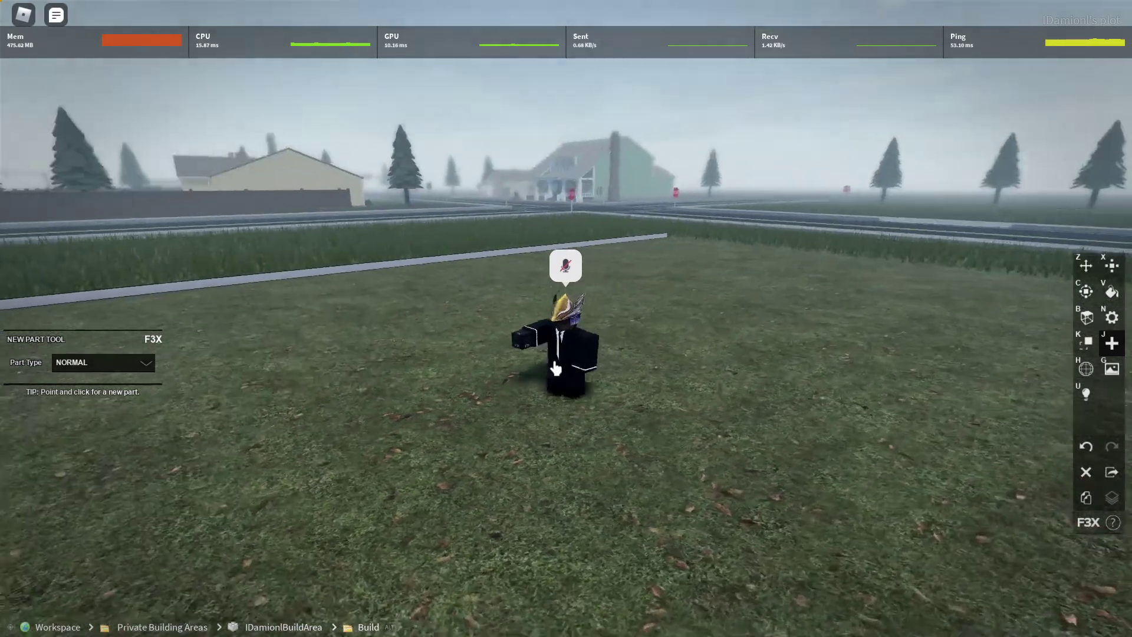
pyautogui.press('w')
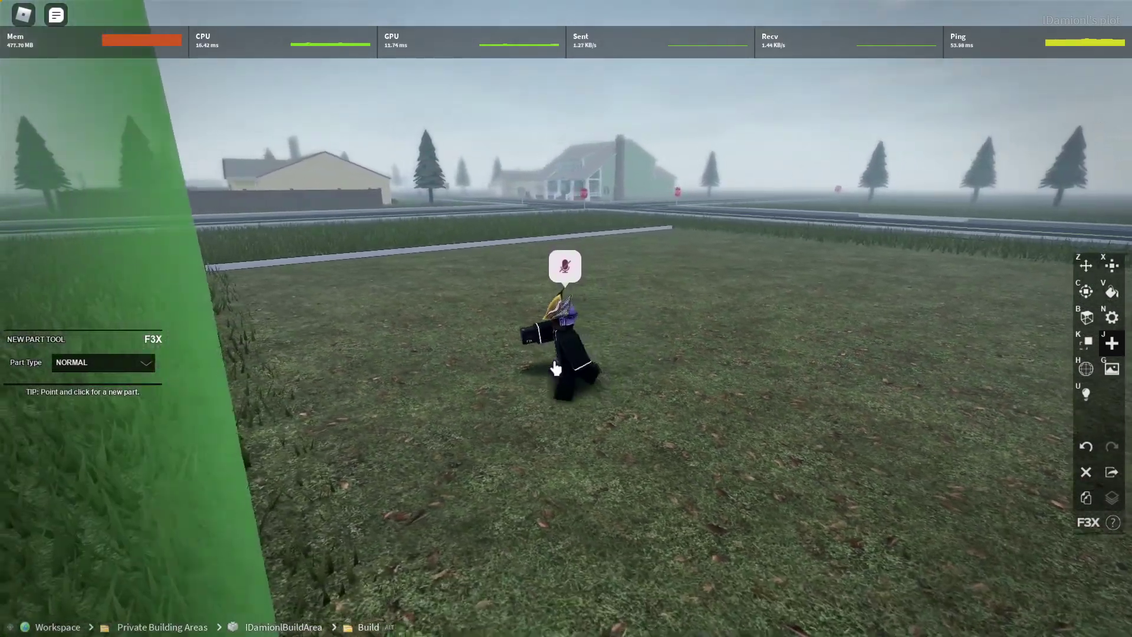
pyautogui.press('w')
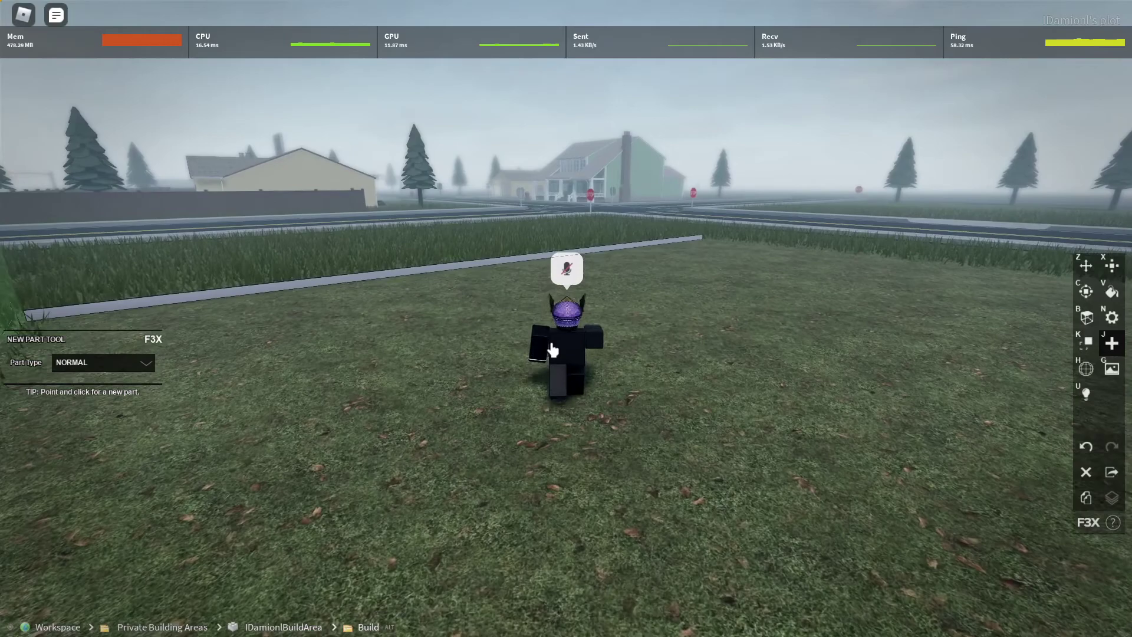
pyautogui.press('w')
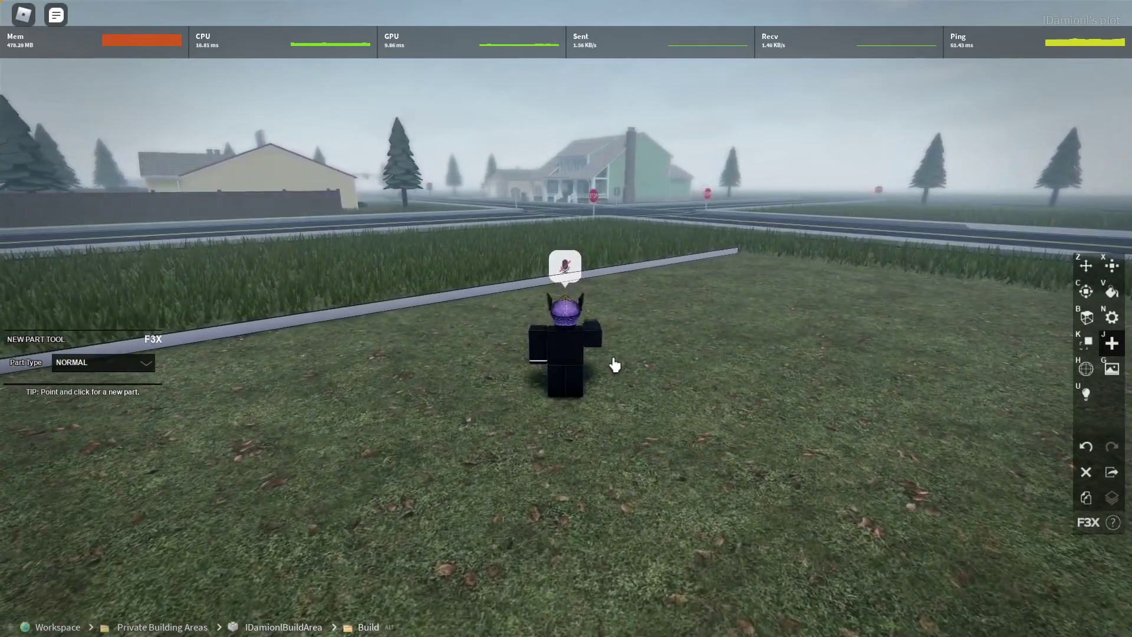
pyautogui.press('s')
pyautogui.moveTo(669, 341); pyautogui.dragTo(681, 342)
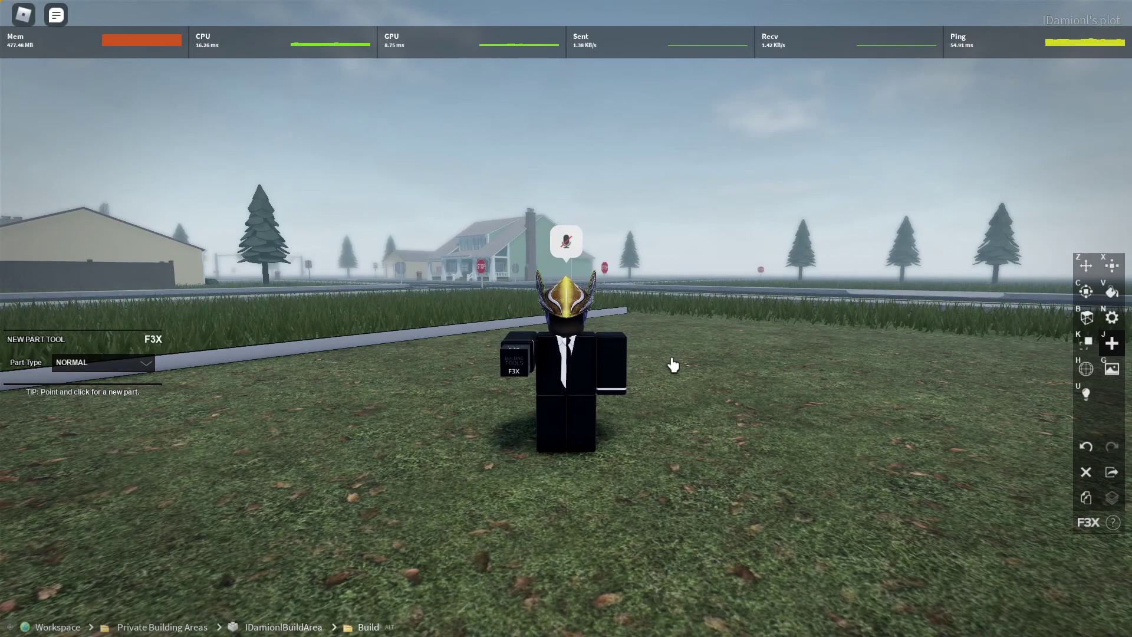
pyautogui.moveTo(674, 365); pyautogui.dragTo(673, 367)
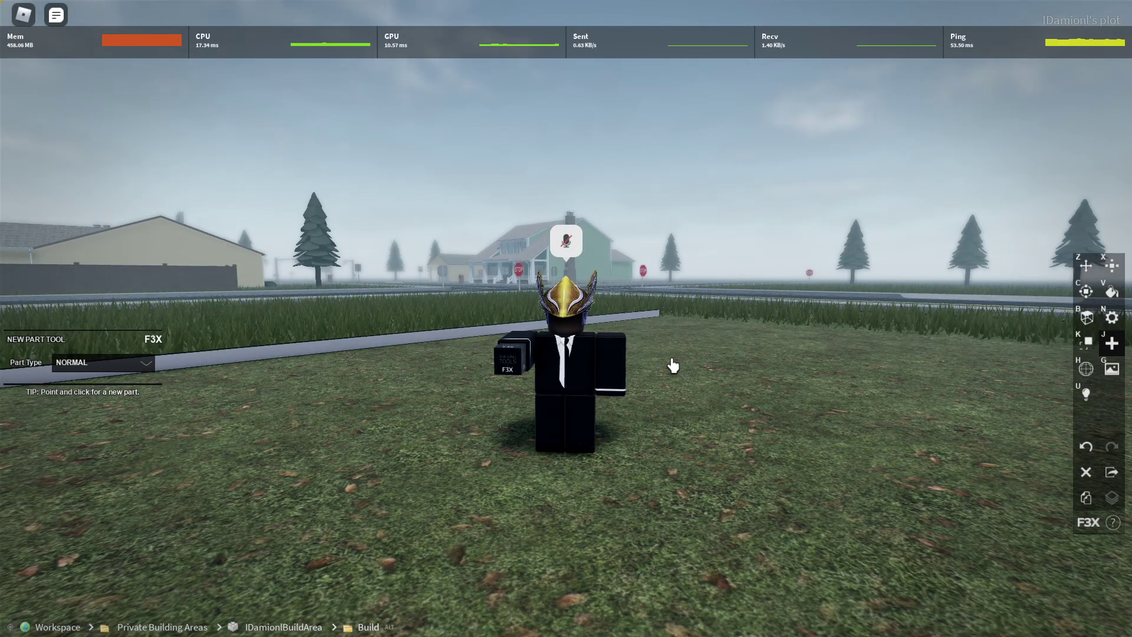
pyautogui.press('Left')
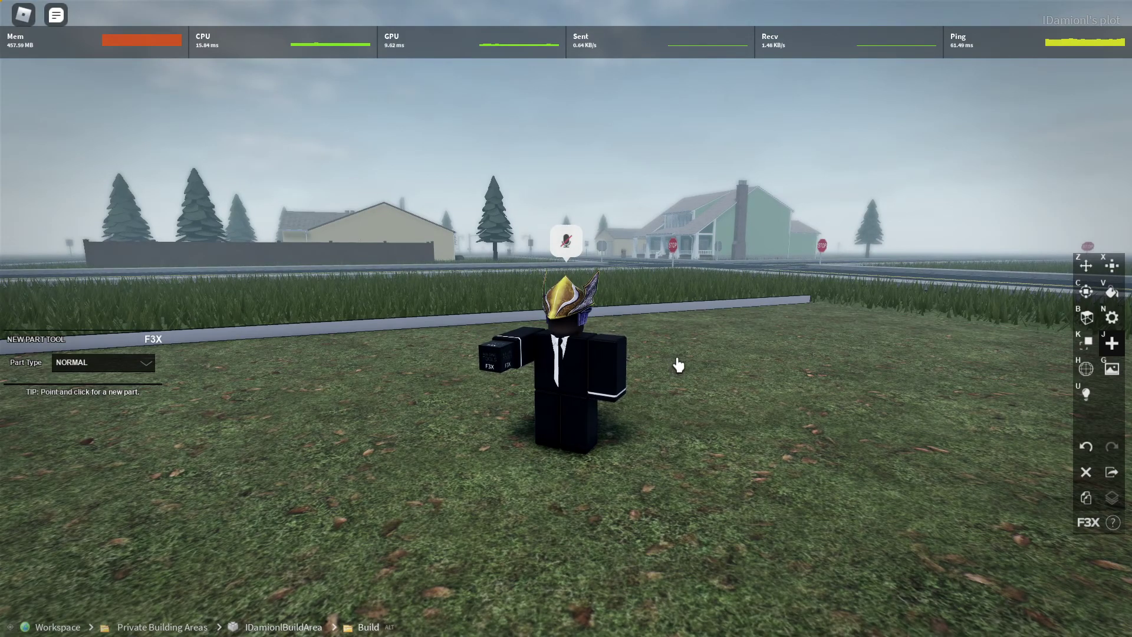
# Create a Normal part on the grass beside the character.
pyautogui.press('w')
pyautogui.press('a')
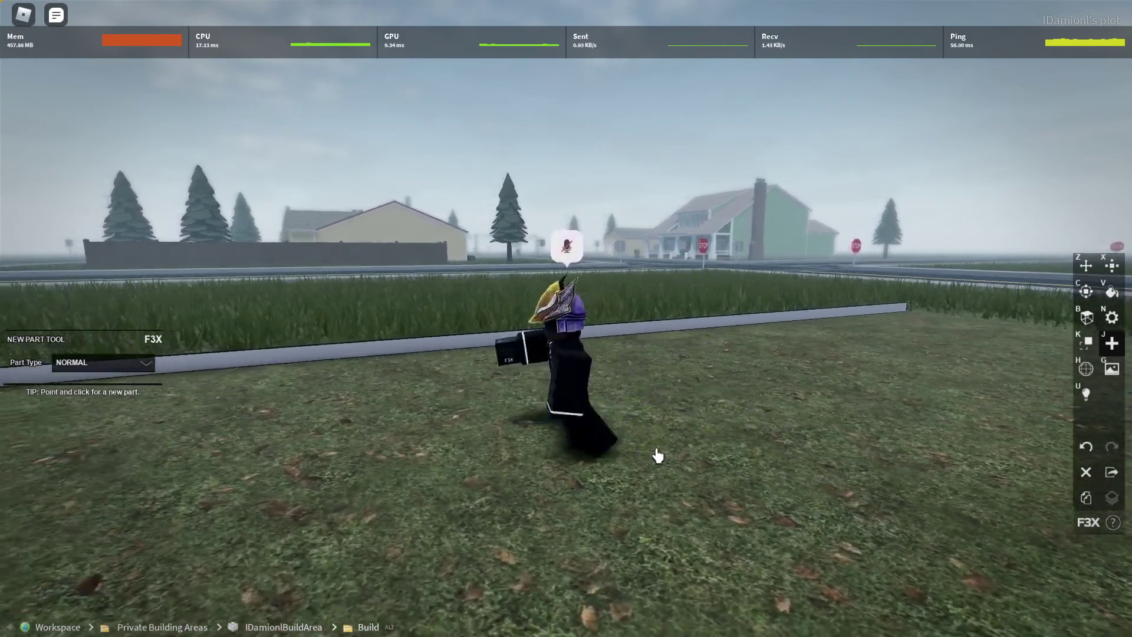
pyautogui.press('s')
pyautogui.press('d')
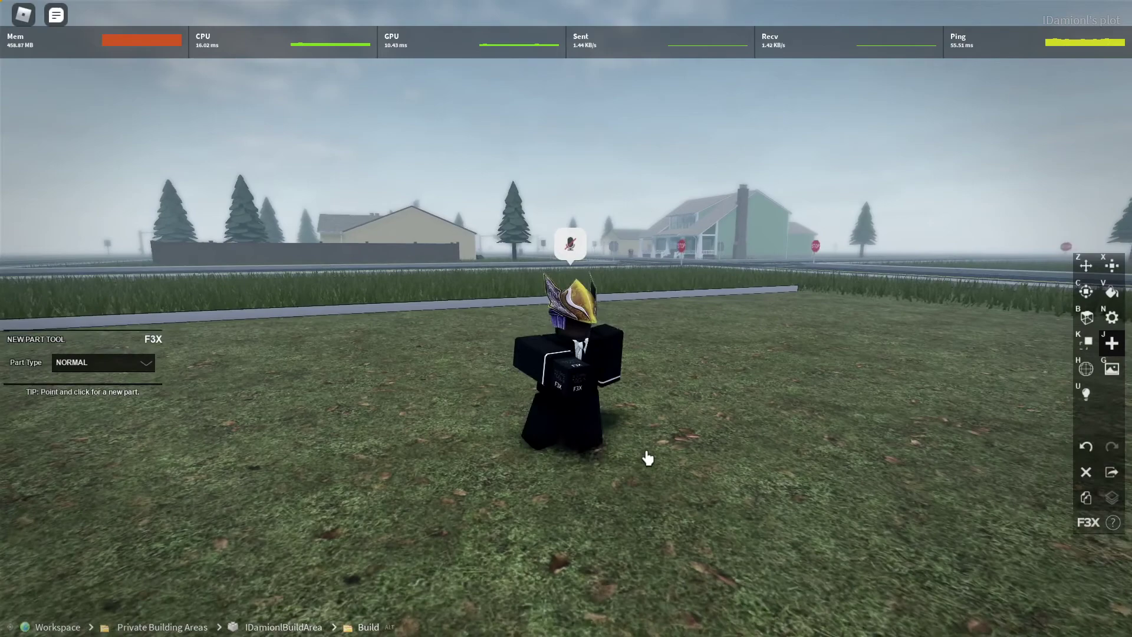
pyautogui.press('w')
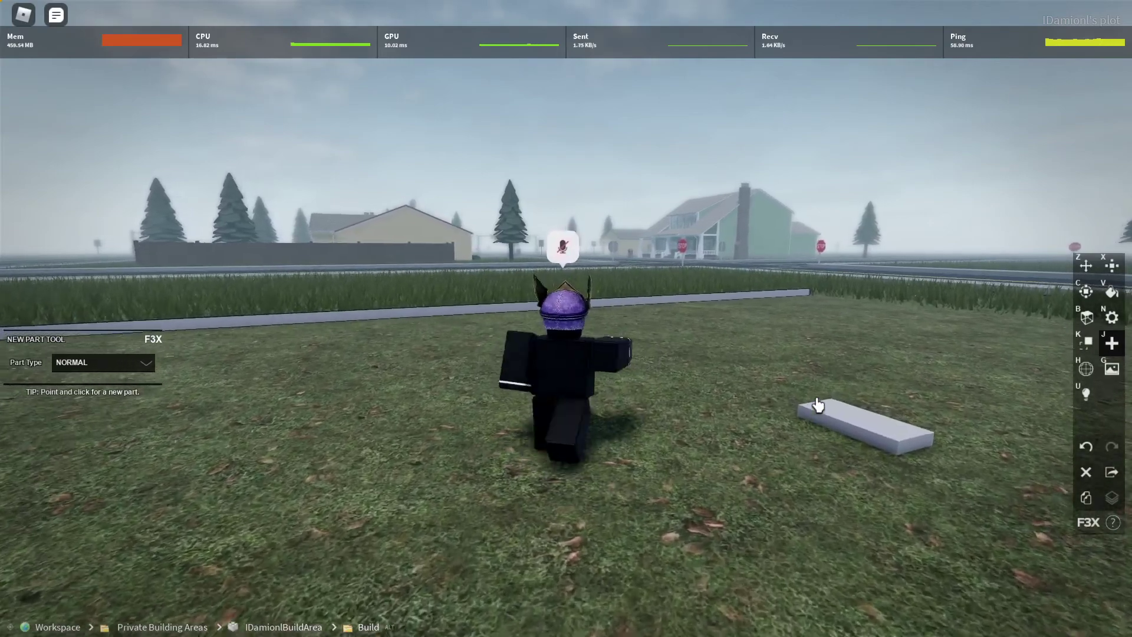
# Set the new part type to Spawn and place several spawn parts on the grass beside the character.
pyautogui.click(141, 362)
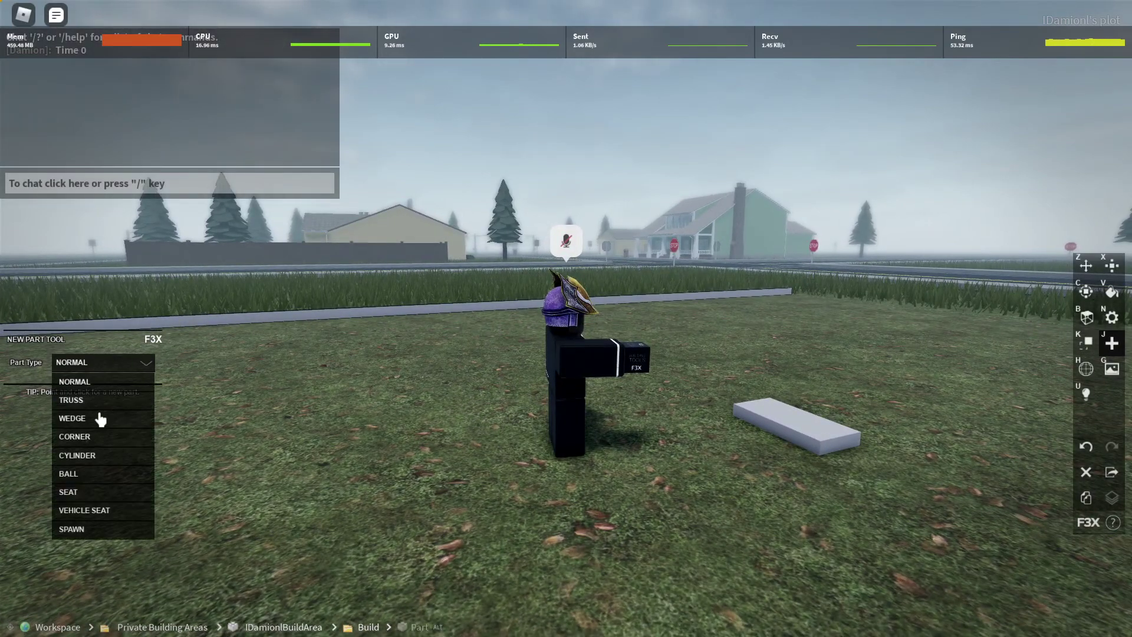
pyautogui.click(123, 529)
pyautogui.click(606, 406)
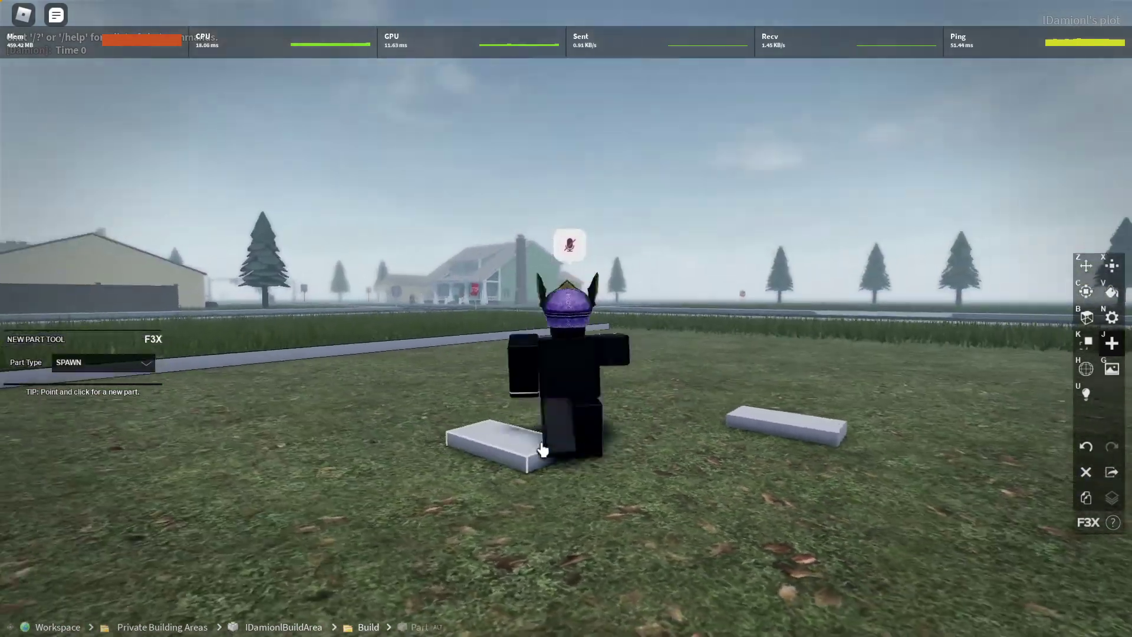
pyautogui.press('s')
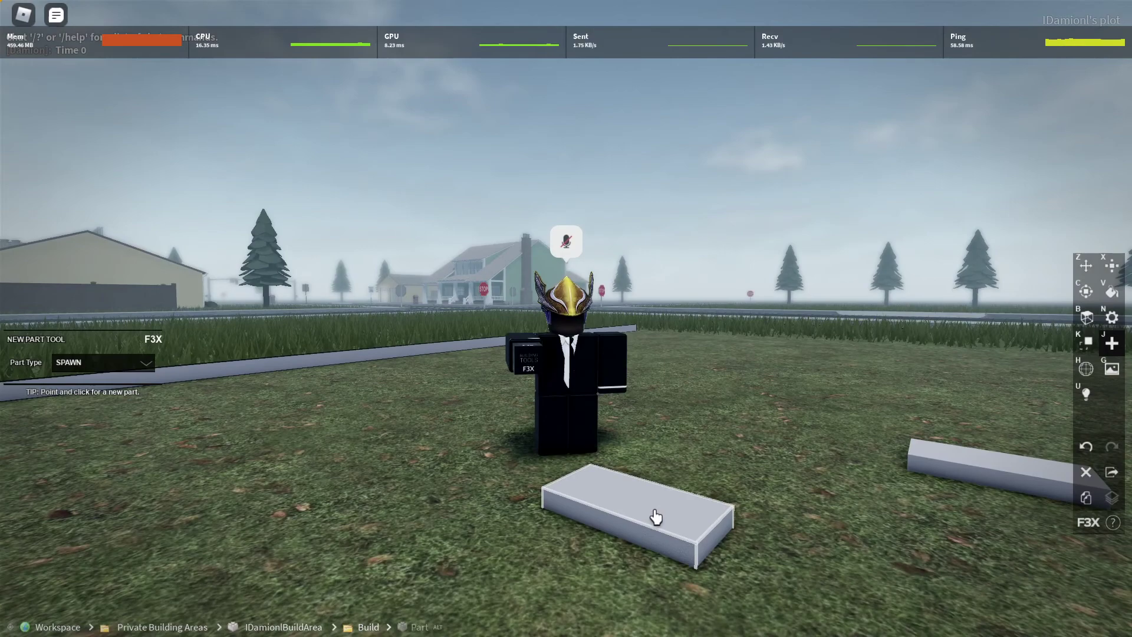
pyautogui.press('s')
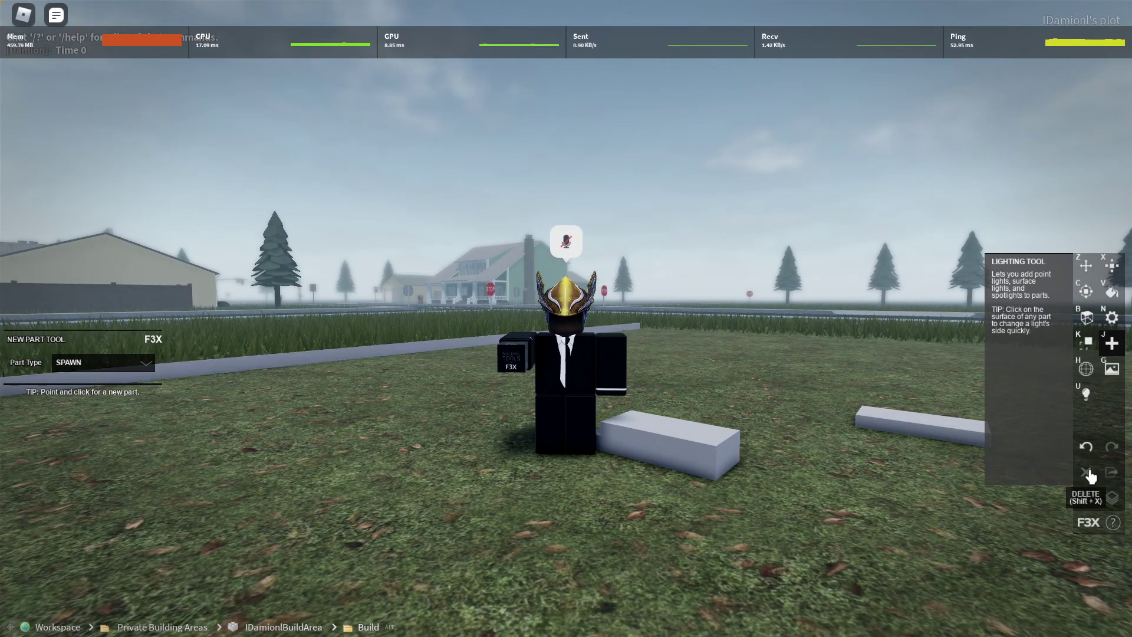
pyautogui.moveTo(705, 459); pyautogui.dragTo(667, 456)
pyautogui.press('a')
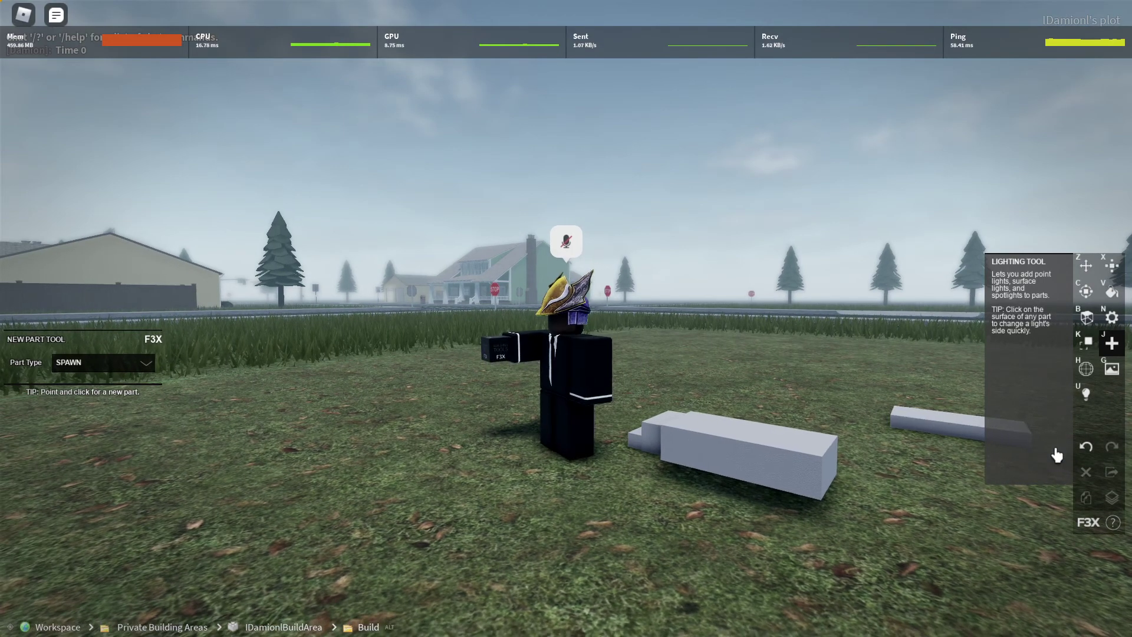
# Undo the last change and delete the stacked parts beside the character, keeping the separate Normal part.
pyautogui.click(1088, 447)
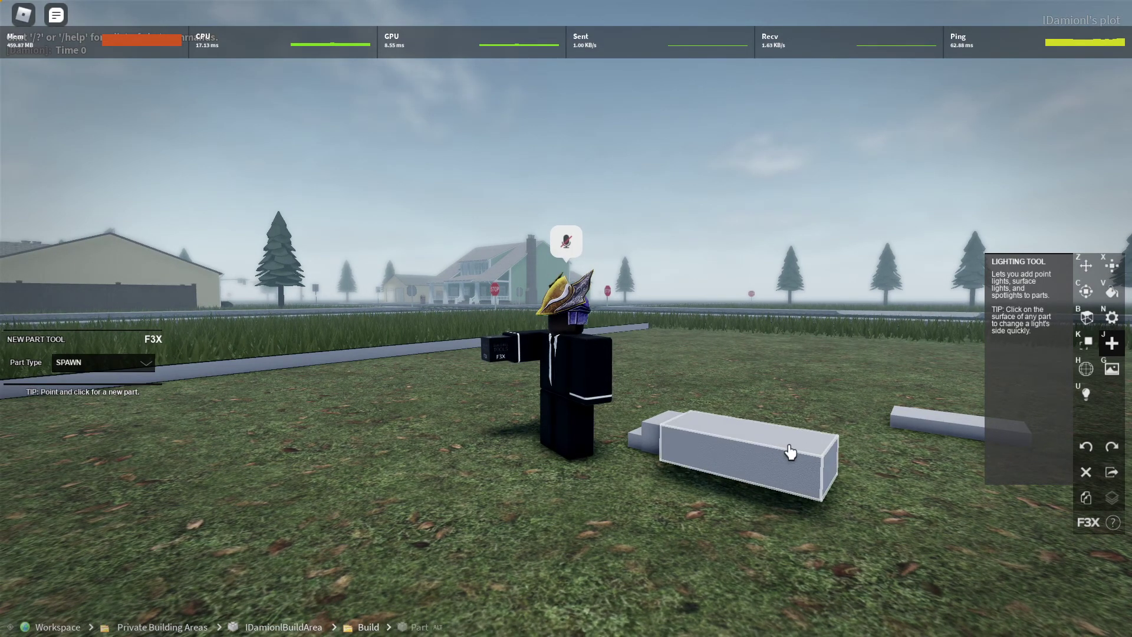
pyautogui.press('z')
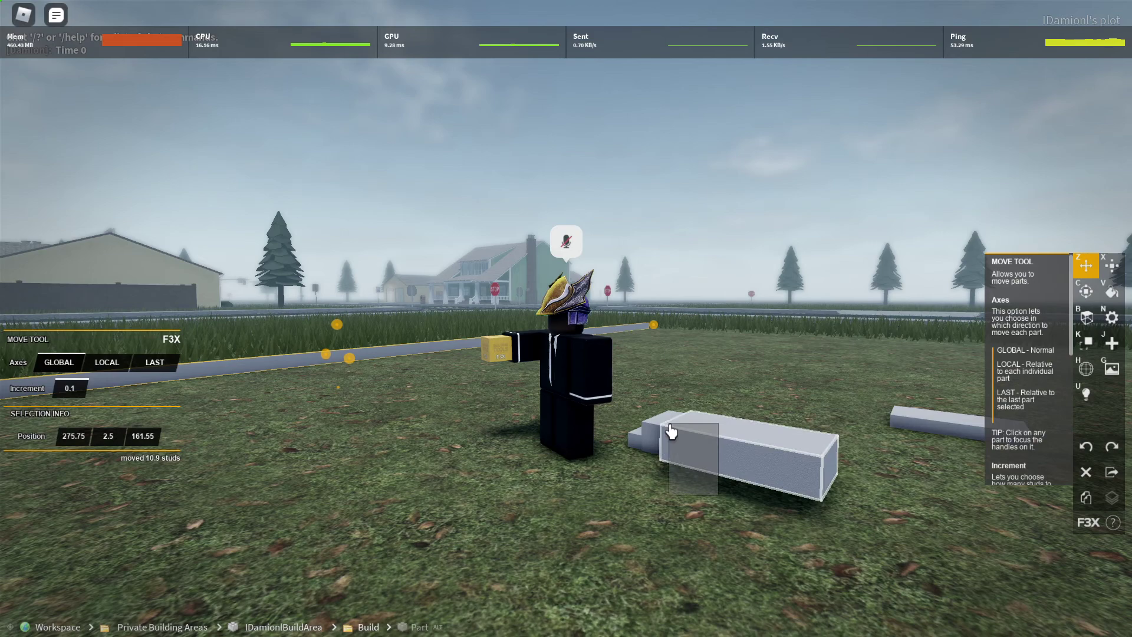
pyautogui.click(697, 429)
pyautogui.hotkey('shift', 'x')
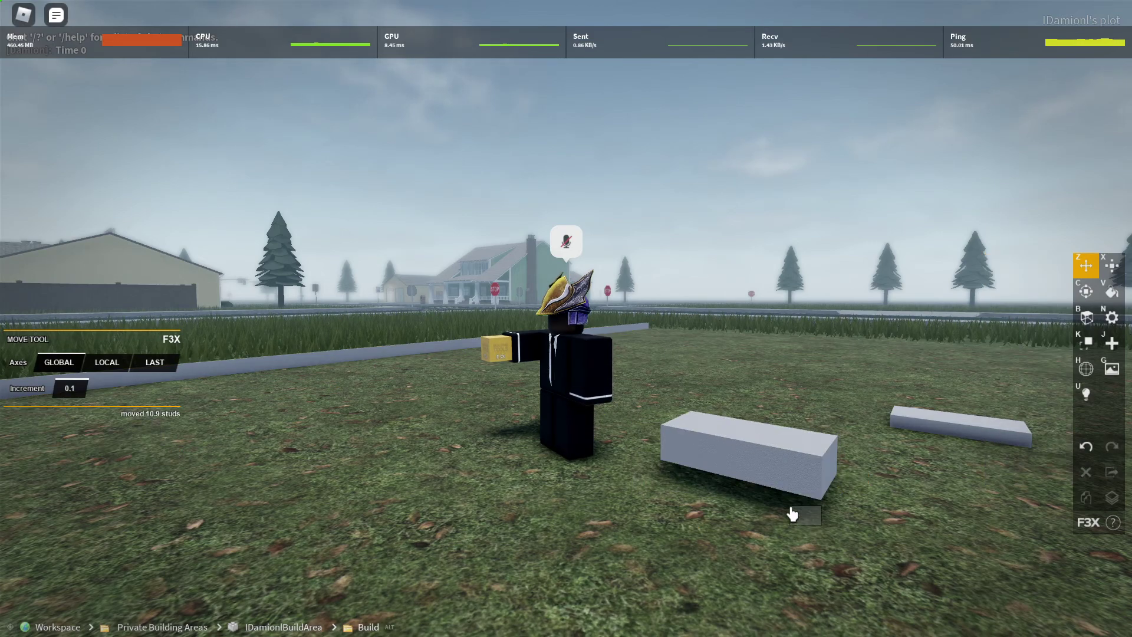
pyautogui.moveTo(792, 514); pyautogui.dragTo(705, 409)
pyautogui.hotkey('shift', 'x')
pyautogui.press('s')
pyautogui.press('d')
pyautogui.press('a')
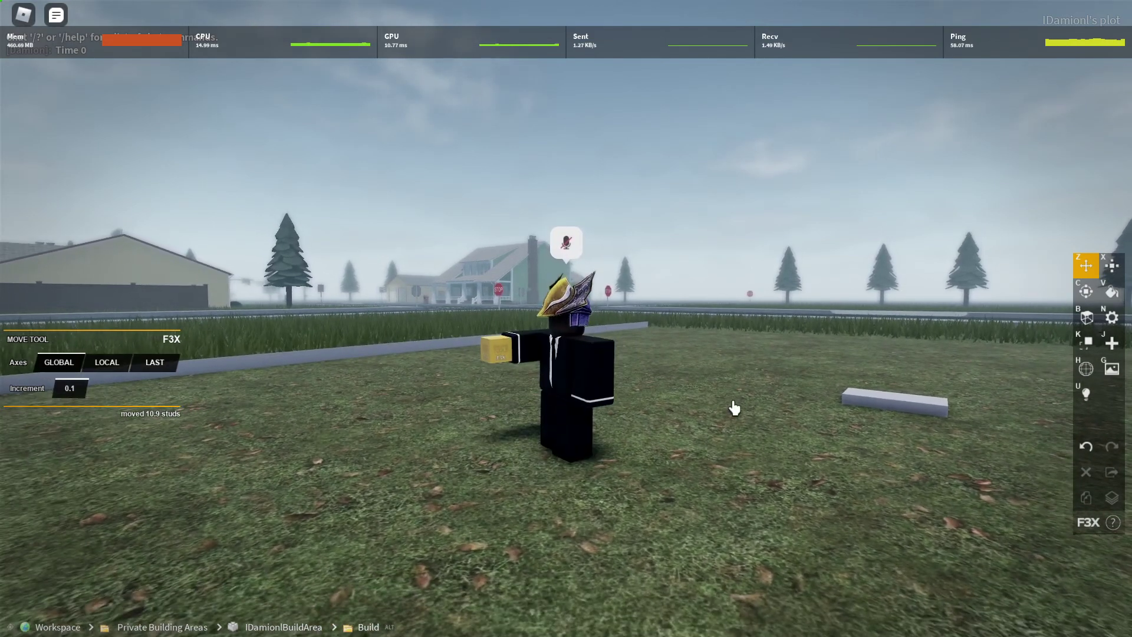
# Place a single new spawn part on the open grass near the character.
pyautogui.press('j')
pyautogui.click(418, 465)
pyautogui.press('s')
# Reset the character to test where it respawns.
pyautogui.press('Escape')
pyautogui.press('r')
pyautogui.press('Return')
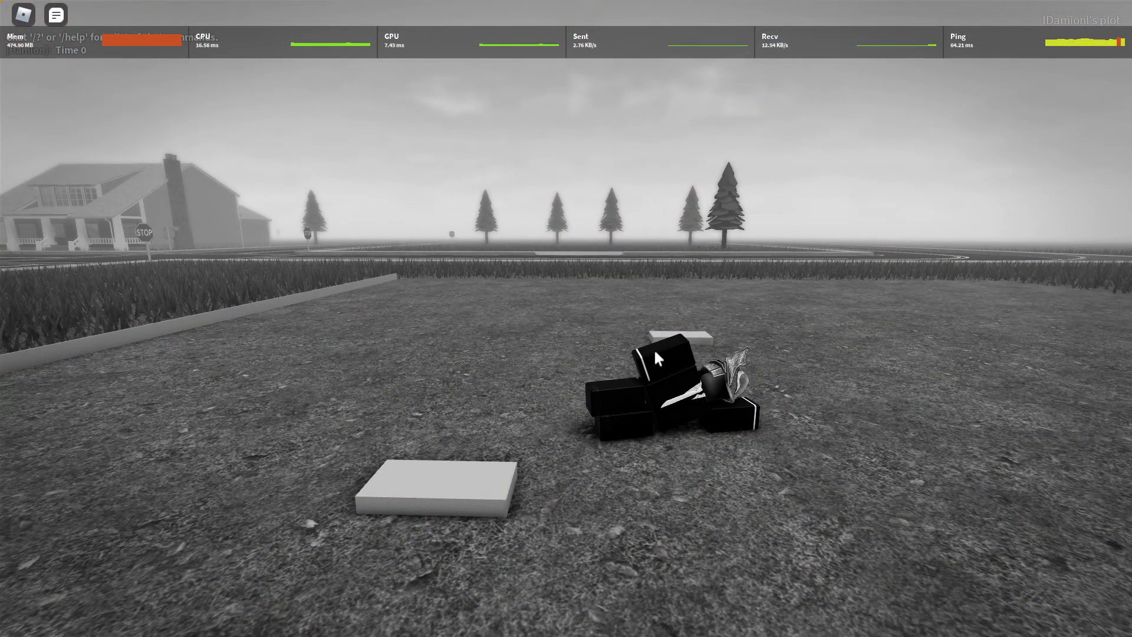
# Set the time of day to 08:00:00 with the !time chat command.
pyautogui.press('/')
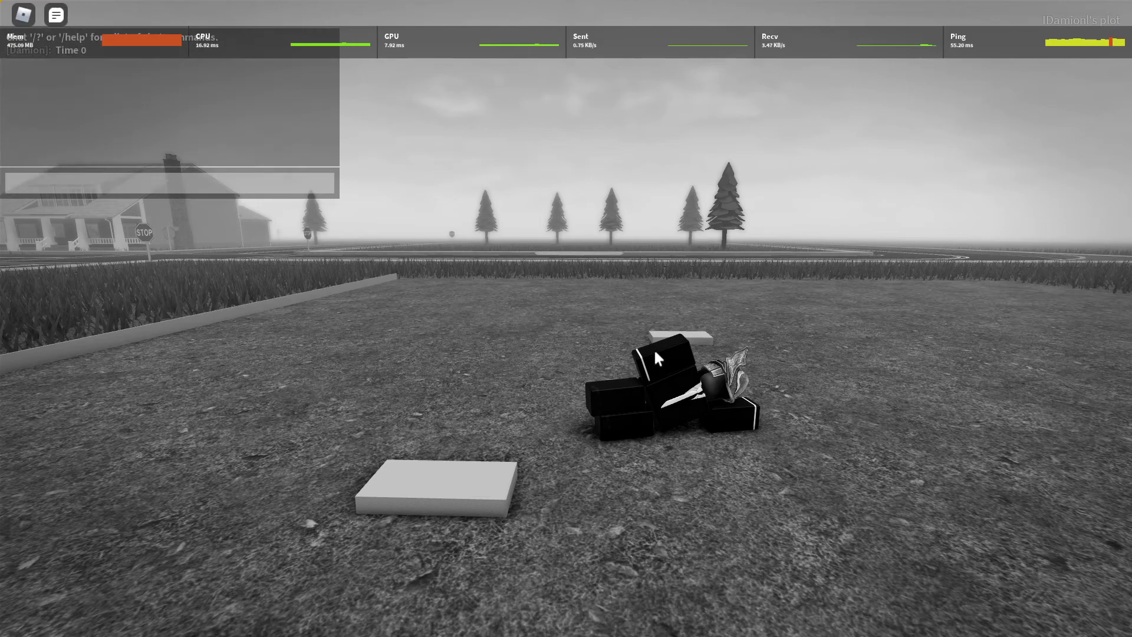
pyautogui.write('!time')
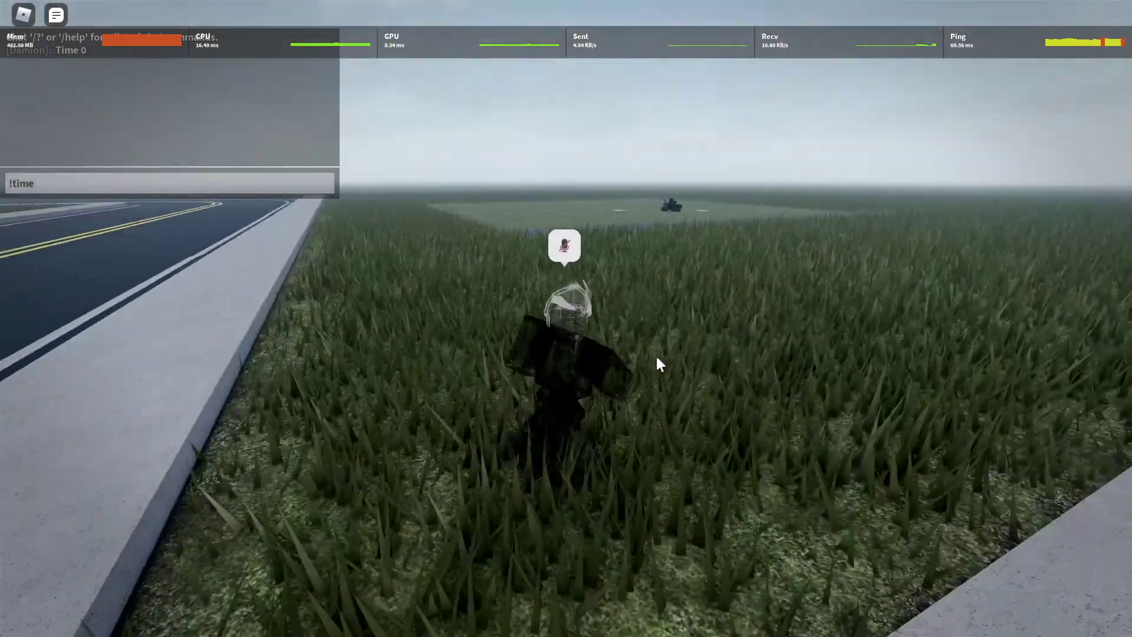
pyautogui.write('w')
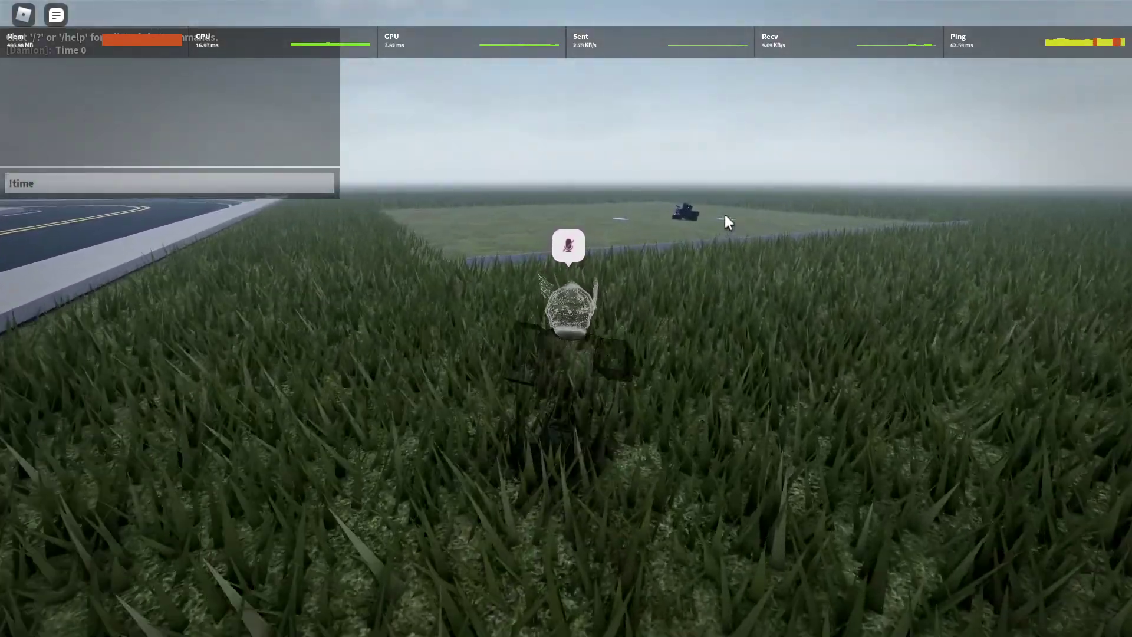
pyautogui.press('Return')
# Request the building tools with the !btools chat command and equip them while walking onto the plot.
pyautogui.press('/')
pyautogui.write('!btools')
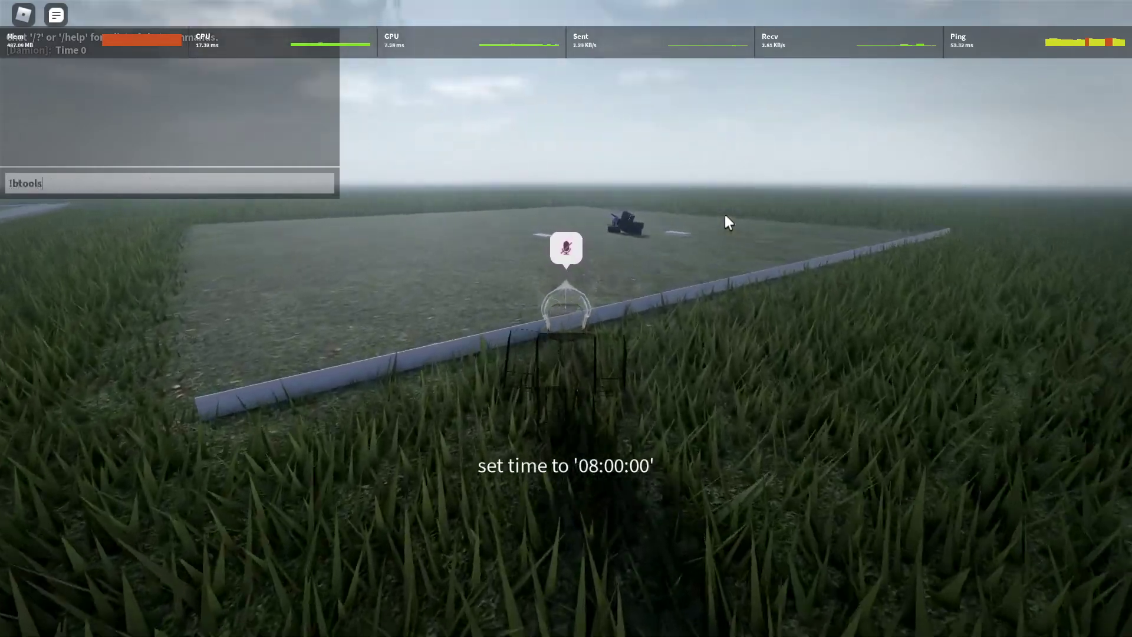
pyautogui.press('Return')
pyautogui.press('1')
pyautogui.press('w')
pyautogui.press('1')
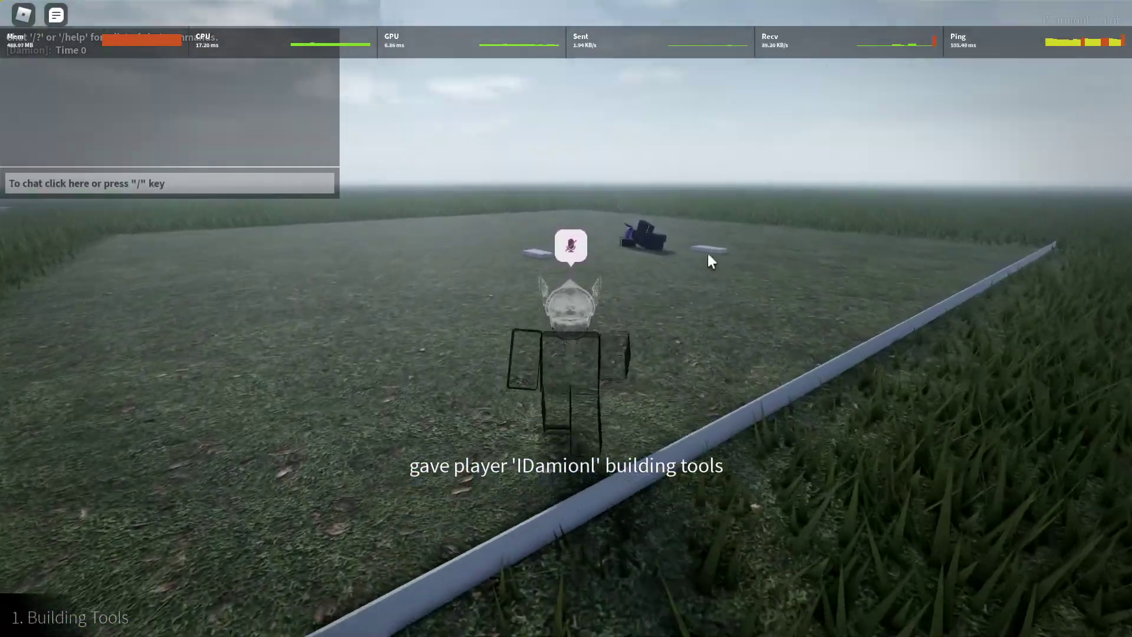
pyautogui.press('1')
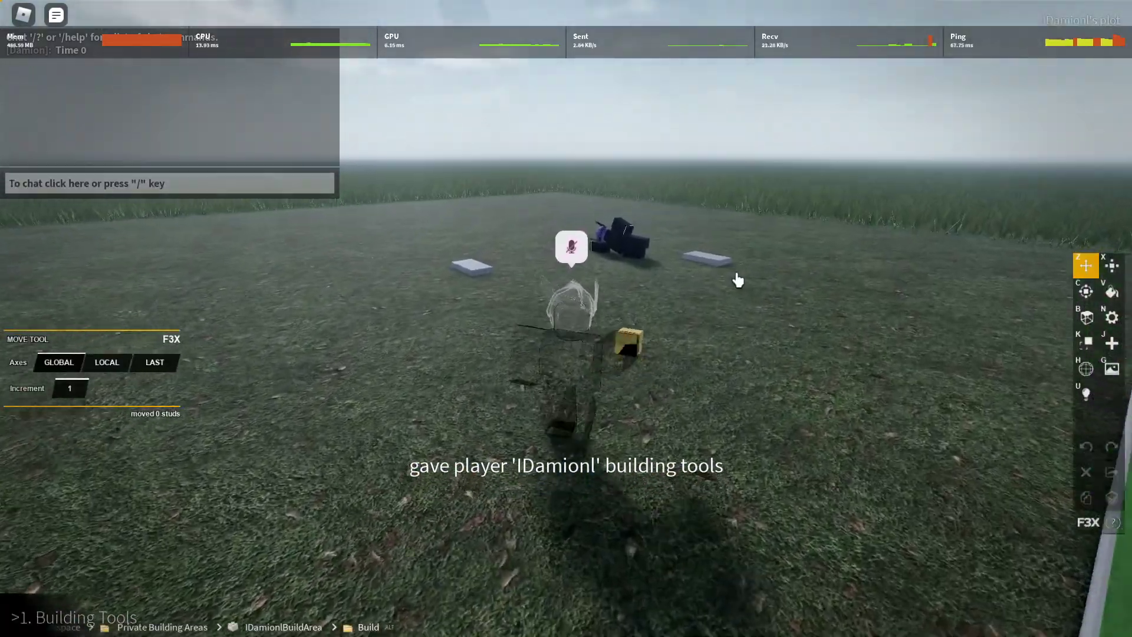
# Delete the two remaining slab parts on the plot and put the building tools away.
pyautogui.click(738, 276)
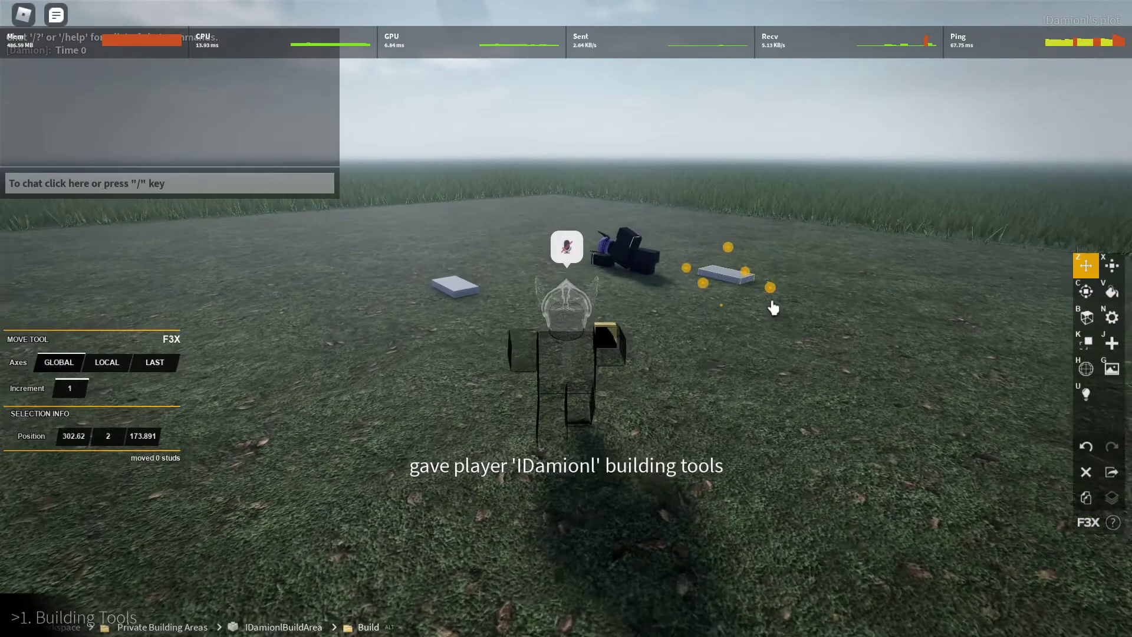
pyautogui.click(457, 379)
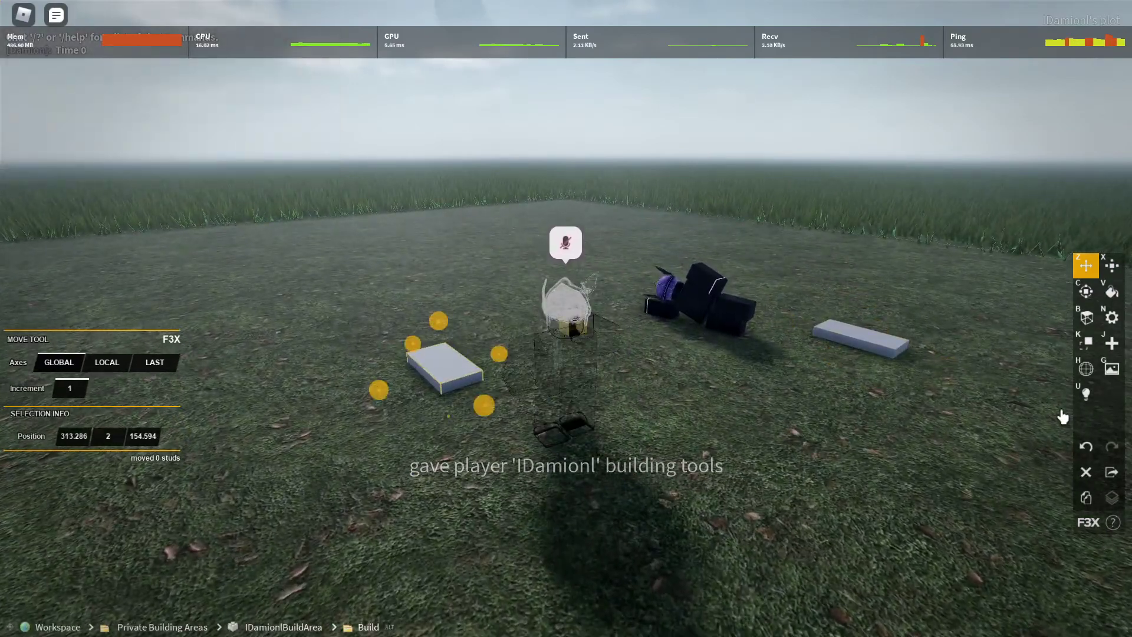
pyautogui.press('w')
pyautogui.click(894, 359)
pyautogui.press('s')
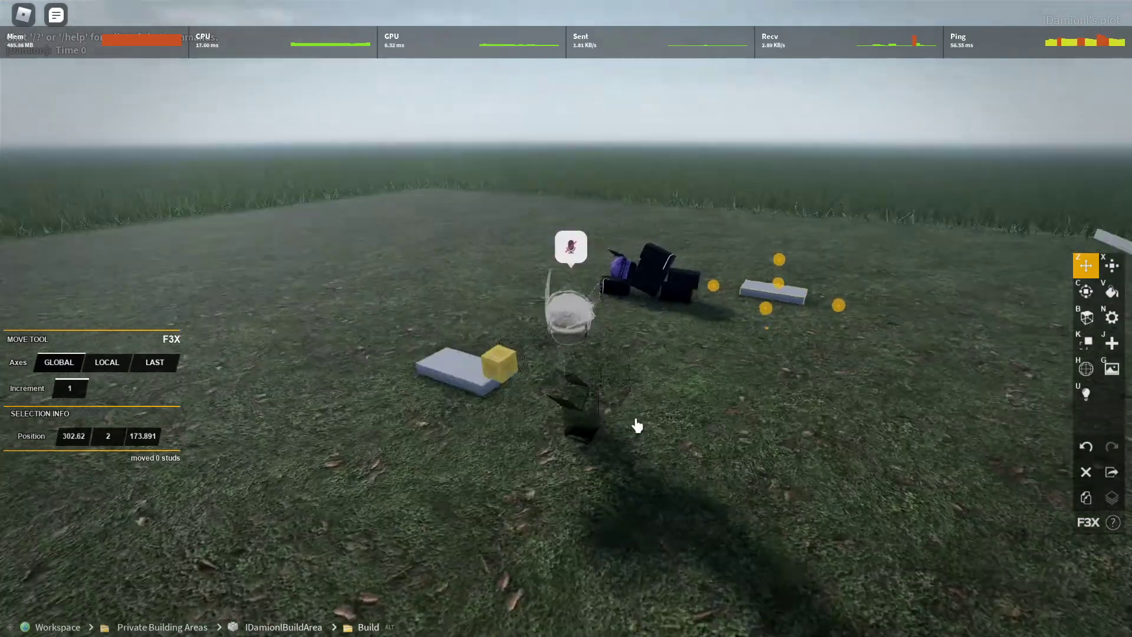
pyautogui.moveTo(490, 409); pyautogui.dragTo(864, 303)
pyautogui.press('d')
pyautogui.click(873, 313)
pyautogui.press('w')
pyautogui.click(880, 271)
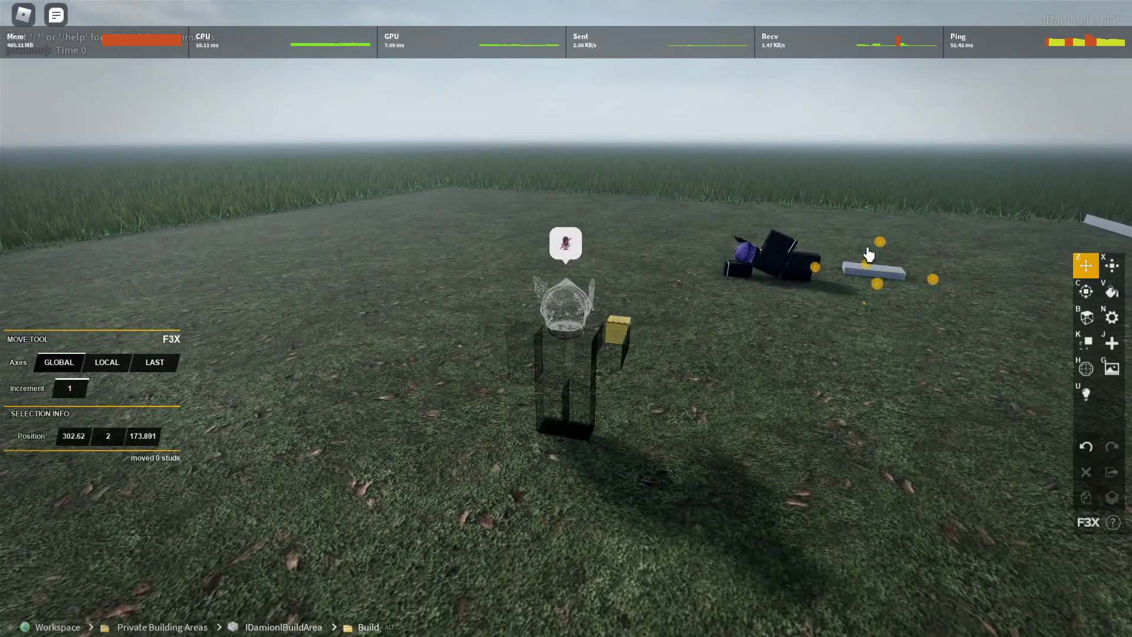
pyautogui.rightClick(894, 386)
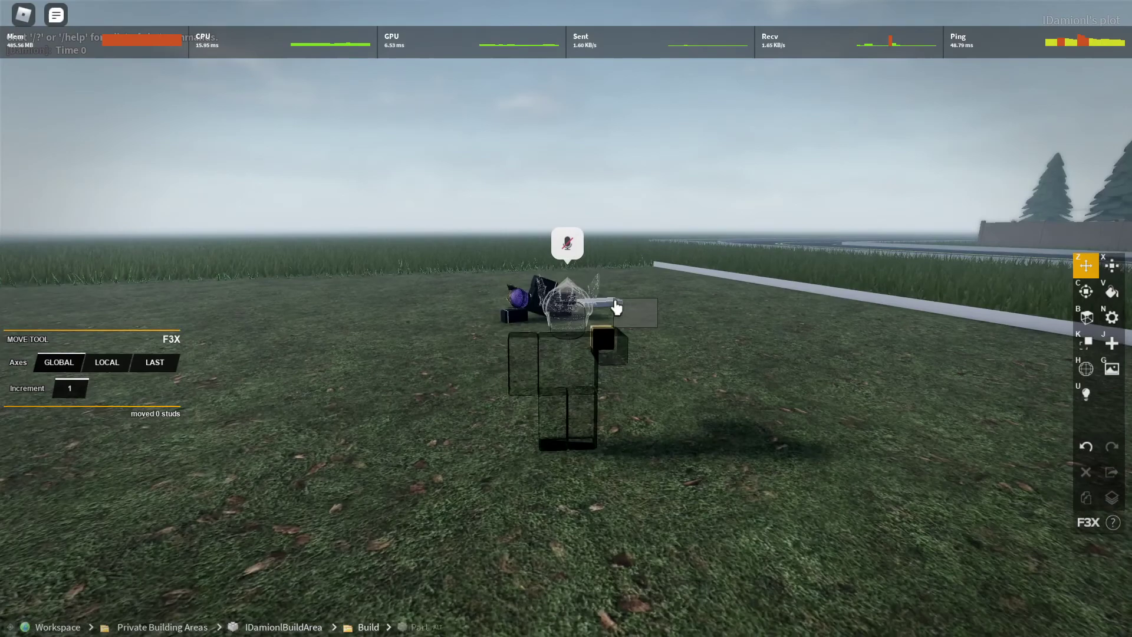
pyautogui.click(616, 309)
pyautogui.click(780, 420)
pyautogui.press('1')
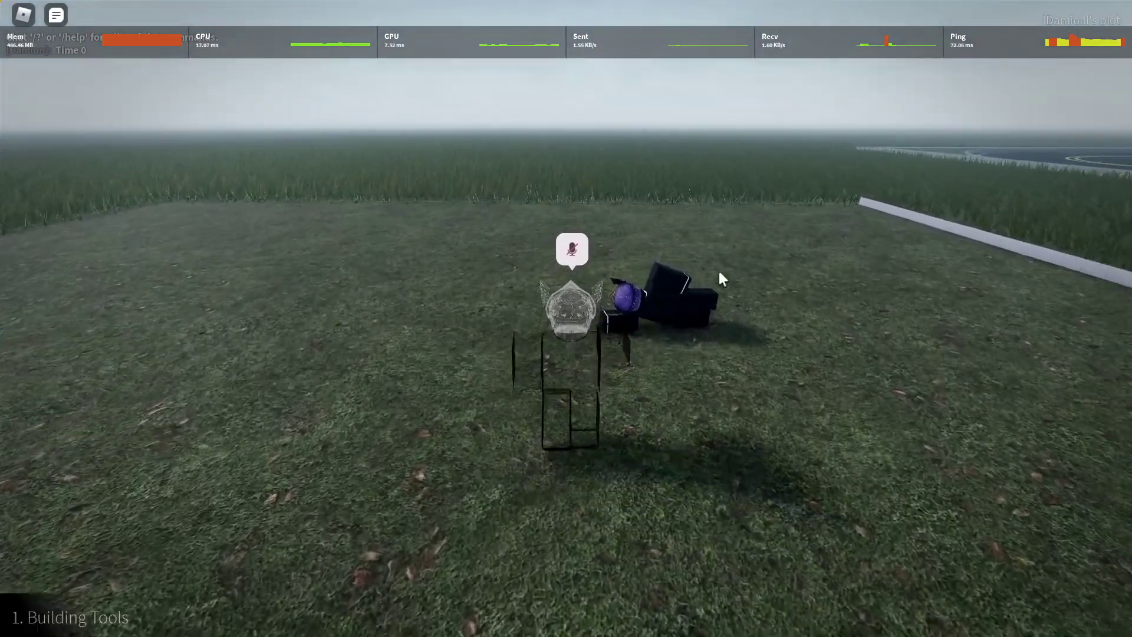
# Pick up the character's corpse, carry it off the plot and drop it in the tall grass.
pyautogui.press('q')
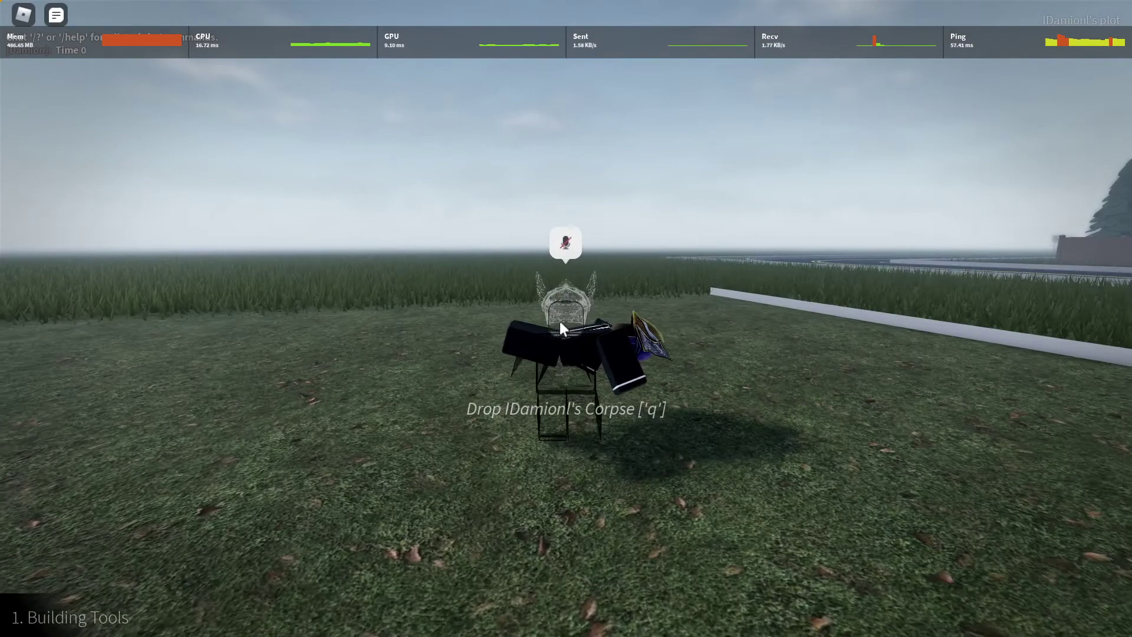
pyautogui.rightClick(670, 356)
pyautogui.press('a')
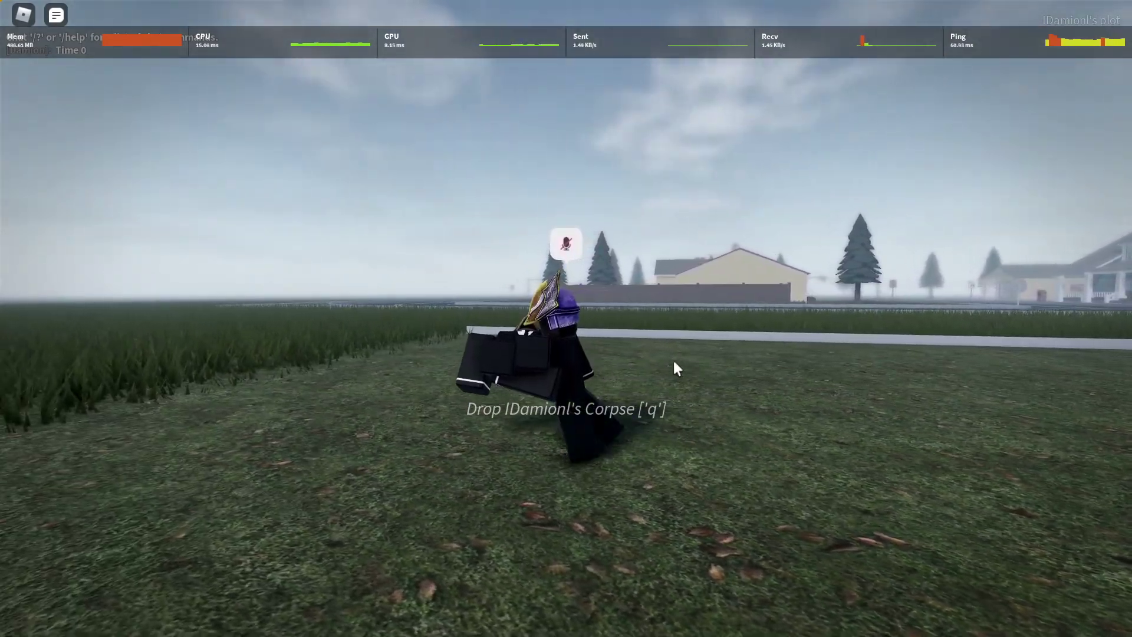
pyautogui.rightClick(672, 361)
pyautogui.press('a')
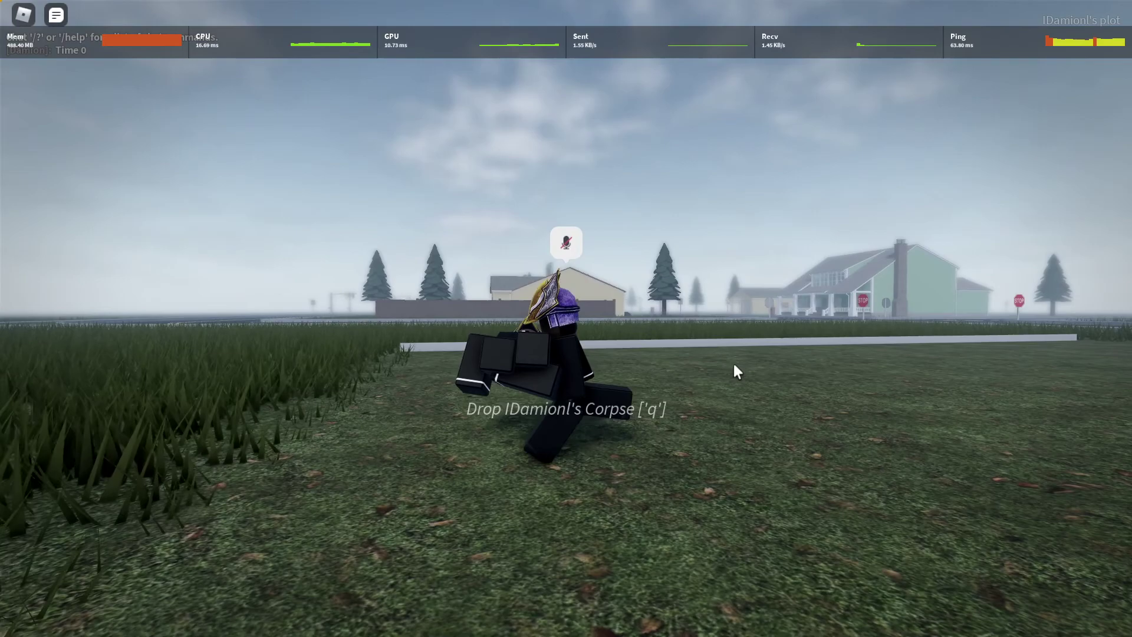
pyautogui.press('a')
pyautogui.rightClick(733, 365)
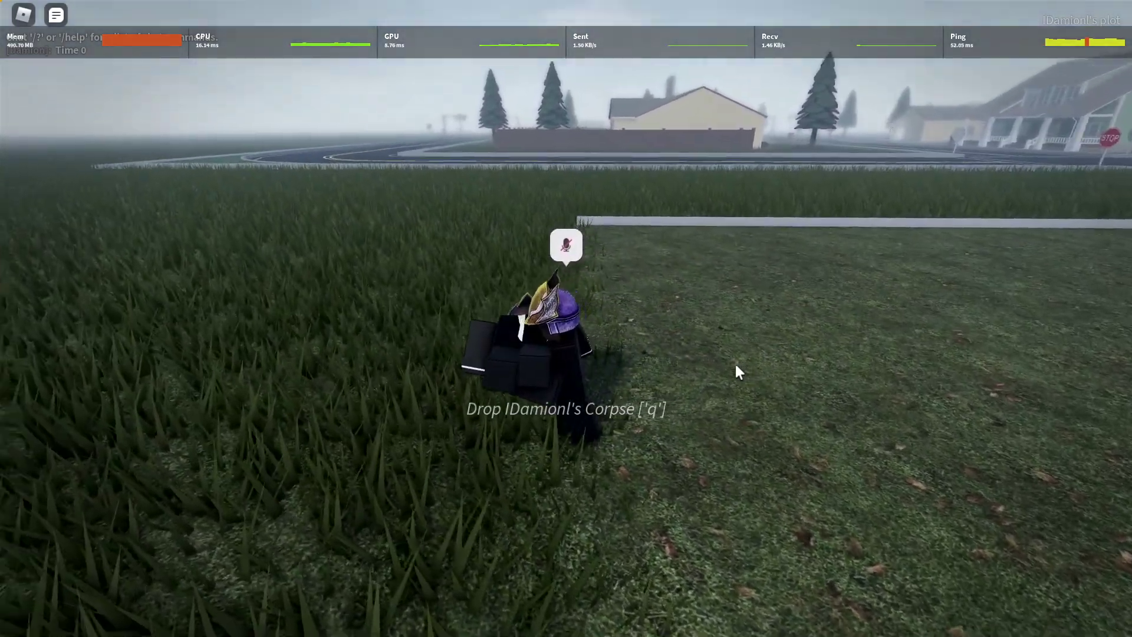
pyautogui.press('q')
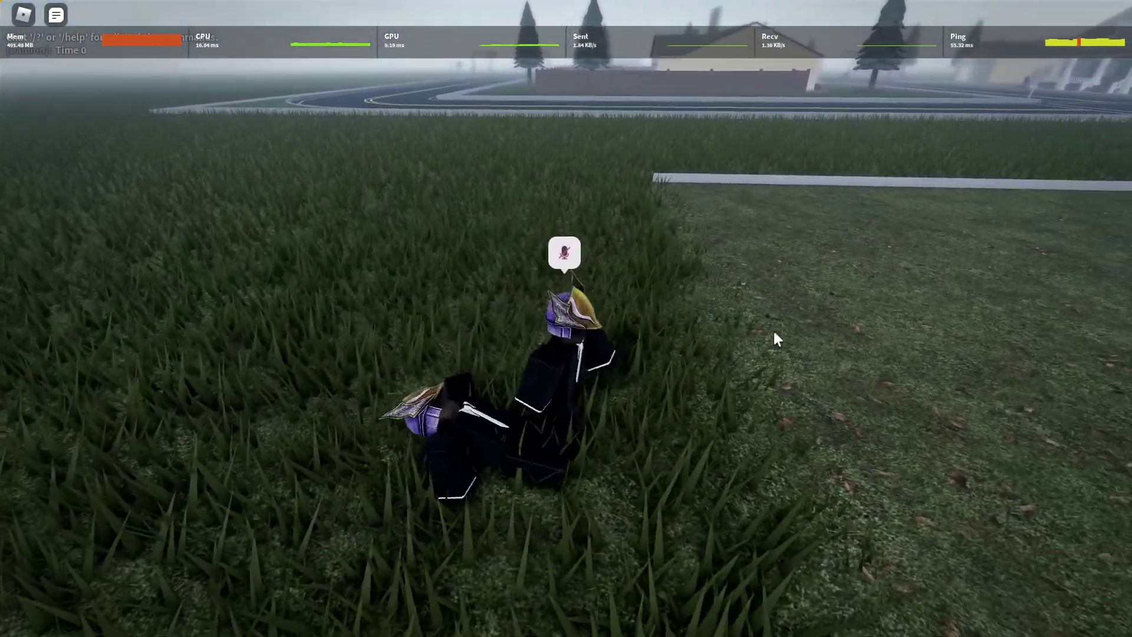
# Walk the character back onto the plot and try to create a plot with a chat command.
pyautogui.press('w')
pyautogui.press('w')
pyautogui.rightClick(566, 318)
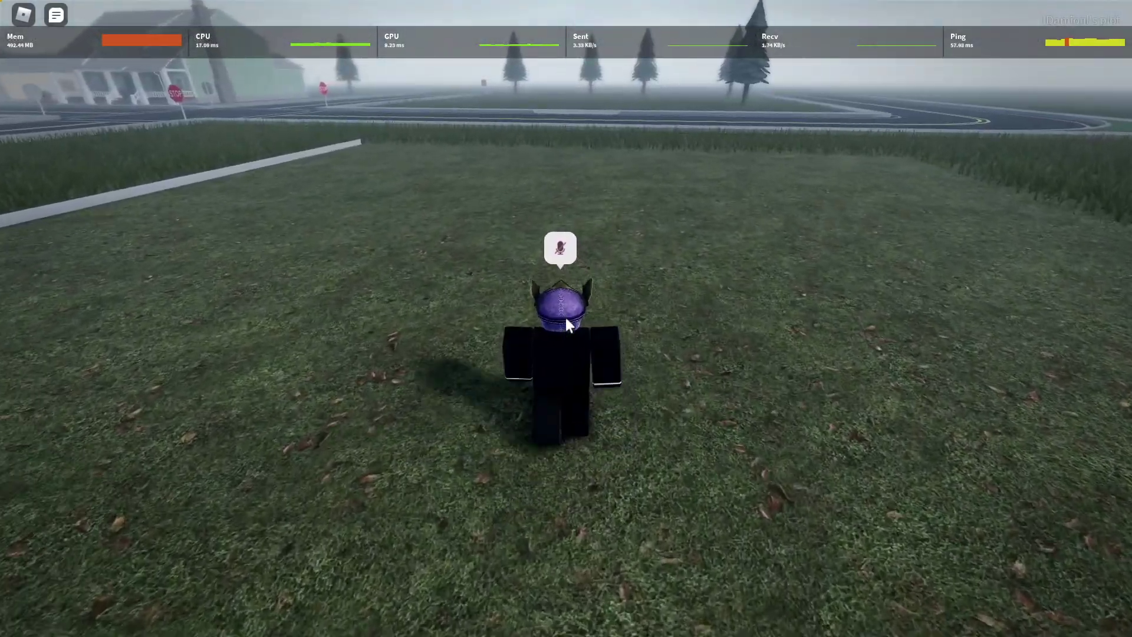
pyautogui.press('w')
pyautogui.rightClick(790, 268)
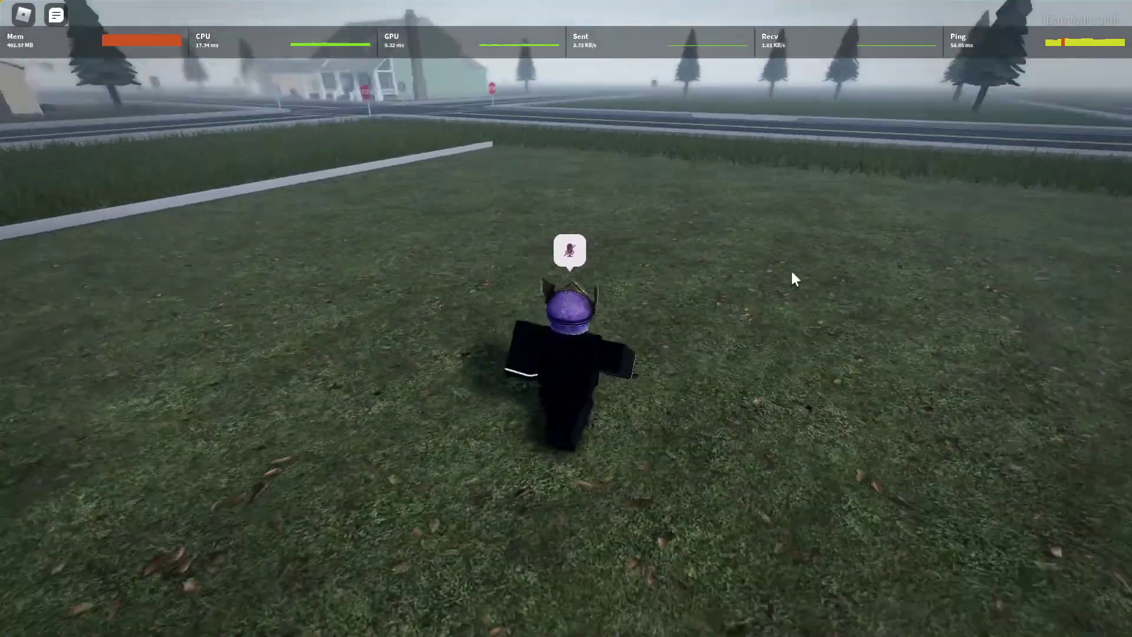
pyautogui.rightClick(811, 224)
pyautogui.press('/')
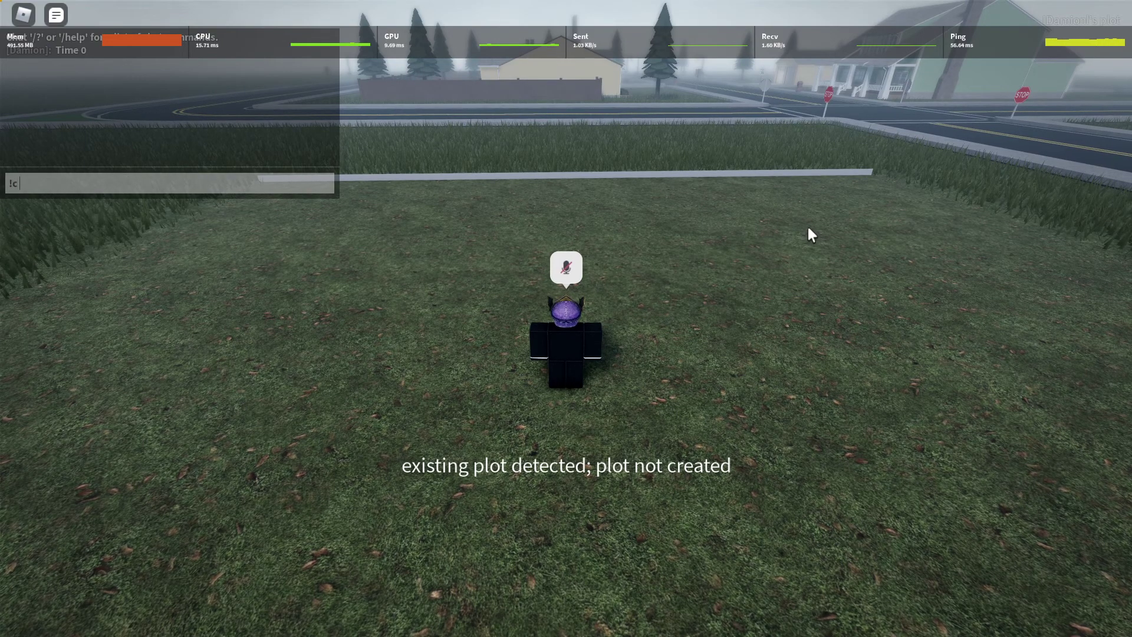
pyautogui.press('Return')
pyautogui.press('w')
pyautogui.press('a')
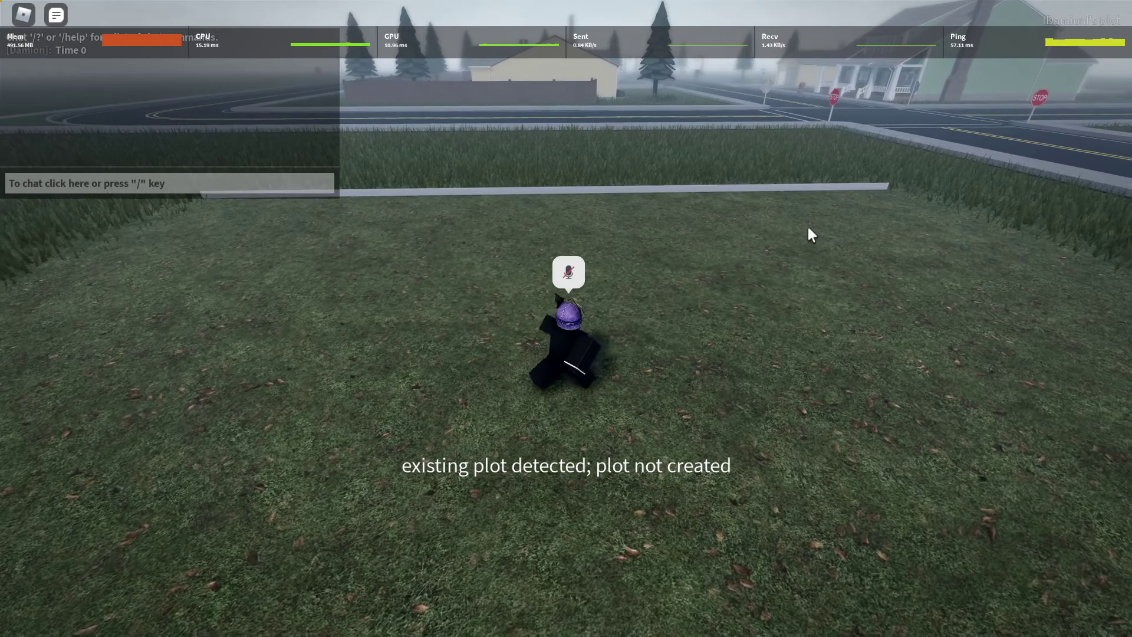
pyautogui.press('d')
pyautogui.press('/')
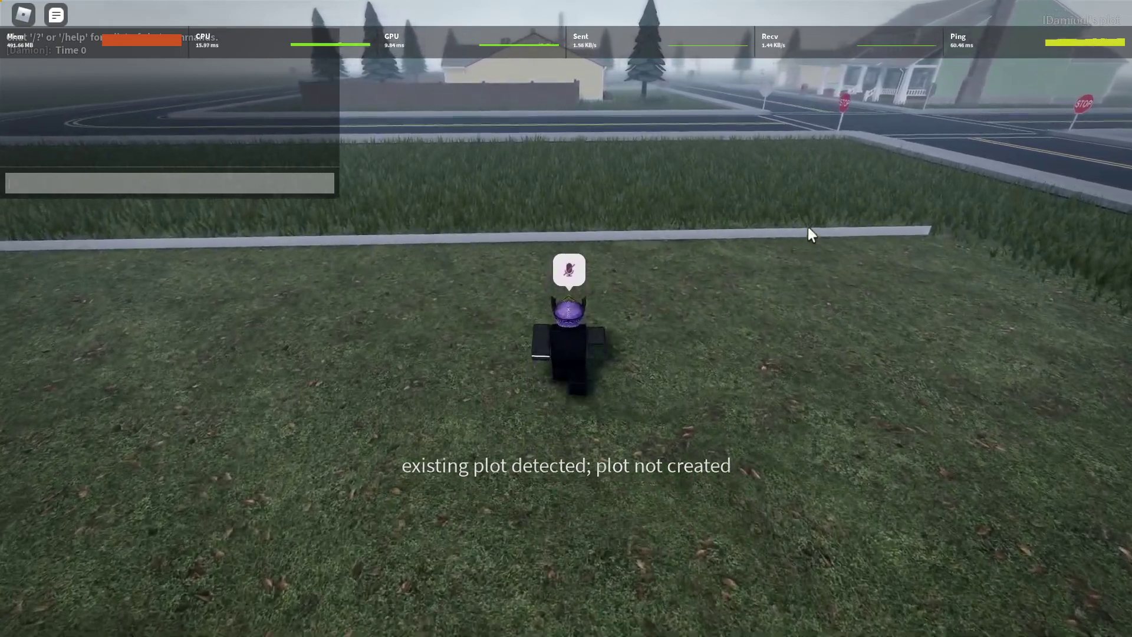
pyautogui.press('Return')
pyautogui.press('a')
pyautogui.press('w')
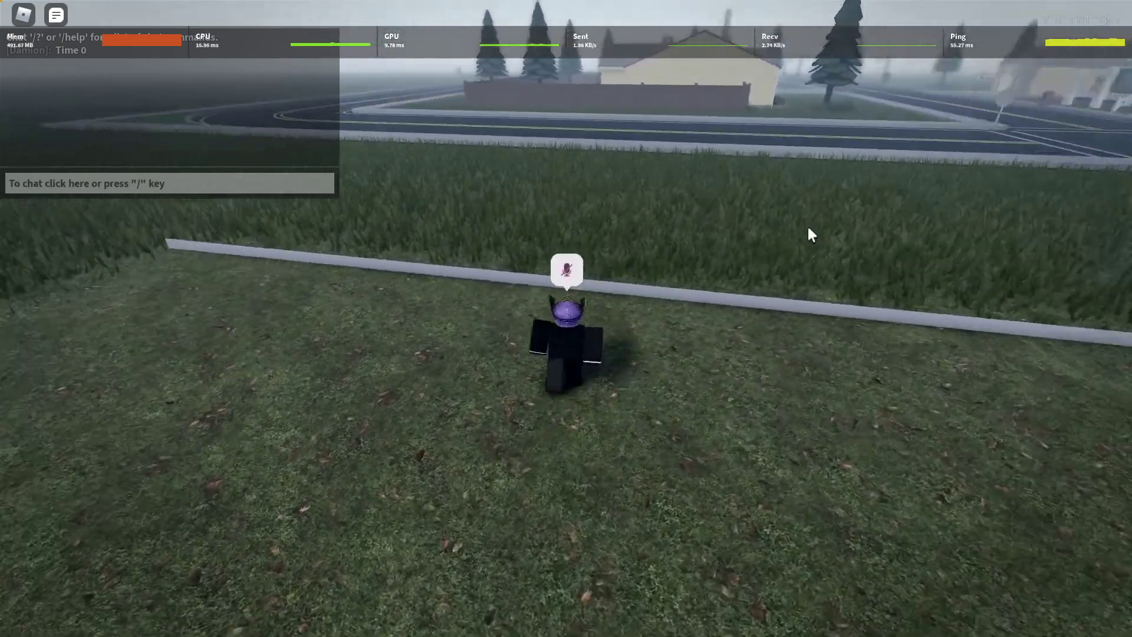
pyautogui.press('s')
pyautogui.press('d')
pyautogui.press('a')
pyautogui.press('/')
pyautogui.press('Return')
pyautogui.press('w')
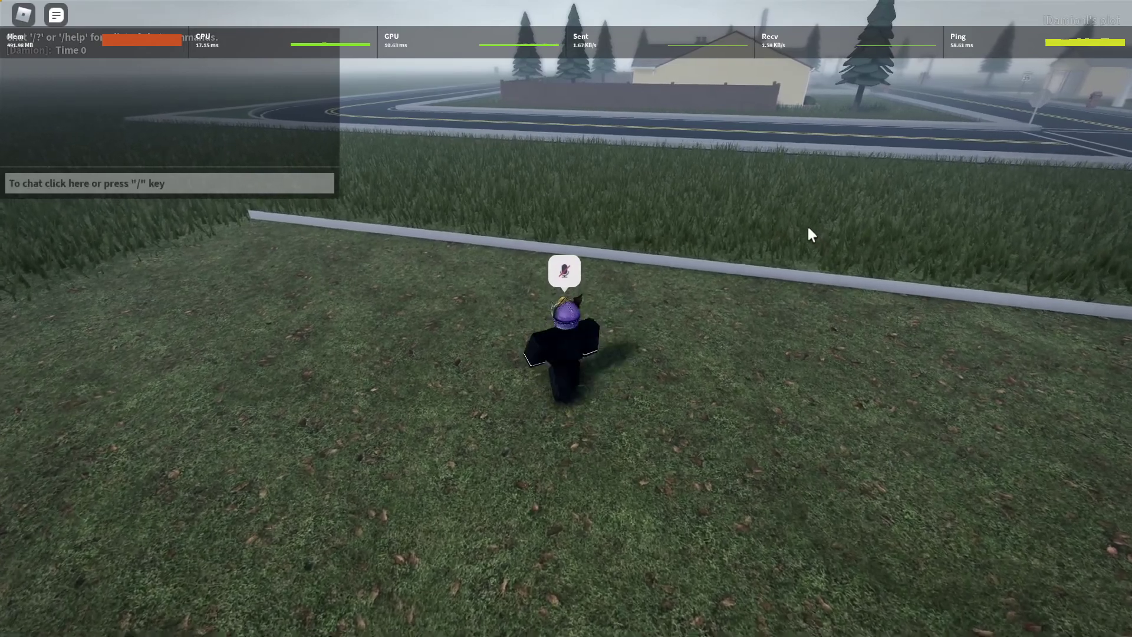
pyautogui.press('w')
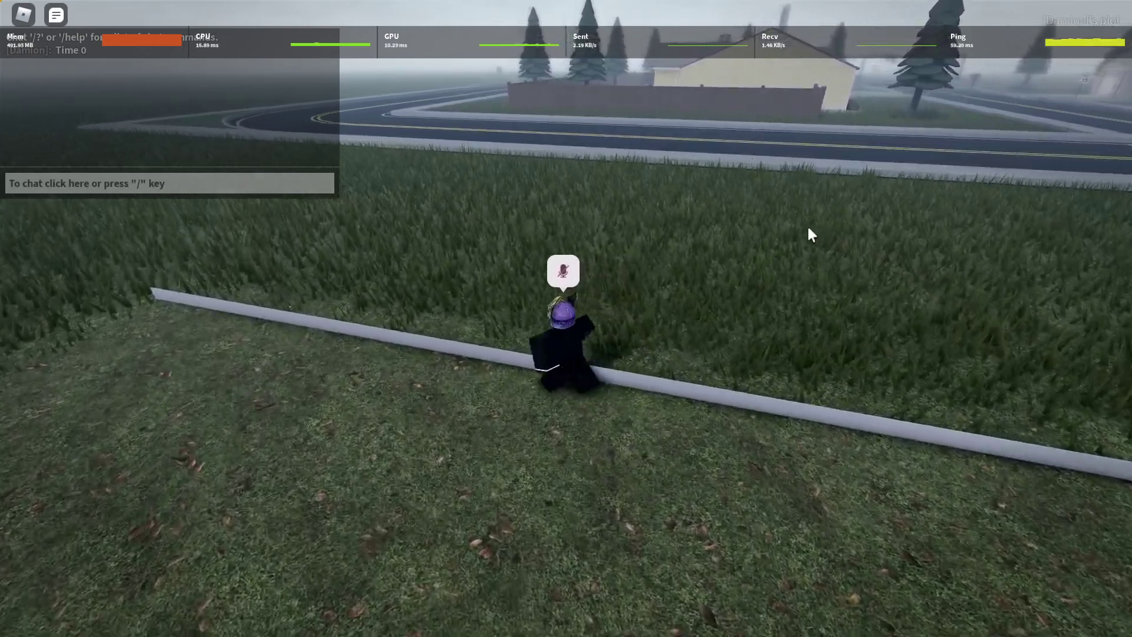
pyautogui.press('w')
pyautogui.press('s')
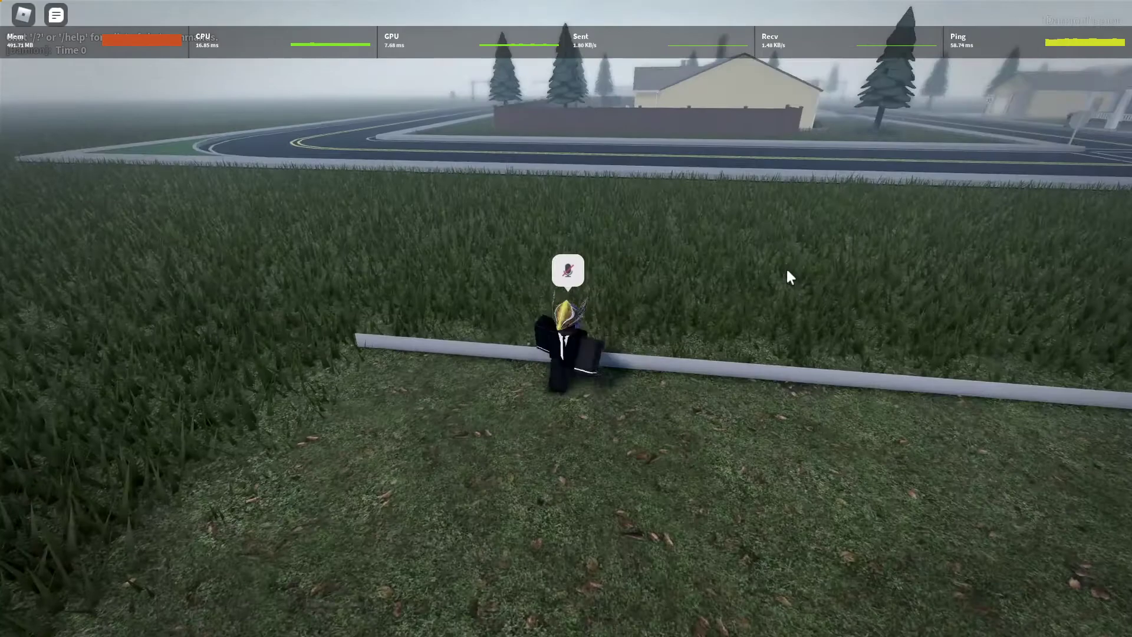
# Equip the building tools and try widening the plot's thin border strip to 13.1 studs with the Resize tool.
pyautogui.press('1')
pyautogui.press('a')
pyautogui.press('d')
pyautogui.press('s')
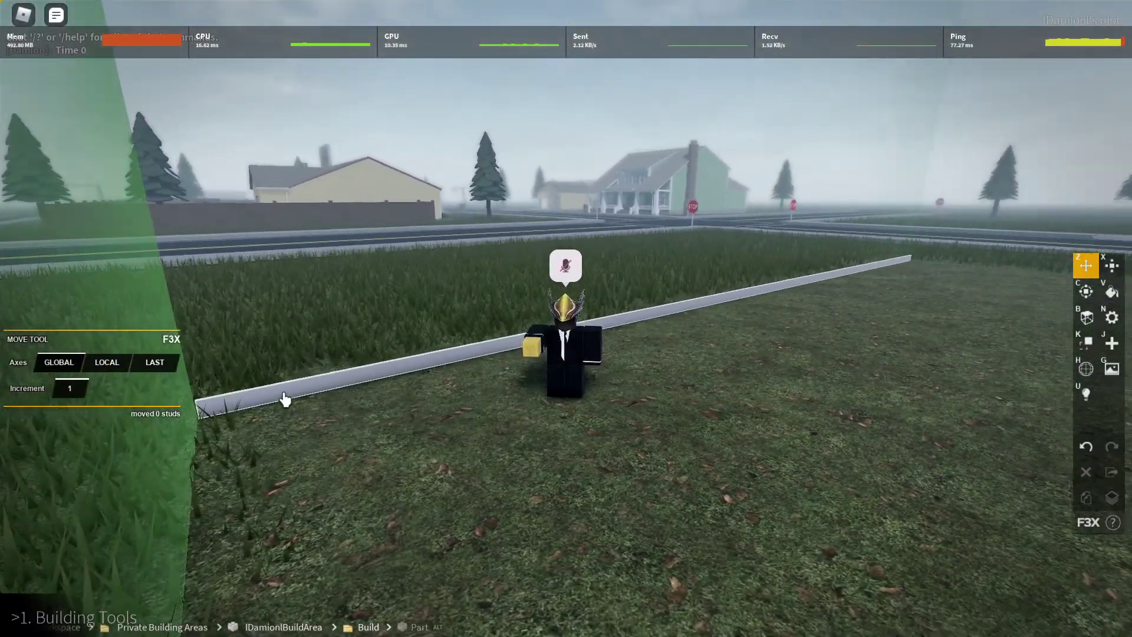
pyautogui.press('d')
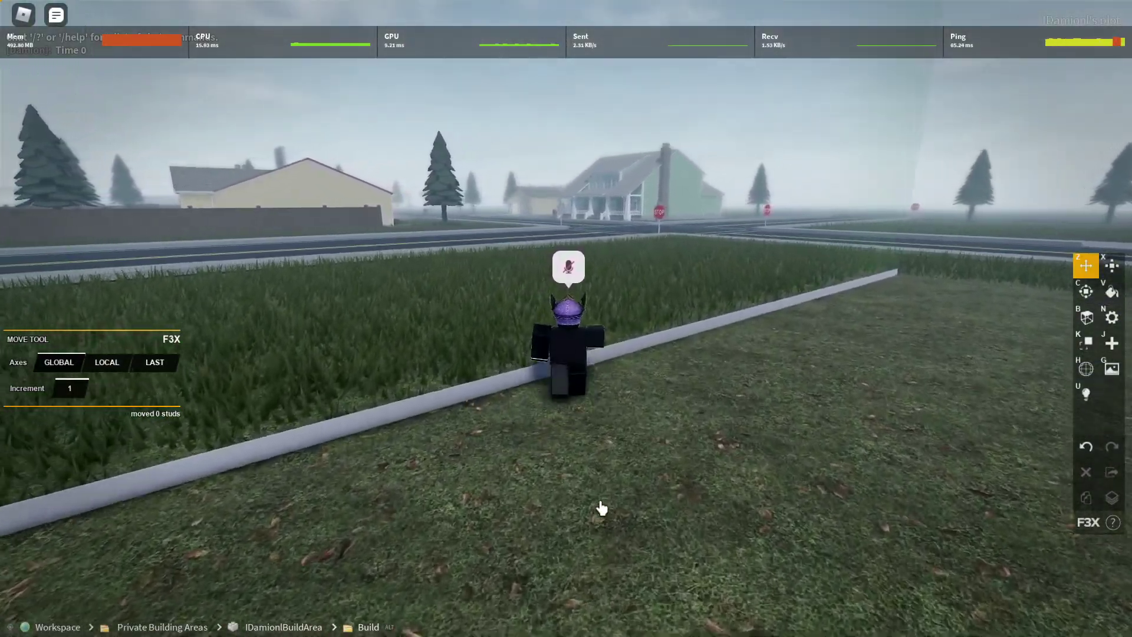
pyautogui.press('w')
pyautogui.press('x')
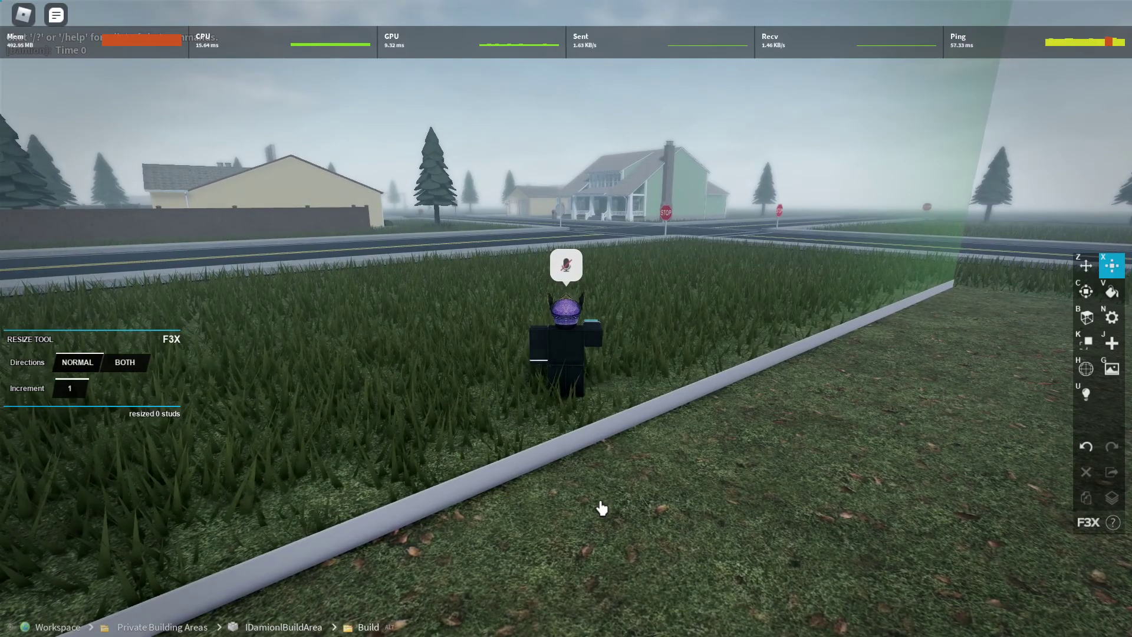
pyautogui.press('w')
pyautogui.click(581, 464)
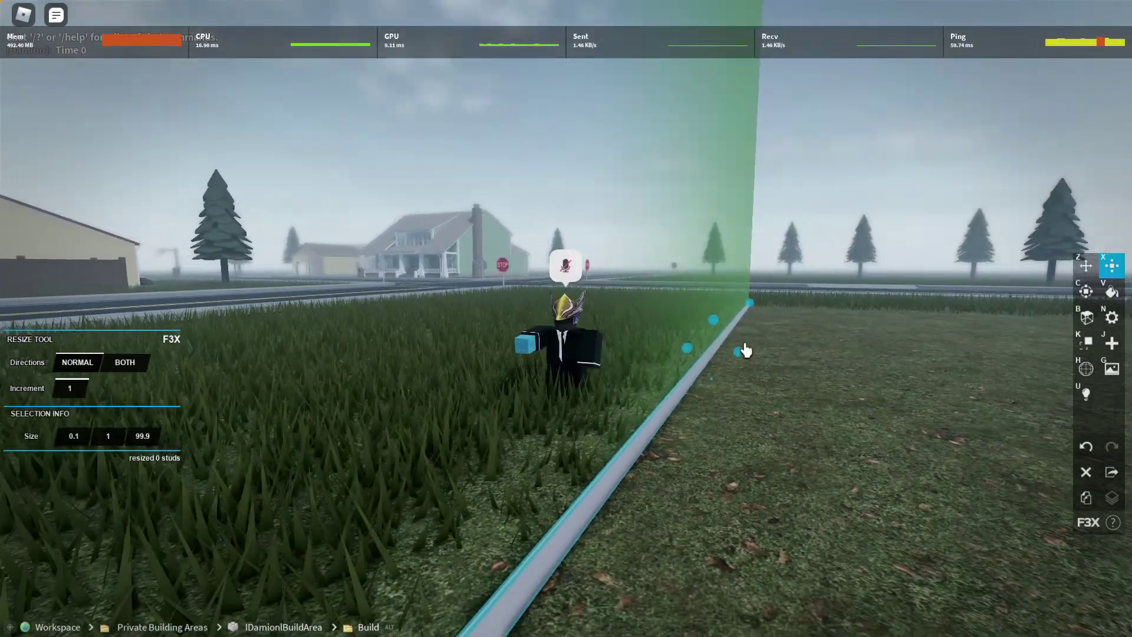
pyautogui.moveTo(744, 350); pyautogui.dragTo(788, 379)
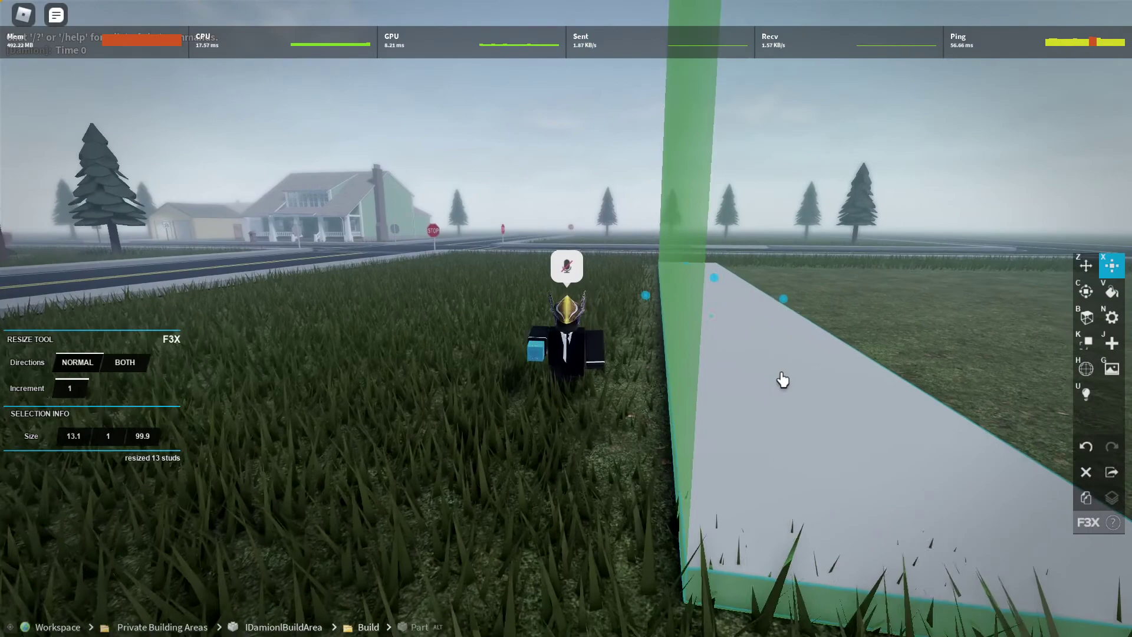
pyautogui.moveTo(782, 380); pyautogui.dragTo(721, 390)
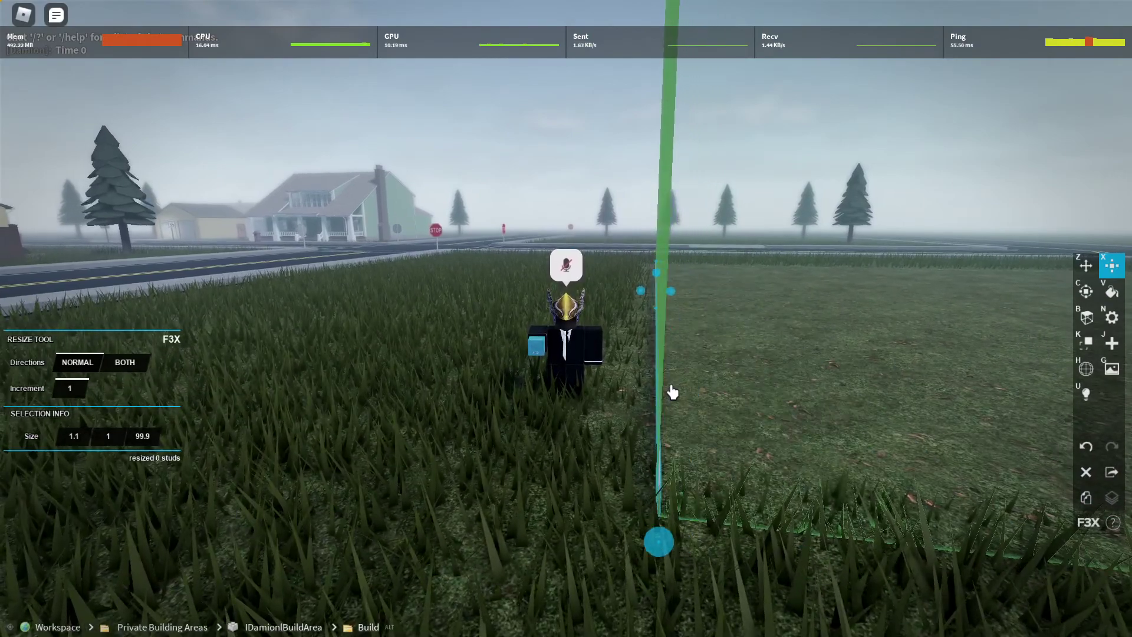
# Set the resize increment to 0.1 and try widening the border strip by 102.1 studs across the plot.
pyautogui.click(79, 390)
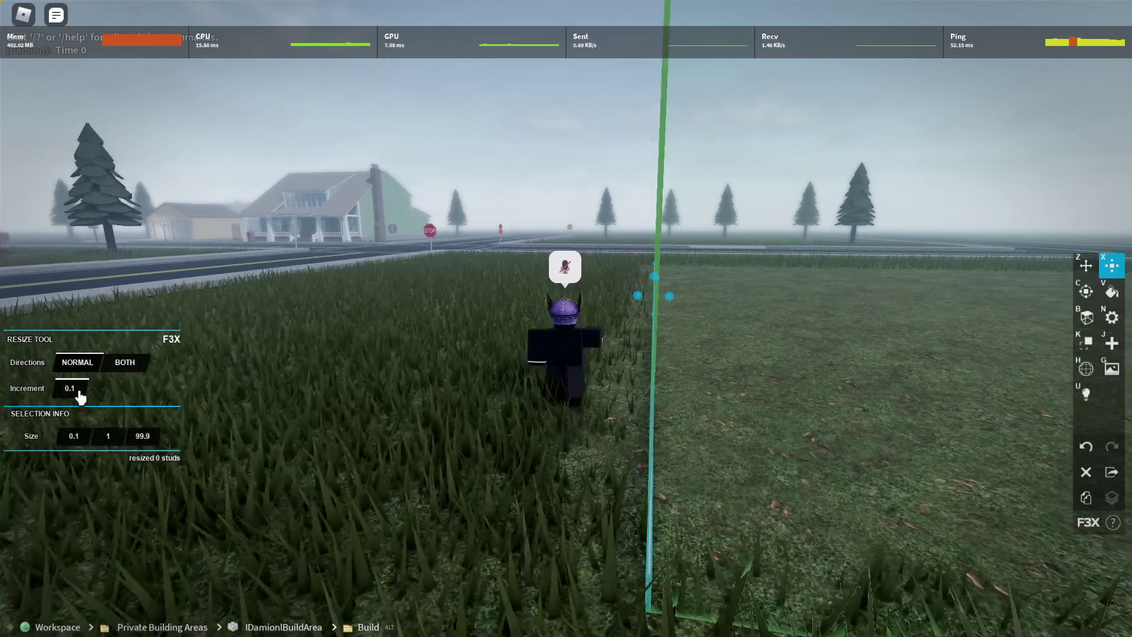
pyautogui.press('d')
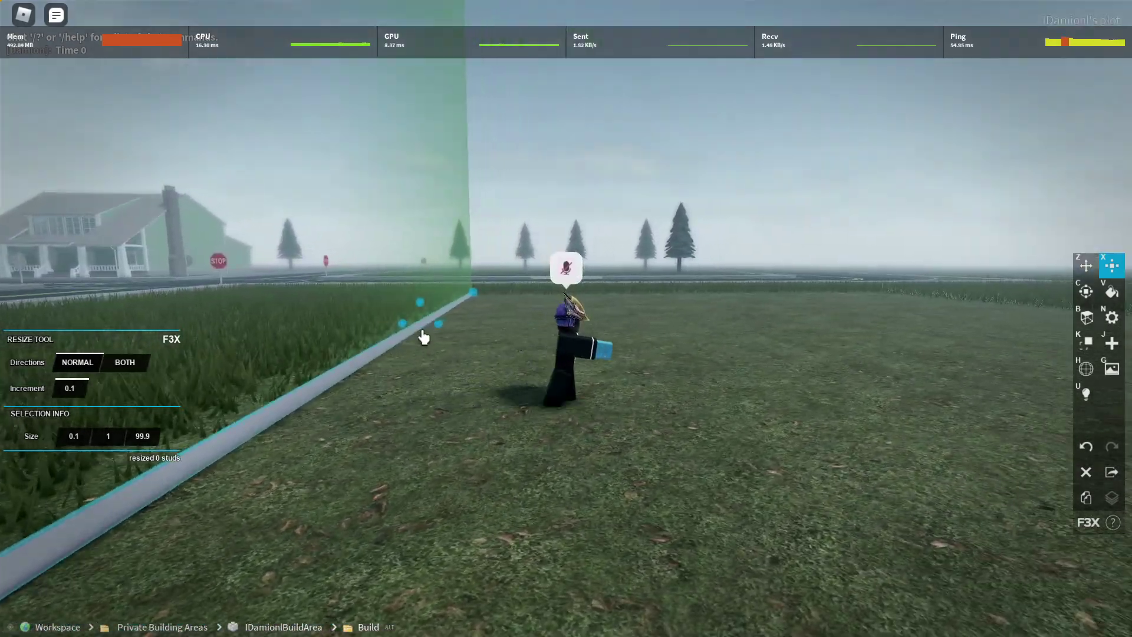
pyautogui.moveTo(397, 328); pyautogui.dragTo(471, 348)
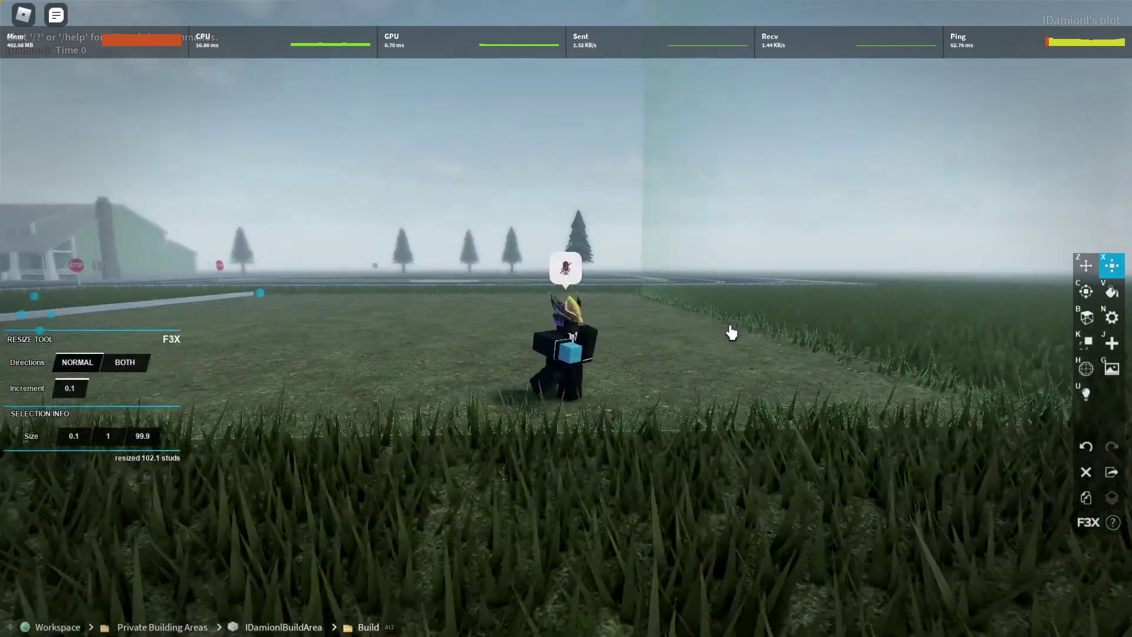
# Stretch the plot's thin border strip across the plot into a slab of 99.9 by 99.9 studs.
pyautogui.moveTo(731, 332); pyautogui.dragTo(729, 332)
pyautogui.press('d')
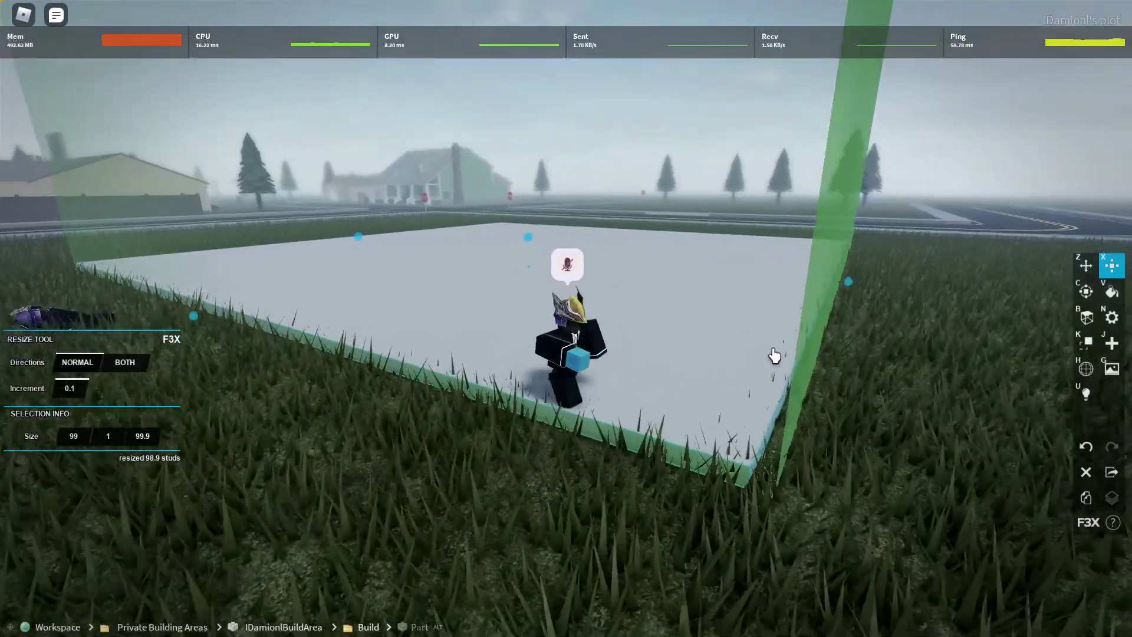
pyautogui.press('w')
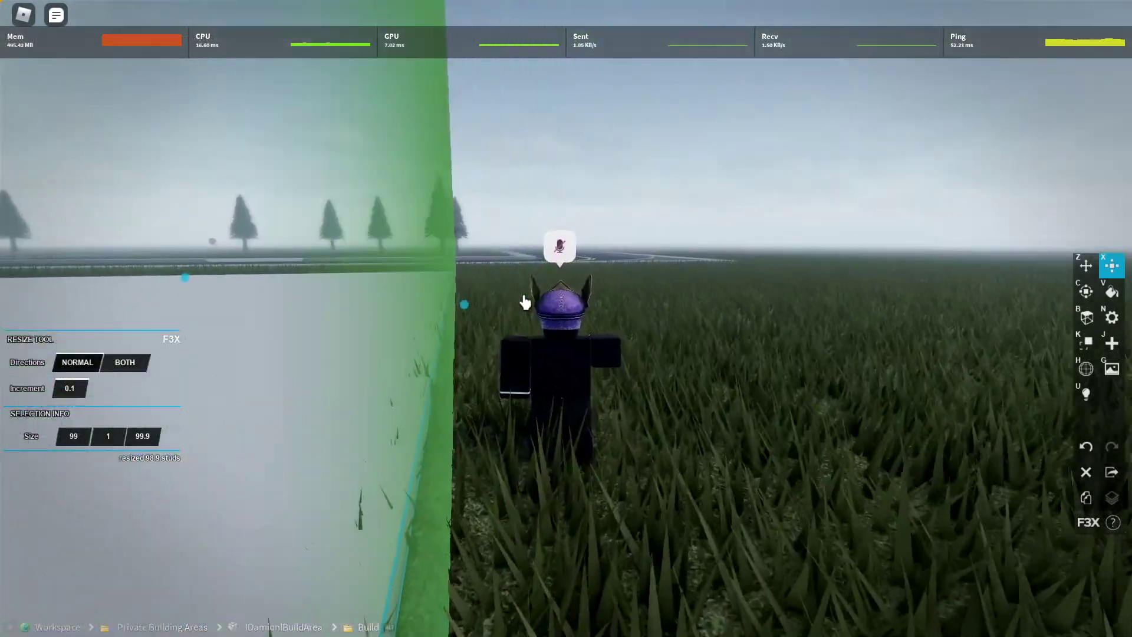
pyautogui.press('a')
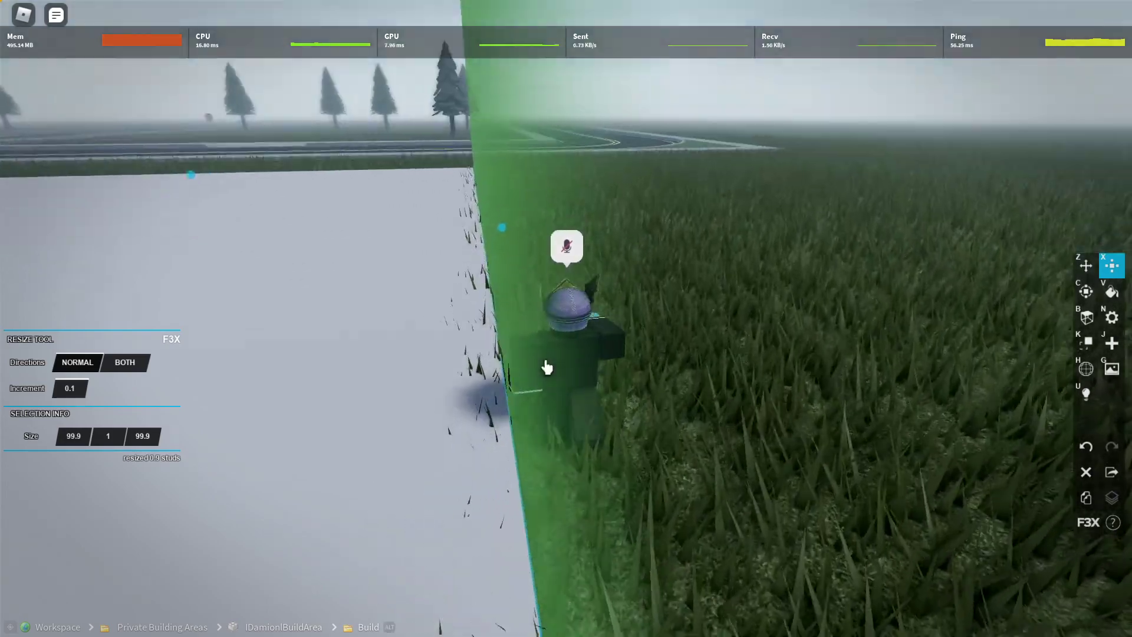
# Walk around and across the white slab to examine how its edges meet the plot boundary.
pyautogui.scroll(-3, 518, 300)
pyautogui.press('d')
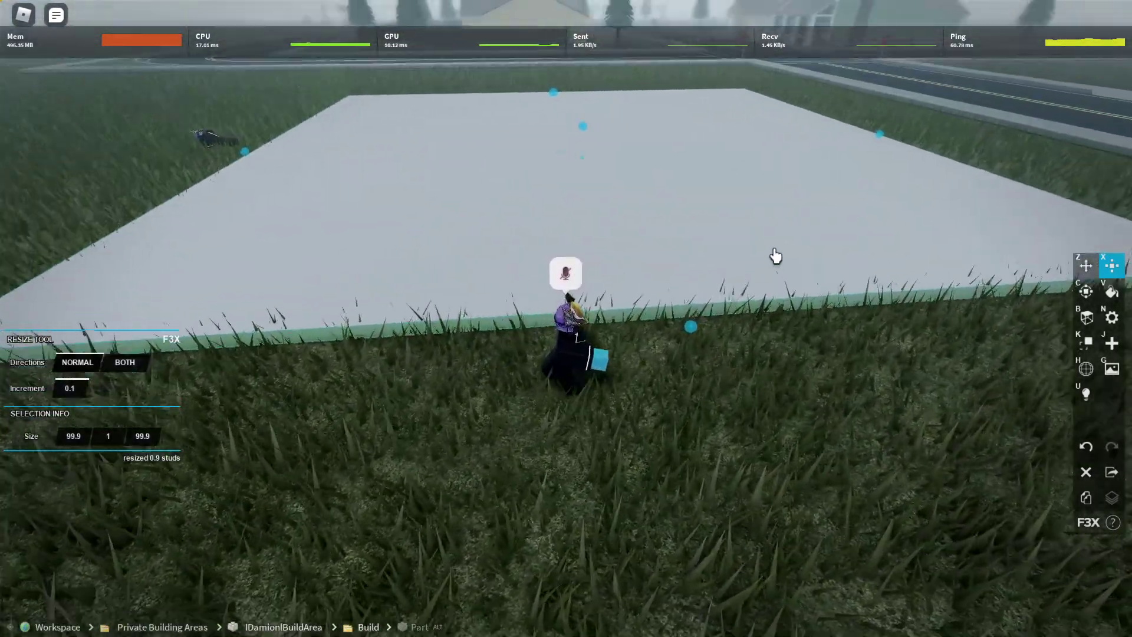
pyautogui.press('s')
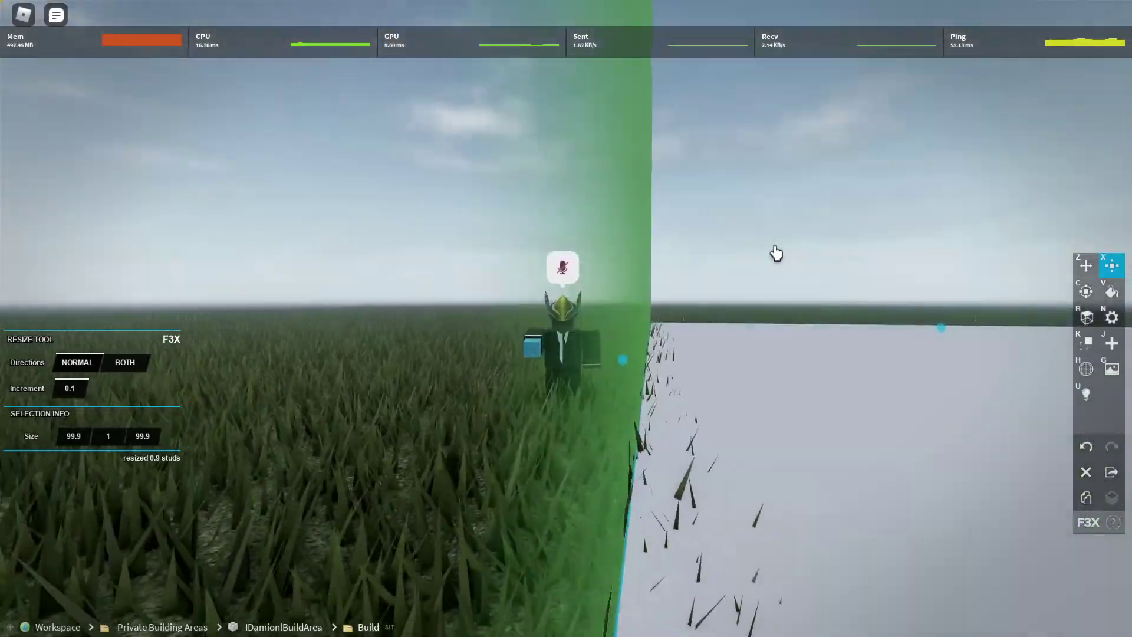
pyautogui.press('d')
pyautogui.press('d')
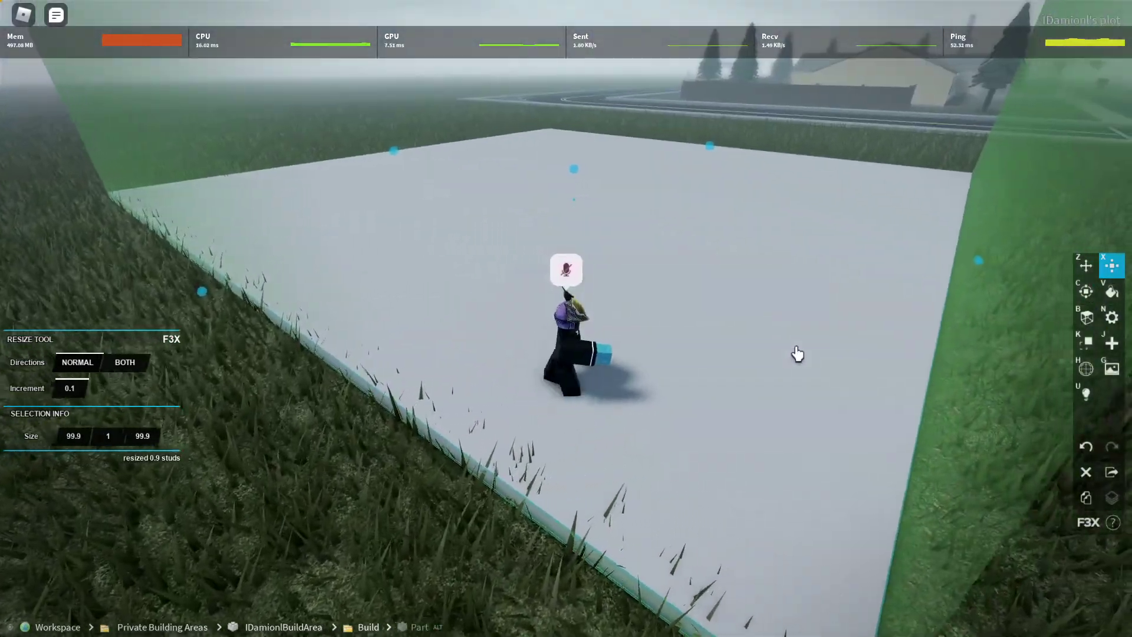
pyautogui.press('w')
pyautogui.press('a')
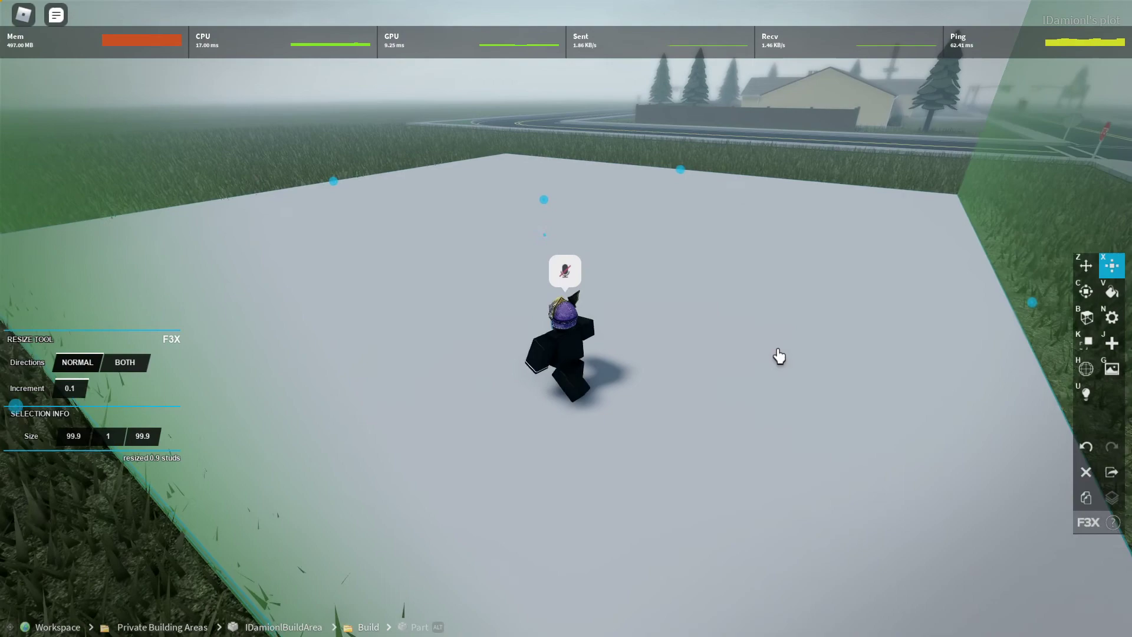
pyautogui.press('w')
pyautogui.press('Left')
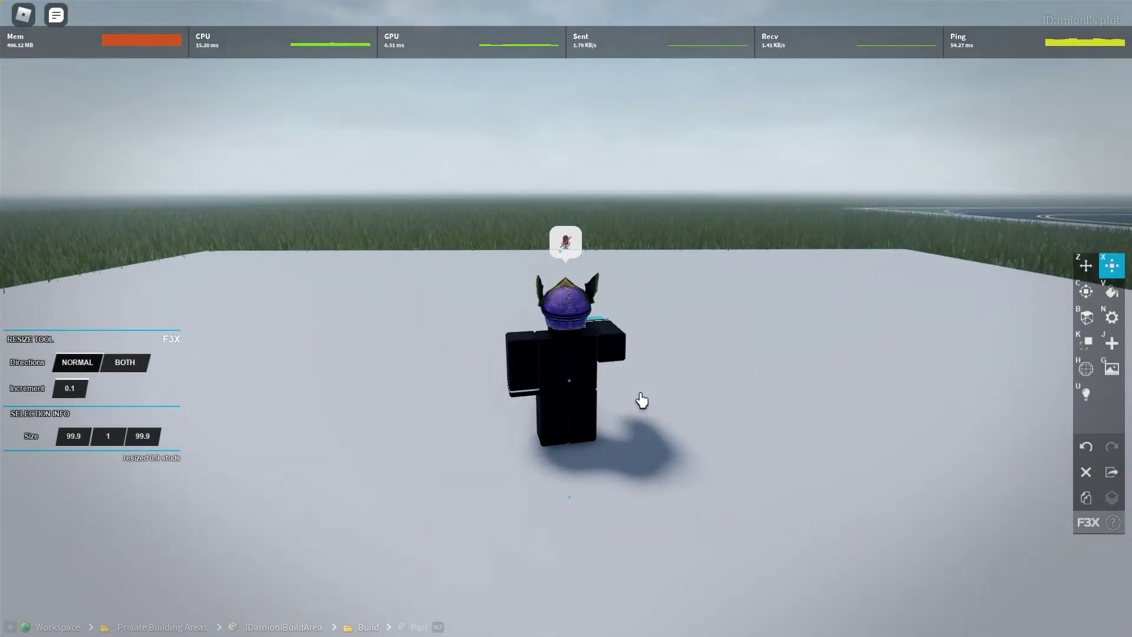
# Set the resize directions to both and shrink the slab to 85.9 by 83.1 studs.
pyautogui.press('a')
pyautogui.rightClick(642, 401)
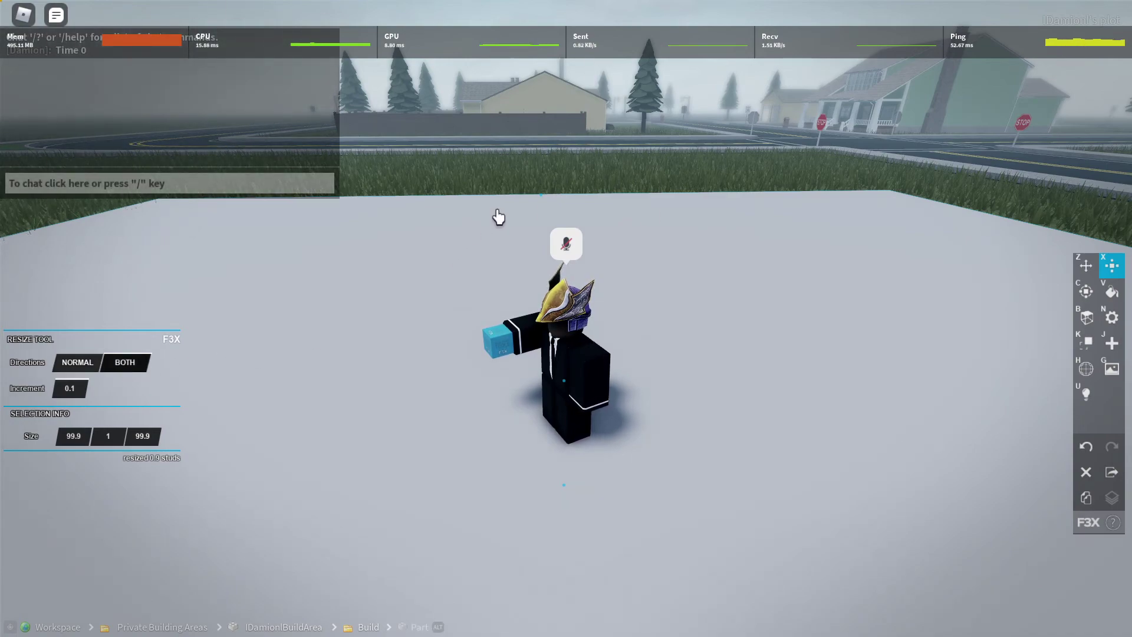
pyautogui.rightClick(544, 201)
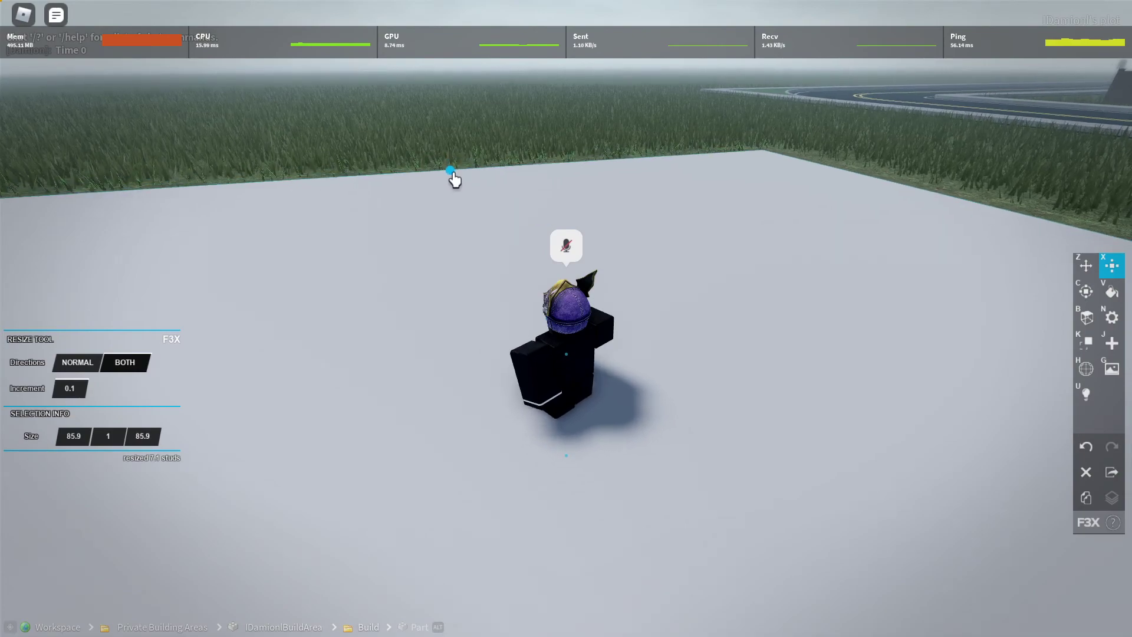
pyautogui.press('w')
pyautogui.scroll(-1, 566, 223)
pyautogui.rightClick(670, 223)
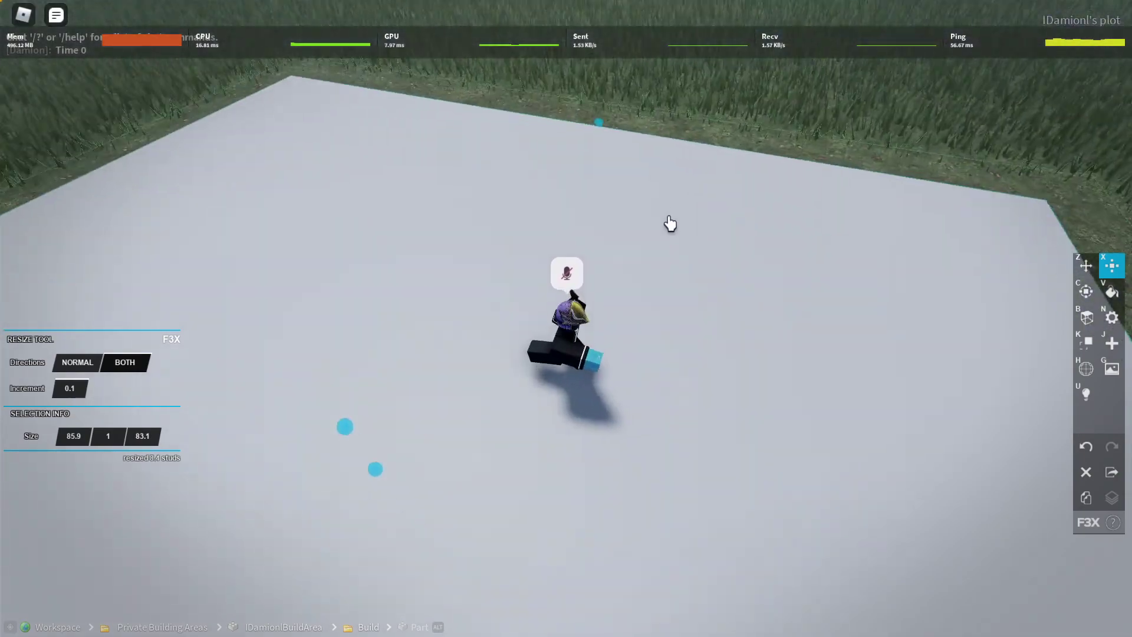
pyautogui.press('s')
pyautogui.press('w')
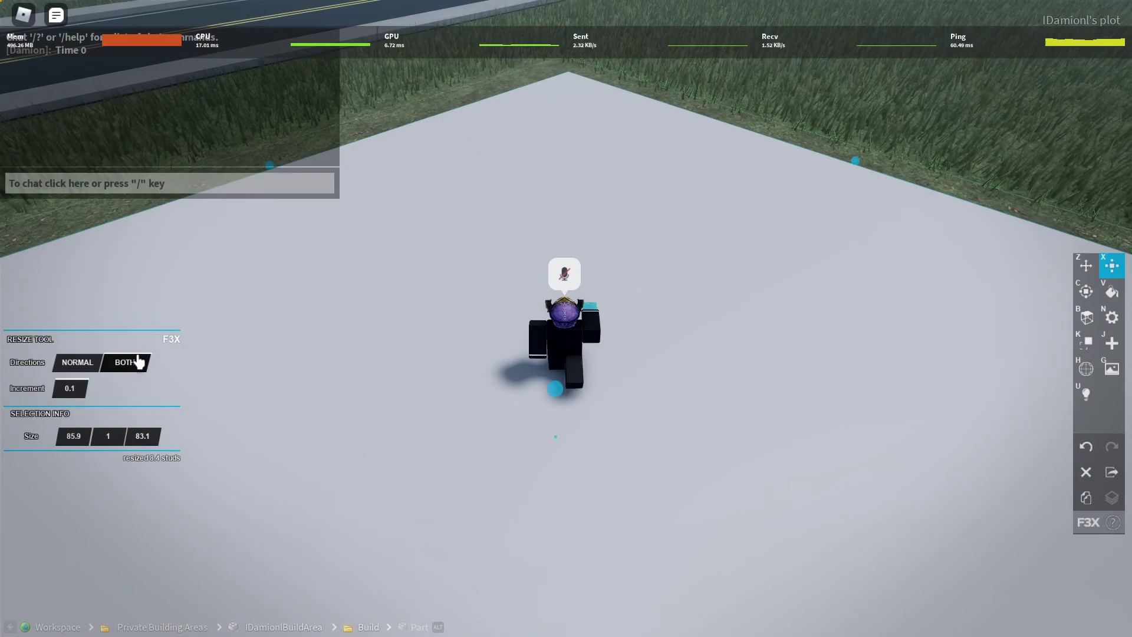
# Walk to the slab's outer edge and extend its 83.1-stud dimension to 87.9 studs.
pyautogui.press('w')
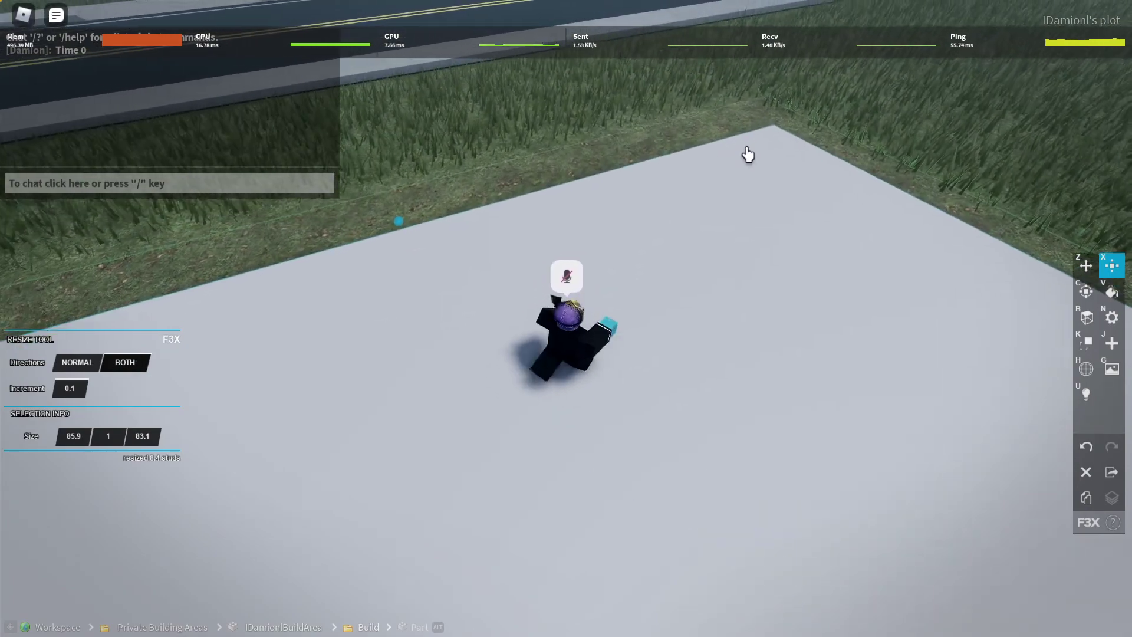
pyautogui.rightClick(752, 145)
pyautogui.scroll(3, 723, 120)
pyautogui.press('w')
pyautogui.rightClick(720, 163)
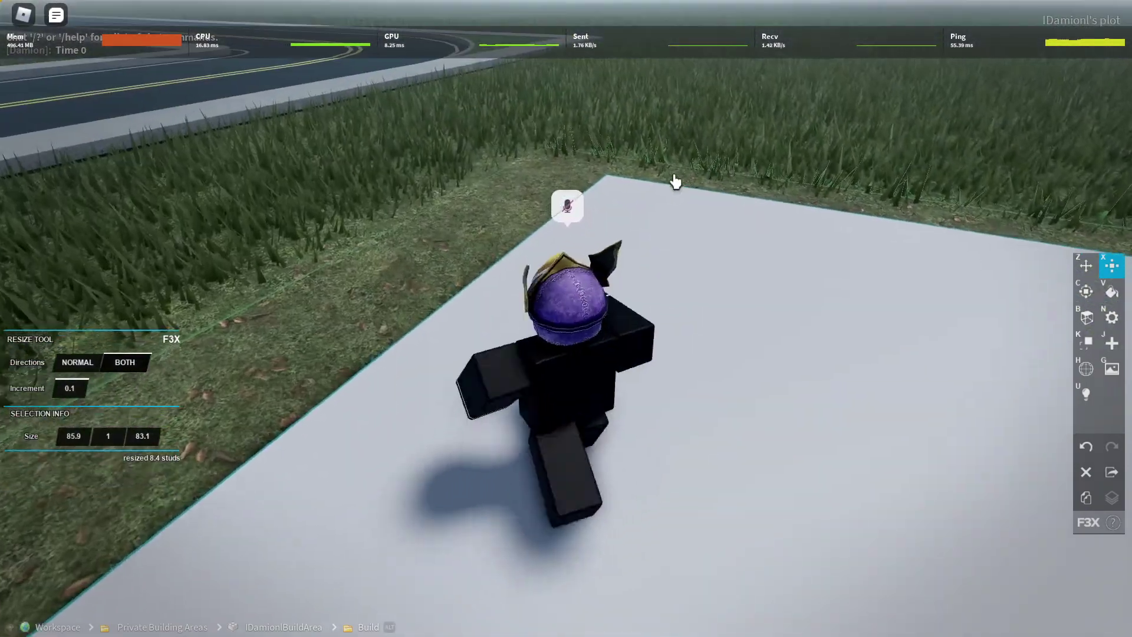
pyautogui.press('a')
pyautogui.press('s')
pyautogui.rightClick(662, 275)
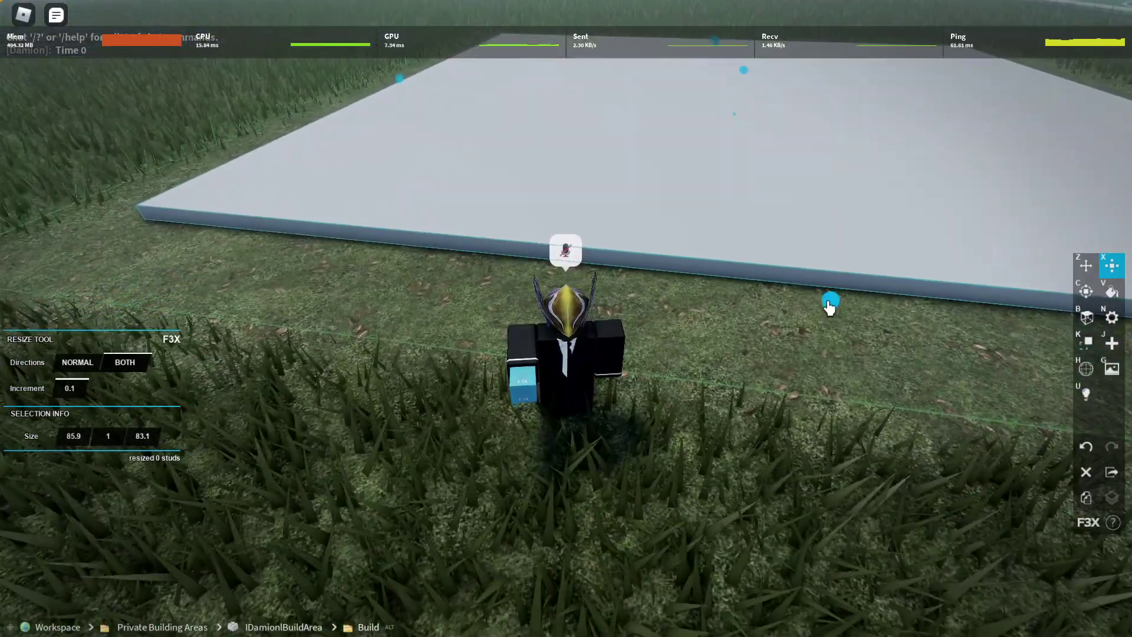
pyautogui.moveTo(829, 303); pyautogui.dragTo(833, 342)
# Extend the slab's other horizontal dimension to 91.5 studs.
pyautogui.press('Left')
pyautogui.press('a')
pyautogui.rightClick(470, 301)
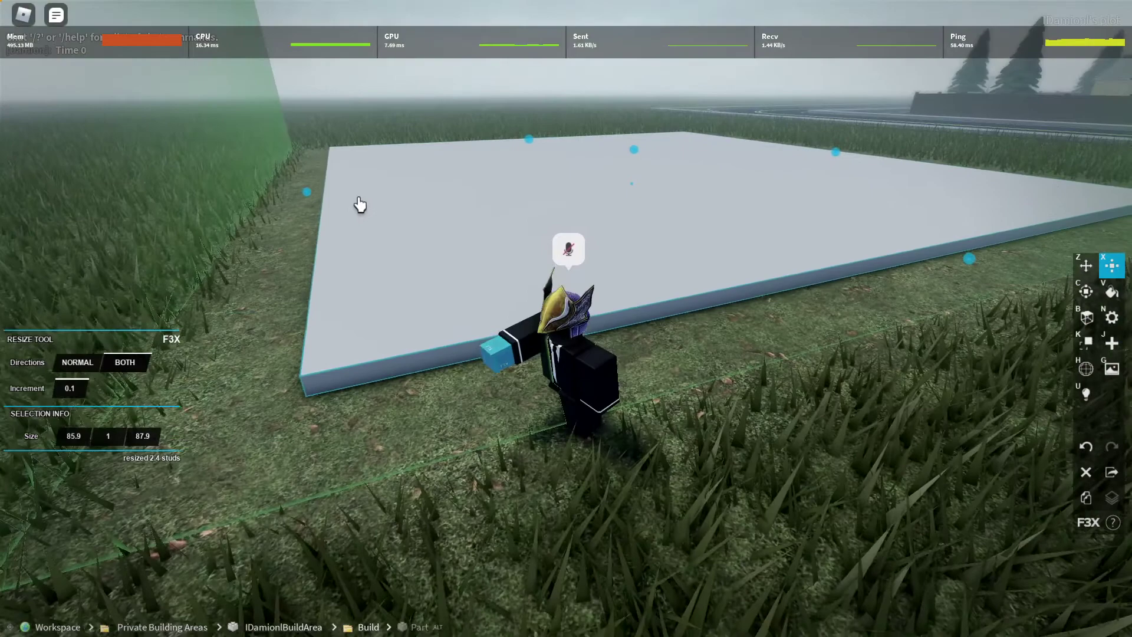
pyautogui.press('Left')
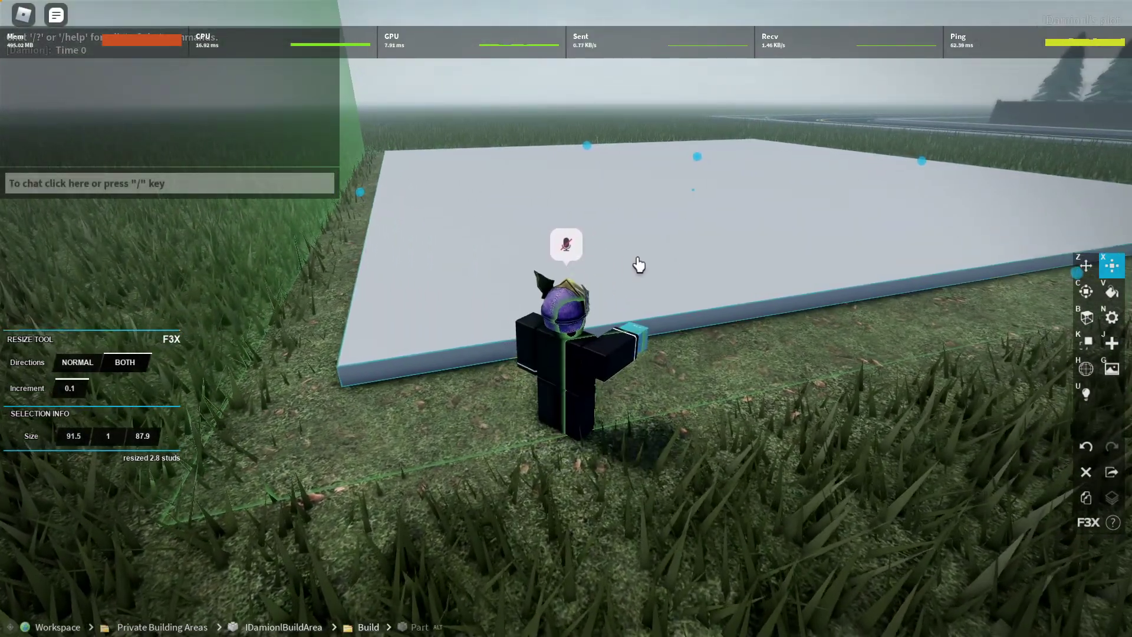
# Thicken the slab to 6.6 studs with the Resize tool and climb onto it.
pyautogui.press('z')
pyautogui.press('d')
pyautogui.press('x')
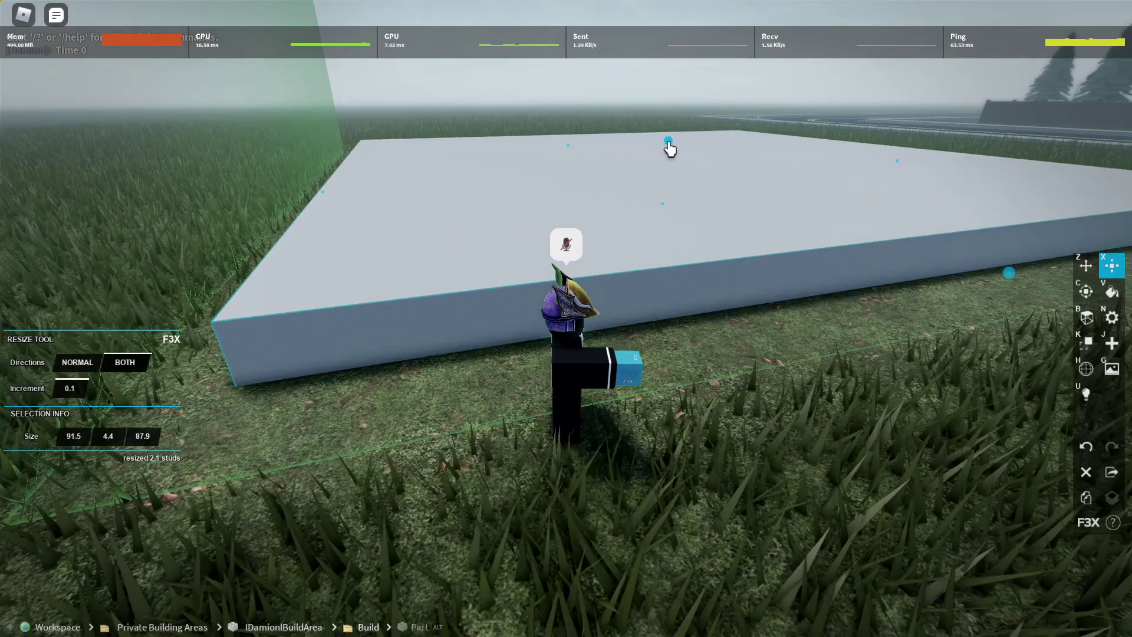
pyautogui.moveTo(668, 145); pyautogui.dragTo(667, 141)
pyautogui.rightClick(649, 218)
pyautogui.press('w')
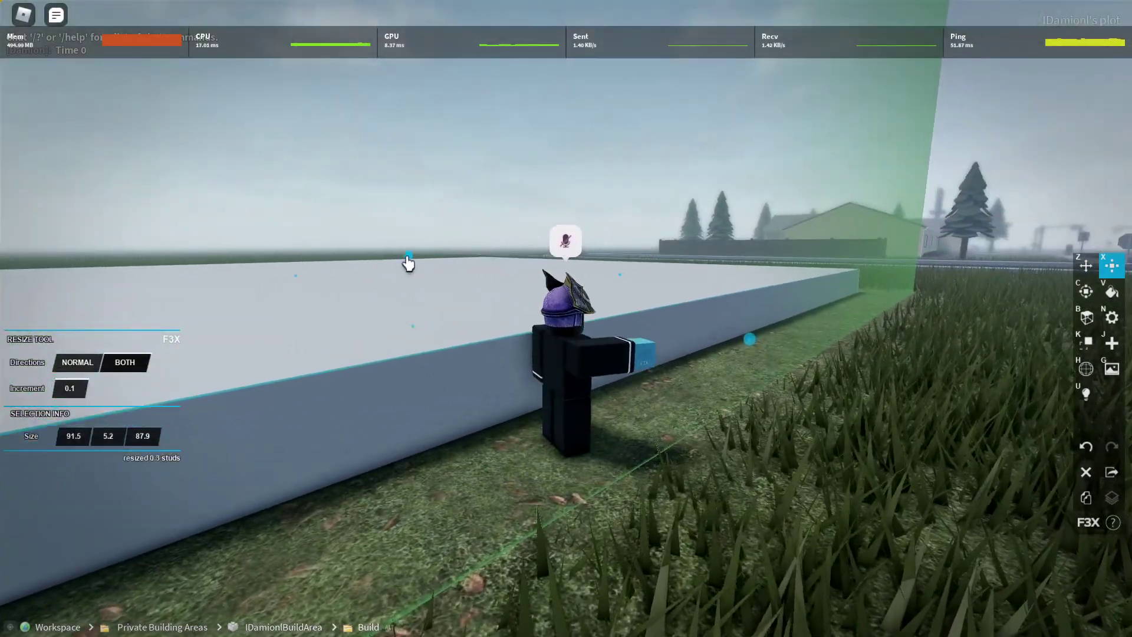
pyautogui.press('w')
pyautogui.press('space')
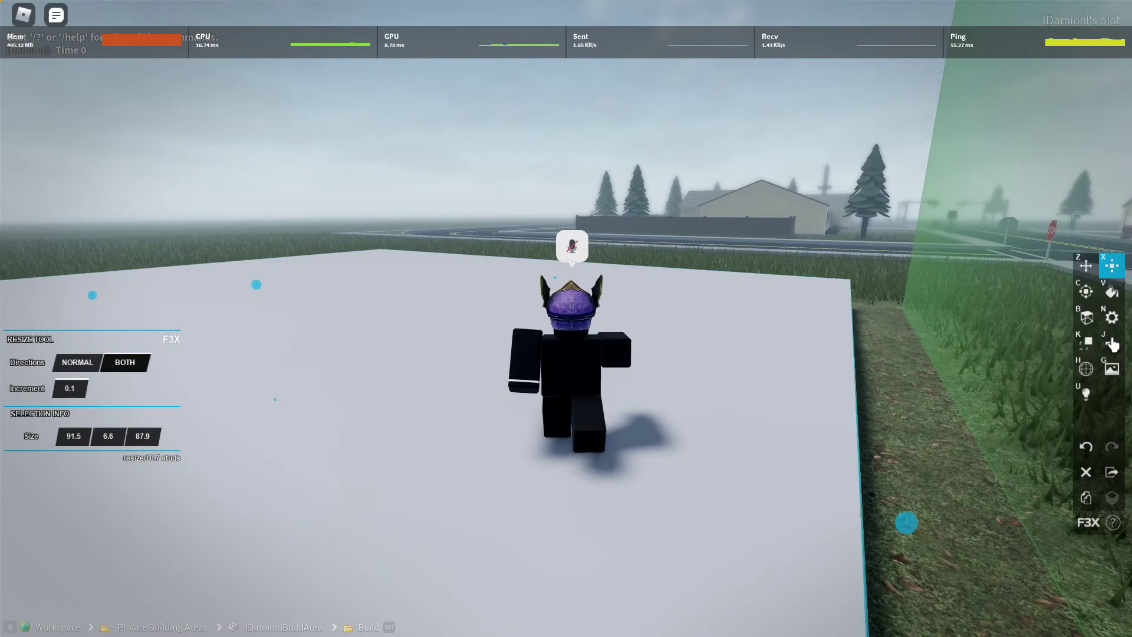
# Set the resize directions to normal and walk along the slab's edge.
pyautogui.press('d')
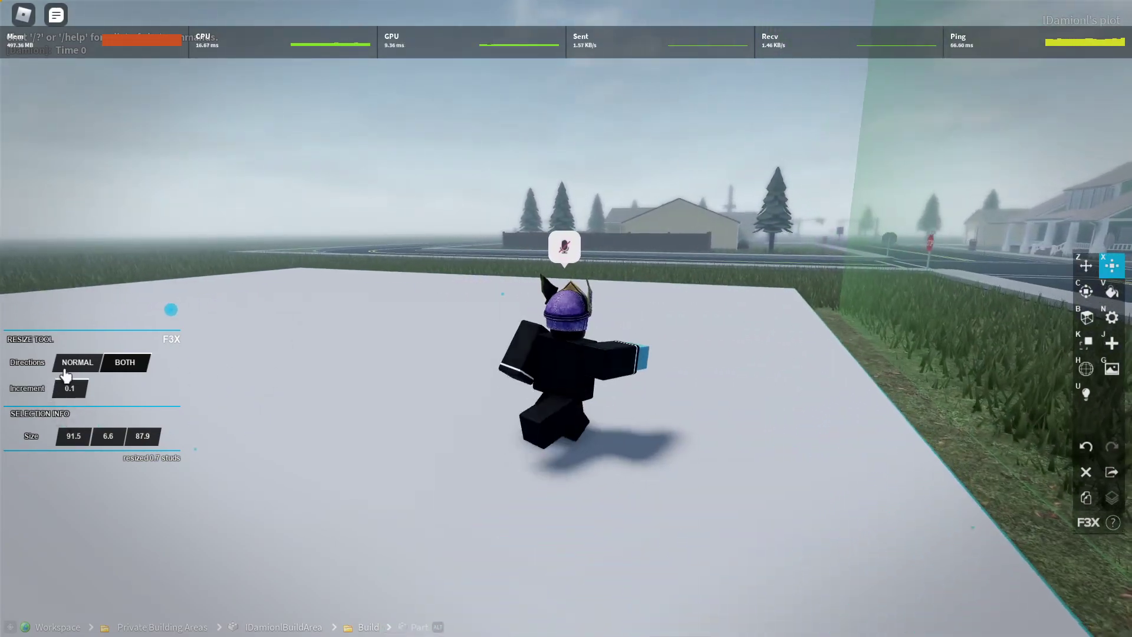
pyautogui.press('d')
pyautogui.press('w')
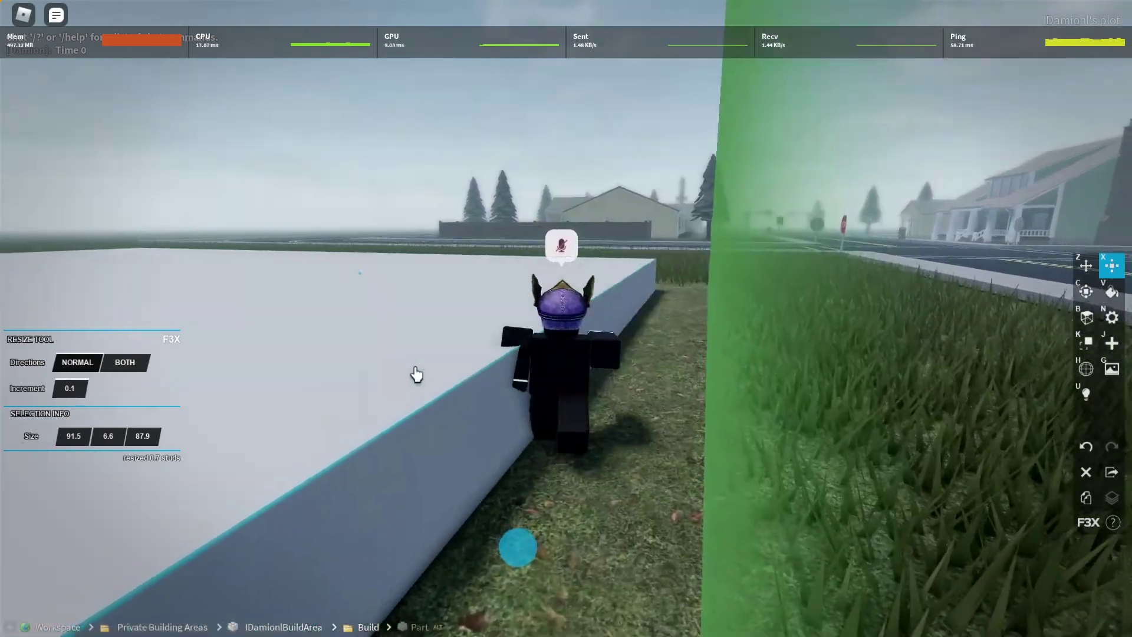
pyautogui.press('s')
pyautogui.press('w')
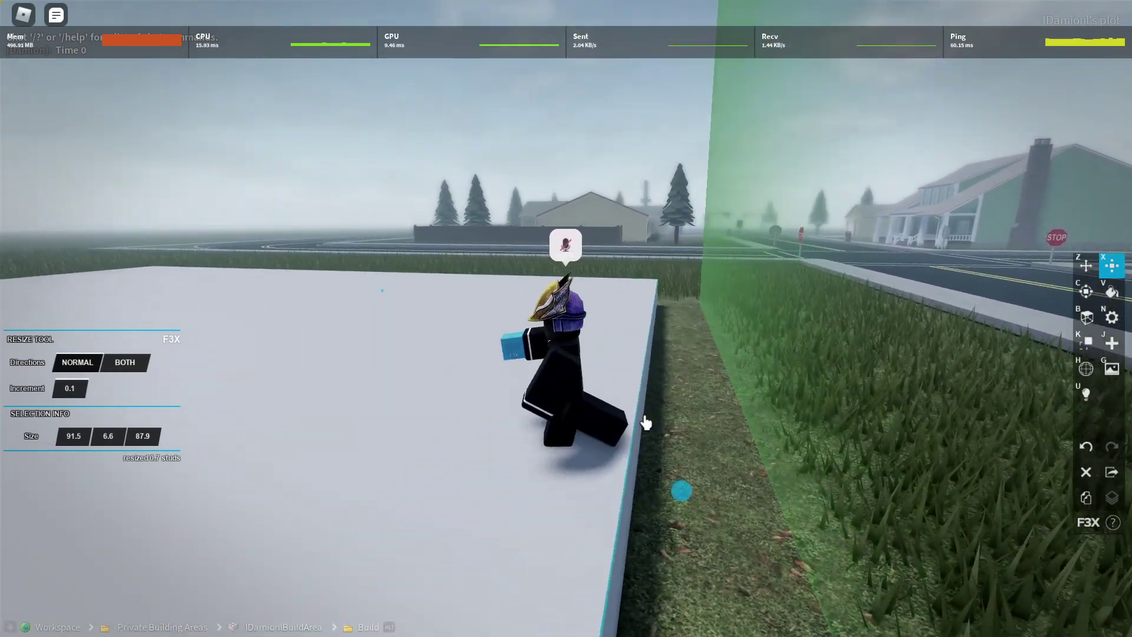
# Walk around and over the raised slab to examine its sides and the margin to the plot boundary.
pyautogui.press('d')
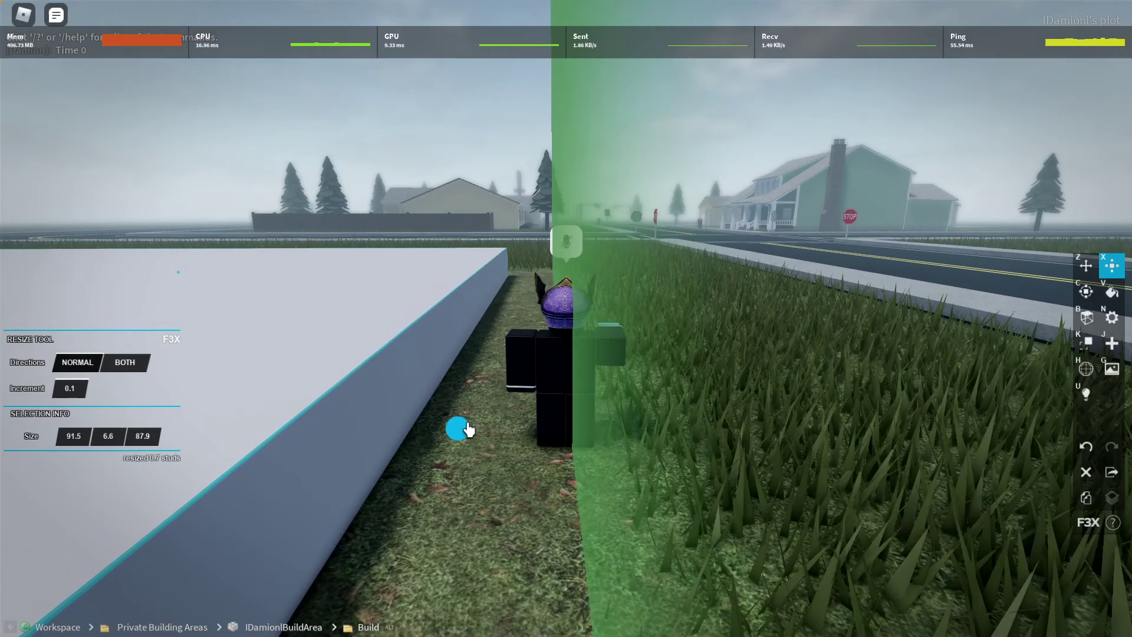
pyautogui.press('a')
pyautogui.press('d')
pyautogui.rightClick(799, 392)
pyautogui.press('w')
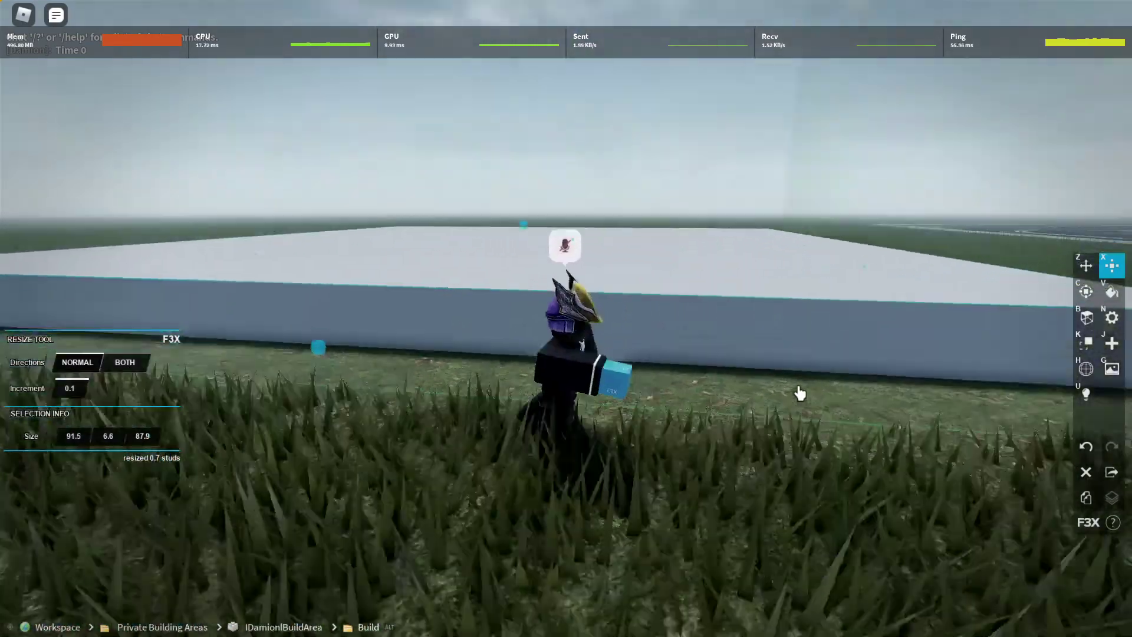
pyautogui.press('space')
pyautogui.press('d')
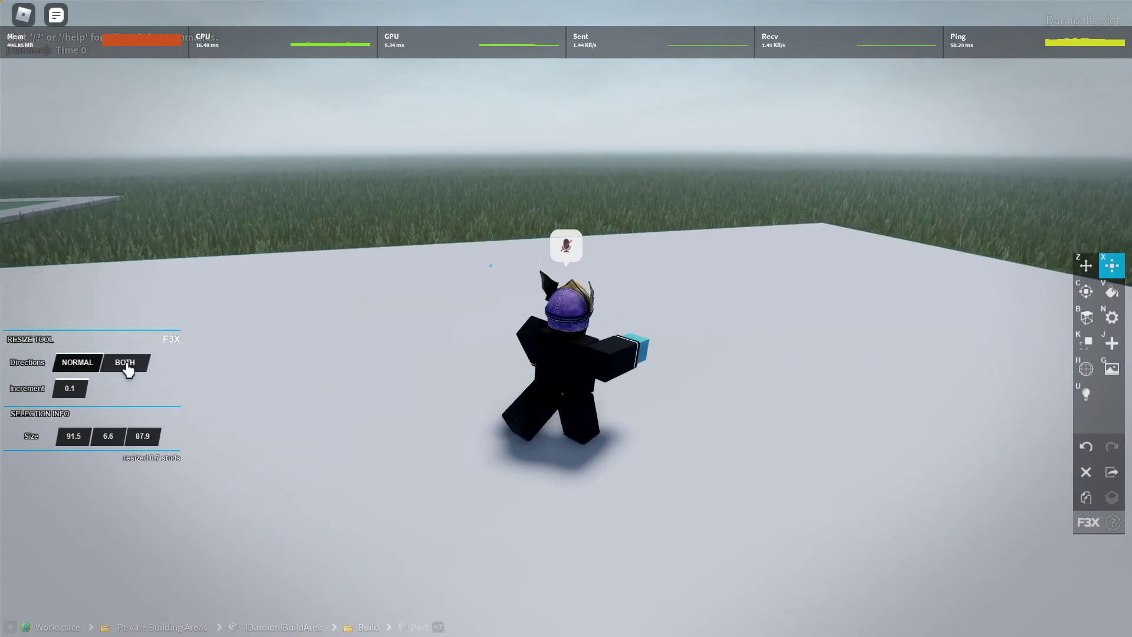
pyautogui.rightClick(502, 340)
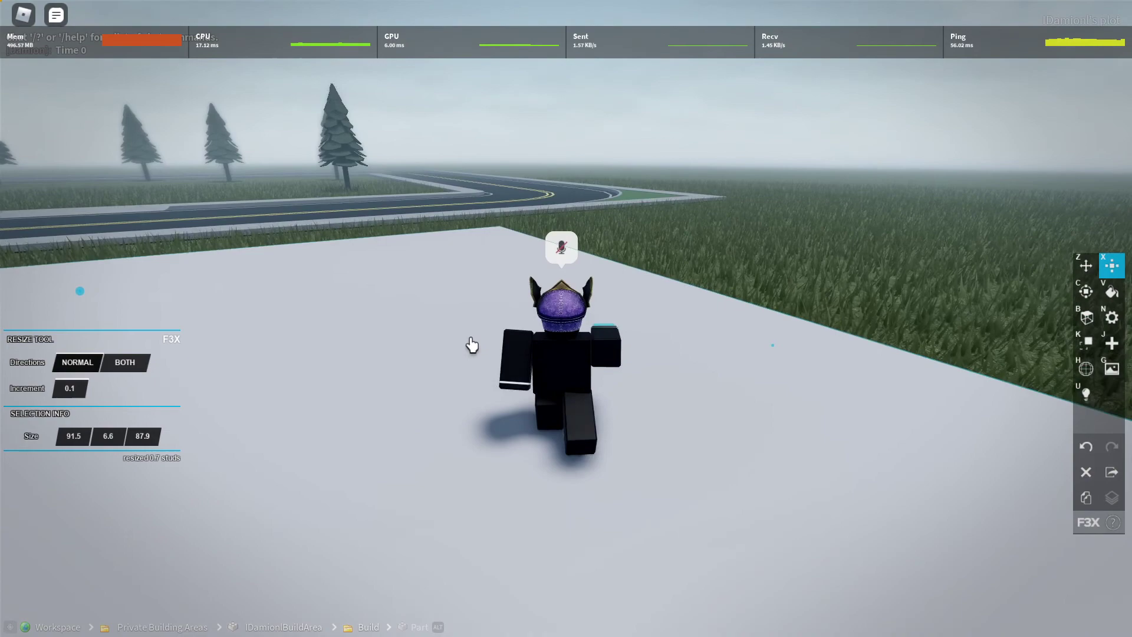
pyautogui.press('d')
pyautogui.hotkey('shift', 'c')
pyautogui.press('a')
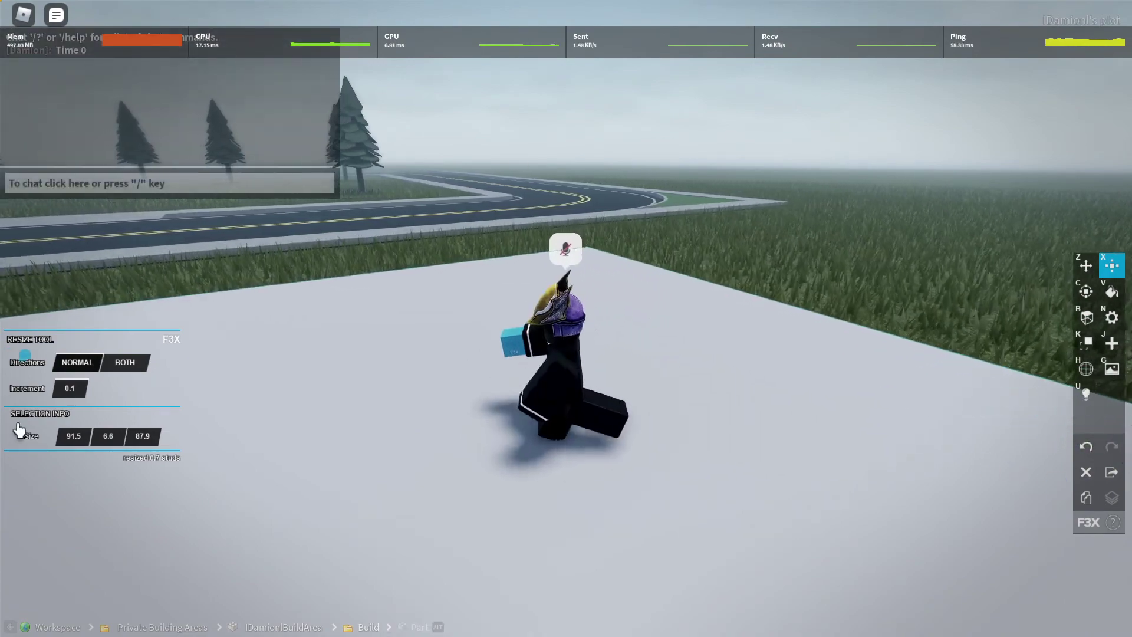
pyautogui.press('Left')
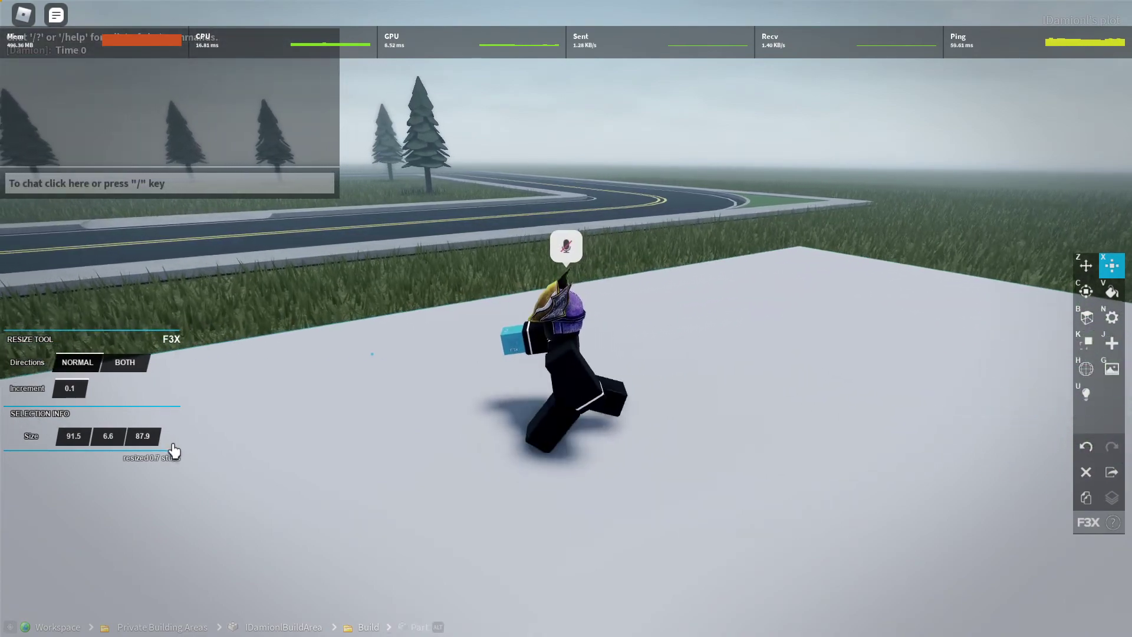
pyautogui.press('Left')
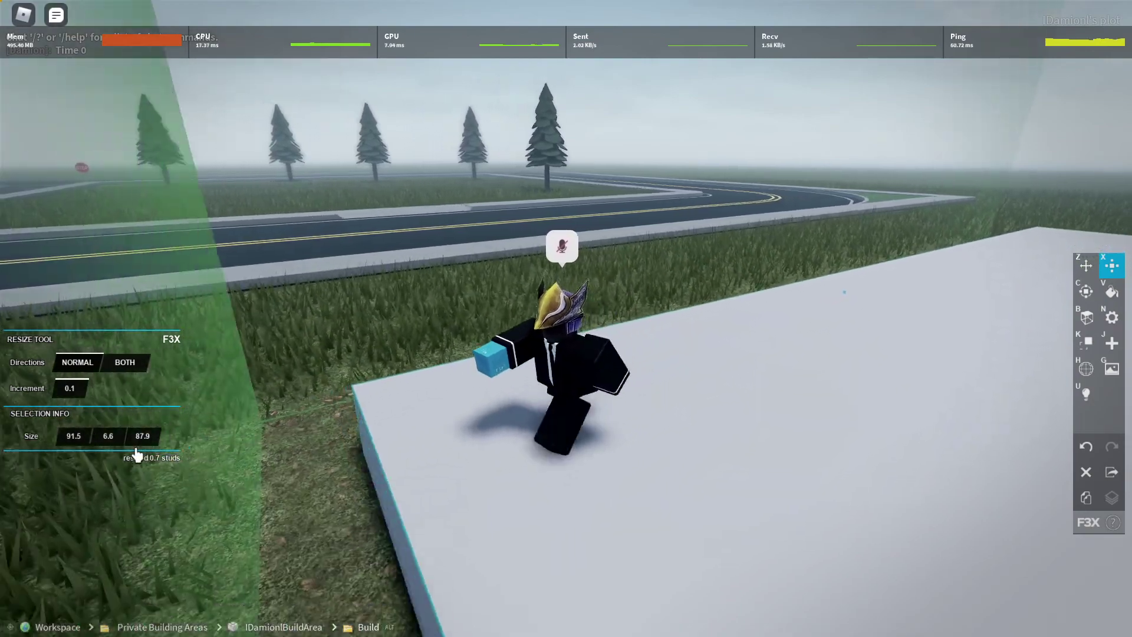
pyautogui.press('s')
pyautogui.press('w')
pyautogui.press('s')
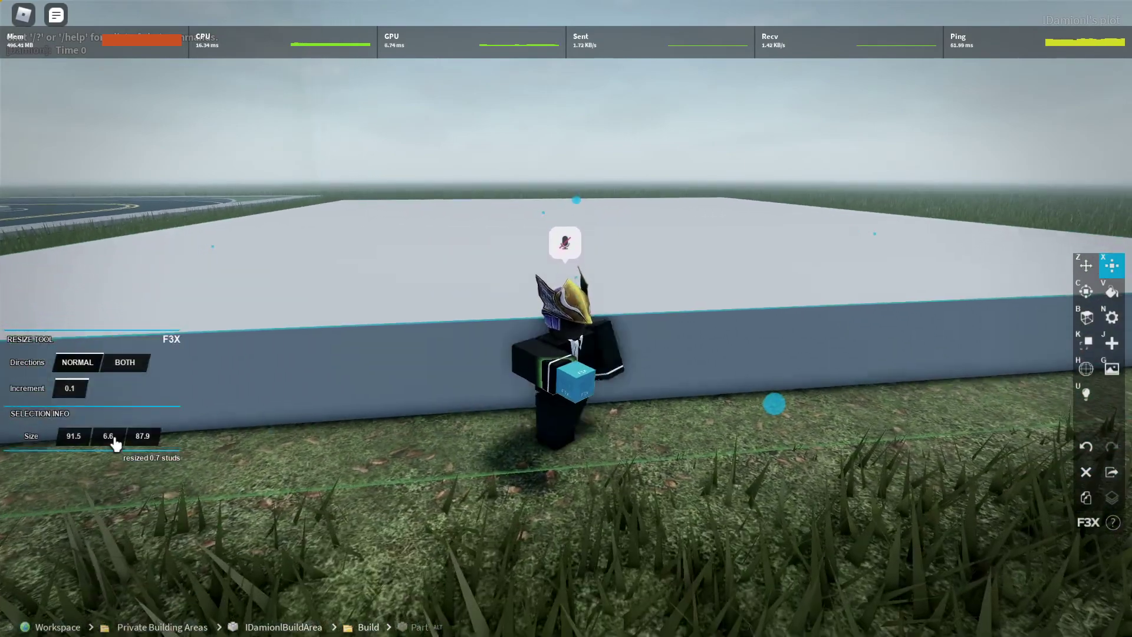
# Try to set the slab's height to 8.8 studs, and jump onto the slab.
pyautogui.click(112, 437)
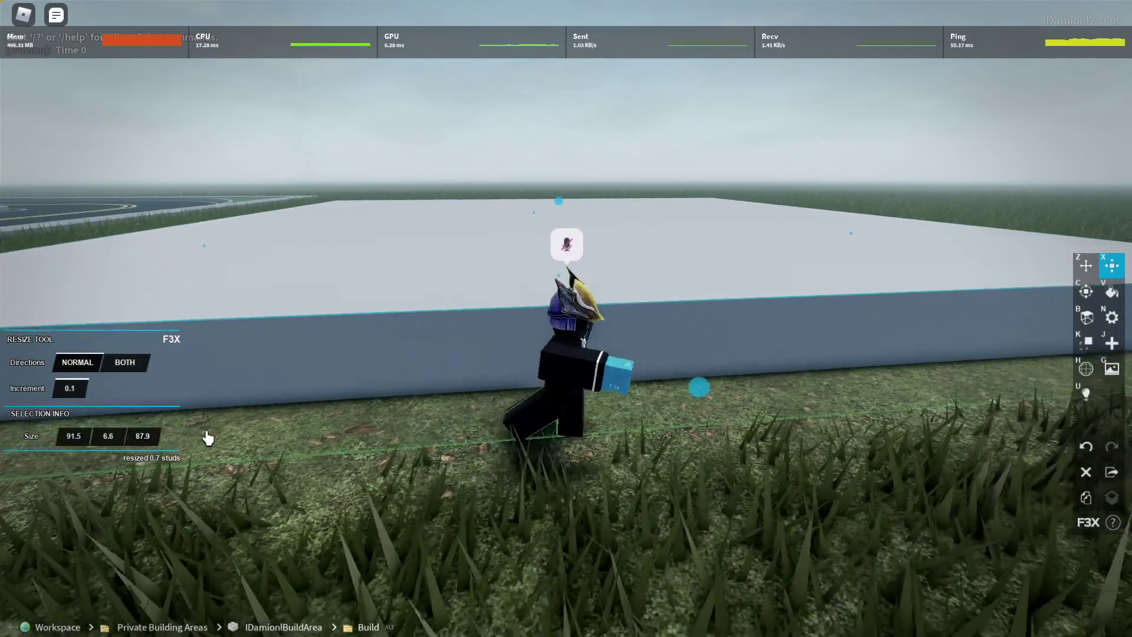
pyautogui.click(115, 436)
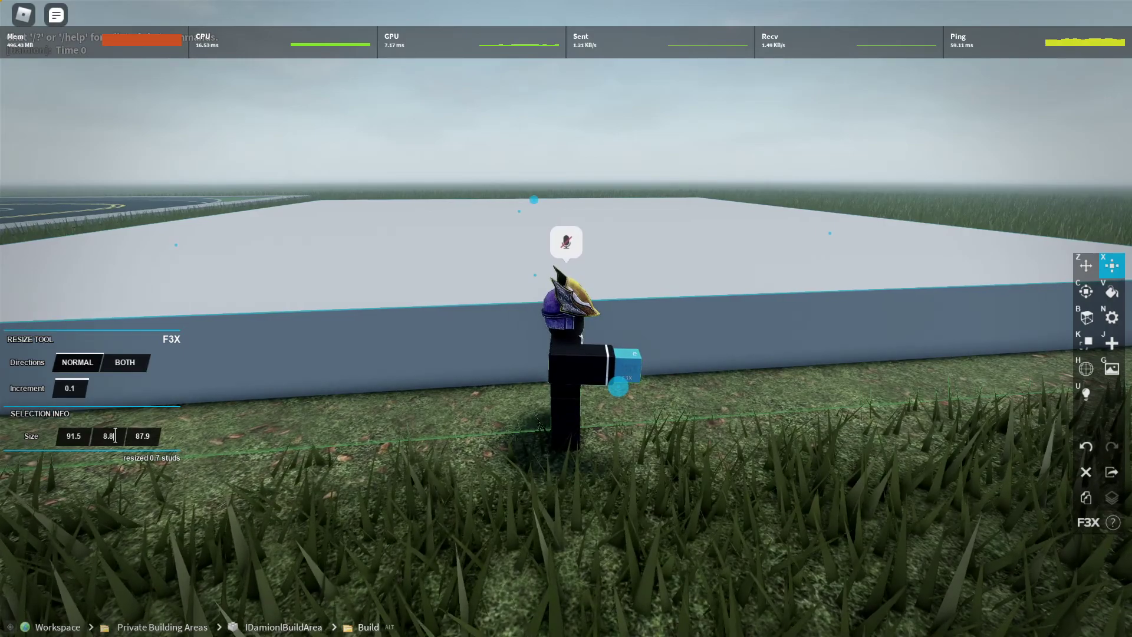
pyautogui.press('w')
pyautogui.press('space')
# Set the resize directions to both and try to increase the slab's height by 9.8 studs.
pyautogui.click(125, 362)
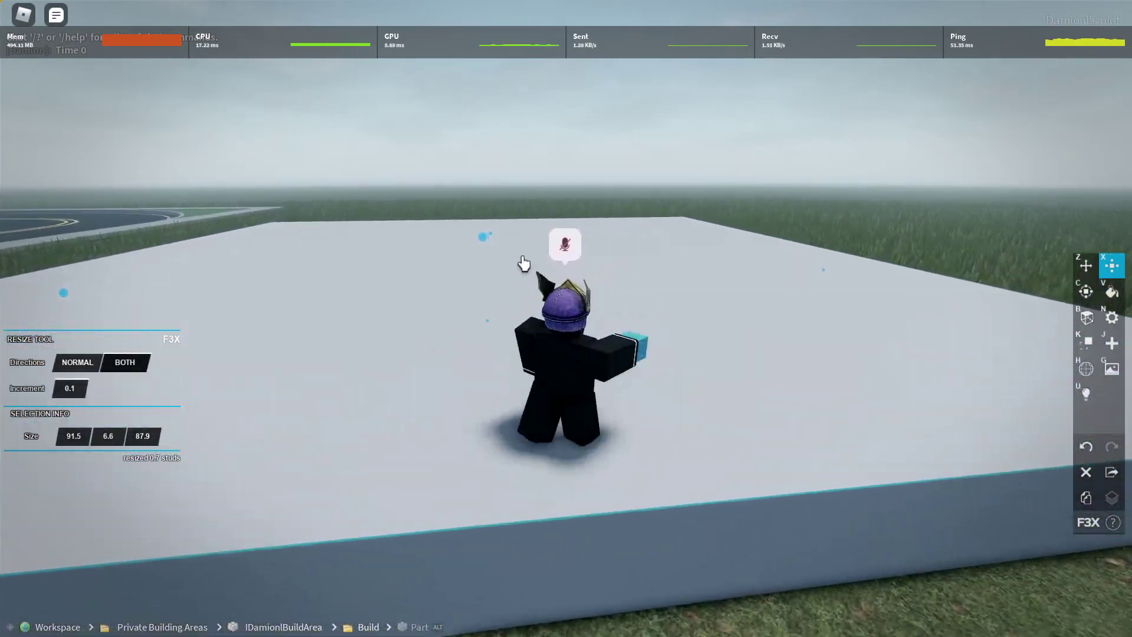
pyautogui.press('s')
pyautogui.press('d')
pyautogui.moveTo(492, 307); pyautogui.dragTo(494, 265)
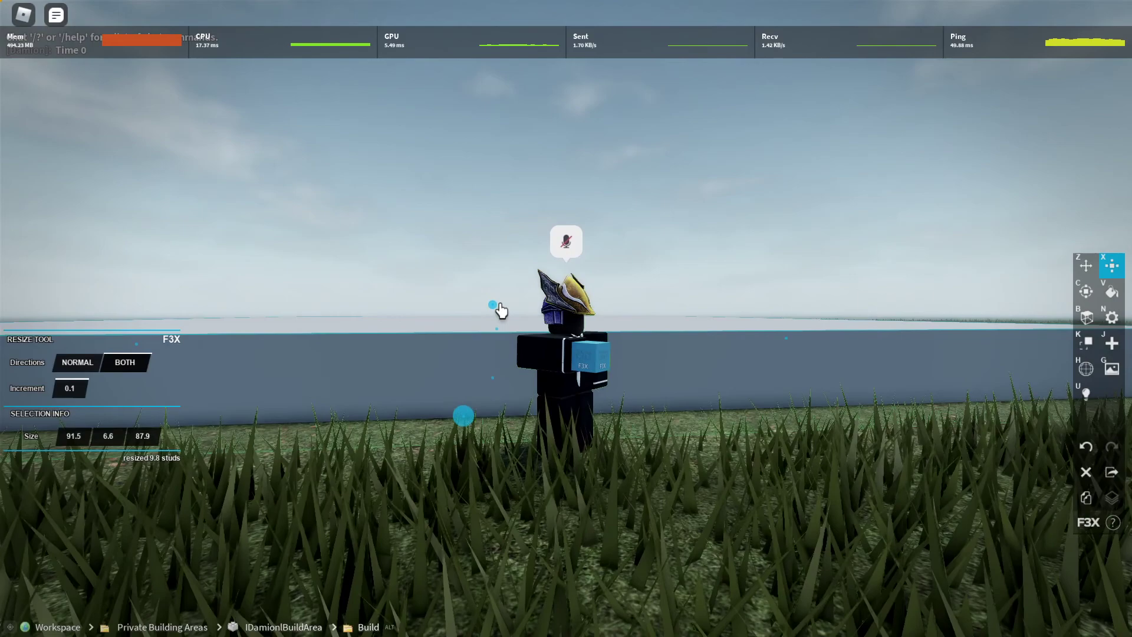
# Walk across the top of the slab to examine its edges and the margin to the plot boundary.
pyautogui.press('w')
pyautogui.press('space')
pyautogui.press('a')
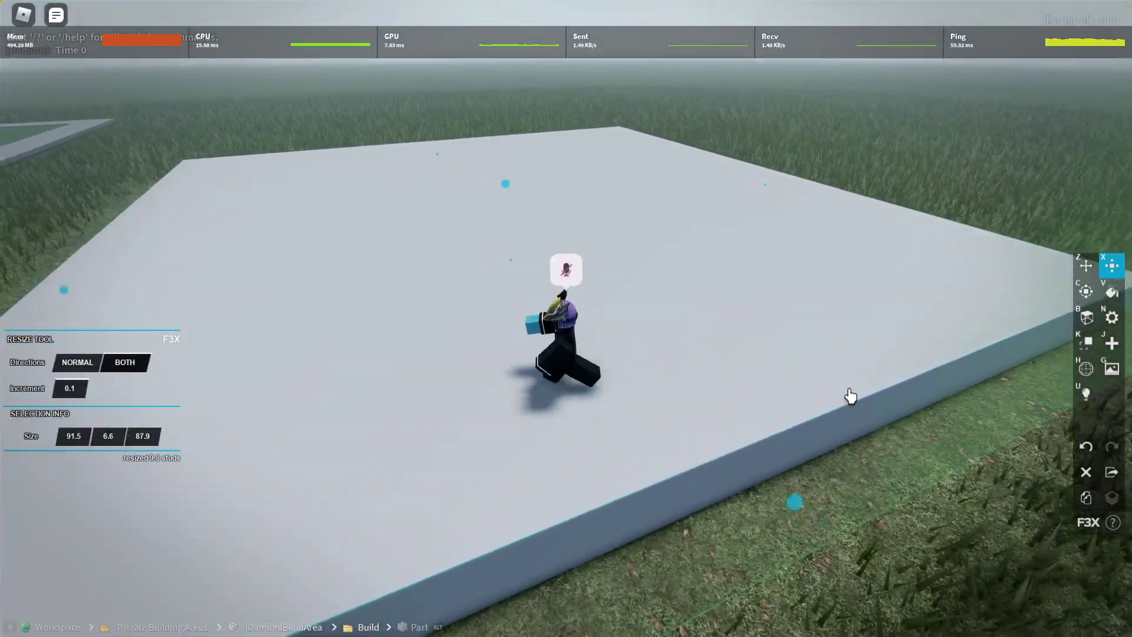
pyautogui.moveTo(641, 433); pyautogui.dragTo(591, 407)
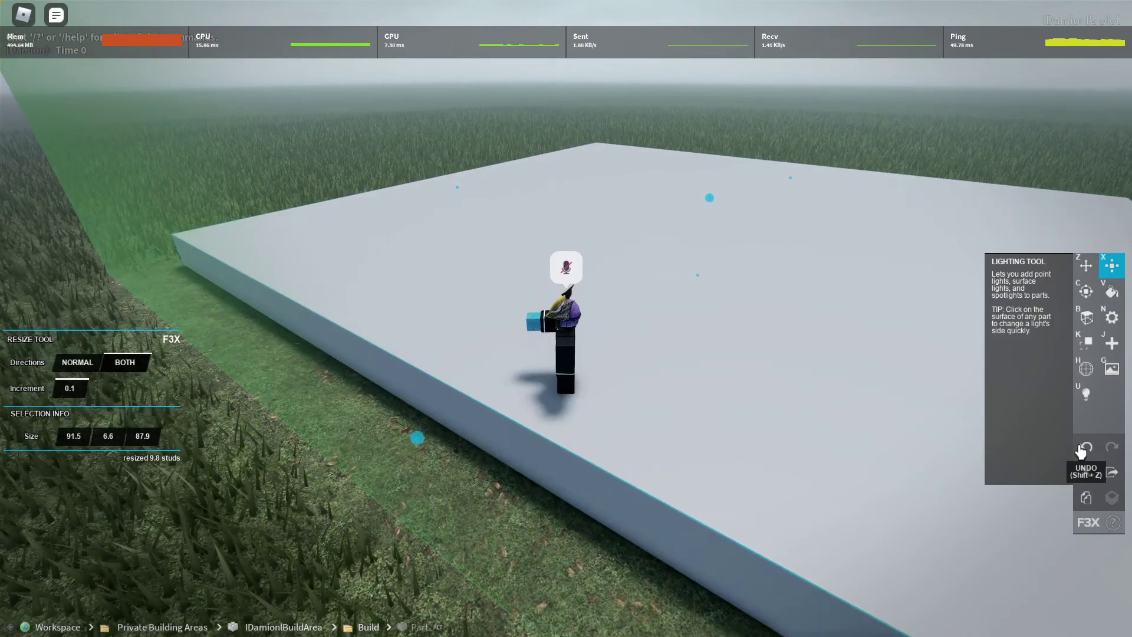
pyautogui.press('a')
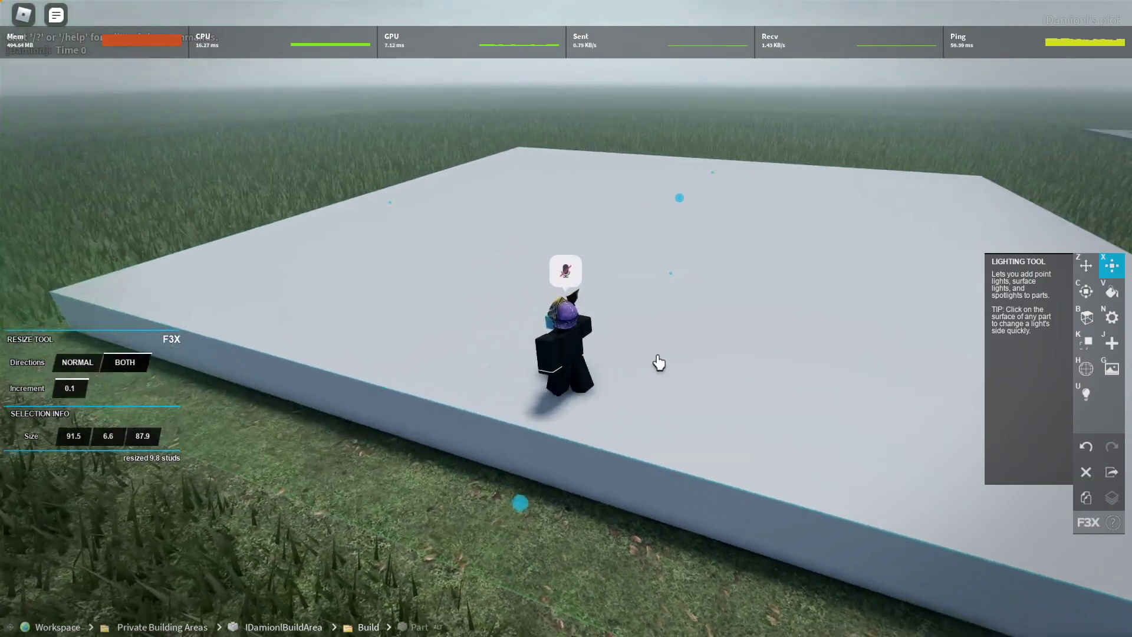
pyautogui.moveTo(660, 362); pyautogui.dragTo(663, 362)
pyautogui.press('a')
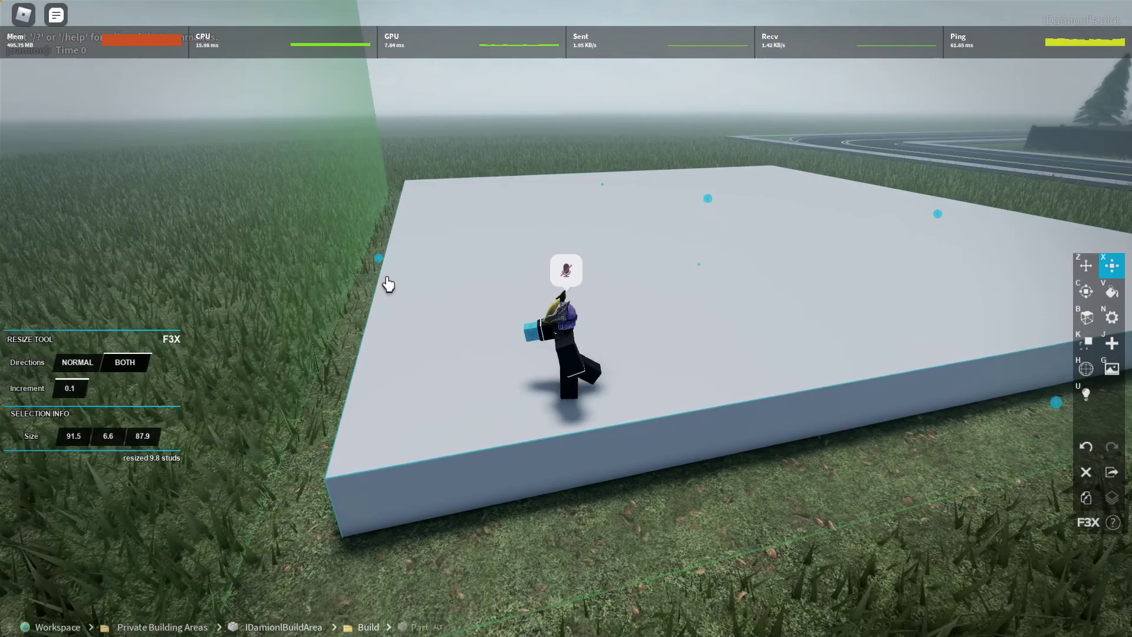
# Narrow the slab from both sides to a width of 87.3 studs.
pyautogui.moveTo(389, 283); pyautogui.dragTo(360, 258)
pyautogui.press('s')
pyautogui.press('d')
pyautogui.press('space')
pyautogui.press('w')
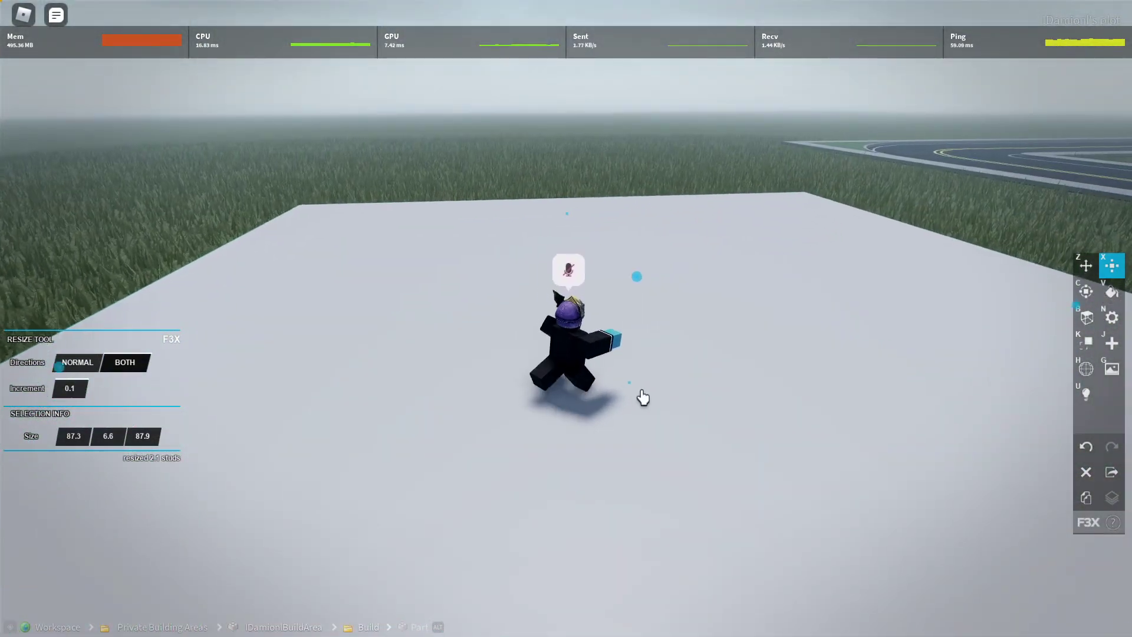
# Switch to the Move tool and set its increment to 0.1 studs.
pyautogui.press('z')
pyautogui.press('d')
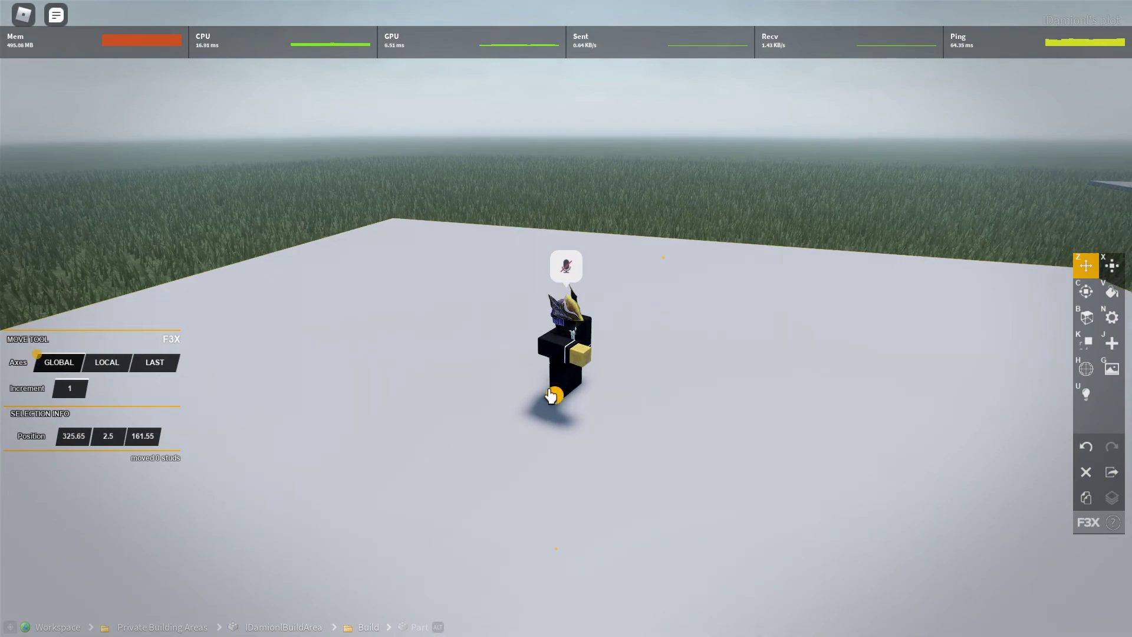
pyautogui.press('d')
pyautogui.press('d')
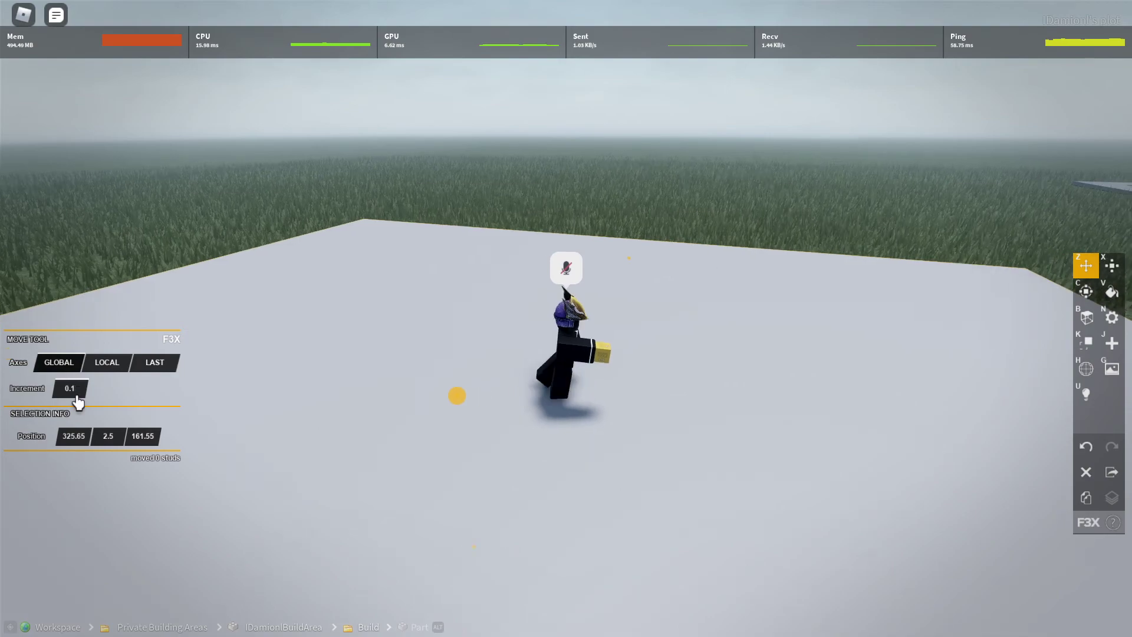
pyautogui.press('w')
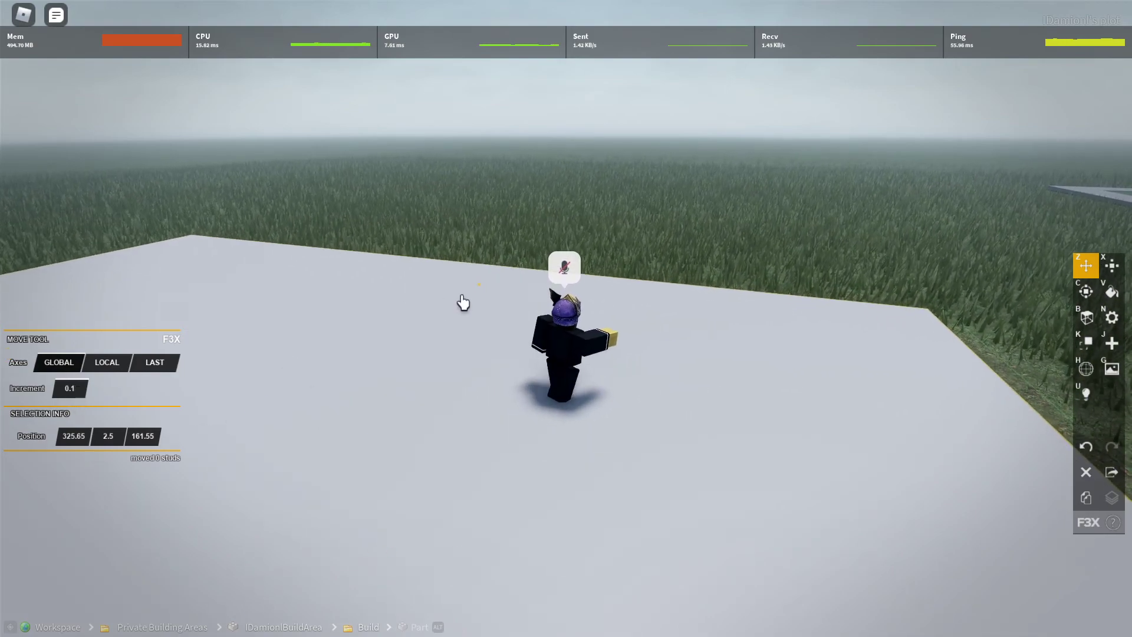
# Create a new normal part on top of the slab at its corner near the plot boundary.
pyautogui.rightClick(682, 308)
pyautogui.press('s')
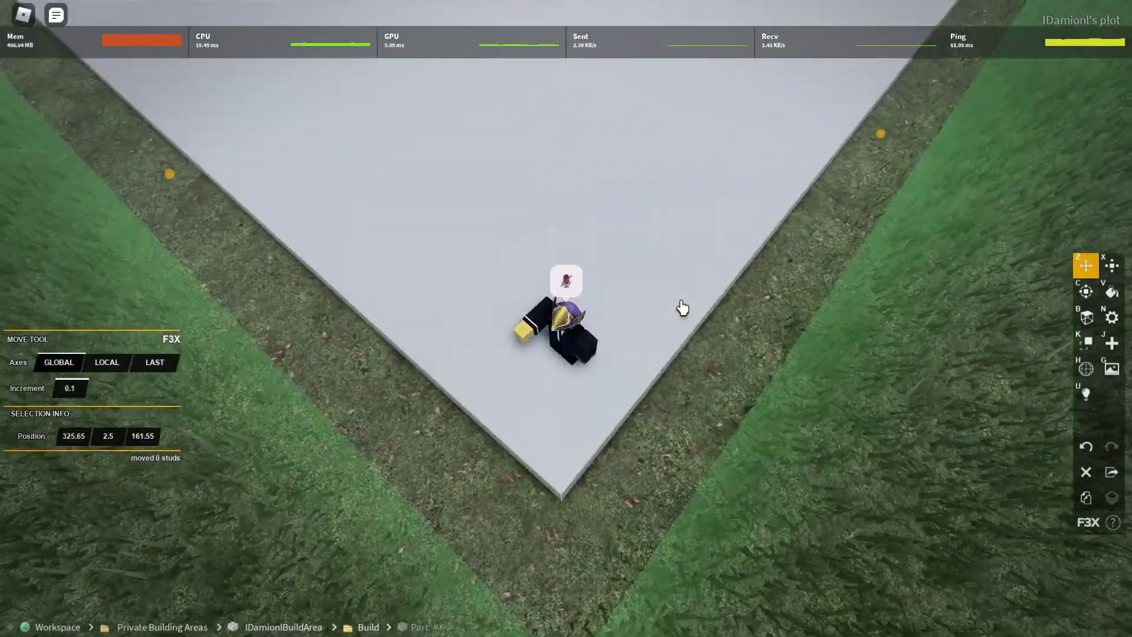
pyautogui.rightClick(682, 308)
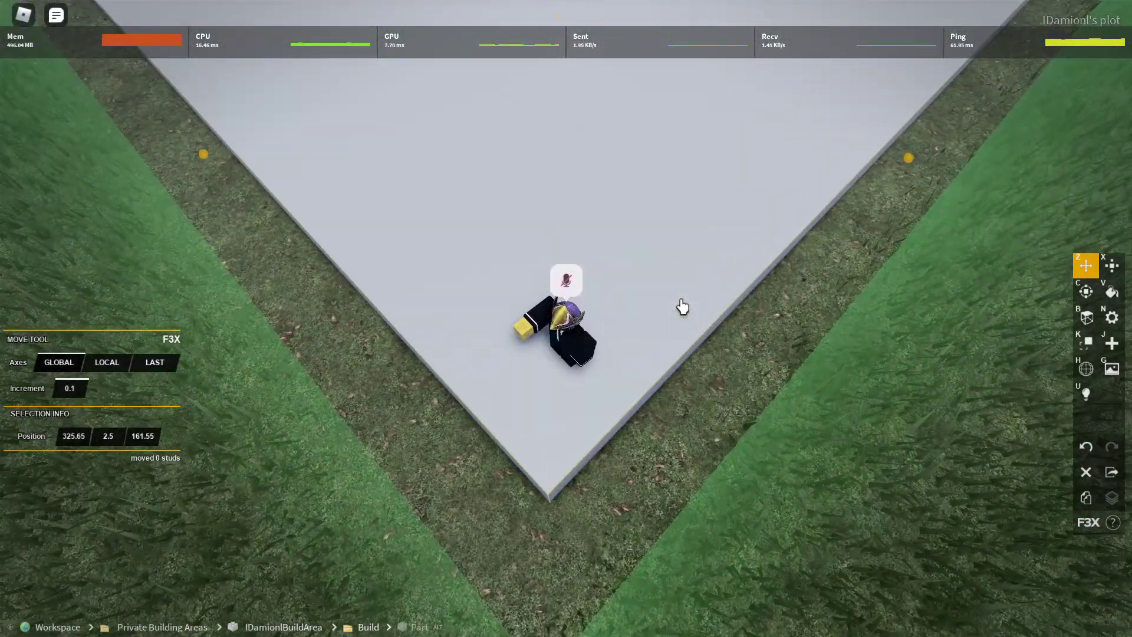
pyautogui.press('d')
pyautogui.press('j')
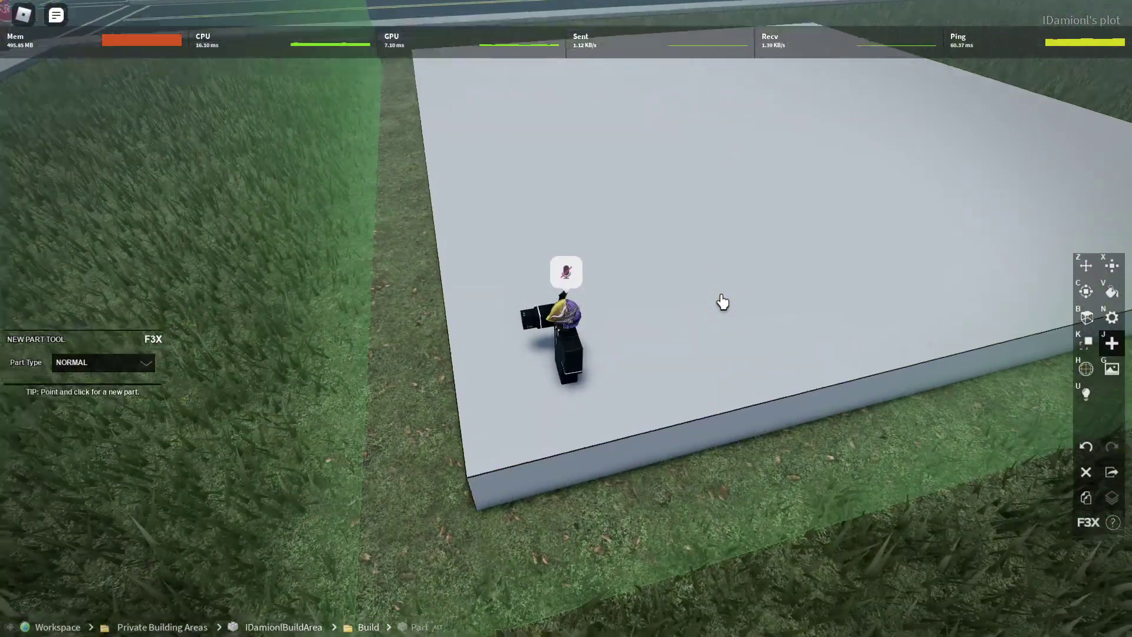
pyautogui.click(476, 473)
# Move the new part flush with the slab's corner, at position 284, 6.3, 204.5.
pyautogui.rightClick(631, 324)
pyautogui.press('s')
pyautogui.press('z')
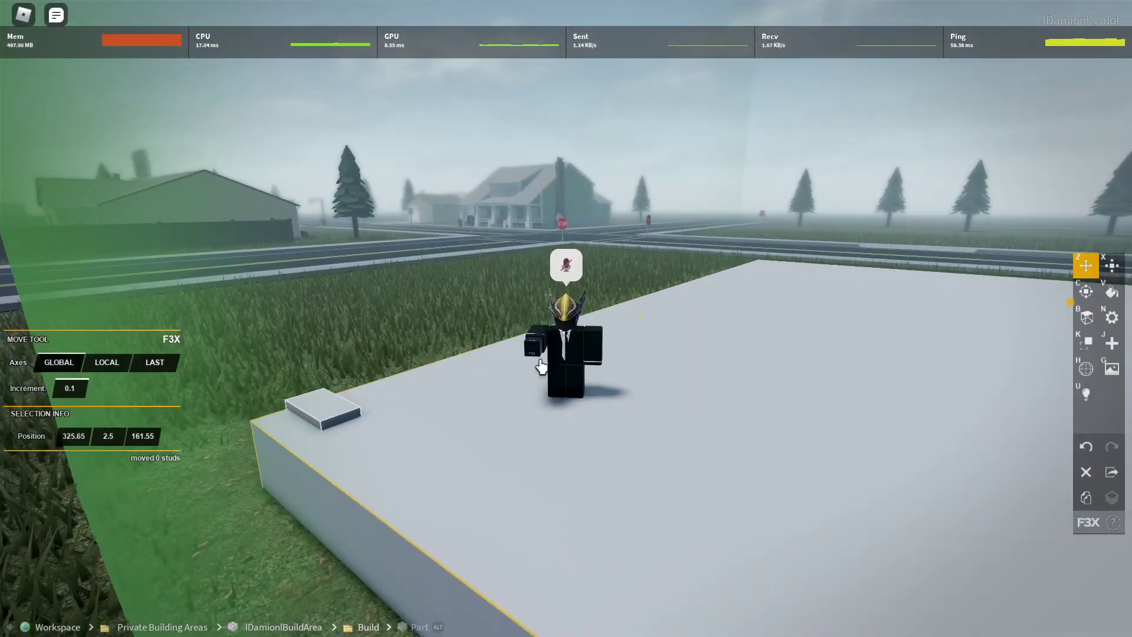
pyautogui.press('w')
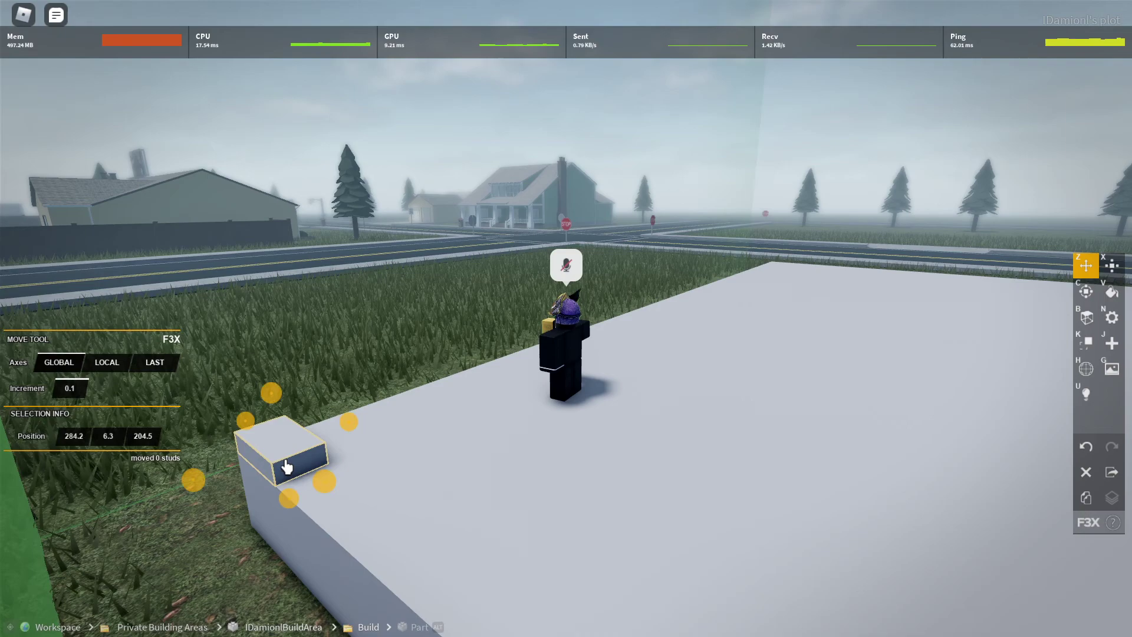
pyautogui.rightClick(377, 438)
pyautogui.moveTo(543, 466); pyautogui.dragTo(548, 510)
pyautogui.rightClick(550, 513)
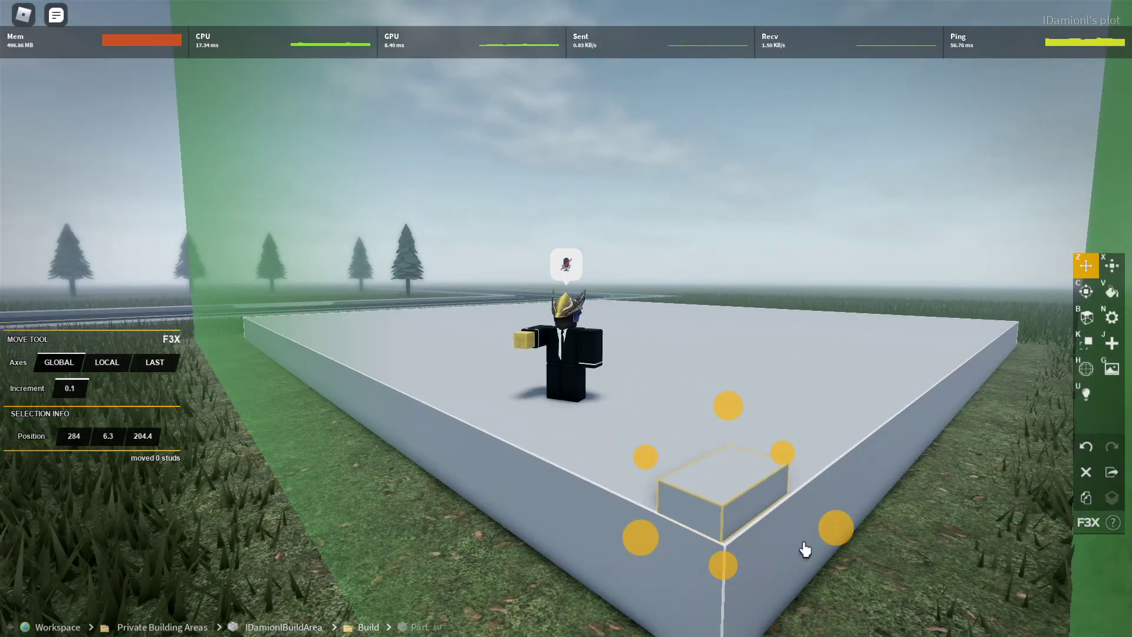
pyautogui.press('d')
pyautogui.rightClick(871, 527)
pyautogui.press('d')
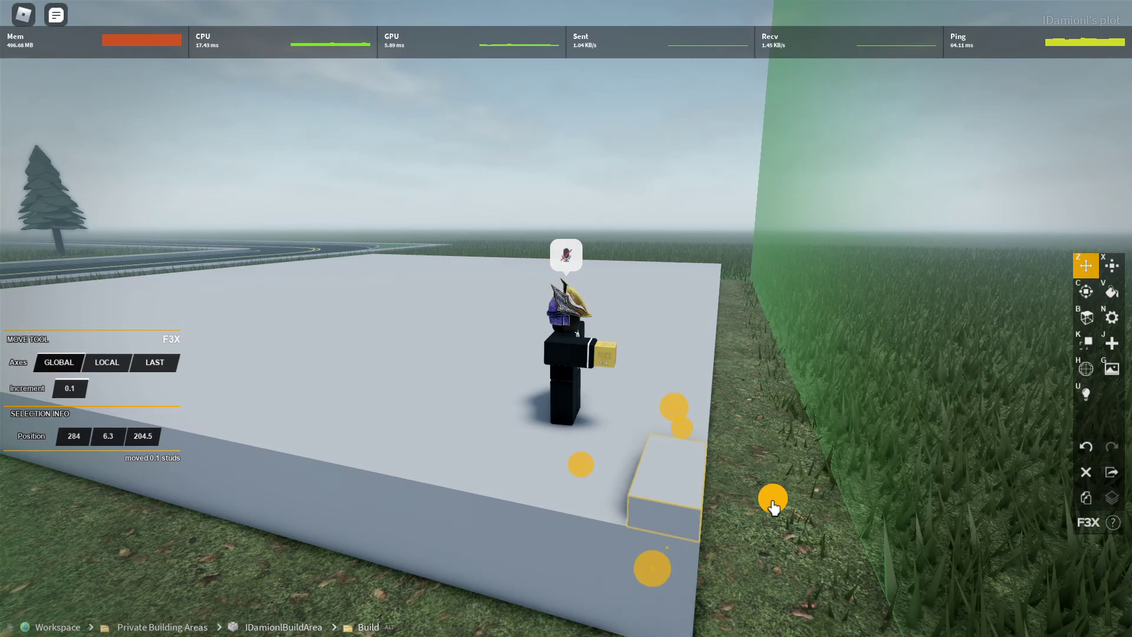
pyautogui.rightClick(791, 540)
pyautogui.press('w')
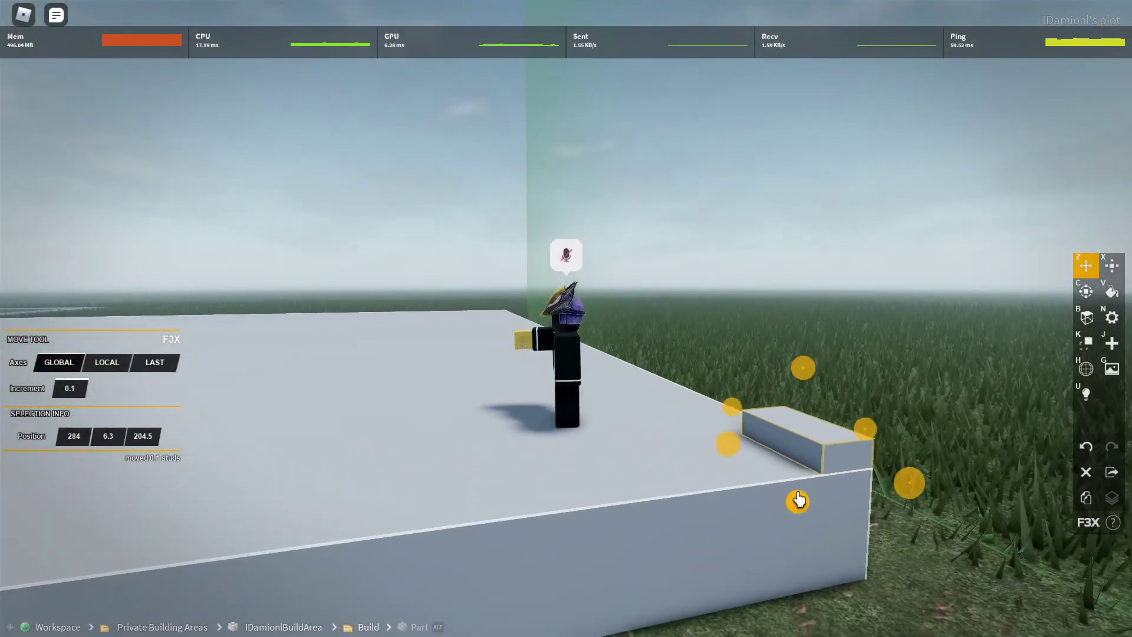
# Create a second normal part and stack it exactly on the corner part, at position 284, 7.3, 204.5.
pyautogui.press('j')
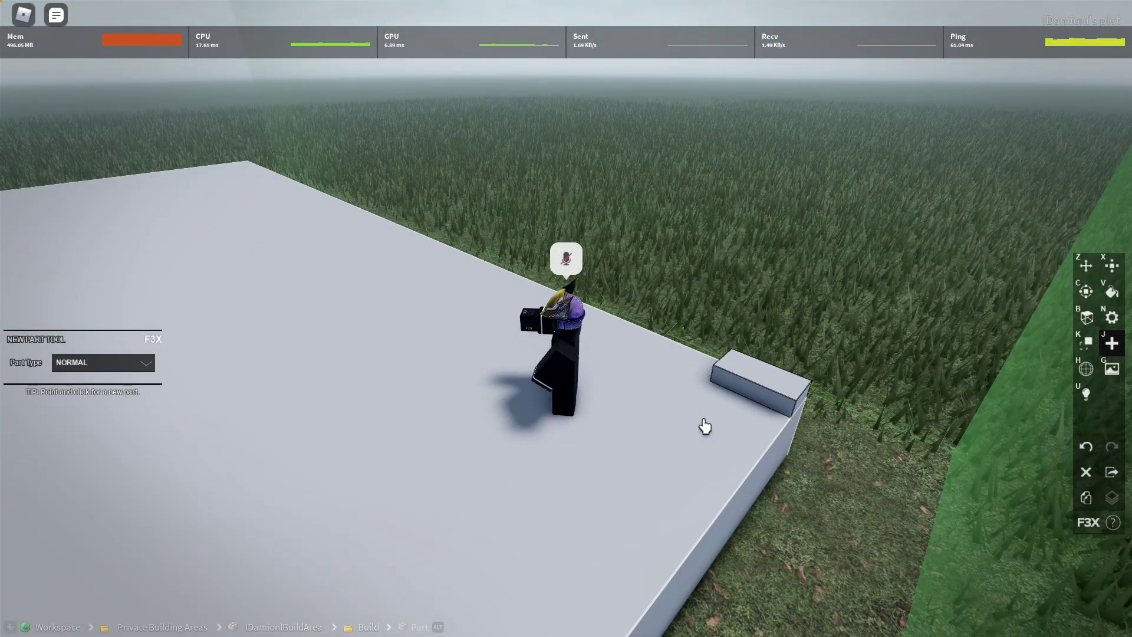
pyautogui.rightClick(760, 334)
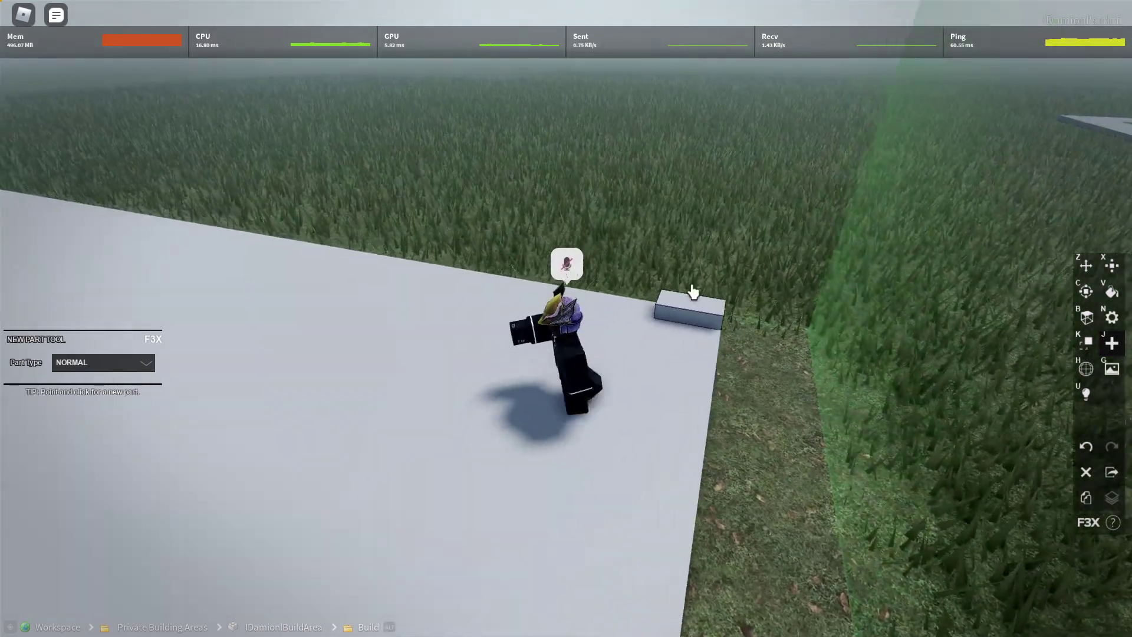
pyautogui.rightClick(683, 376)
pyautogui.press('s')
pyautogui.rightClick(740, 409)
pyautogui.rightClick(764, 385)
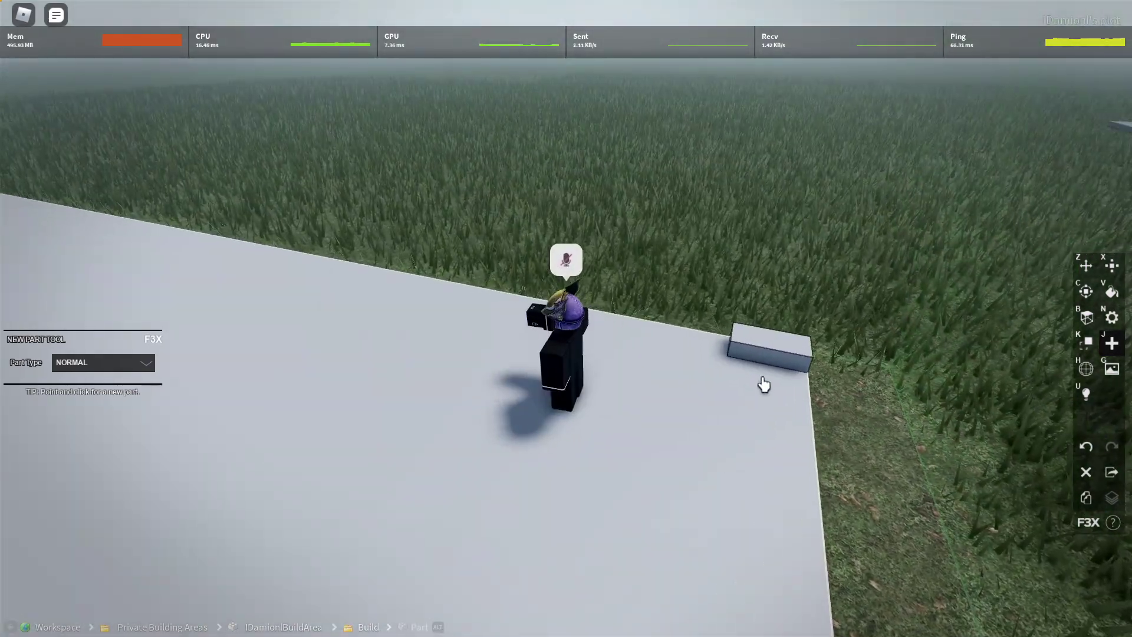
pyautogui.click(746, 356)
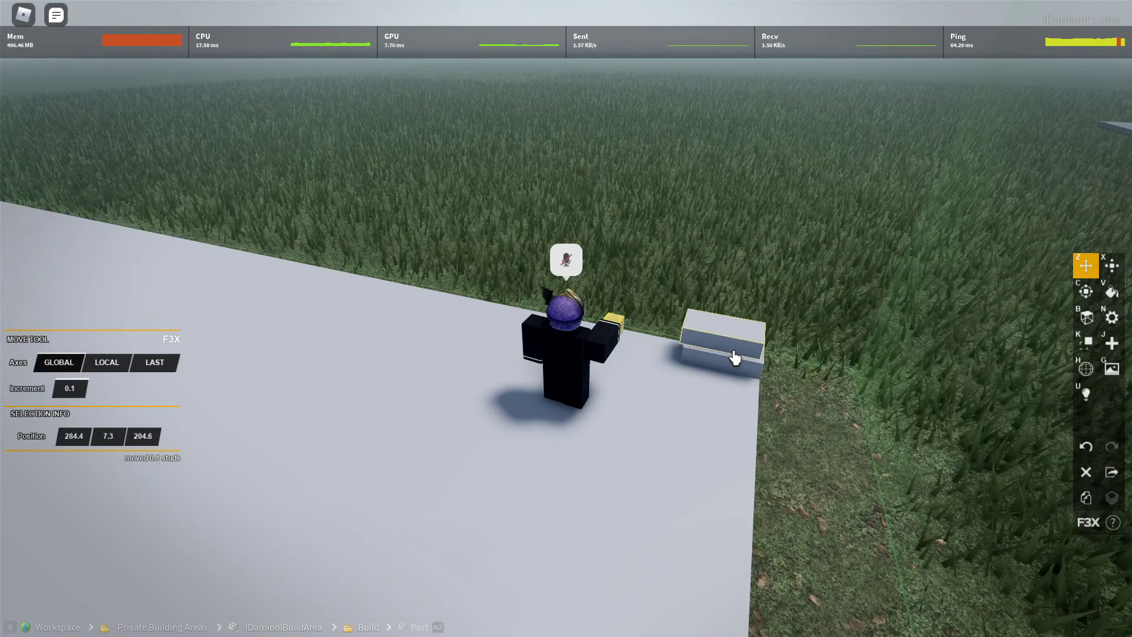
pyautogui.rightClick(856, 455)
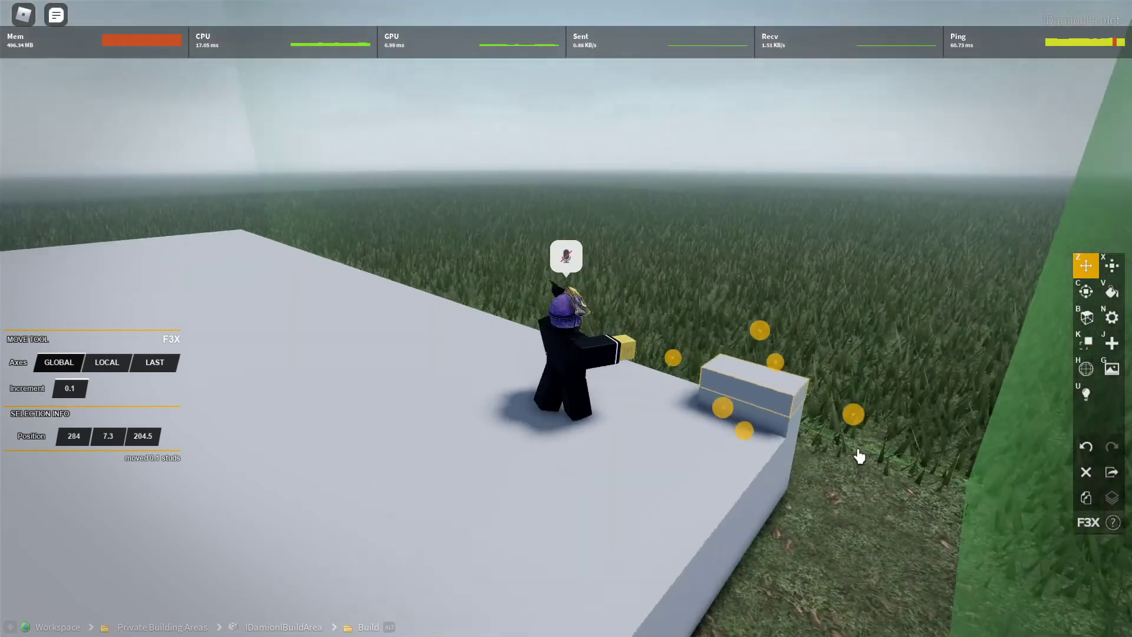
# Create another normal part on the slab beside the stack and move it to position 286.5, 6.3, 200.9.
pyautogui.press('j')
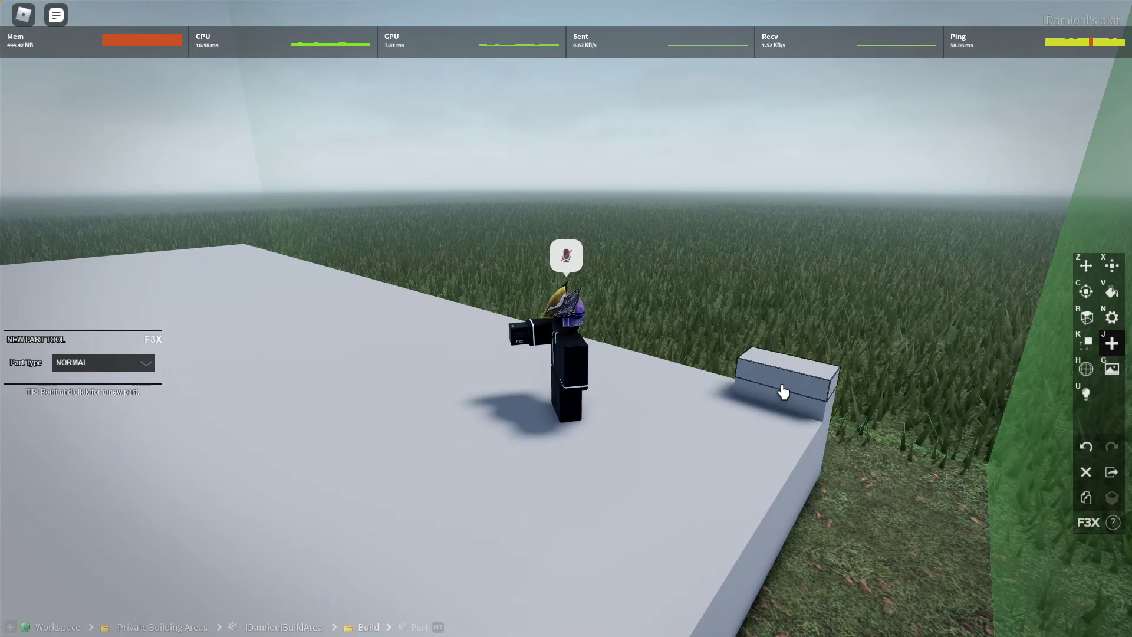
pyautogui.press('z')
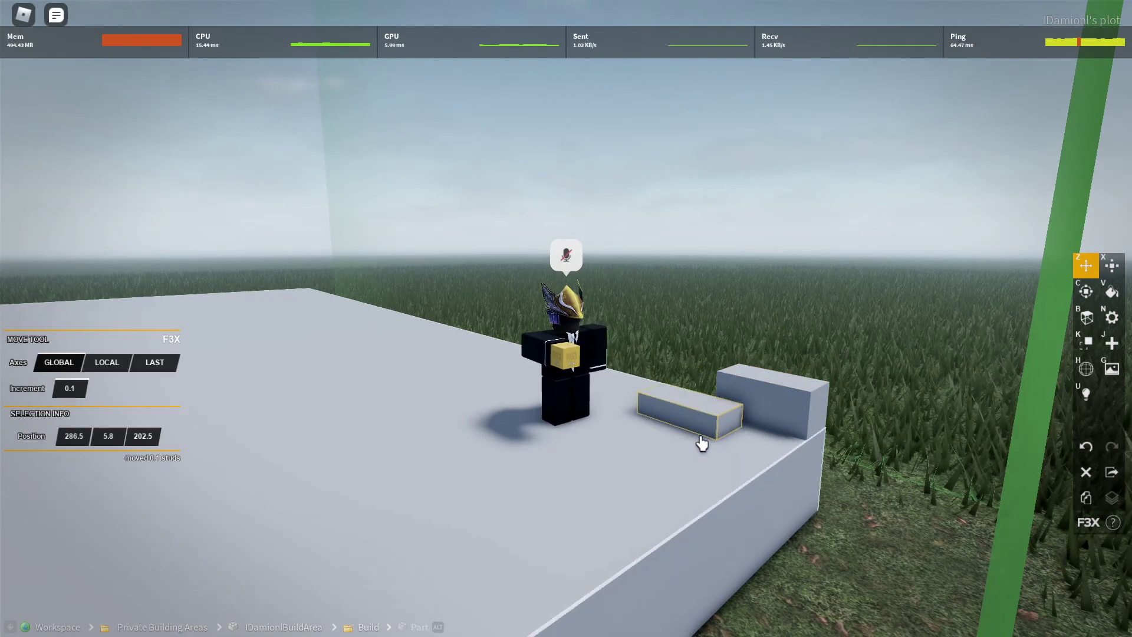
pyautogui.moveTo(837, 396); pyautogui.dragTo(755, 483)
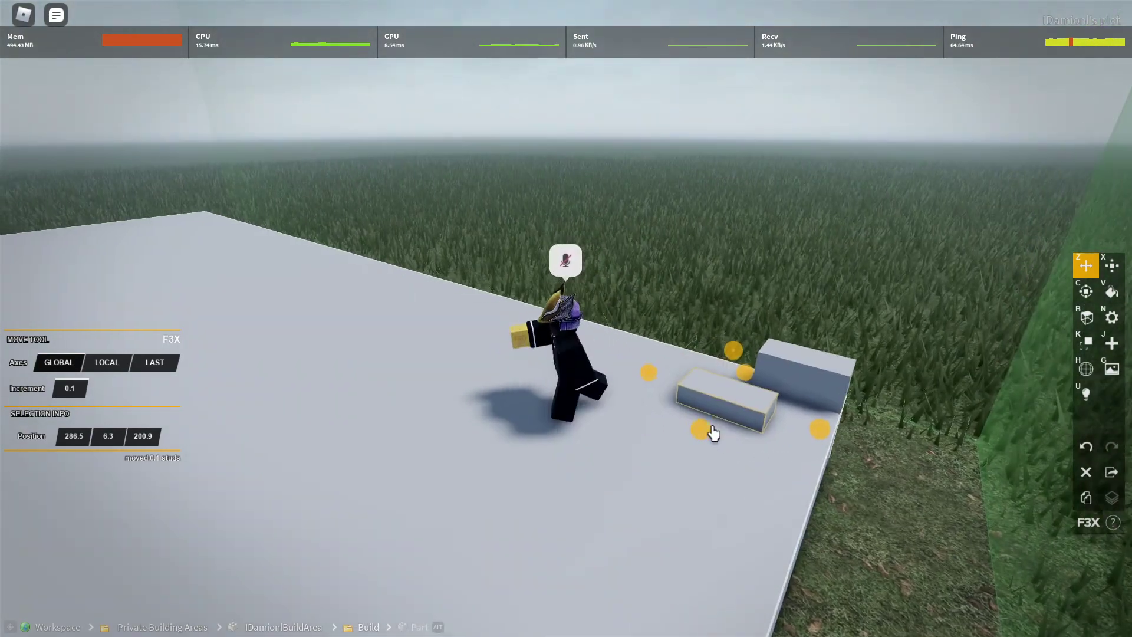
pyautogui.press('Delete')
pyautogui.click(758, 414)
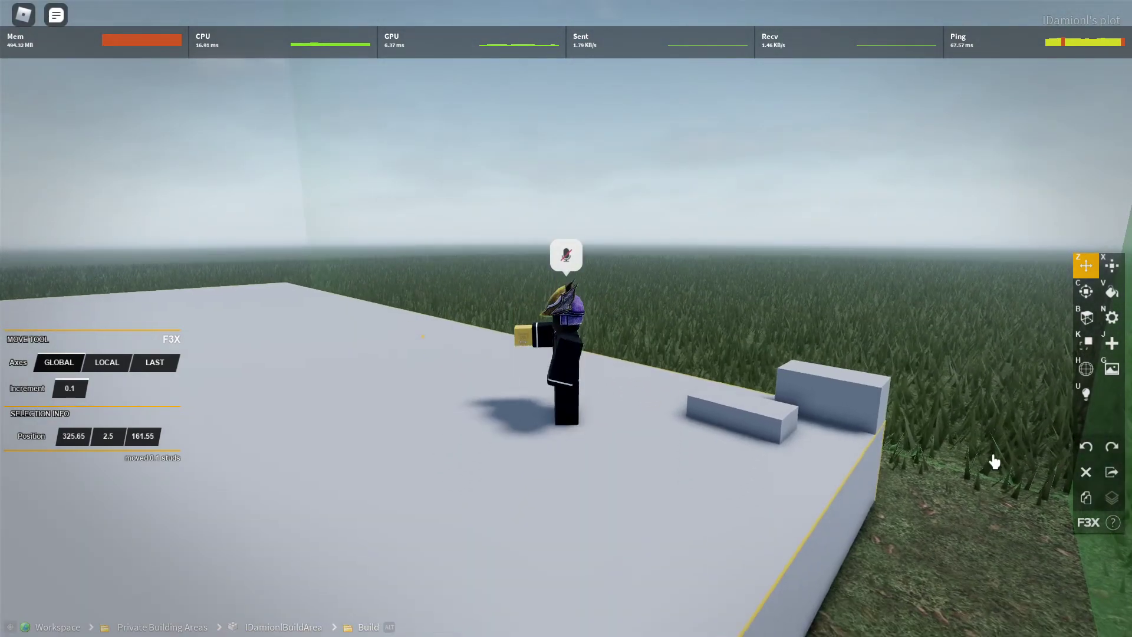
# Align a block against the inner side of the corner stack, at position 284, 6.9, 203.
pyautogui.click(799, 403)
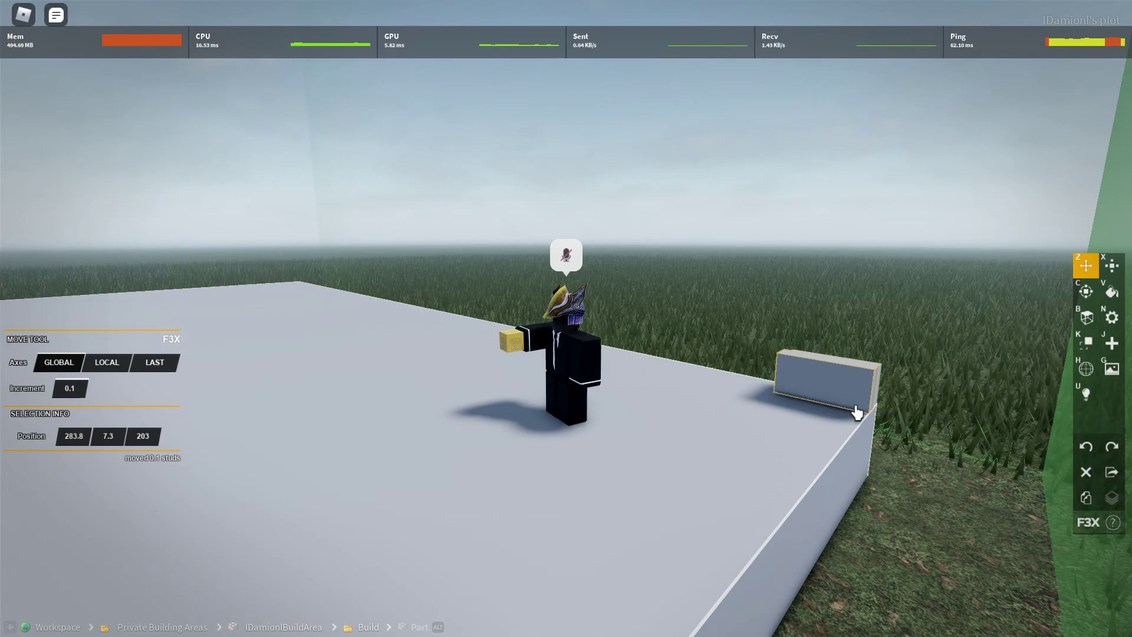
pyautogui.moveTo(857, 414); pyautogui.dragTo(857, 413)
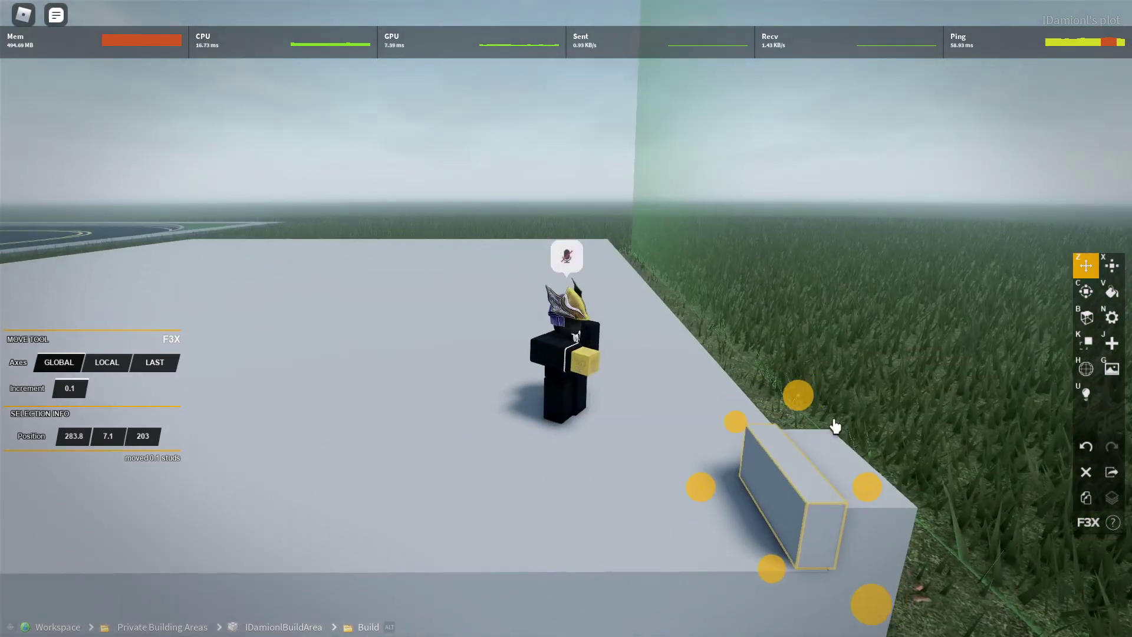
pyautogui.moveTo(804, 519); pyautogui.dragTo(748, 488)
pyautogui.press('s')
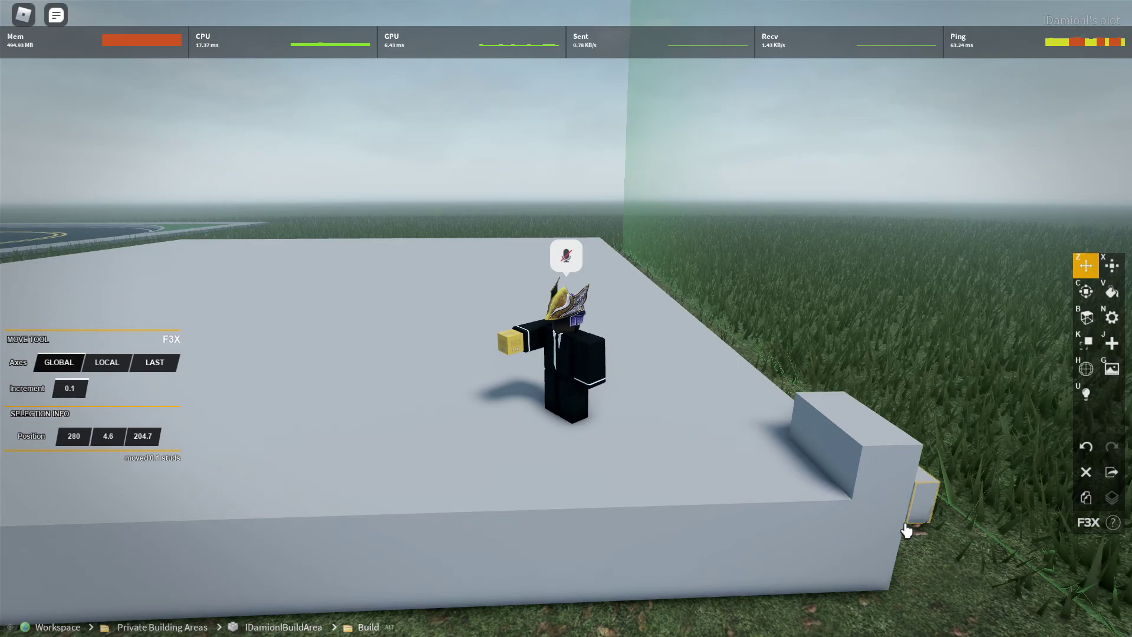
pyautogui.moveTo(907, 530); pyautogui.dragTo(761, 380)
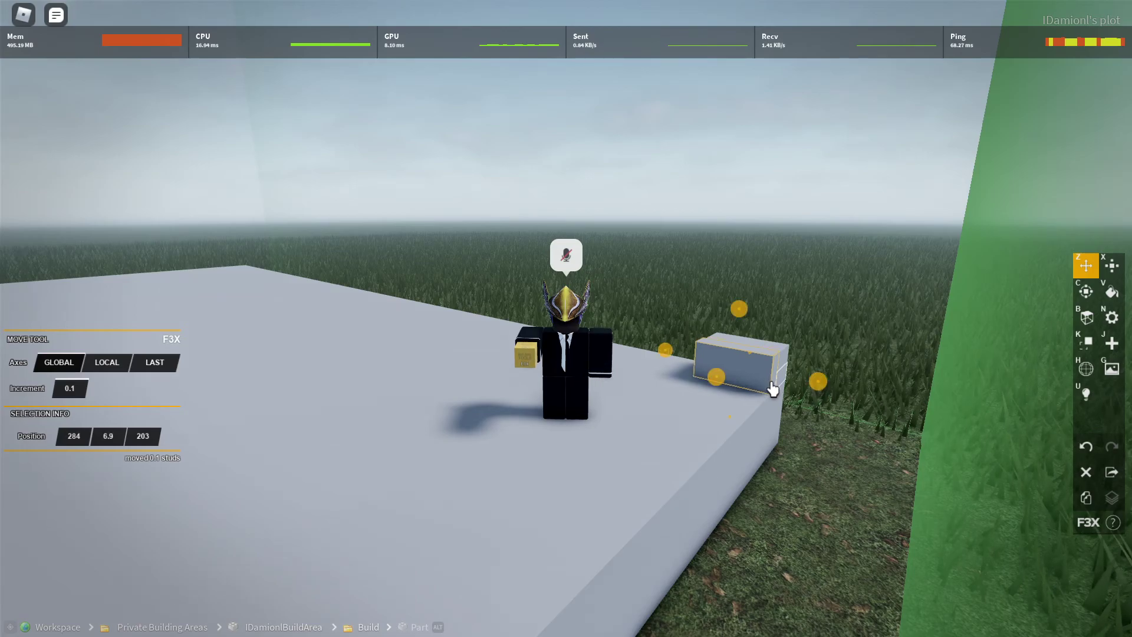
# Position the next block against the inner side of the previous one, at position 284, 6.9, 202.
pyautogui.press('w')
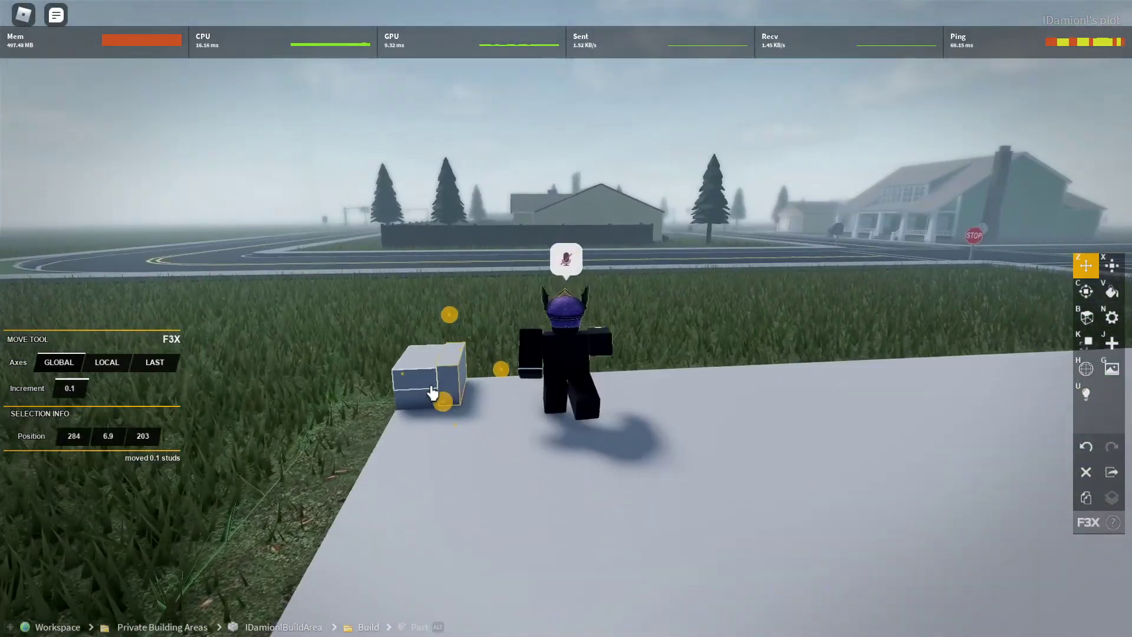
pyautogui.moveTo(432, 392); pyautogui.dragTo(648, 304)
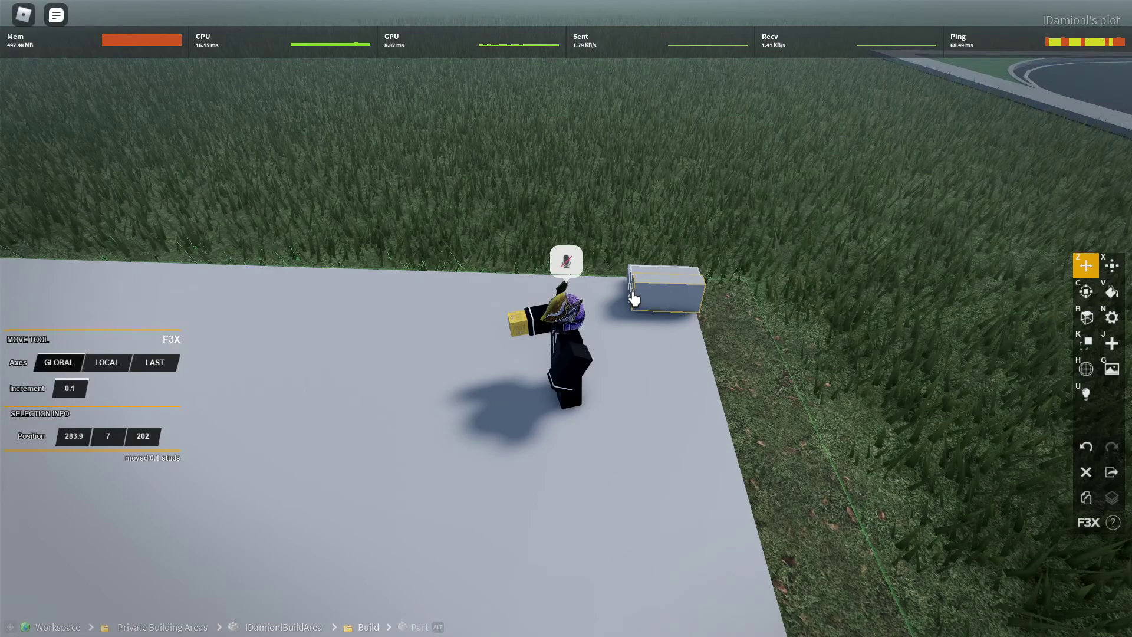
pyautogui.press('w')
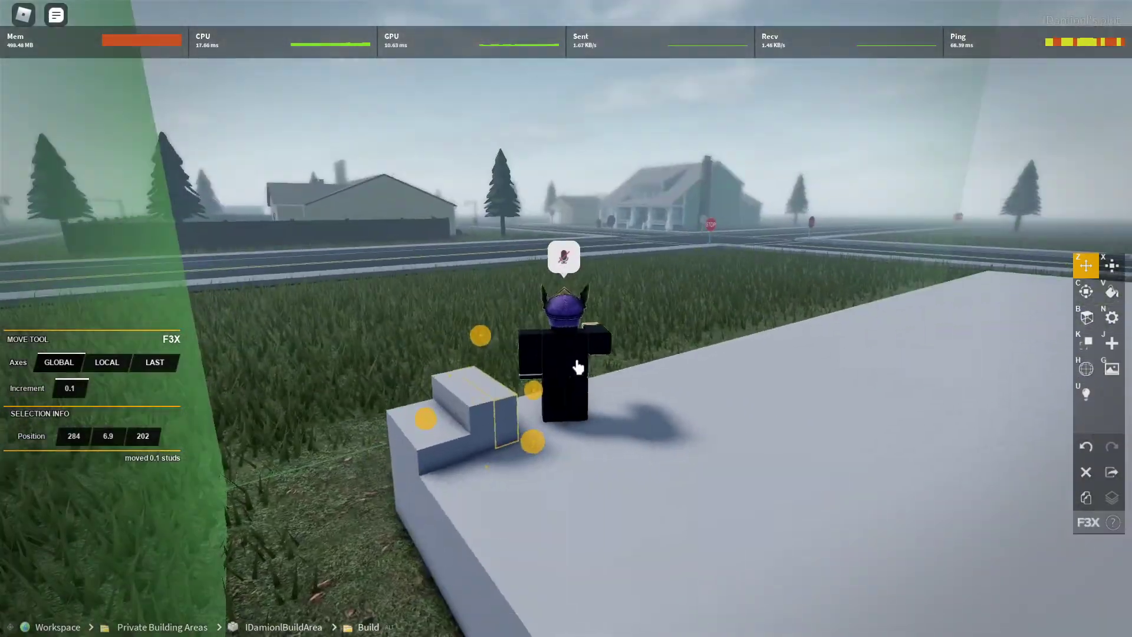
# Stretch the low corner part along the slab's edge with the Resize tool to a length of 87 studs.
pyautogui.press('x')
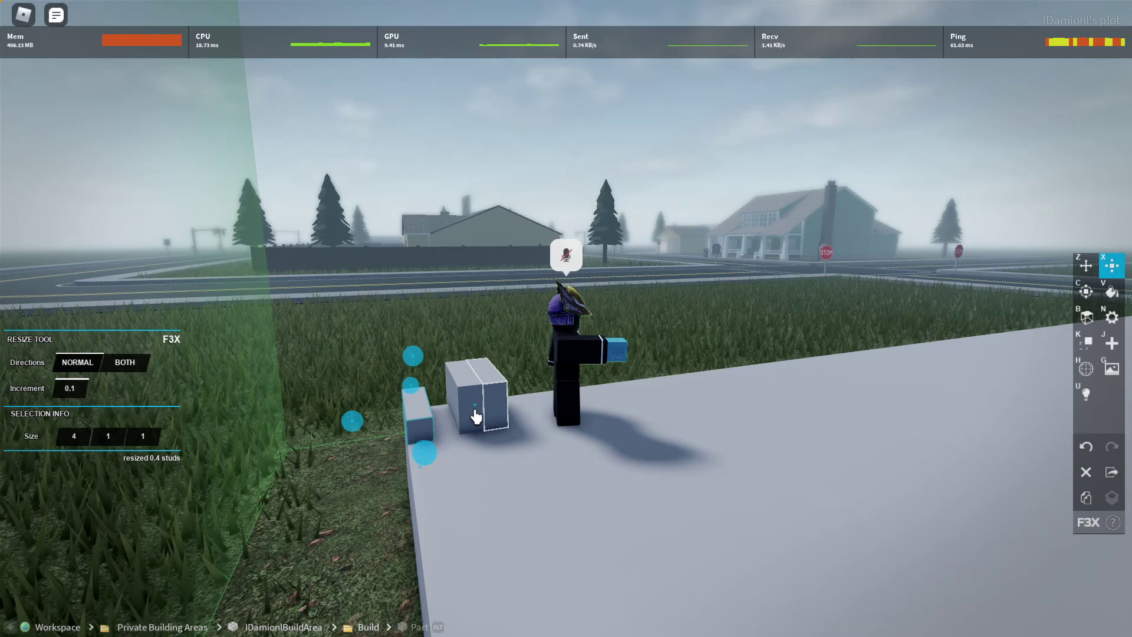
pyautogui.moveTo(428, 484); pyautogui.dragTo(625, 352)
pyautogui.press('a')
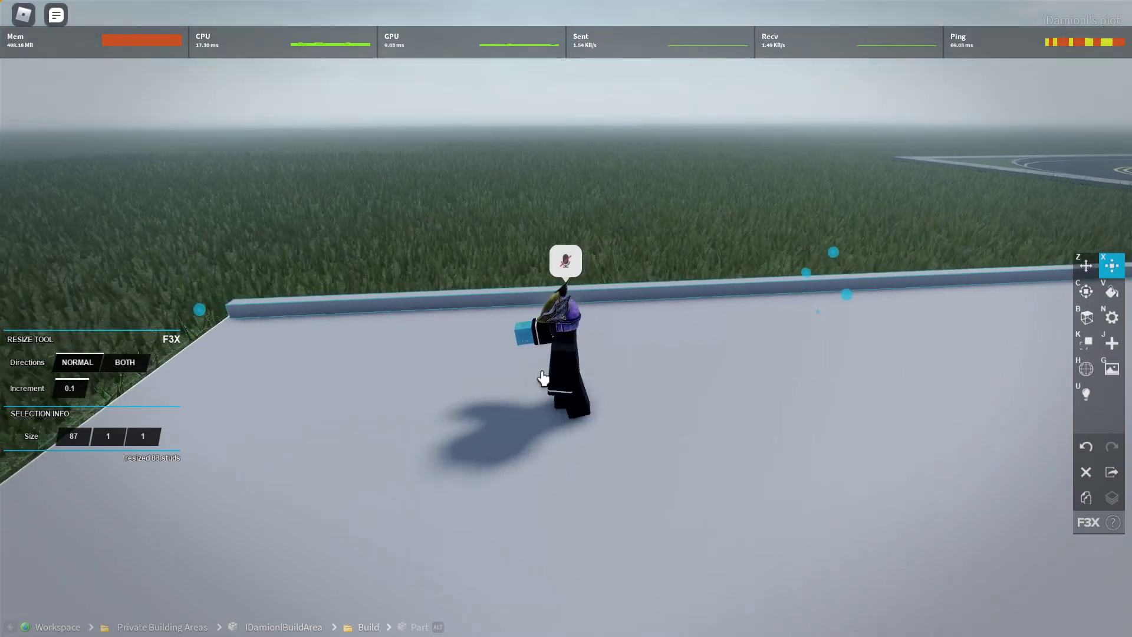
pyautogui.moveTo(348, 375); pyautogui.dragTo(668, 337)
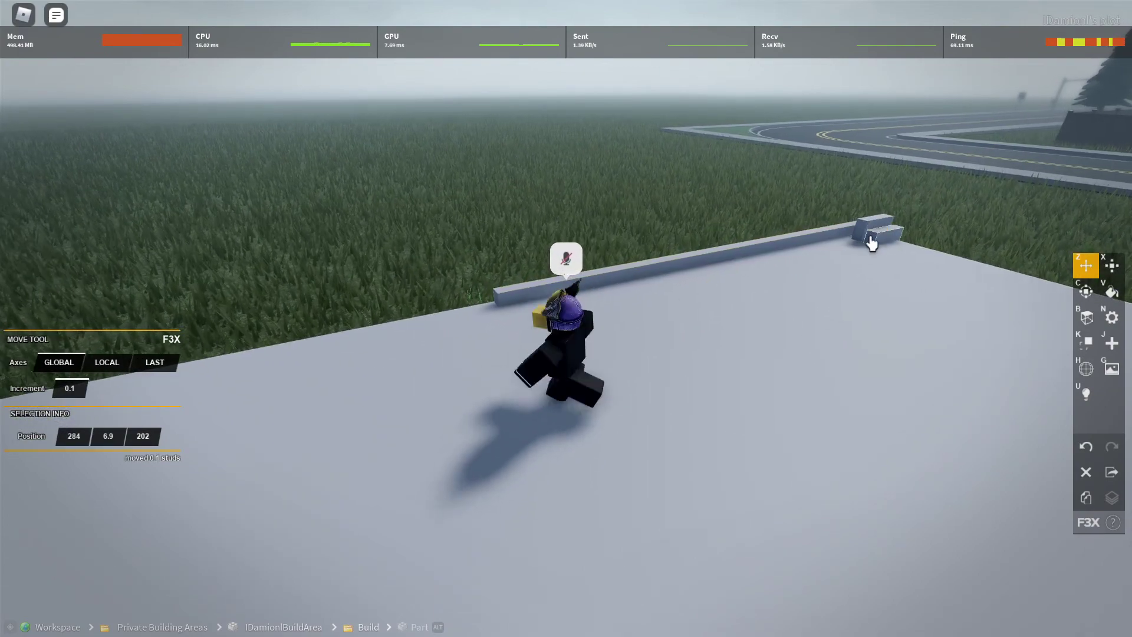
# Place a loose block at the far end of the low wall strip, at position 323.4, 6.8, 205.2, with size 4, 1, 2.
pyautogui.moveTo(588, 307); pyautogui.dragTo(702, 313)
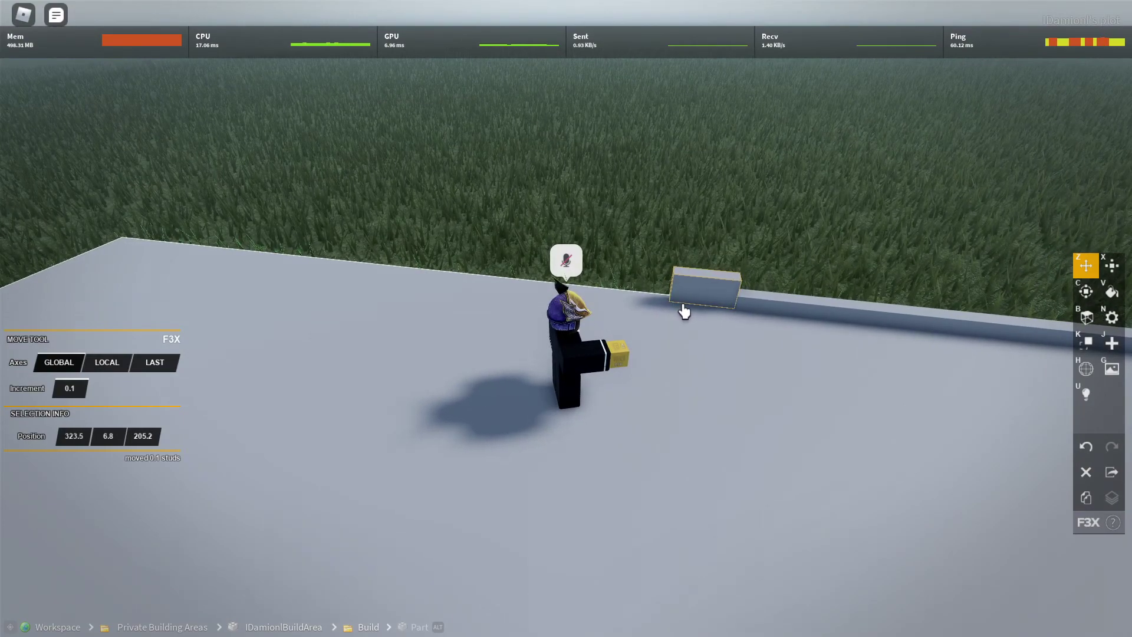
pyautogui.moveTo(682, 311); pyautogui.dragTo(685, 312)
pyautogui.press('w')
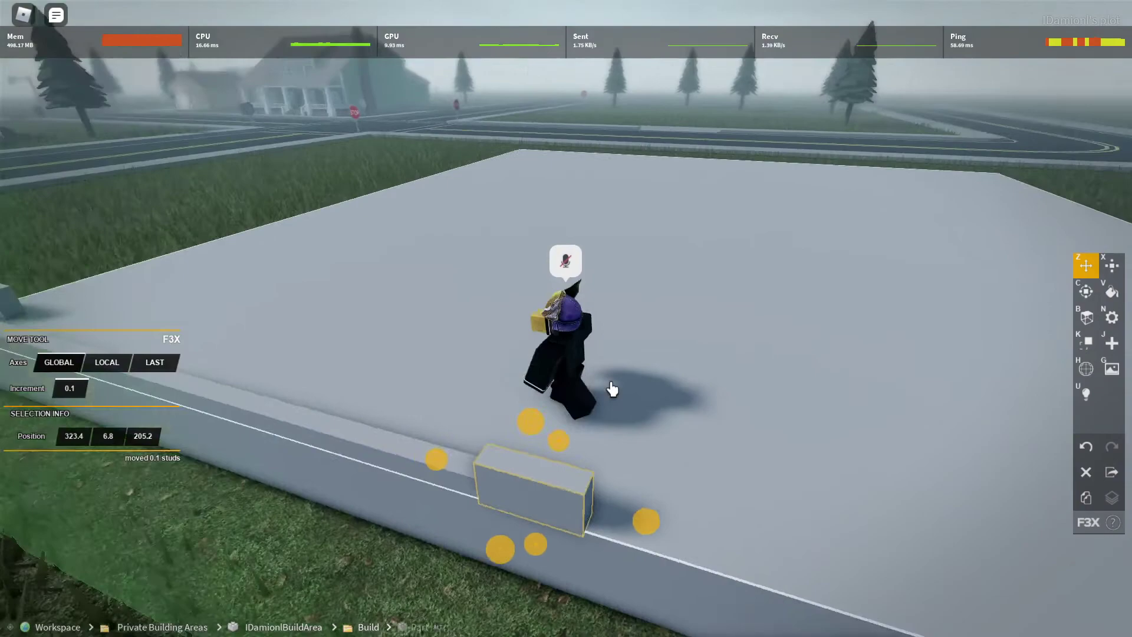
pyautogui.moveTo(612, 389); pyautogui.dragTo(859, 487)
pyautogui.press('x')
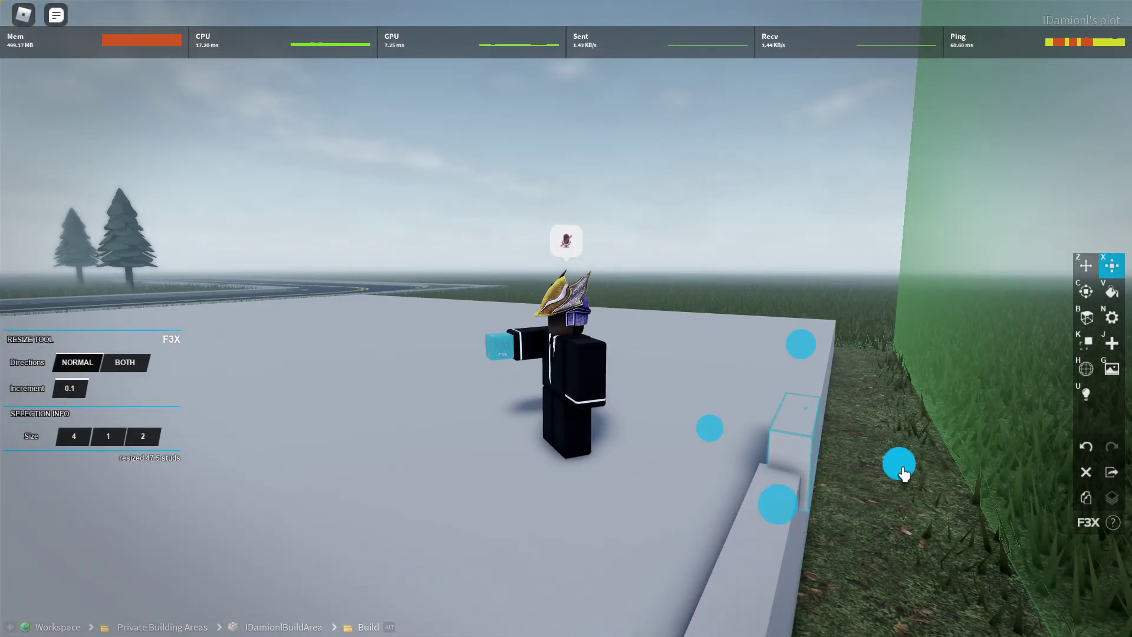
pyautogui.press('w')
pyautogui.moveTo(710, 548); pyautogui.dragTo(707, 545)
# Bring the remaining loose block over and align it end to end with the previous one, at position 327.4, 6.8, 205.
pyautogui.press('z')
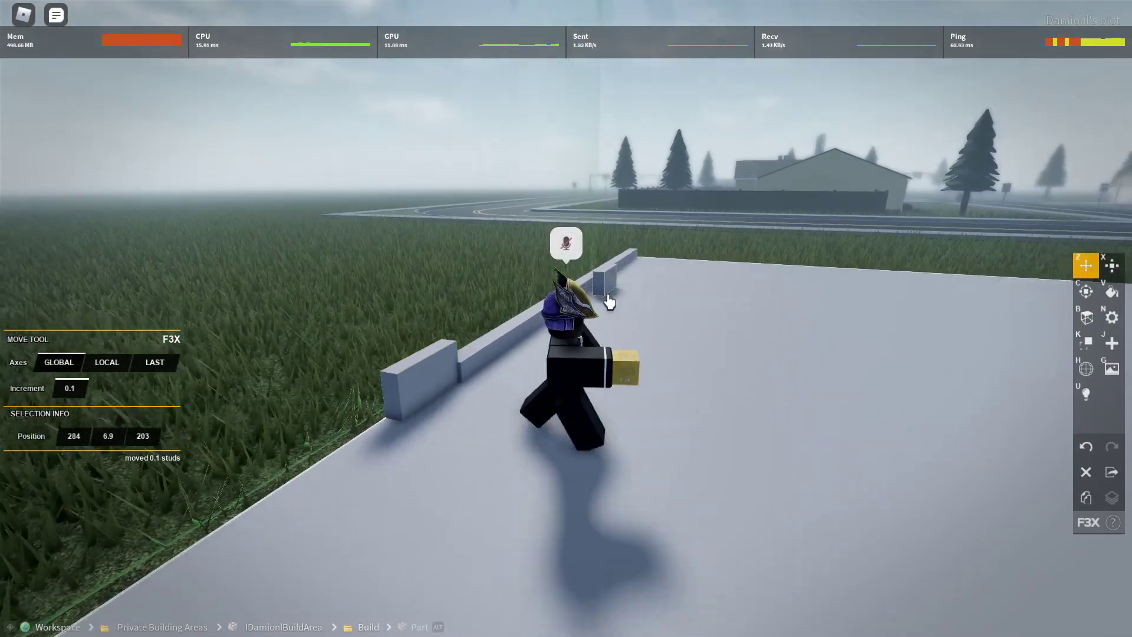
pyautogui.moveTo(607, 296); pyautogui.dragTo(618, 332)
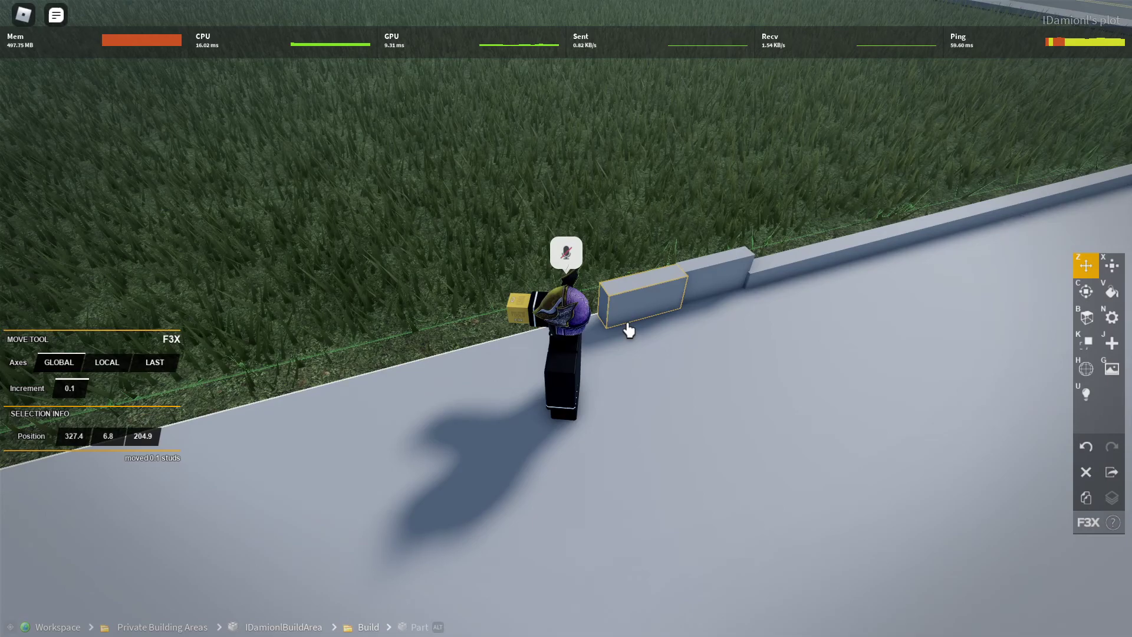
pyautogui.moveTo(629, 330); pyautogui.dragTo(629, 333)
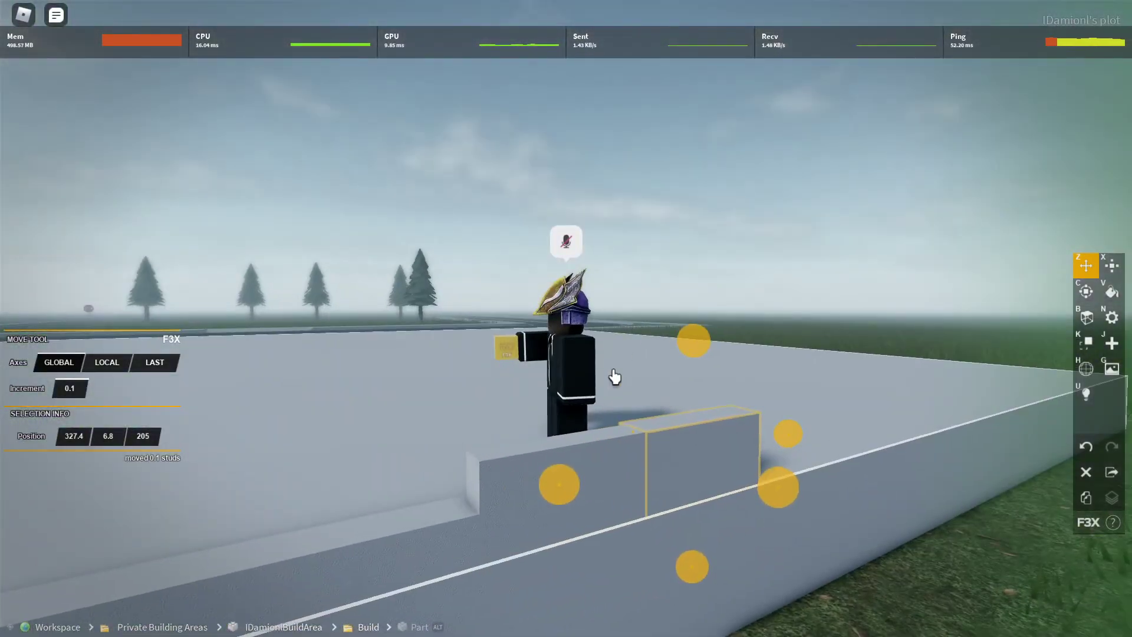
pyautogui.press('x')
pyautogui.press('s')
pyautogui.moveTo(632, 461); pyautogui.dragTo(695, 477)
pyautogui.press('s')
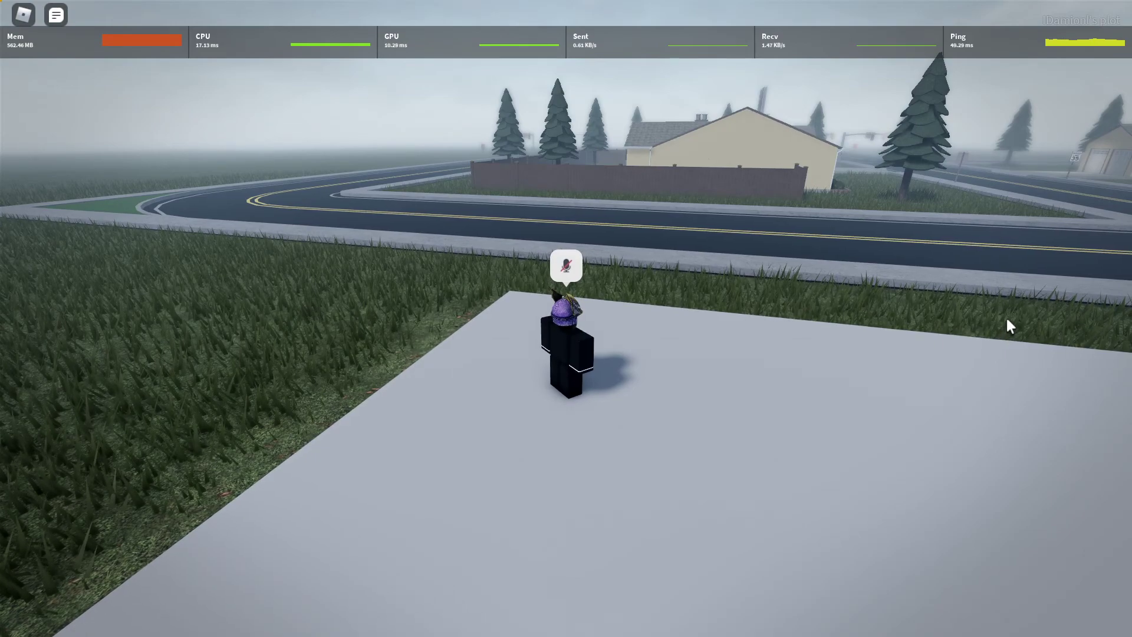
# Equip the F3X building tools and walk off the slab beside the existing stairs.
pyautogui.press('w')
pyautogui.rightClick(753, 310)
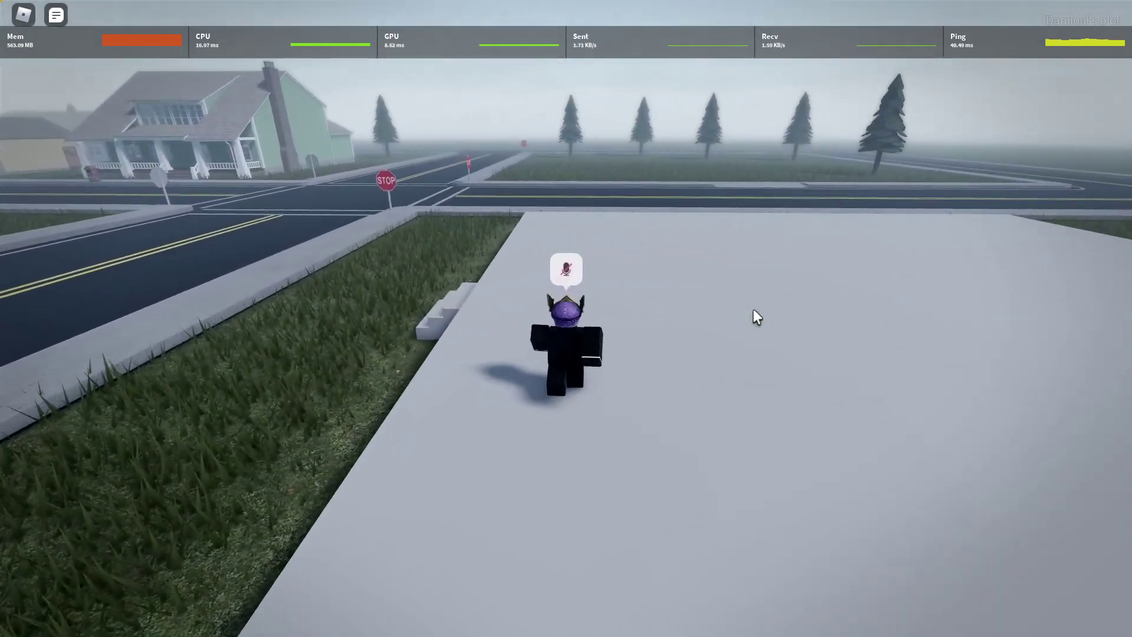
pyautogui.rightClick(633, 360)
pyautogui.press('s')
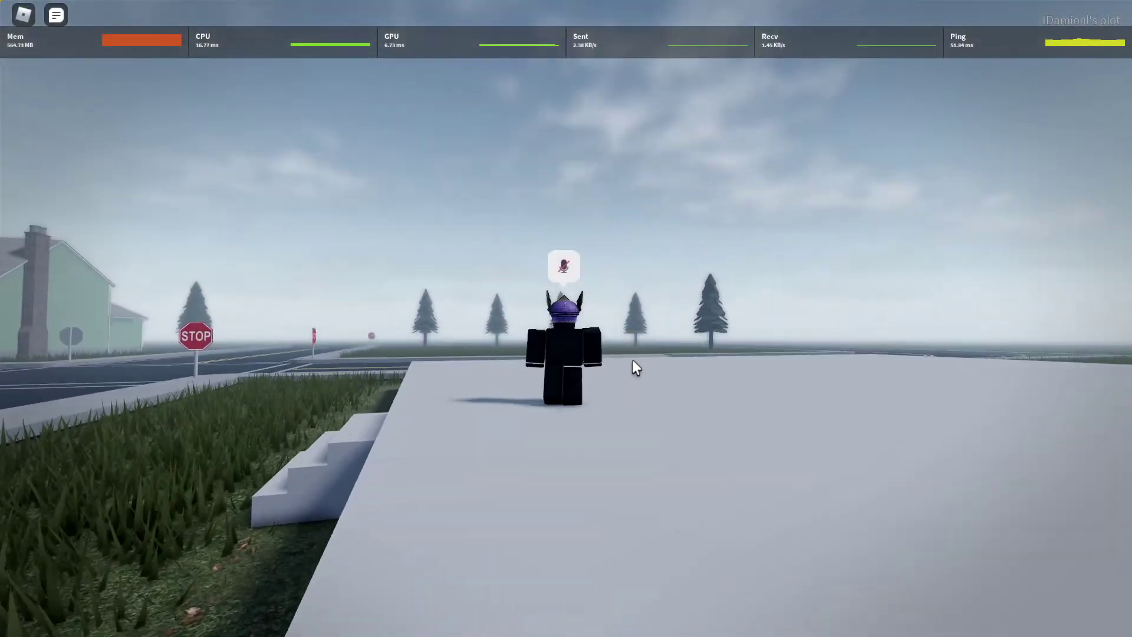
pyautogui.press('1')
pyautogui.rightClick(437, 391)
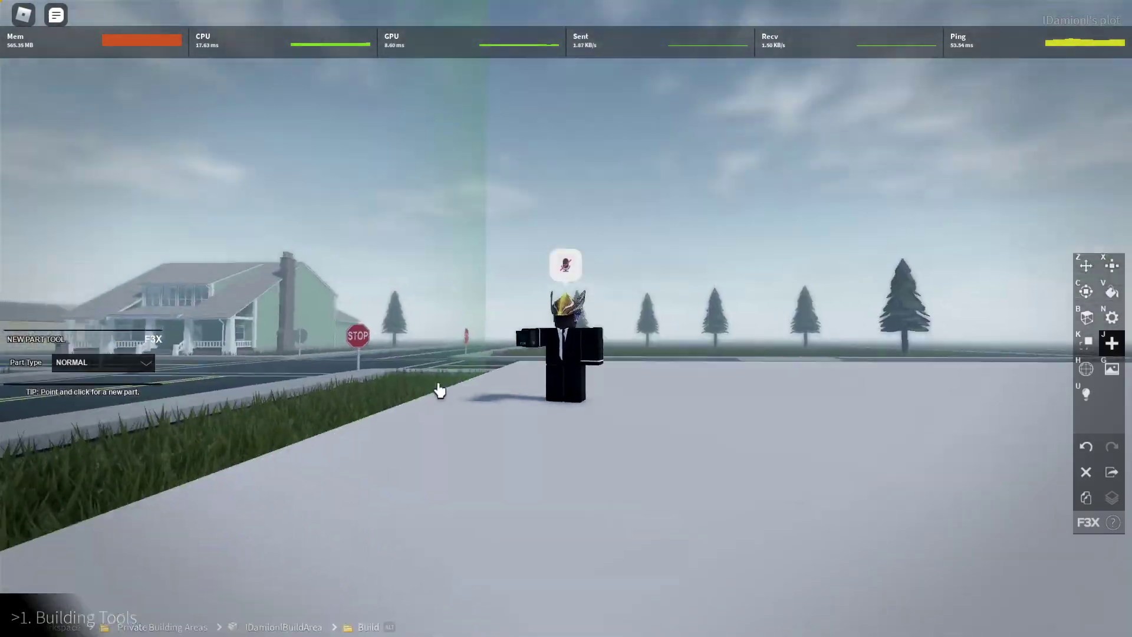
pyautogui.press('a')
pyautogui.press('a')
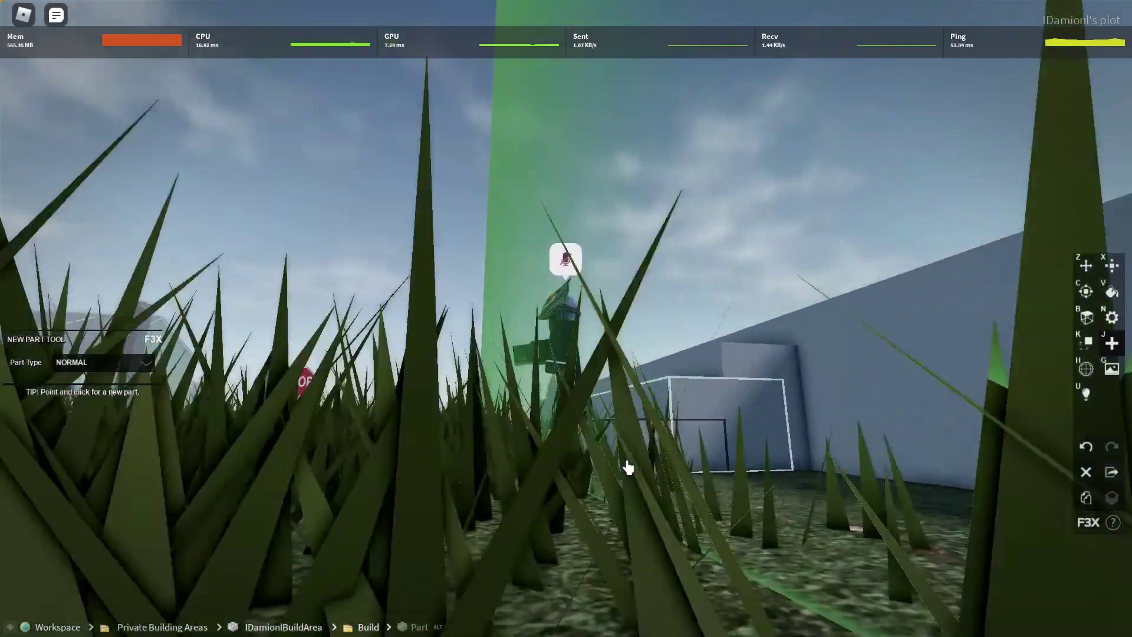
# Examine the existing three-block stairs against the slab, checking how each block's height and depth are stepped.
pyautogui.rightClick(626, 468)
pyautogui.press('d')
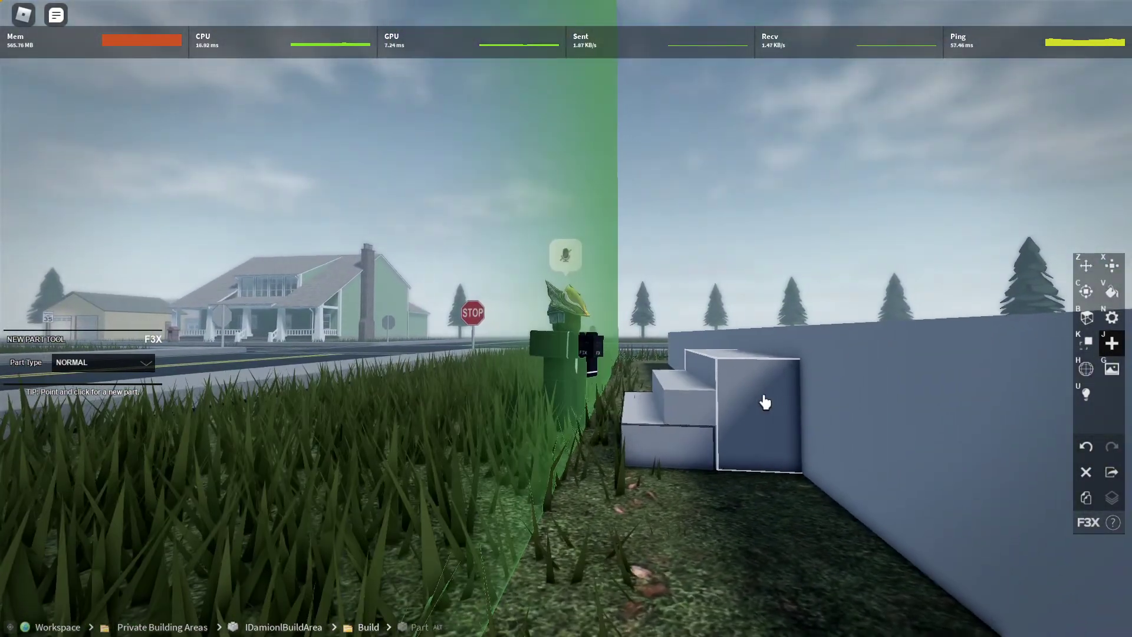
pyautogui.rightClick(736, 413)
pyautogui.press('a')
pyautogui.press('d')
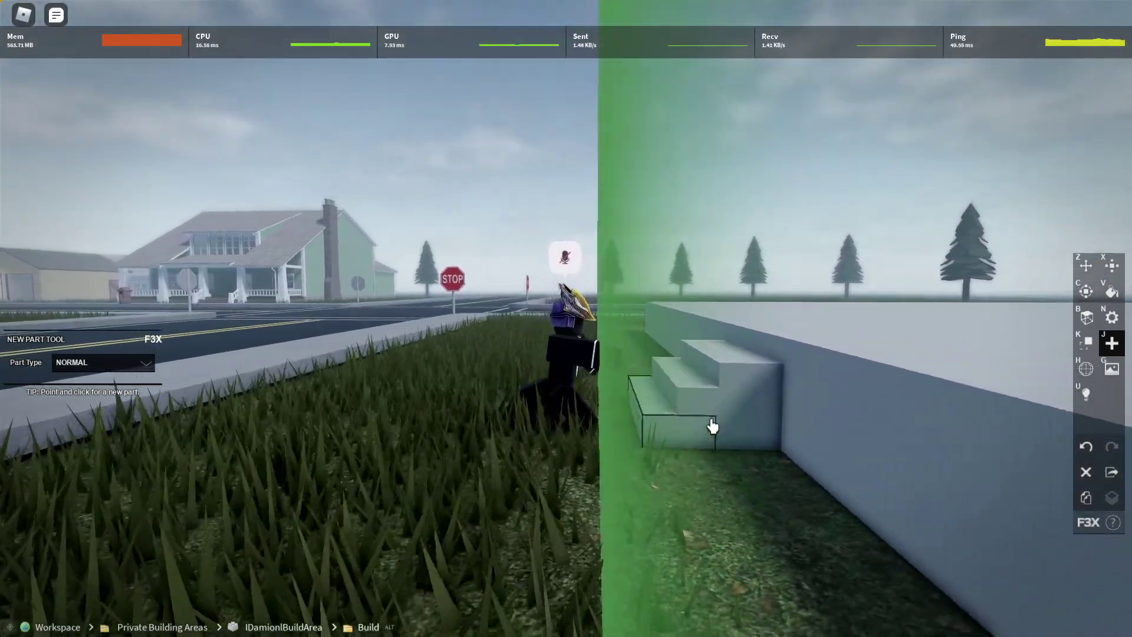
pyautogui.rightClick(715, 426)
pyautogui.press('w')
pyautogui.press('z')
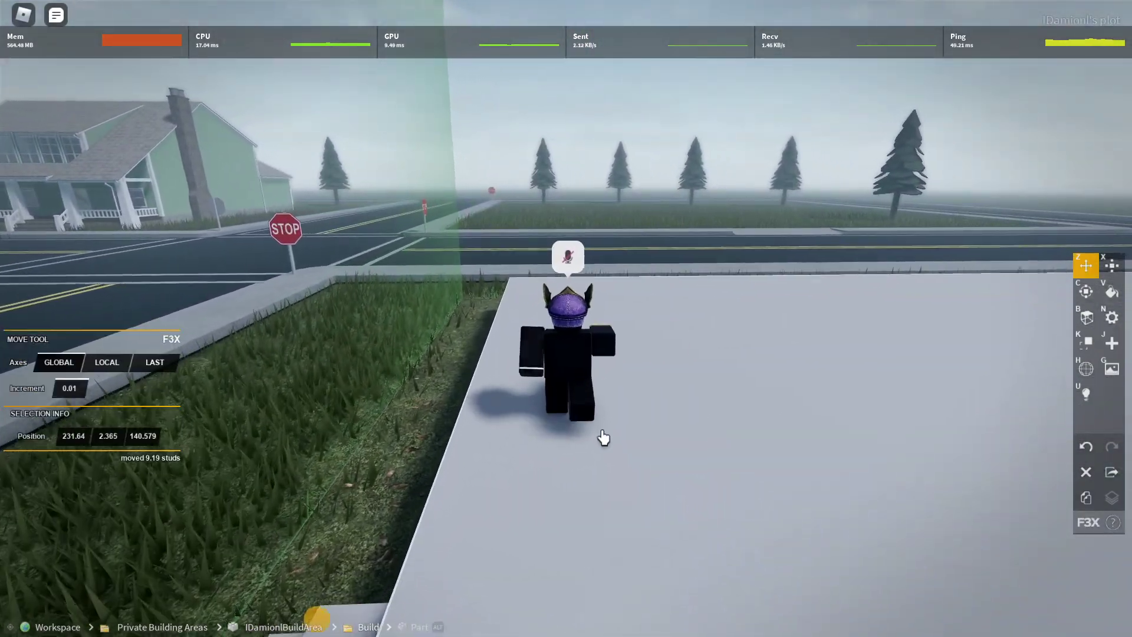
pyautogui.rightClick(607, 436)
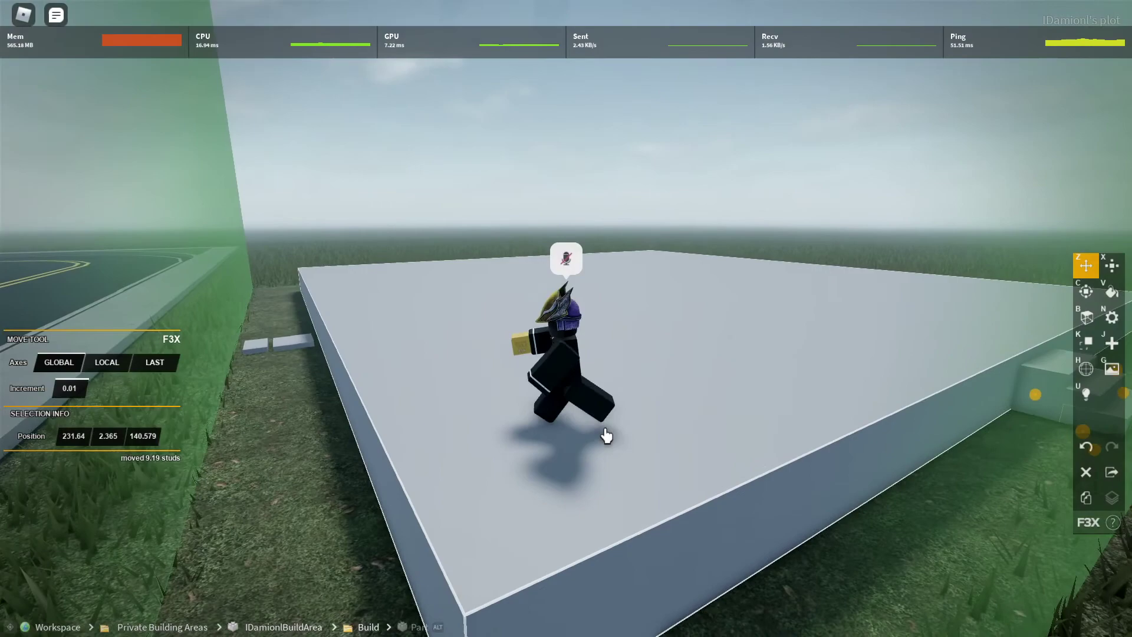
# Move one of the loose parts along the slab's road side to position 265.55, 2.5, 96.74.
pyautogui.press('w')
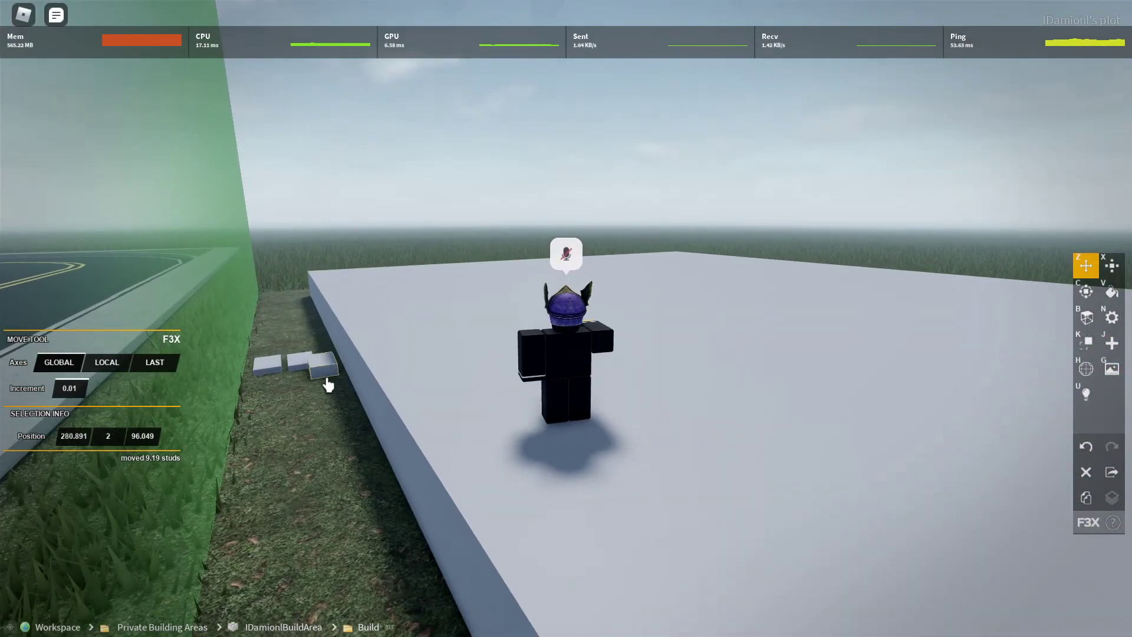
pyautogui.moveTo(360, 439); pyautogui.dragTo(384, 435)
pyautogui.rightClick(384, 435)
pyautogui.press('a')
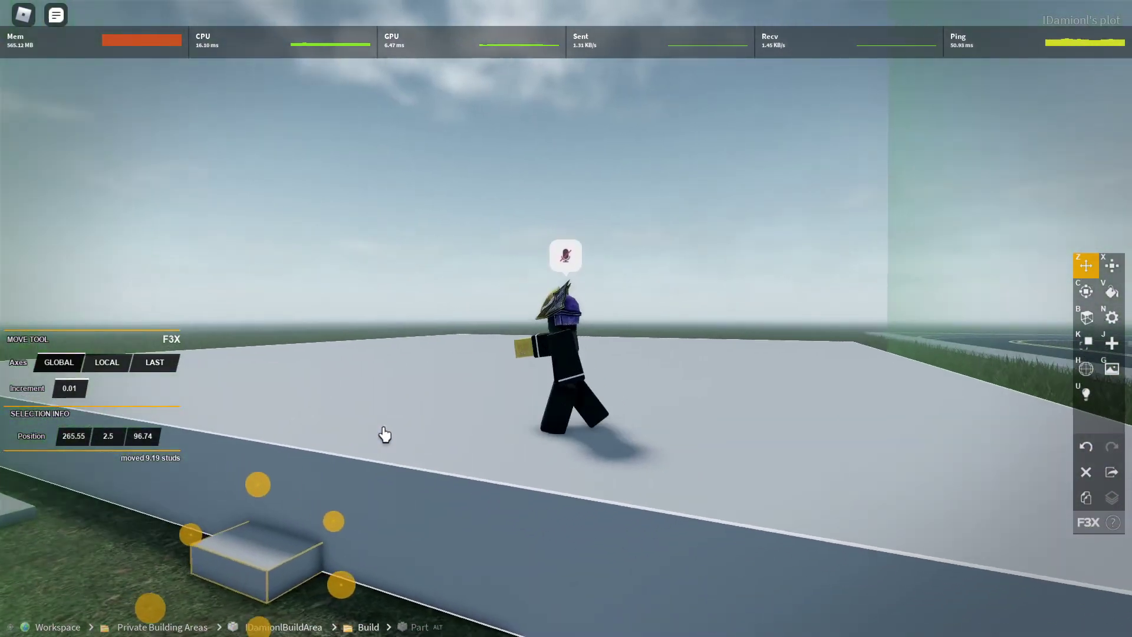
# Resize the part to a height of 2.17 studs and move it against the slab at position 271.09, 2.91, 96.64.
pyautogui.press('x')
pyautogui.rightClick(401, 438)
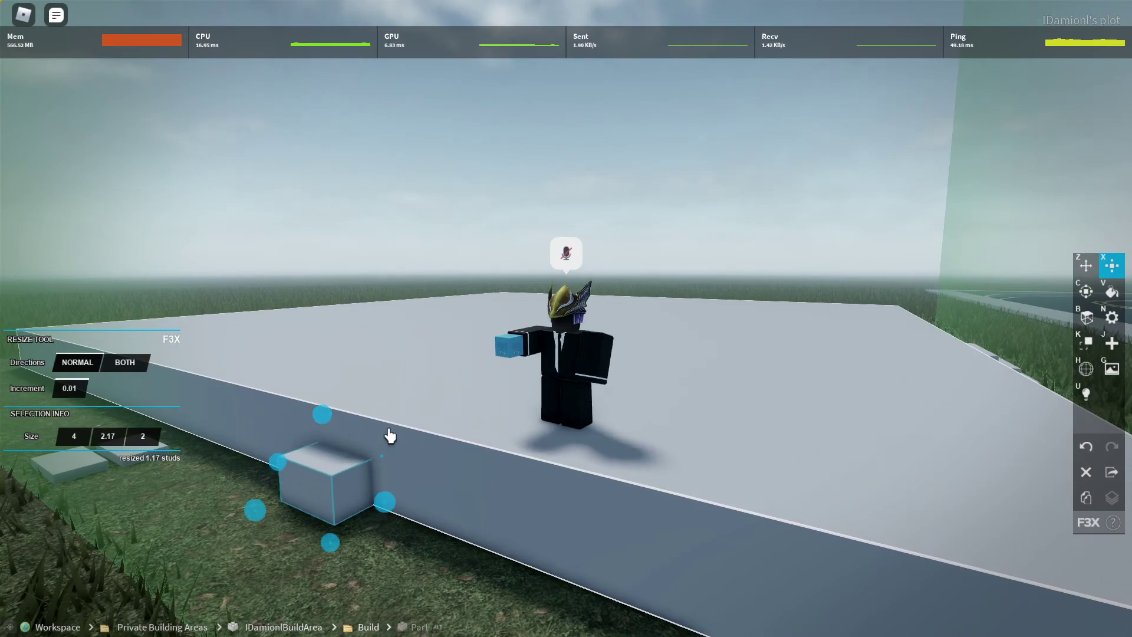
pyautogui.press('a')
pyautogui.press('z')
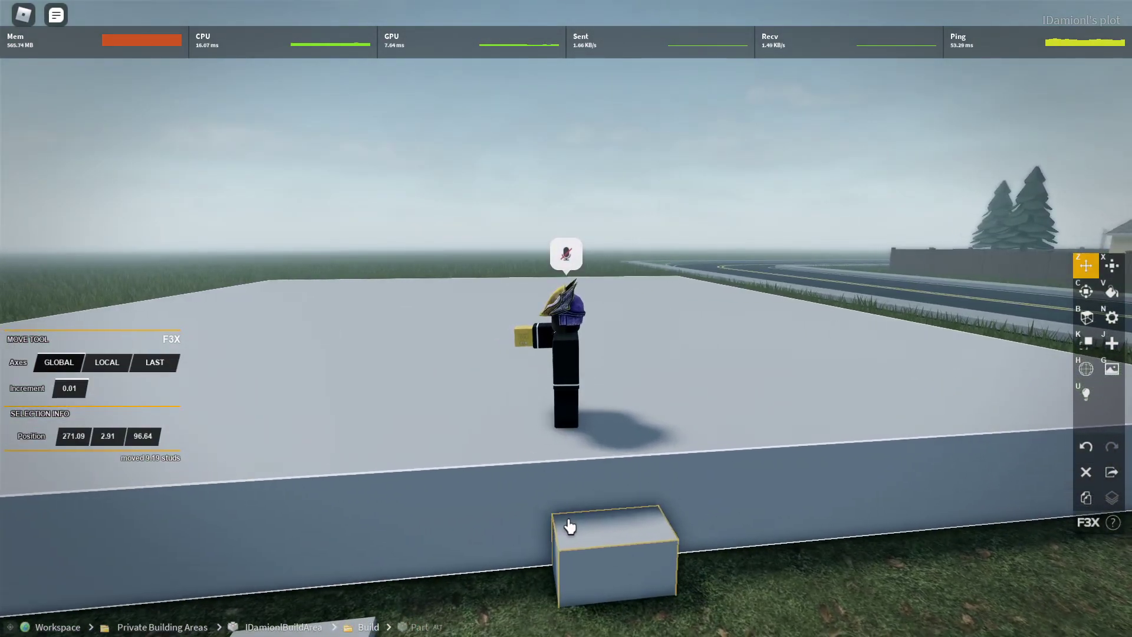
pyautogui.press('a')
pyautogui.press('x')
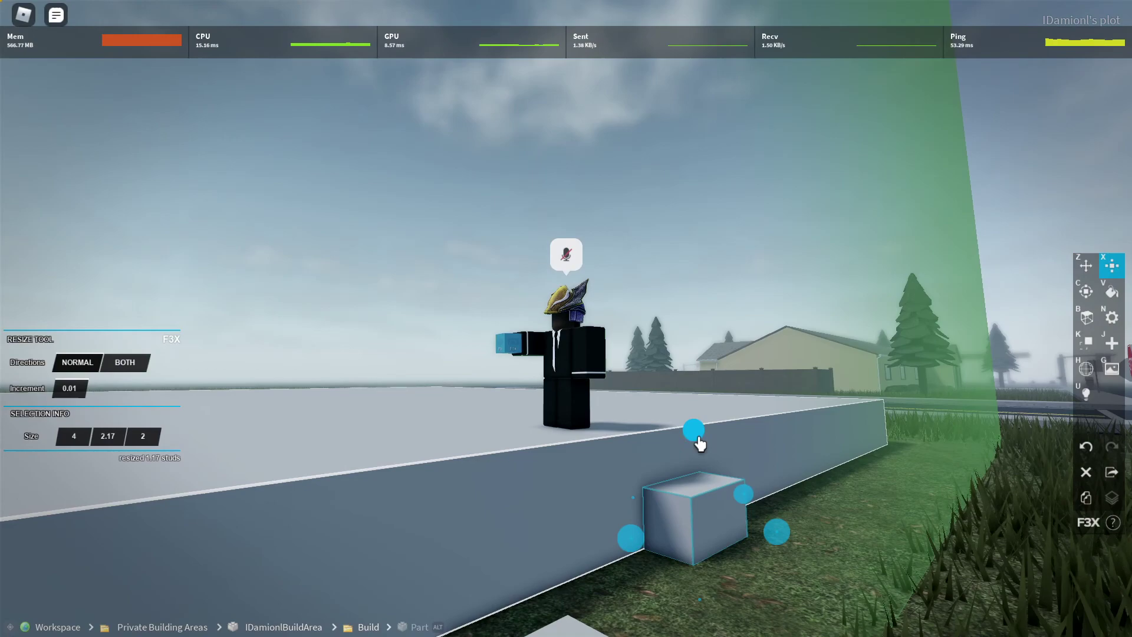
# Raise the block's height to 2.86 studs as the top step against the slab.
pyautogui.press('a')
pyautogui.moveTo(698, 429); pyautogui.dragTo(601, 414)
pyautogui.press('d')
pyautogui.press('space')
pyautogui.press('a')
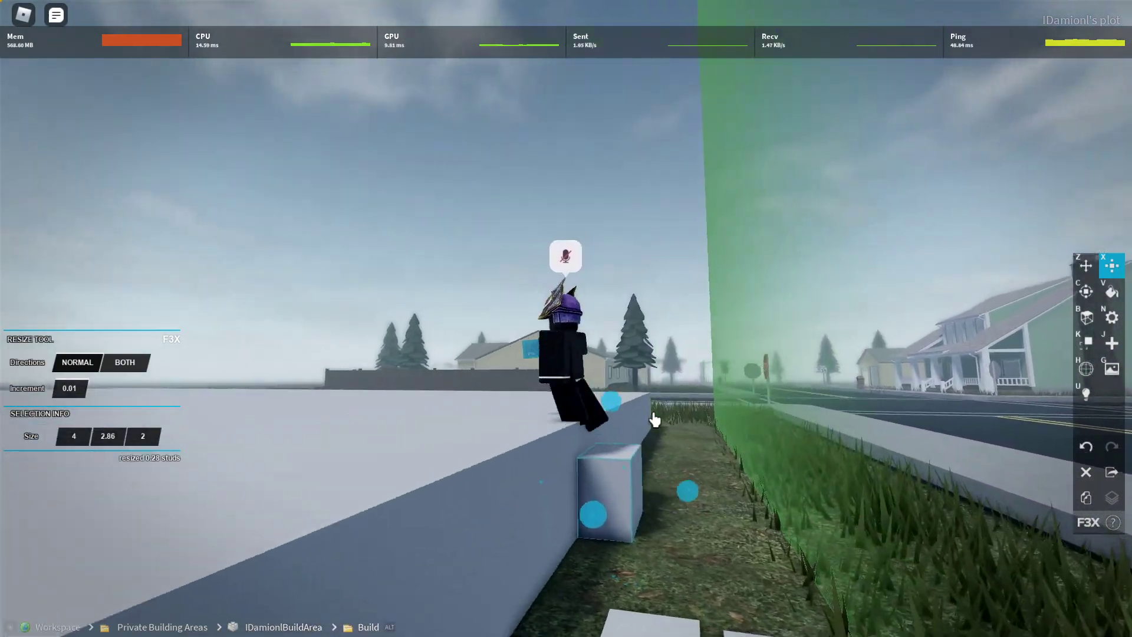
pyautogui.press('d')
pyautogui.press('a')
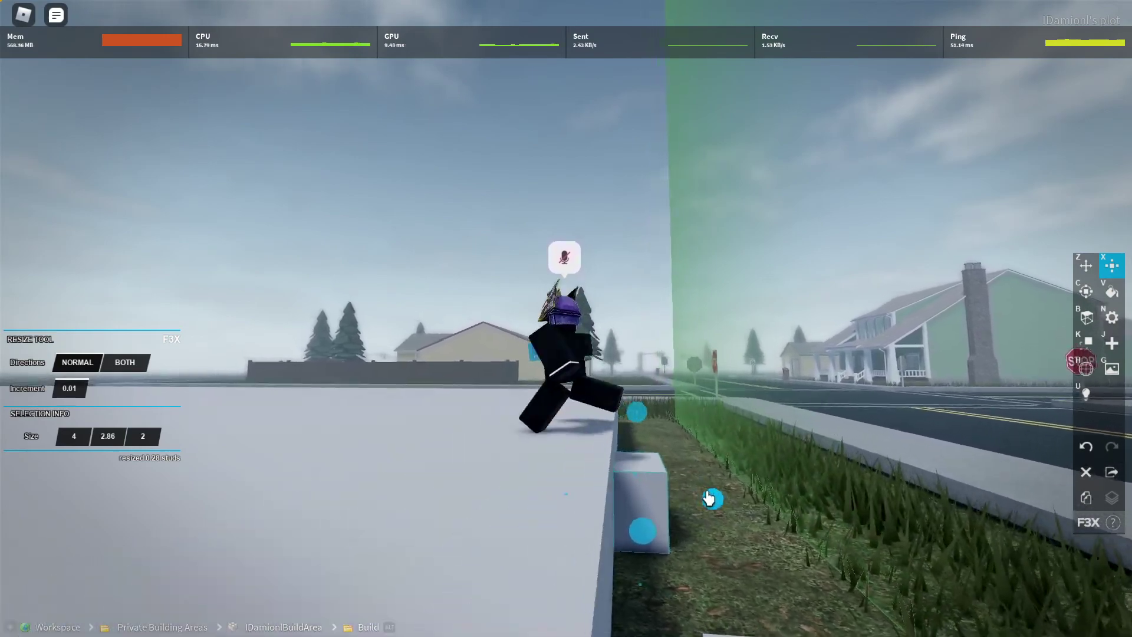
# Extend the top step's depth into the slab to 2.47 studs.
pyautogui.press('d')
pyautogui.press('space')
pyautogui.press('a')
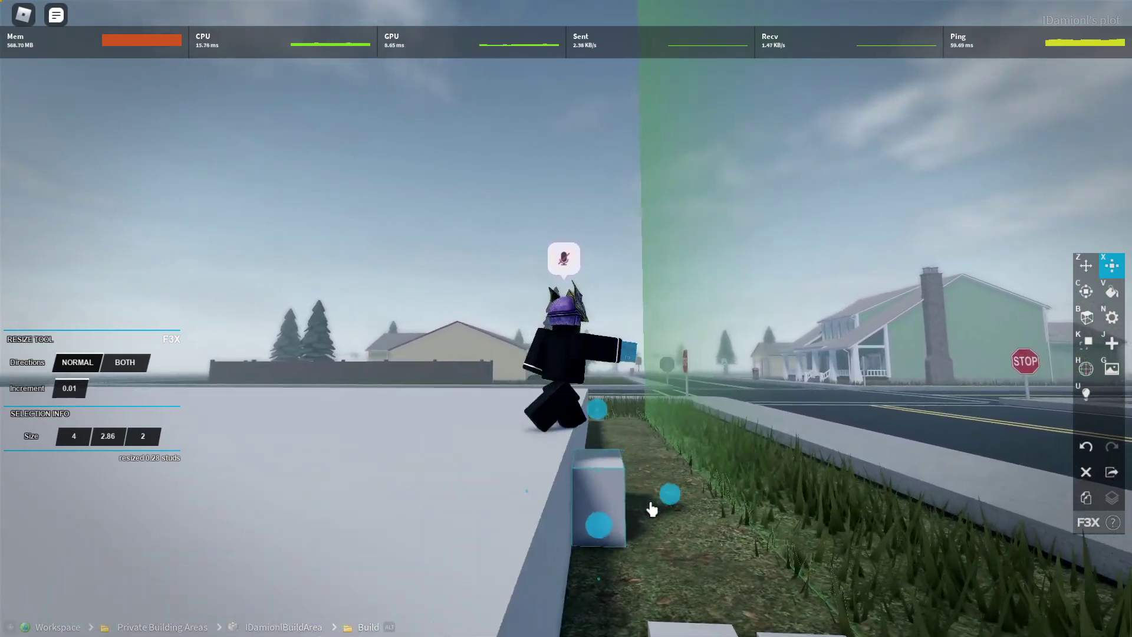
pyautogui.press('a')
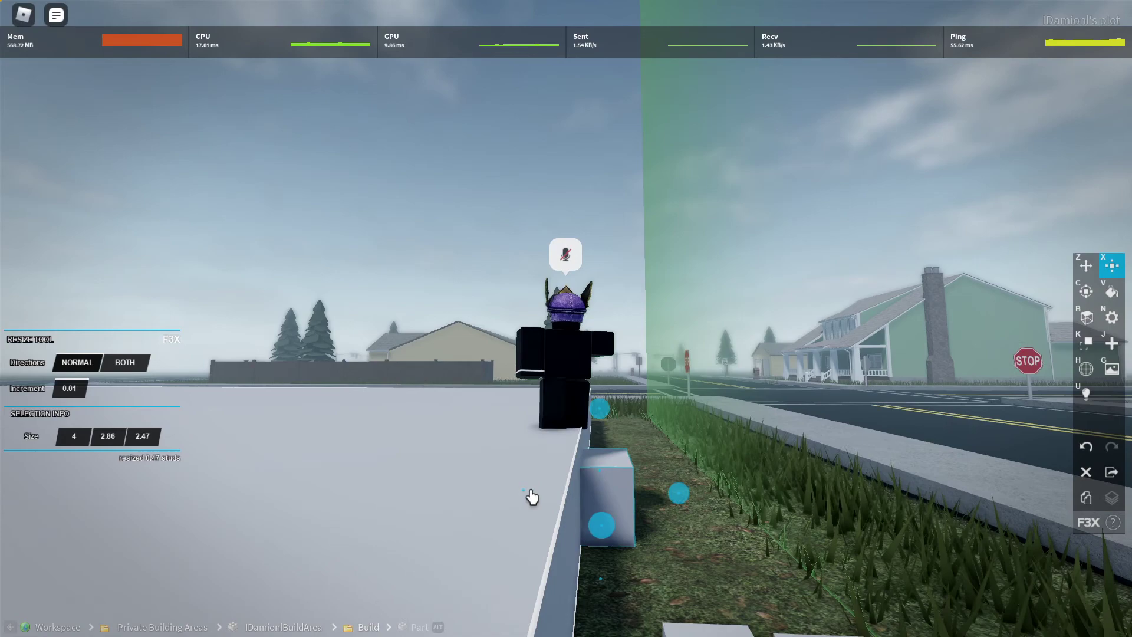
pyautogui.press('d')
pyautogui.rightClick(728, 565)
# Move a second loose part in front of the top step and resize its height to 1.93 studs as the middle step.
pyautogui.press('a')
pyautogui.press('z')
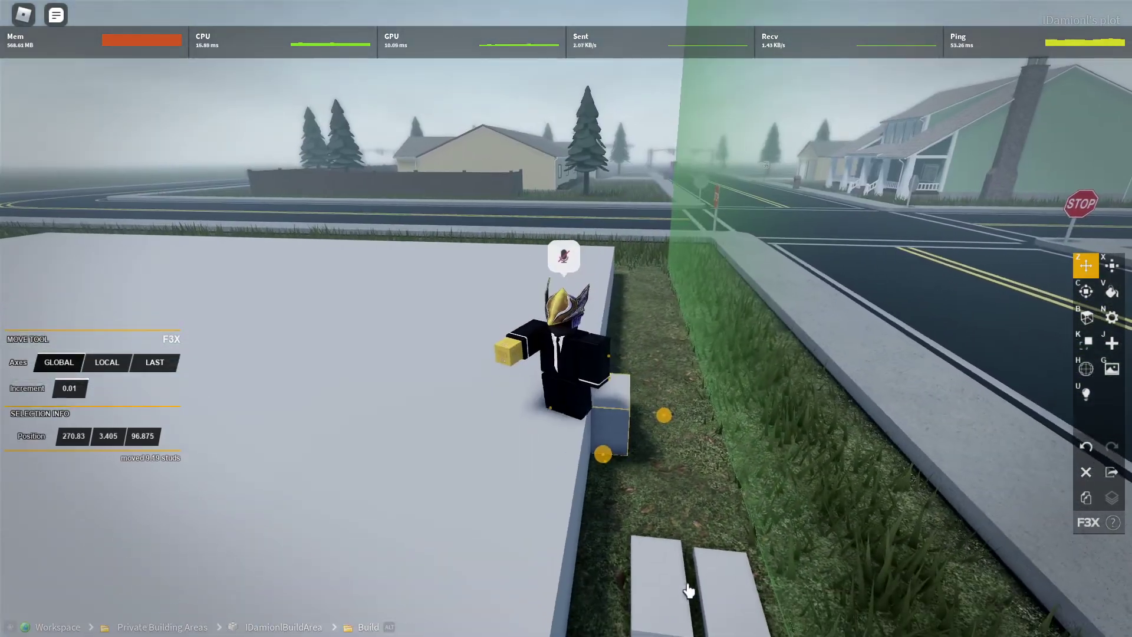
pyautogui.rightClick(685, 499)
pyautogui.moveTo(683, 588); pyautogui.dragTo(682, 497)
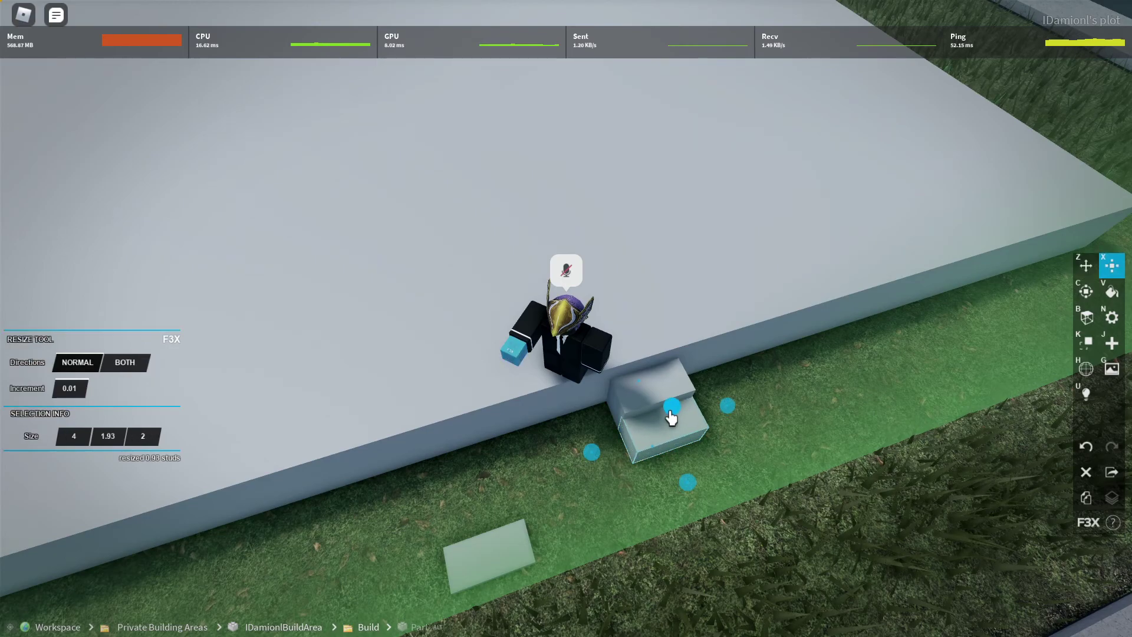
pyautogui.rightClick(642, 459)
# Move the last loose part in front of the middle step as the bottom step, at position 270.82, 2.5, 93.69.
pyautogui.press('d')
pyautogui.press('s')
pyautogui.press('w')
pyautogui.rightClick(686, 472)
pyautogui.press('s')
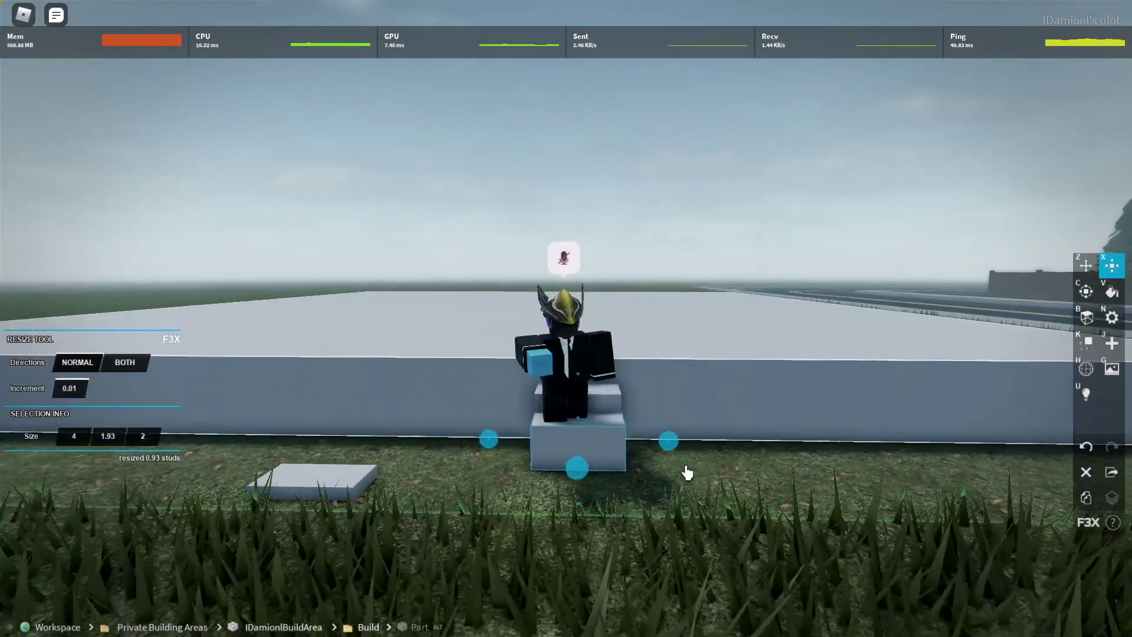
pyautogui.press('w')
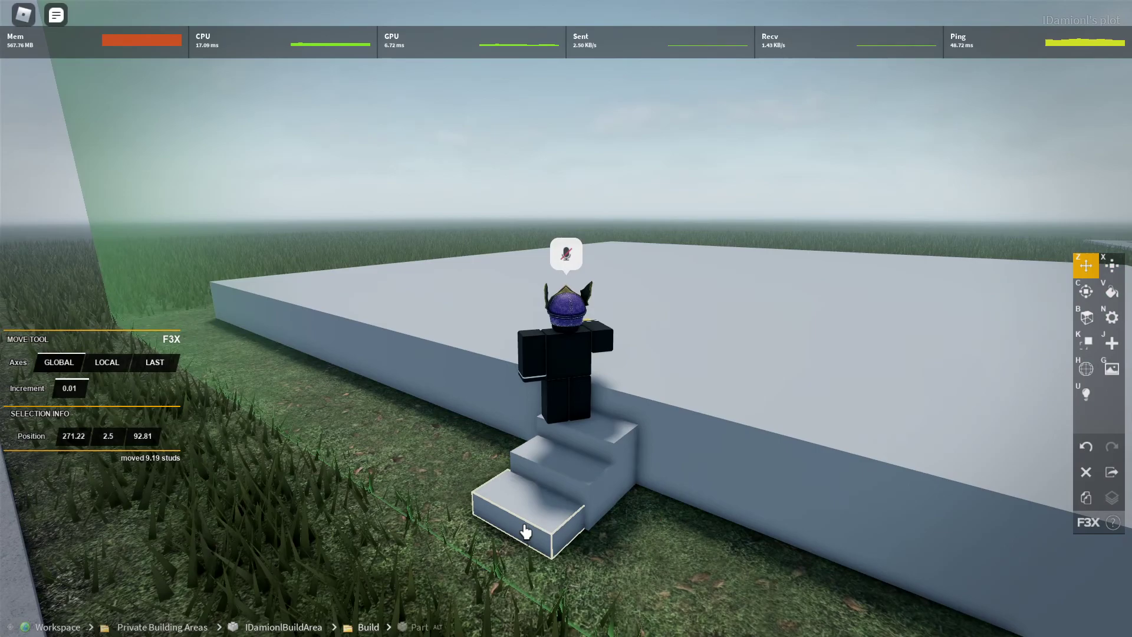
pyautogui.click(543, 523)
pyautogui.rightClick(674, 505)
pyautogui.press('a')
pyautogui.press('d')
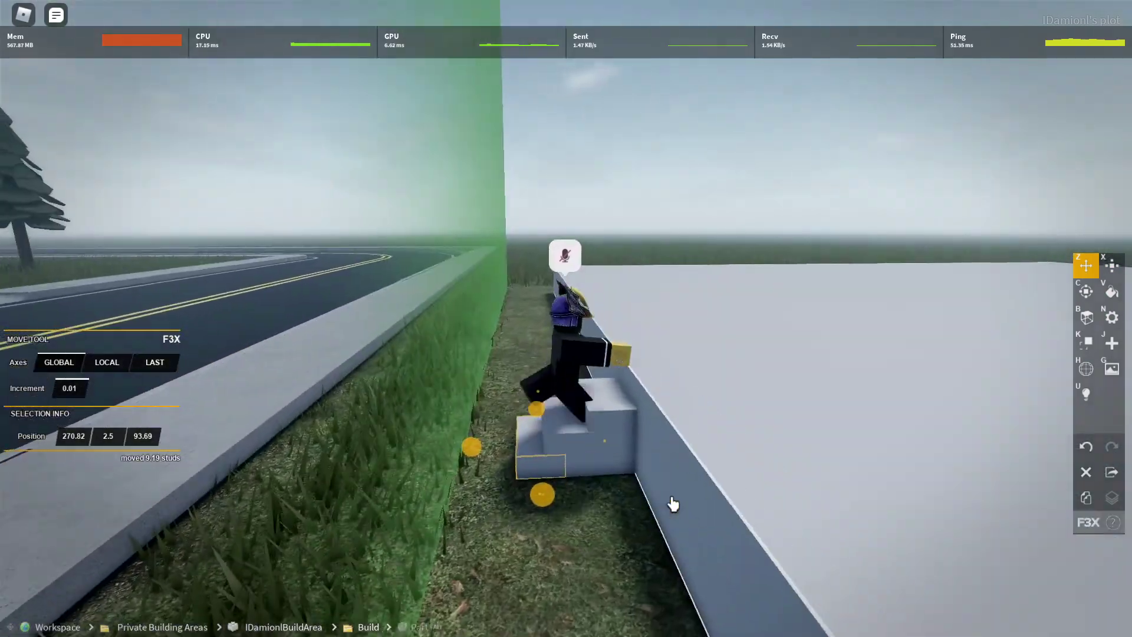
# Select the two lower steps together and shift them about 0.09 studs along the slab's side to line up with the top step.
pyautogui.rightClick(684, 513)
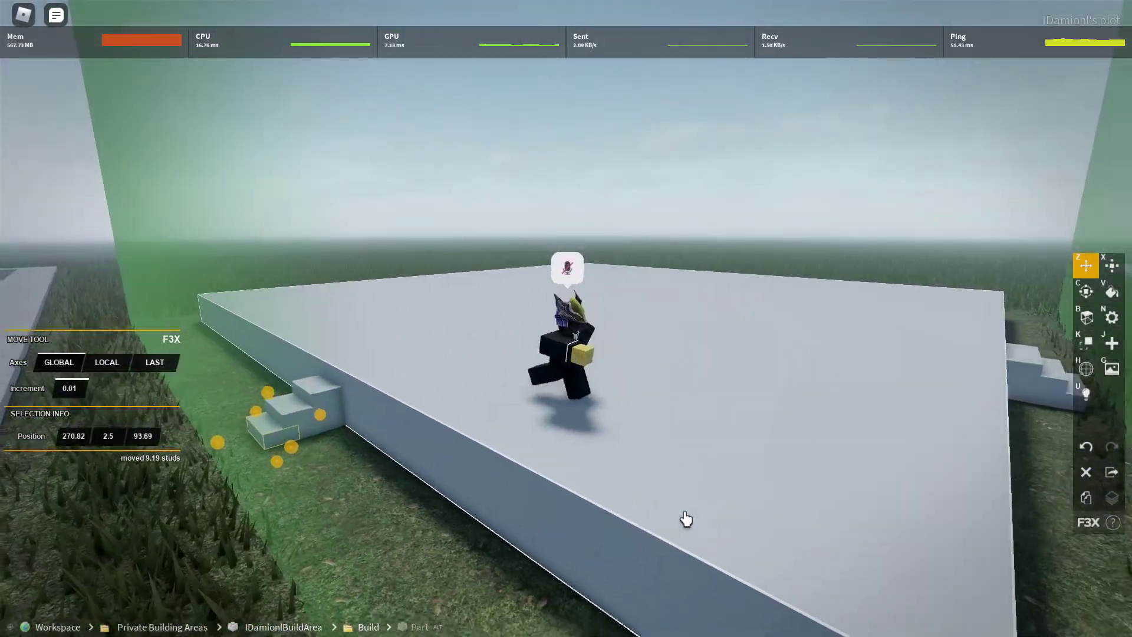
pyautogui.rightClick(767, 488)
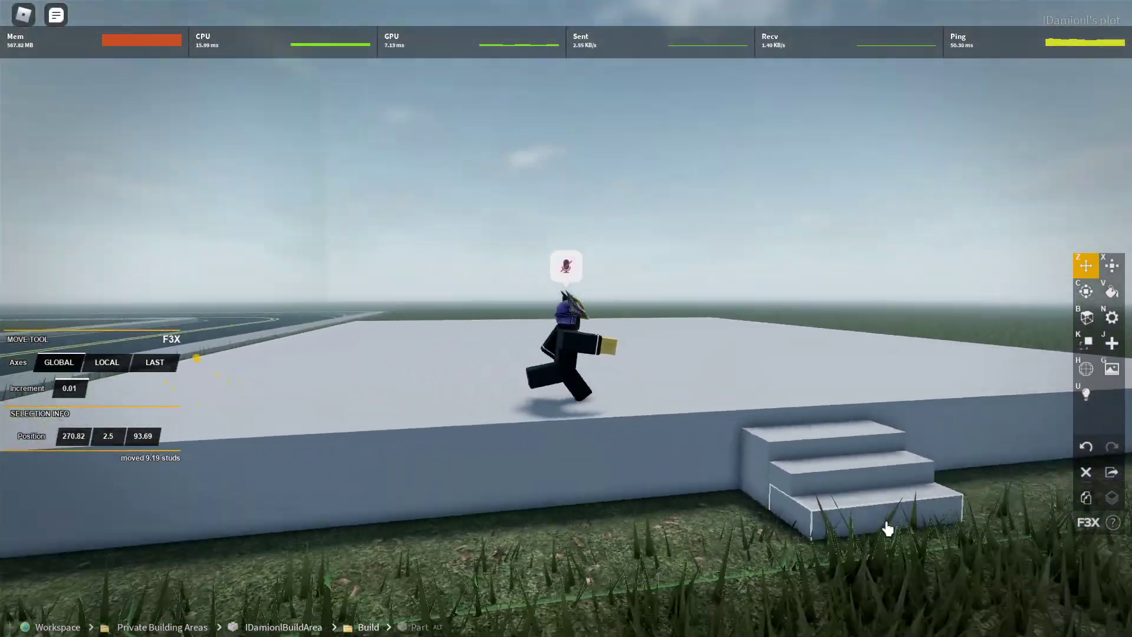
pyautogui.rightClick(887, 530)
pyautogui.press('s')
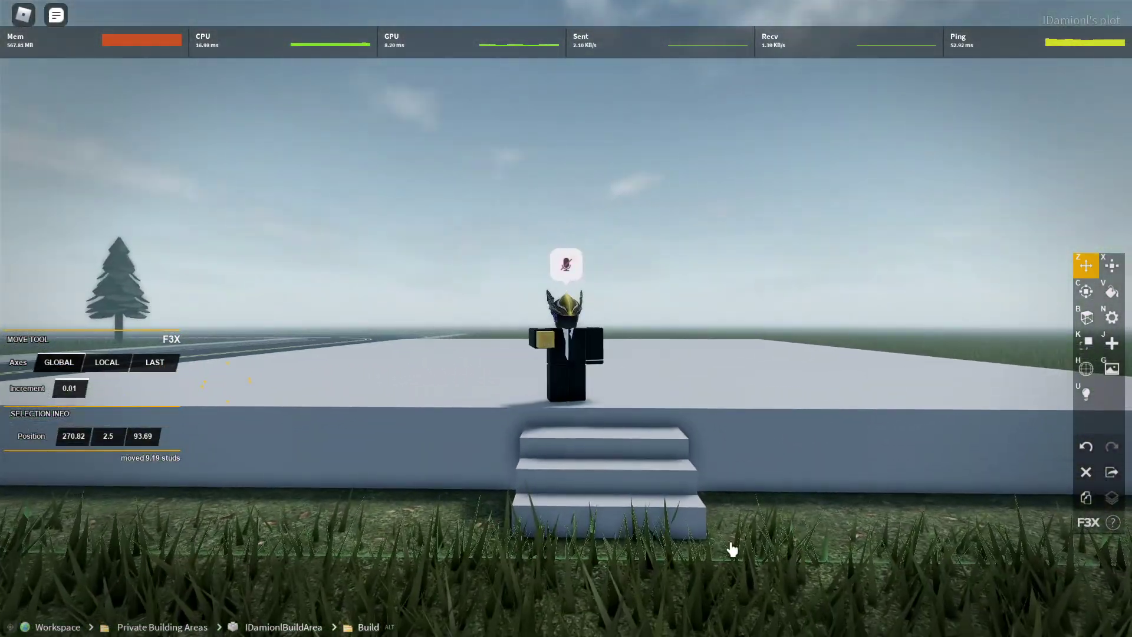
pyautogui.press('d')
pyautogui.rightClick(684, 548)
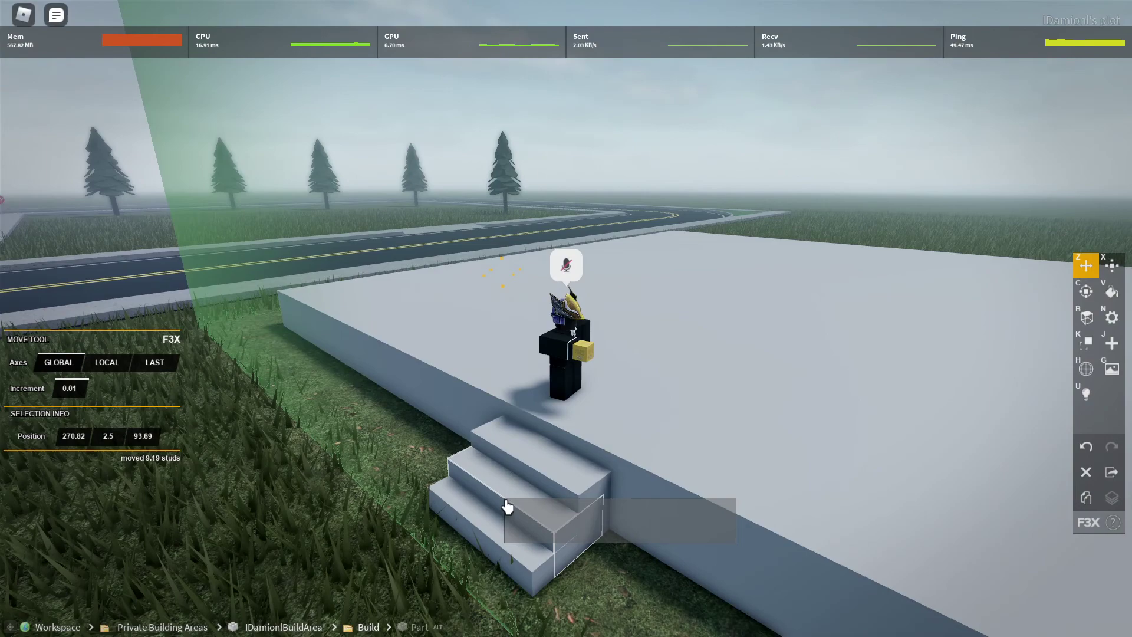
pyautogui.rightClick(540, 606)
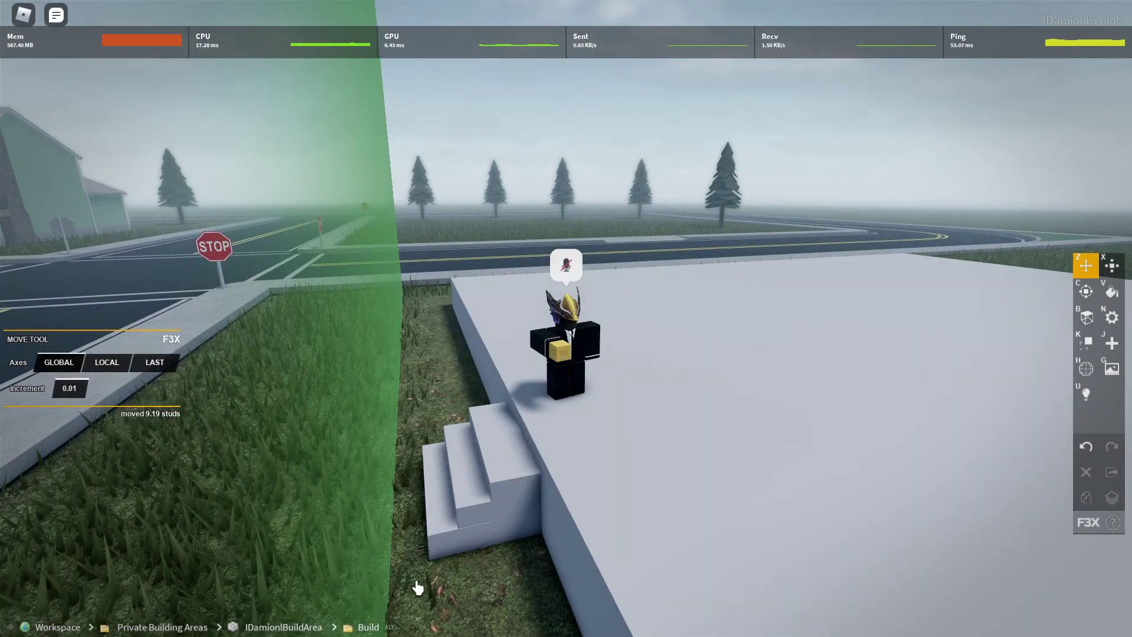
pyautogui.rightClick(637, 536)
pyautogui.press('a')
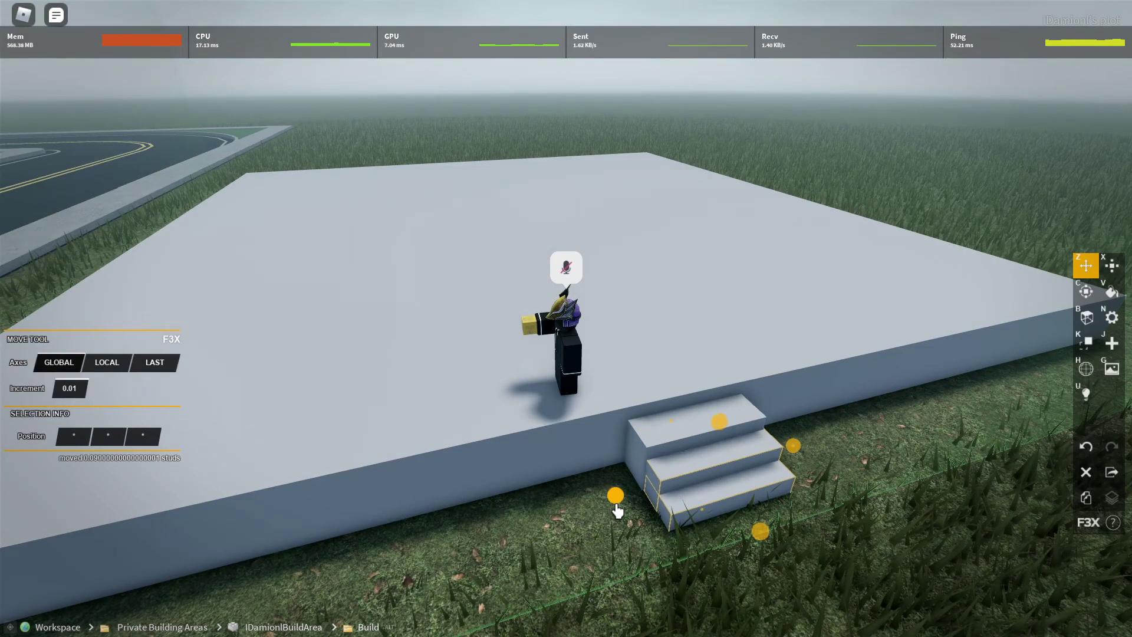
# Select the lower steps of the staircase and shift them about 0.15 studs to fine-align them with the top step.
pyautogui.click(575, 540)
pyautogui.rightClick(602, 539)
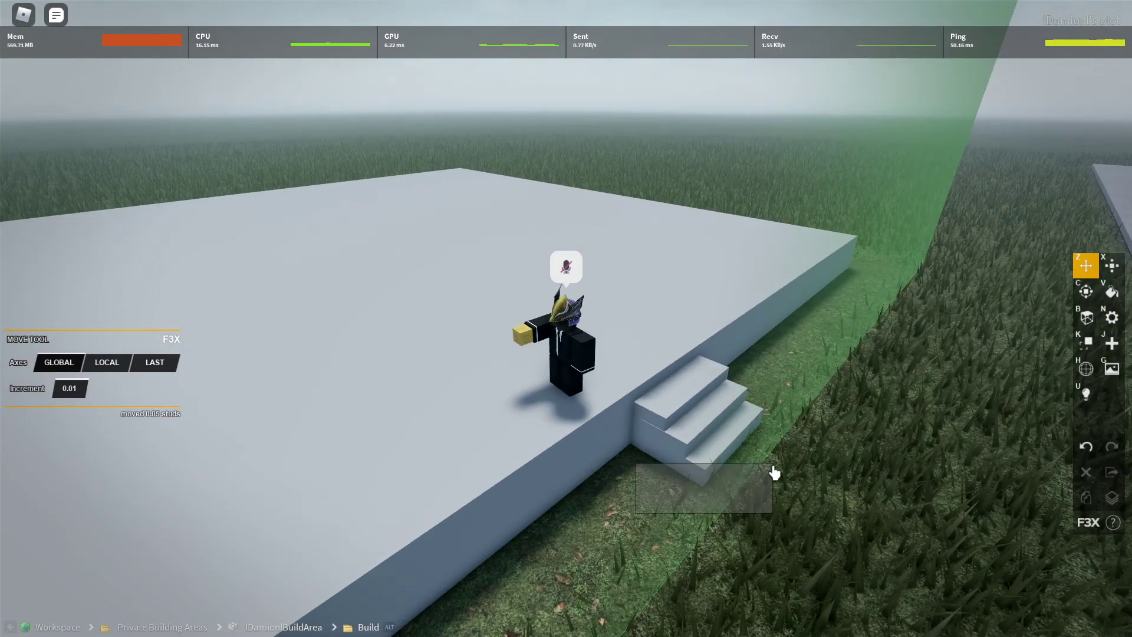
pyautogui.click(761, 396)
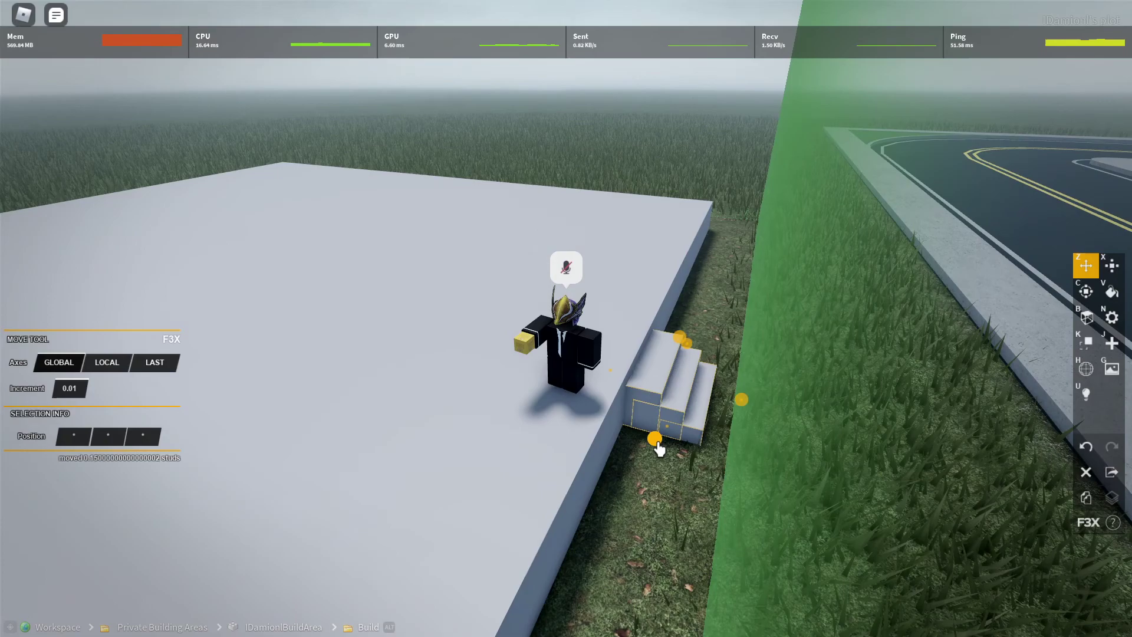
pyautogui.moveTo(639, 520); pyautogui.dragTo(640, 536)
# Select all three steps and reposition the staircase along the slab's side by 10.25 studs, fine-tuning it with 1.89 and 0.67 stud moves.
pyautogui.press('s')
pyautogui.rightClick(738, 473)
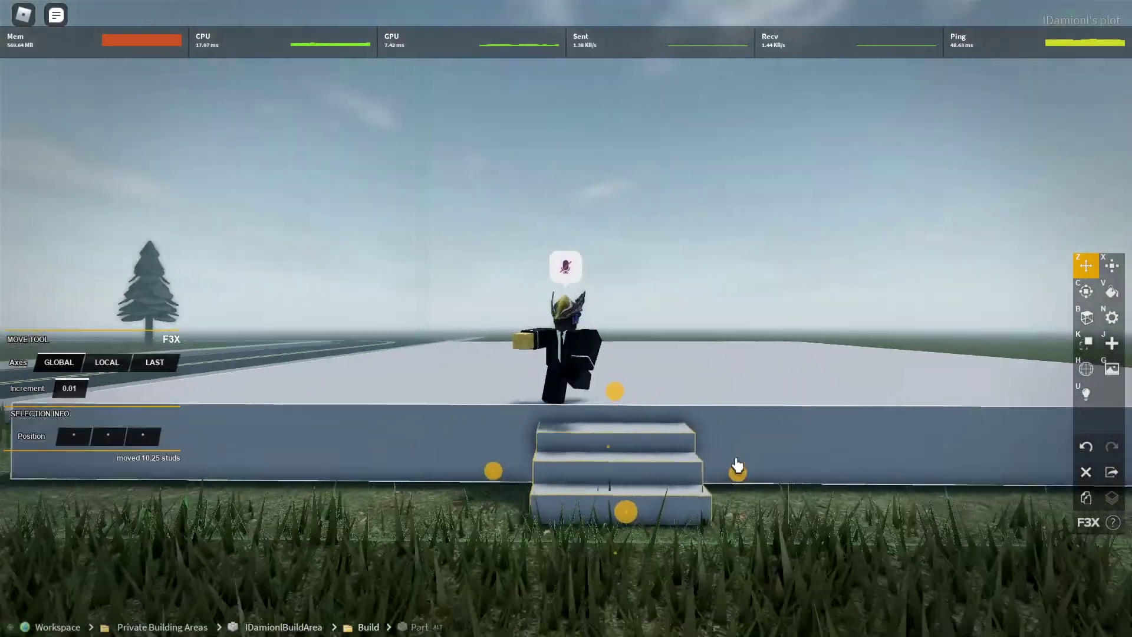
pyautogui.press('d')
pyautogui.press('w')
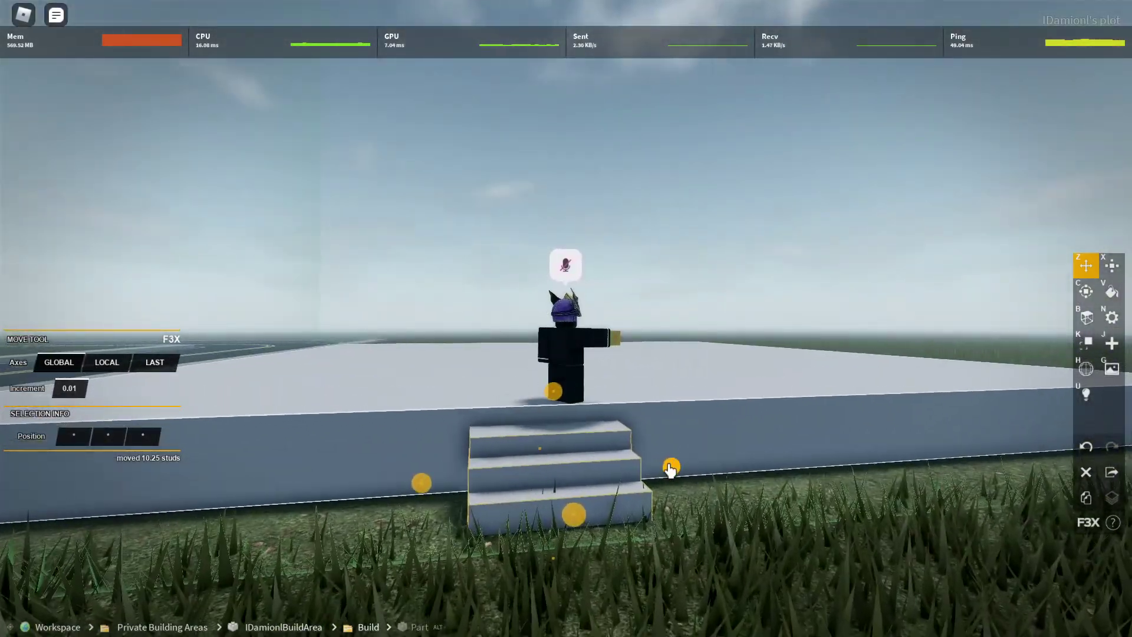
pyautogui.rightClick(800, 507)
pyautogui.press('s')
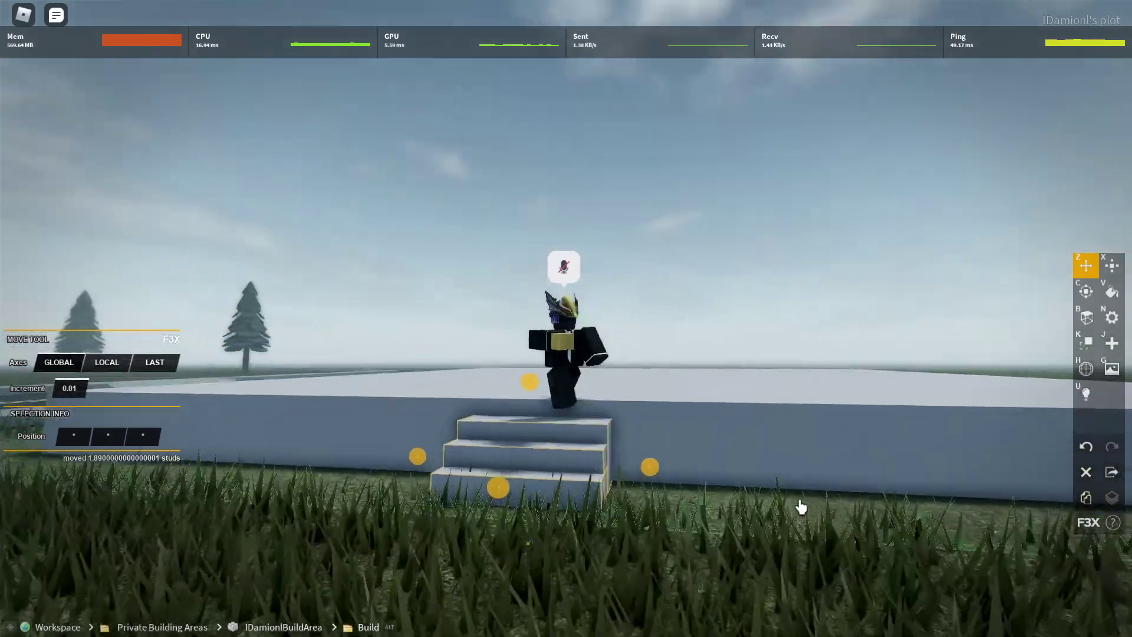
pyautogui.rightClick(685, 546)
pyautogui.press('w')
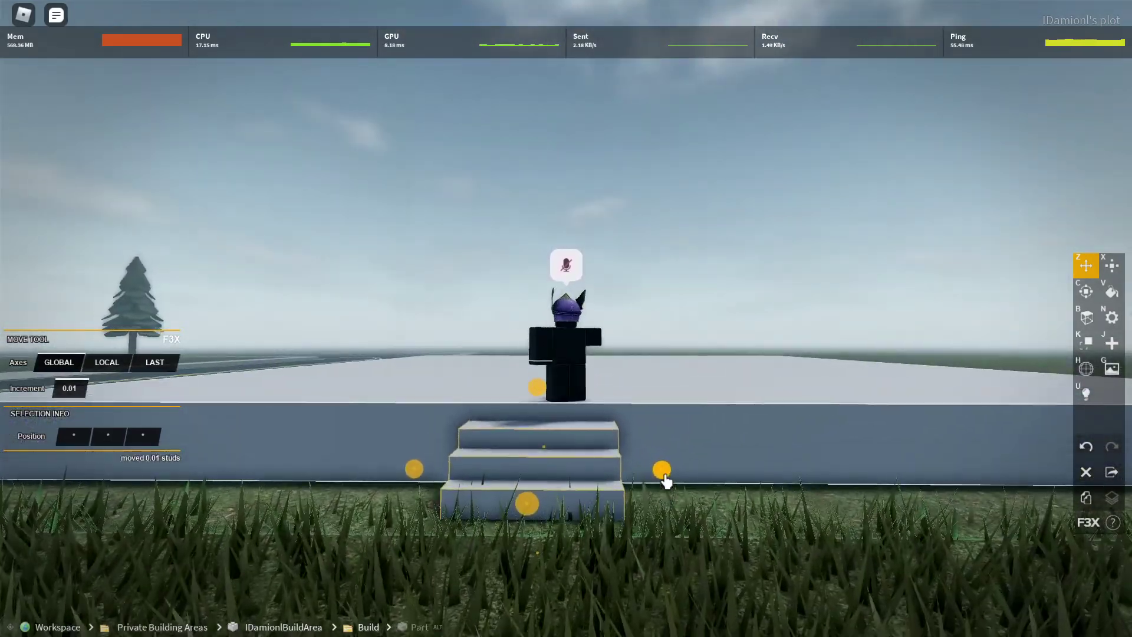
pyautogui.moveTo(663, 471); pyautogui.dragTo(659, 469)
pyautogui.rightClick(709, 508)
pyautogui.press('a')
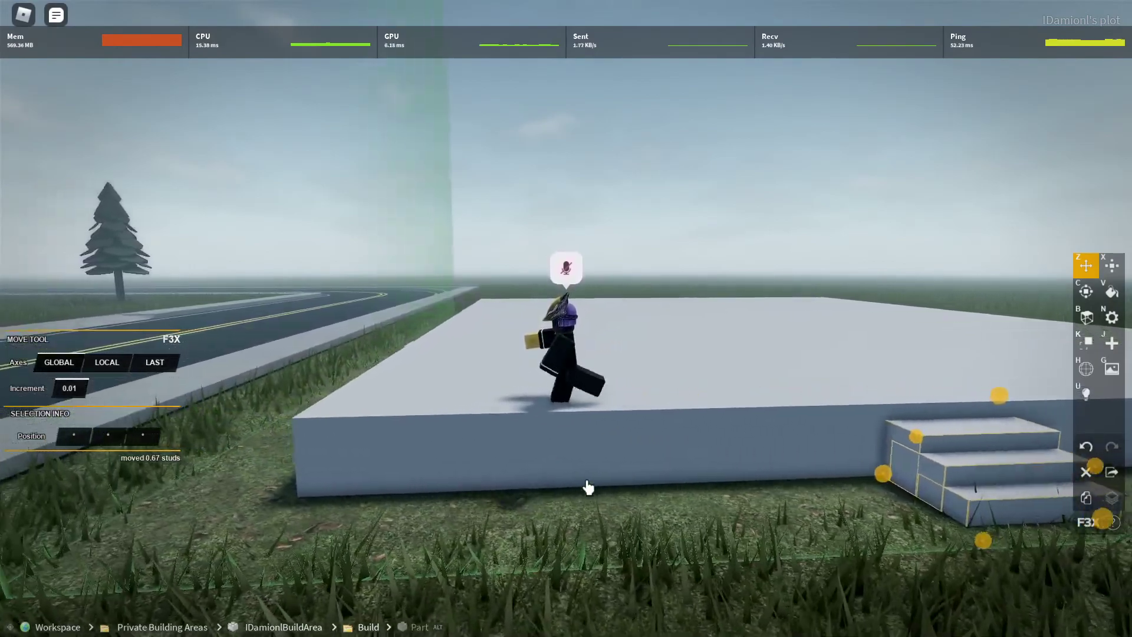
# Select the two lower steps and slide them 7.34 studs along the slab's side, away from the top step.
pyautogui.press('w')
pyautogui.rightClick(378, 462)
pyautogui.press('a')
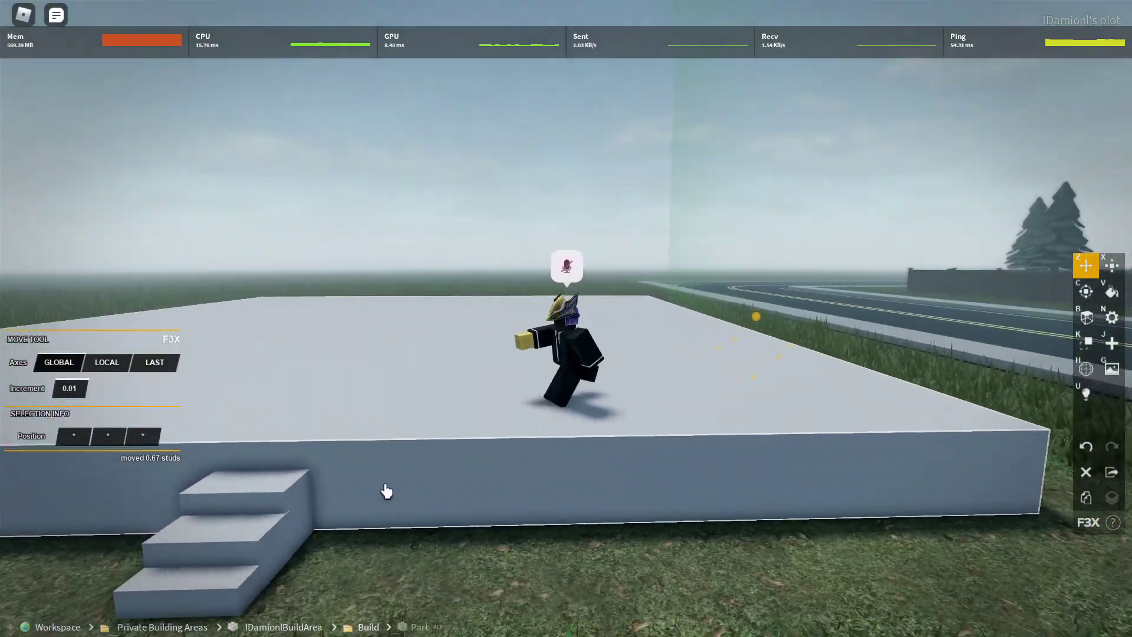
pyautogui.rightClick(416, 571)
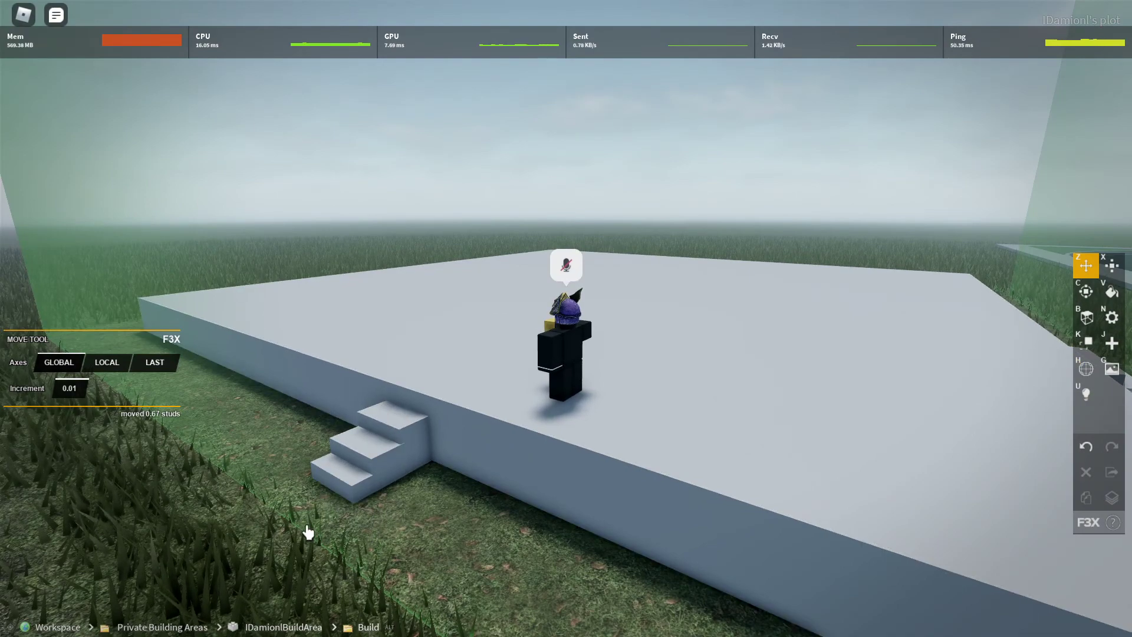
pyautogui.moveTo(387, 429); pyautogui.dragTo(352, 497)
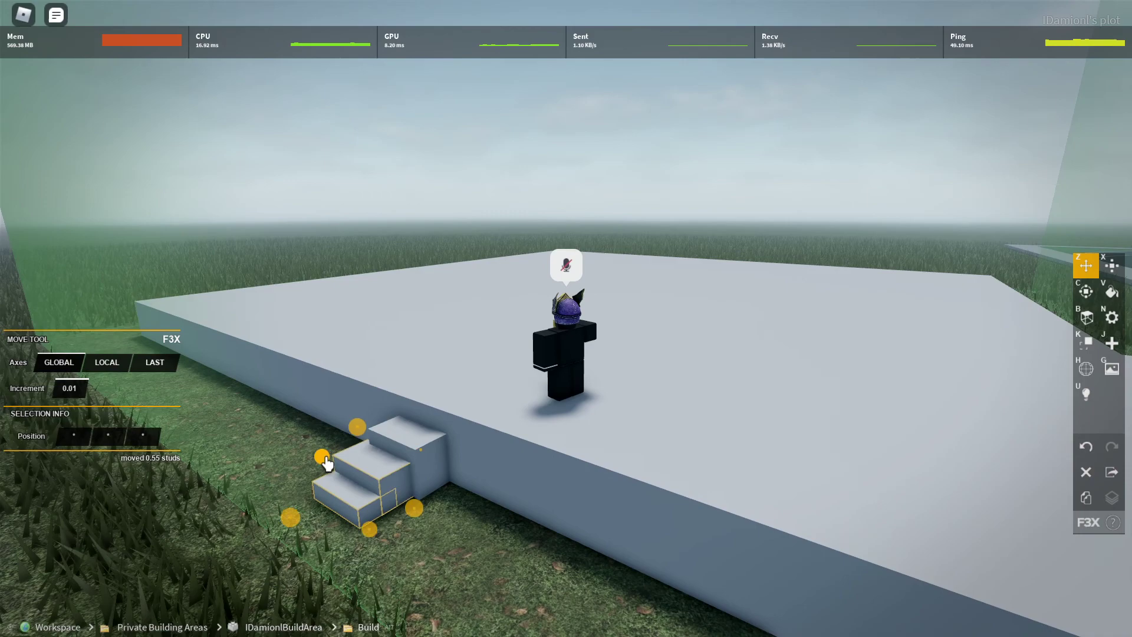
pyautogui.moveTo(290, 441); pyautogui.dragTo(272, 432)
pyautogui.press('a')
pyautogui.rightClick(380, 445)
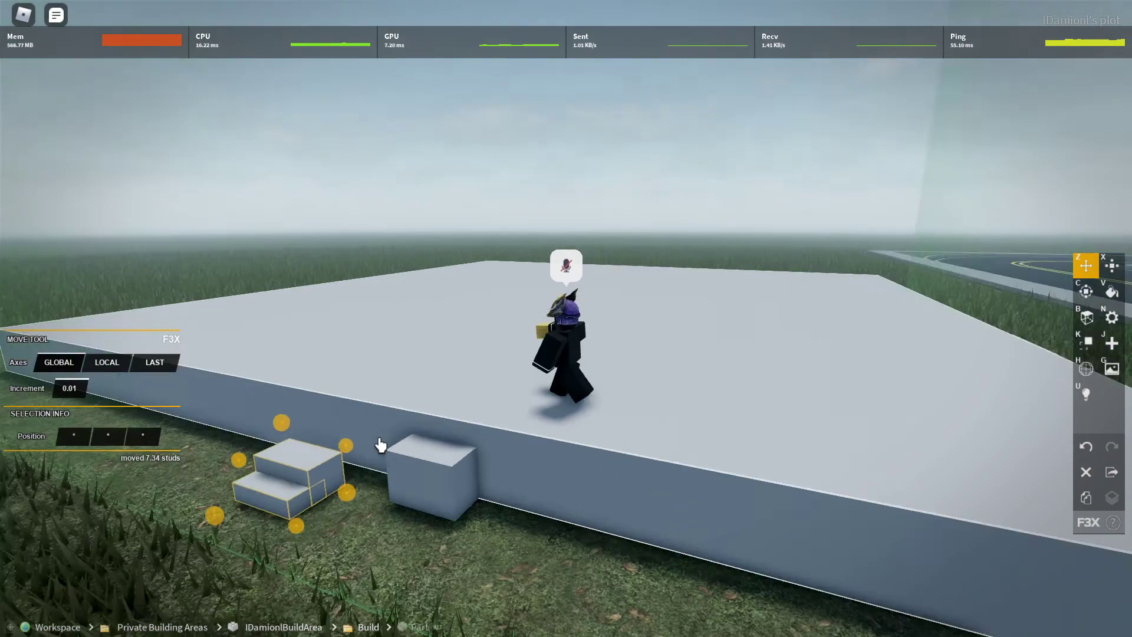
# Slide the top step 5.23 studs back behind the lower steps and shift the bottom step 0.08 studs into line at 277.15, 2.5, 93.69.
pyautogui.click(708, 502)
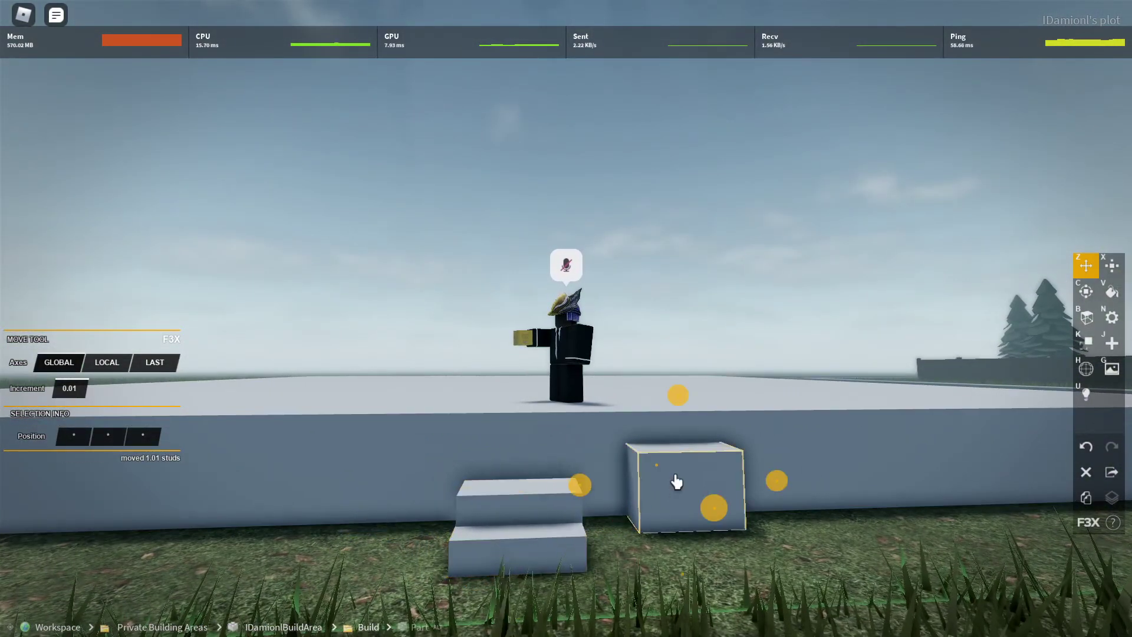
pyautogui.moveTo(604, 503); pyautogui.dragTo(509, 520)
pyautogui.rightClick(510, 585)
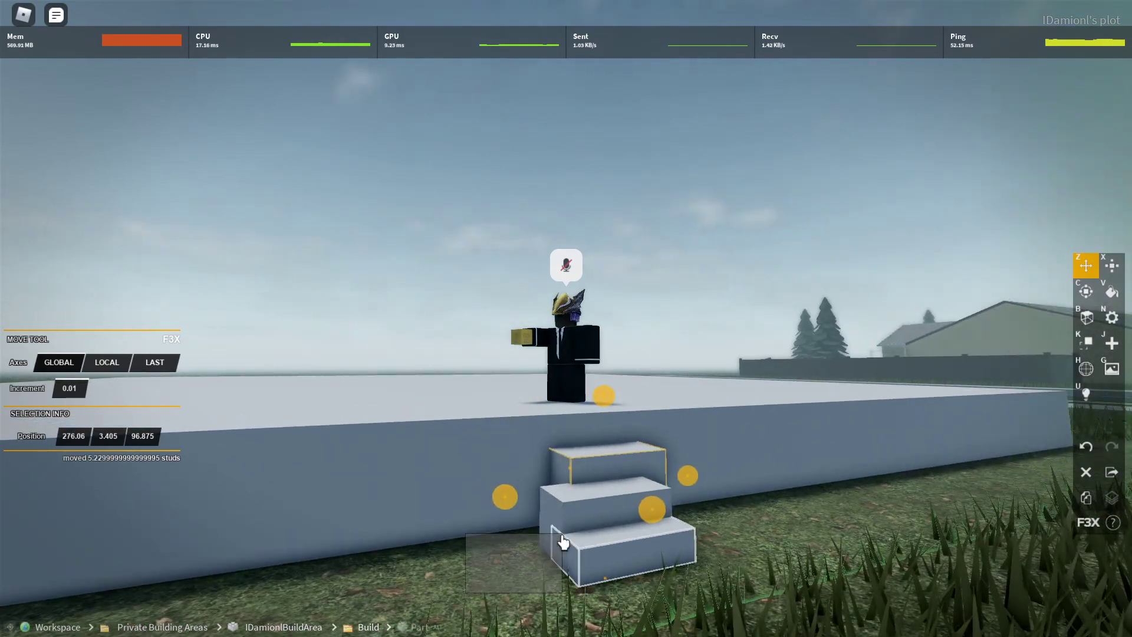
pyautogui.click(608, 517)
pyautogui.moveTo(697, 509); pyautogui.dragTo(722, 535)
pyautogui.press('d')
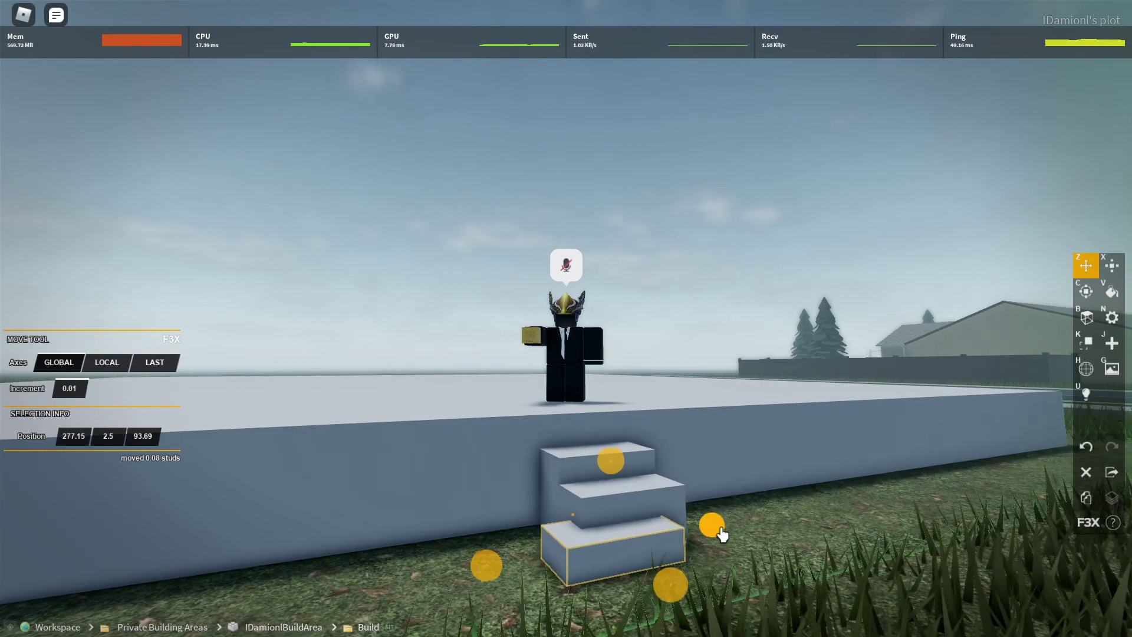
# Widen all three steps of the staircase, making the middle step 6.26 studs and the top step 6.21 studs wide.
pyautogui.press('x')
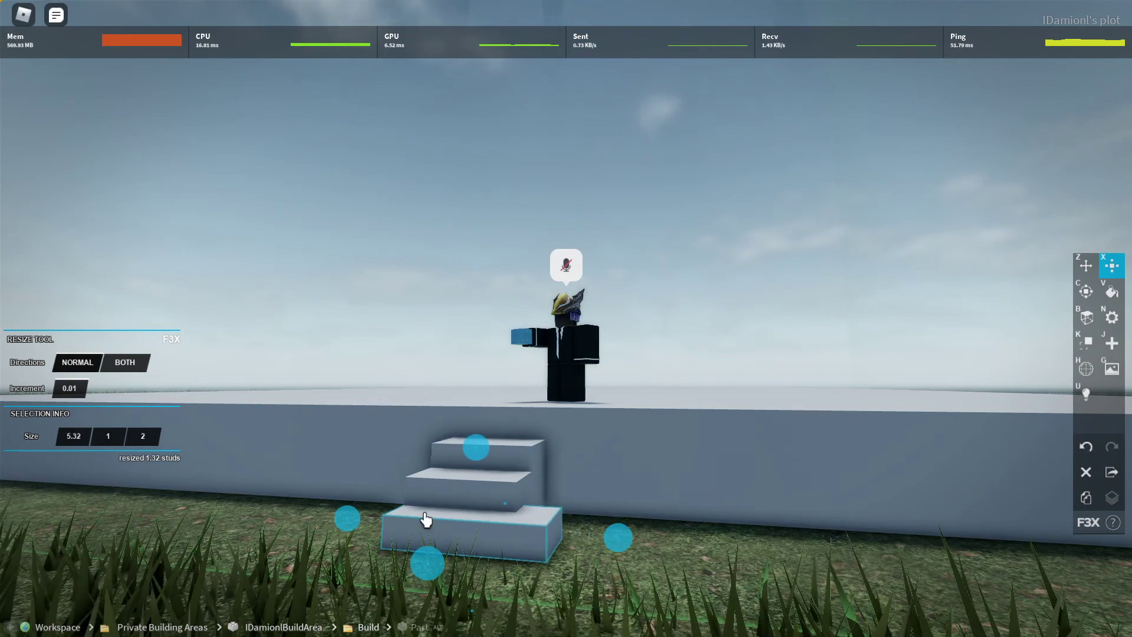
pyautogui.click(497, 494)
pyautogui.moveTo(372, 502); pyautogui.dragTo(363, 503)
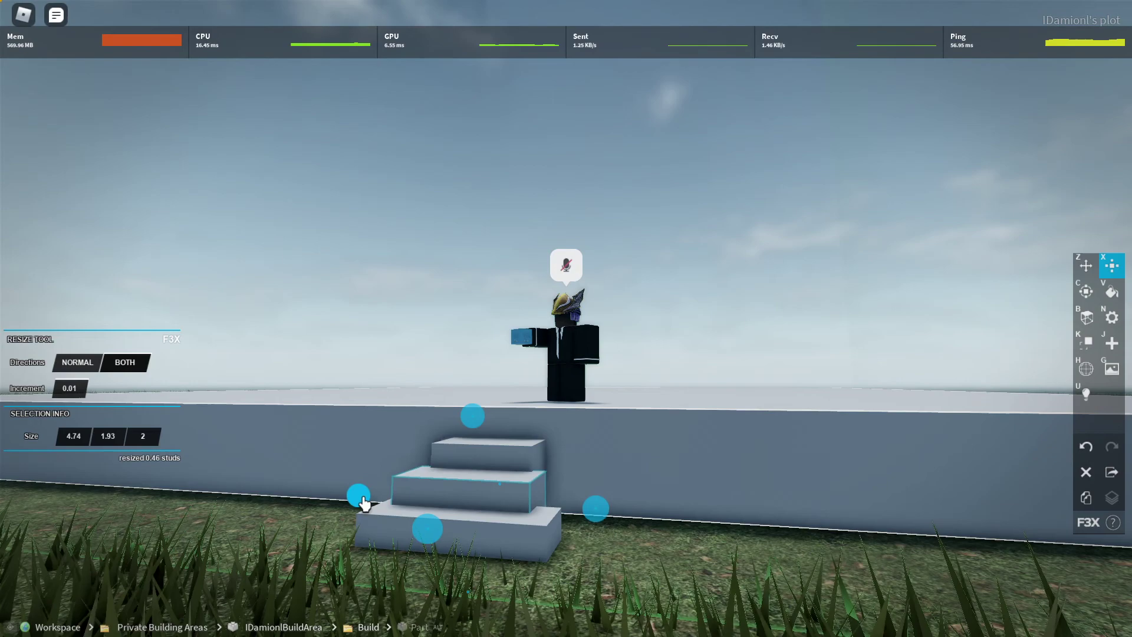
pyautogui.rightClick(539, 576)
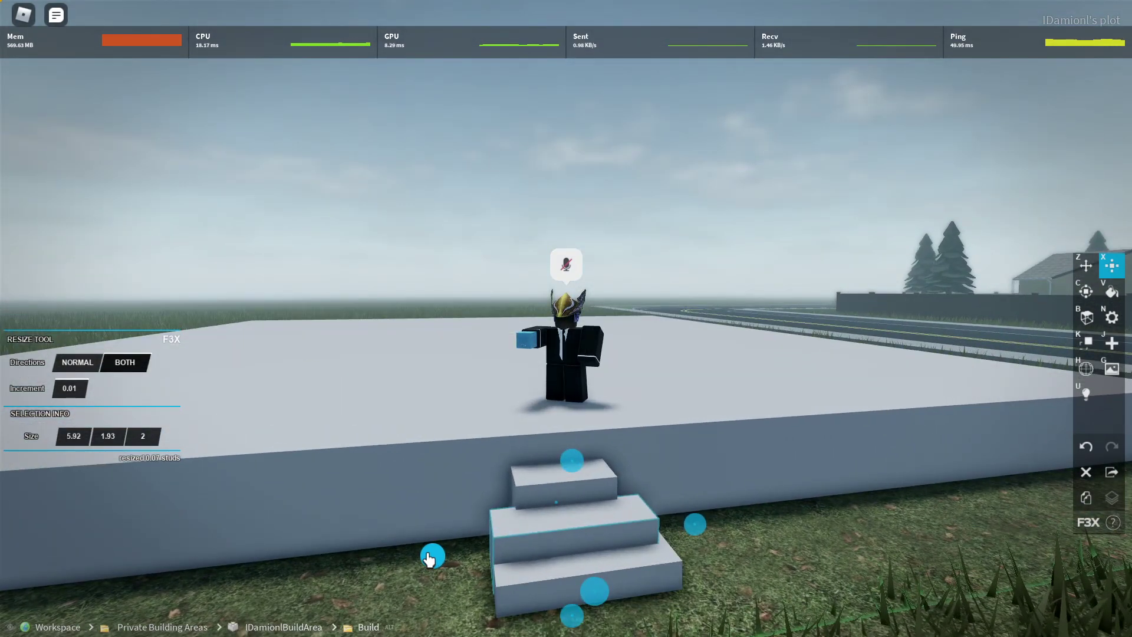
pyautogui.press('z')
pyautogui.press('x')
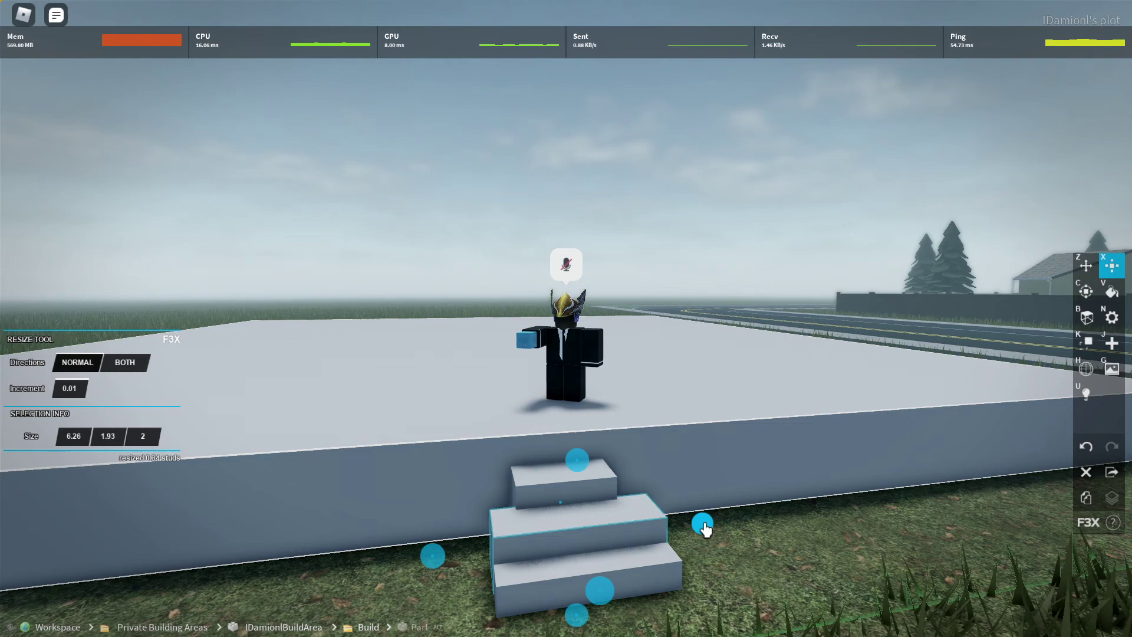
pyautogui.moveTo(611, 500); pyautogui.dragTo(638, 517)
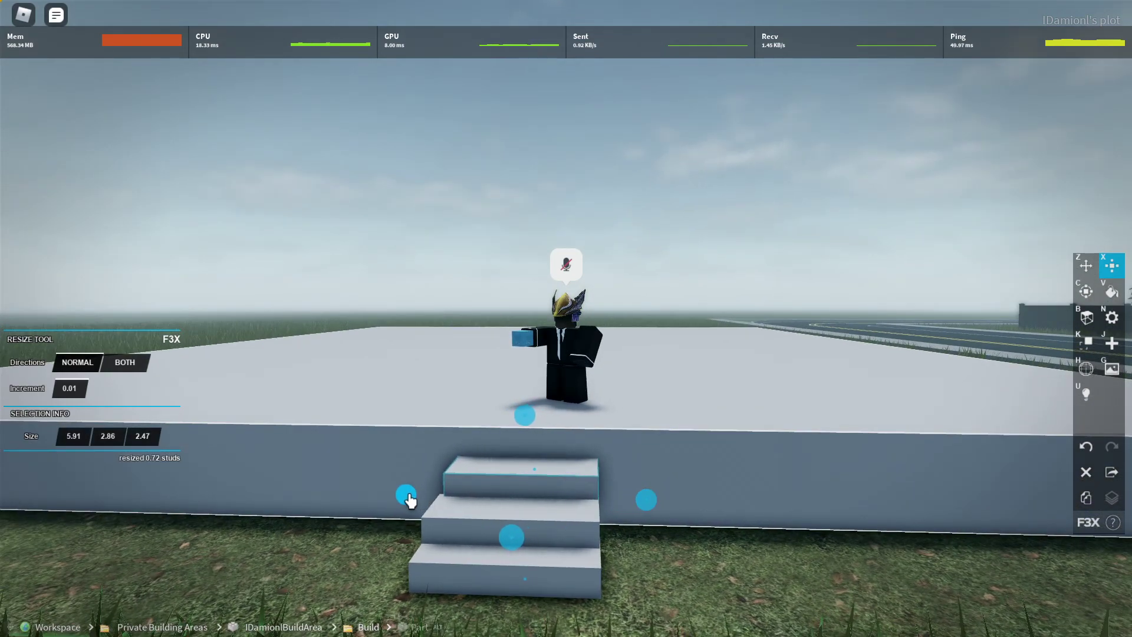
pyautogui.moveTo(629, 485); pyautogui.dragTo(629, 485)
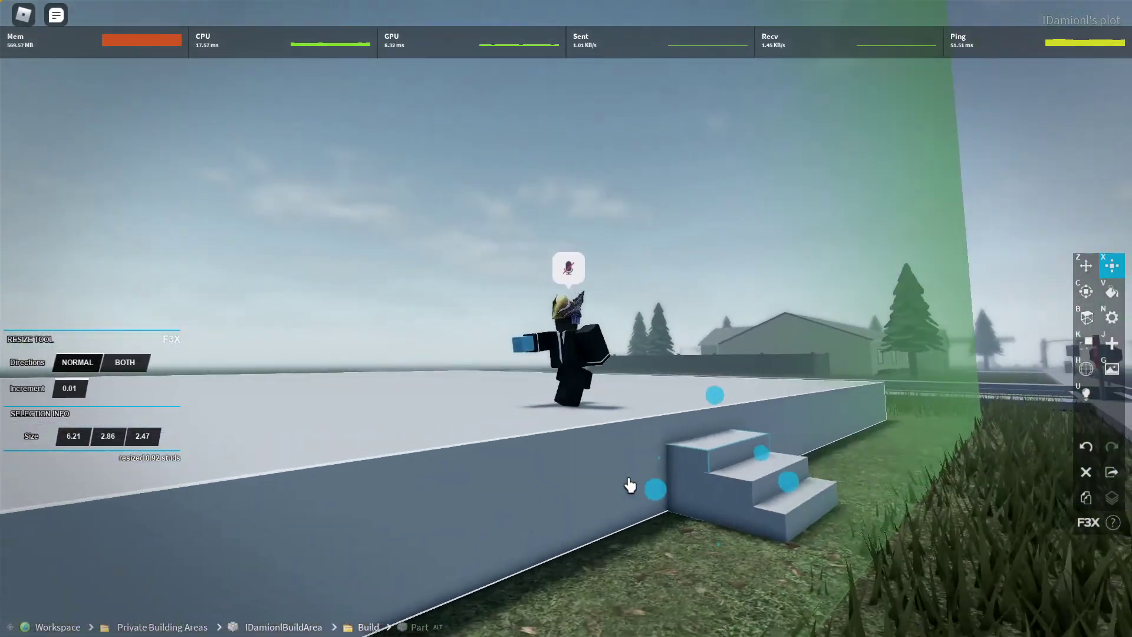
# Move the three loose parts from the grass beside the slab onto its top surface, placing one at 315.31, 6.63, 140.66.
pyautogui.press('s')
pyautogui.moveTo(776, 485); pyautogui.dragTo(767, 532)
pyautogui.press('w')
pyautogui.press('d')
pyautogui.press('a')
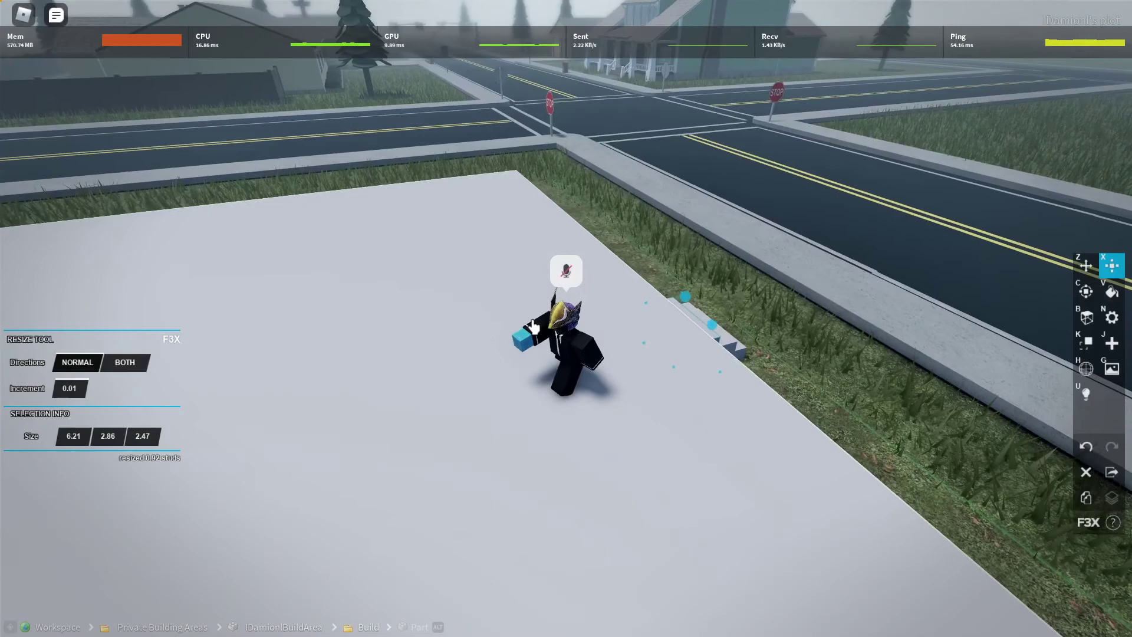
pyautogui.press('s')
pyautogui.moveTo(778, 349); pyautogui.dragTo(778, 348)
pyautogui.press('w')
pyautogui.moveTo(822, 318); pyautogui.dragTo(821, 319)
pyautogui.press('a')
pyautogui.moveTo(682, 343); pyautogui.dragTo(682, 343)
pyautogui.press('w')
pyautogui.press('z')
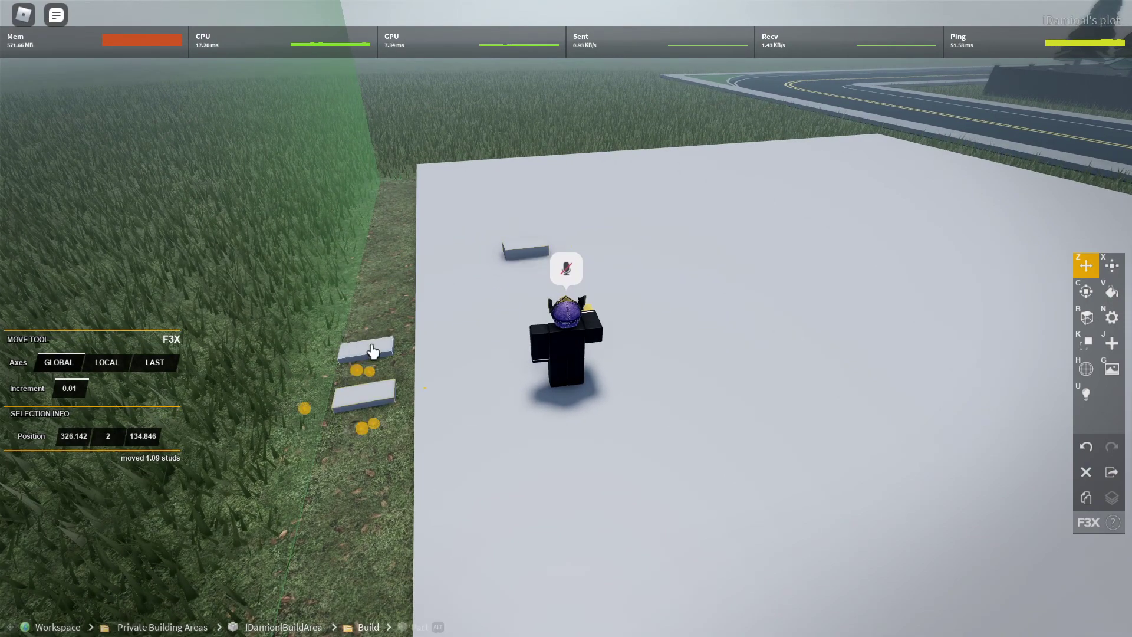
pyautogui.moveTo(365, 401); pyautogui.dragTo(489, 323)
pyautogui.press('w')
pyautogui.moveTo(601, 326); pyautogui.dragTo(601, 325)
pyautogui.press('a')
pyautogui.press('a')
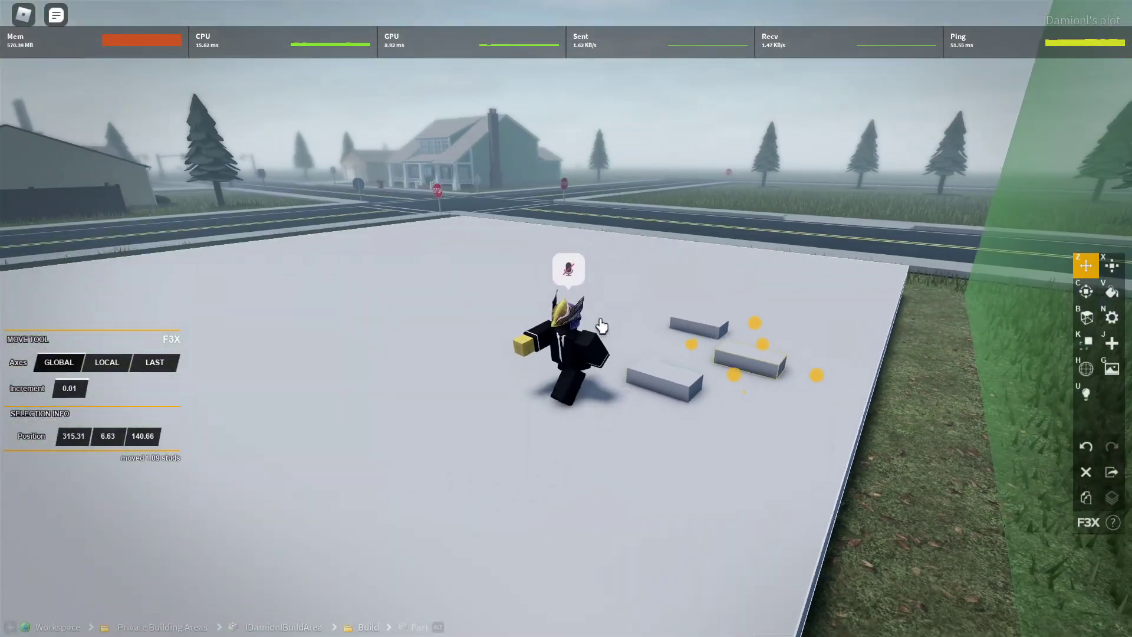
# Move the other three loose parts from the grass strip onto the slab's top surface, placing one at 283.84, 6.63, 169.87.
pyautogui.press('s')
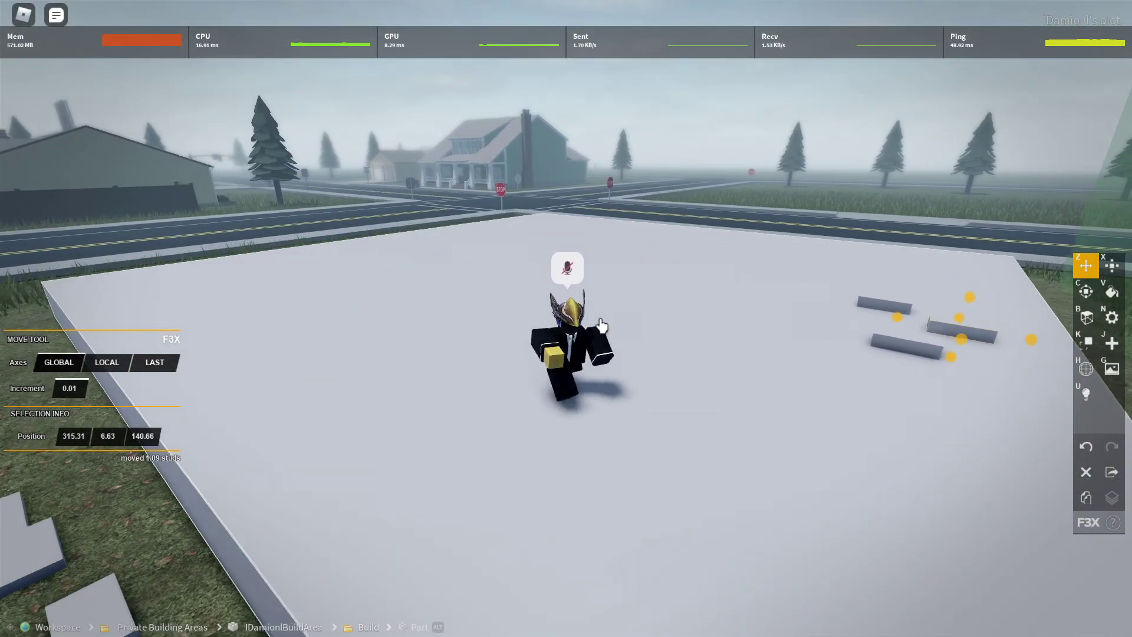
pyautogui.press('a')
pyautogui.press('w')
pyautogui.press('d')
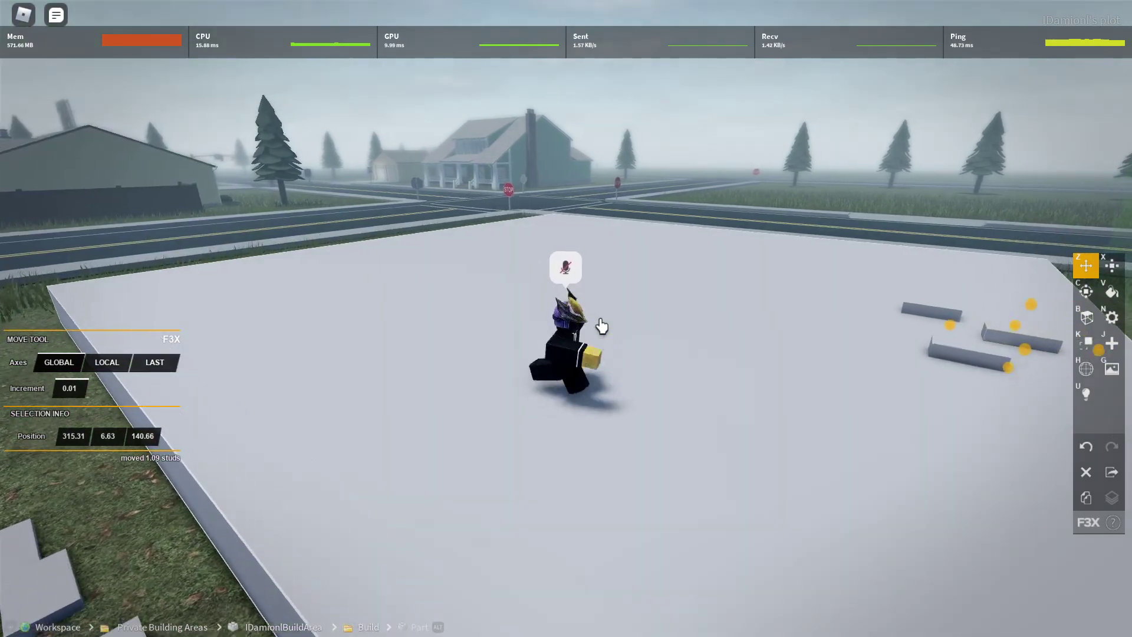
pyautogui.press('s')
pyautogui.press('a')
pyautogui.press('w')
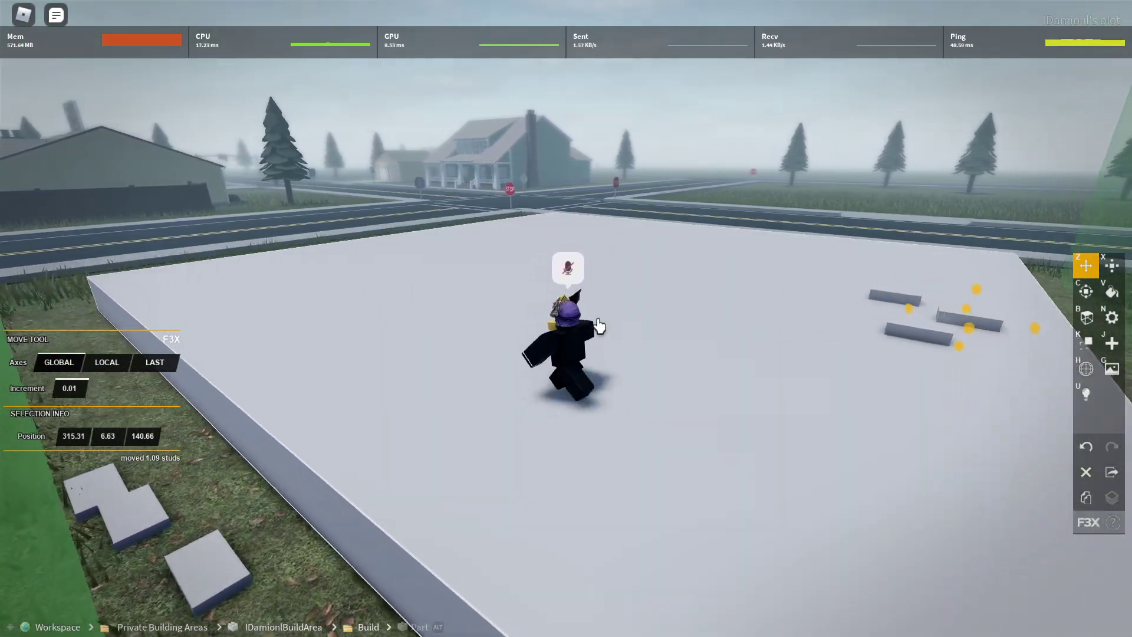
pyautogui.press('d')
pyautogui.press('s')
pyautogui.moveTo(468, 409); pyautogui.dragTo(759, 493)
pyautogui.press('a')
pyautogui.press('w')
pyautogui.press('Right')
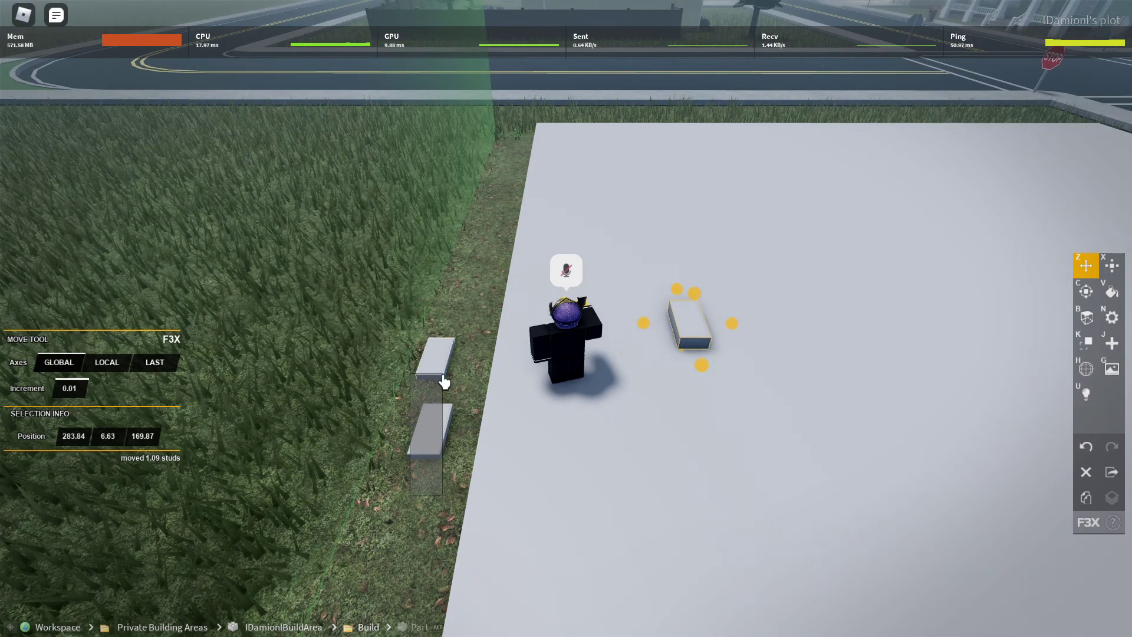
pyautogui.moveTo(721, 277); pyautogui.dragTo(766, 306)
# Pull the top step out to 288.31, 3.43, 94.54, then select all the staircase parts and move them up onto the slab.
pyautogui.press('d')
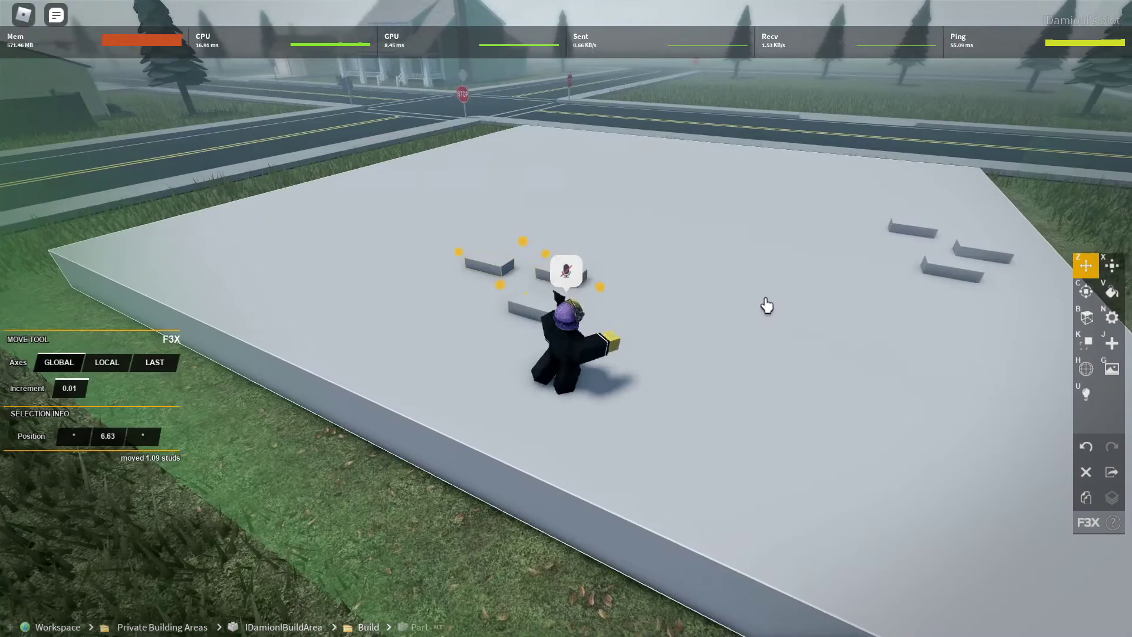
pyautogui.press('w')
pyautogui.press('d')
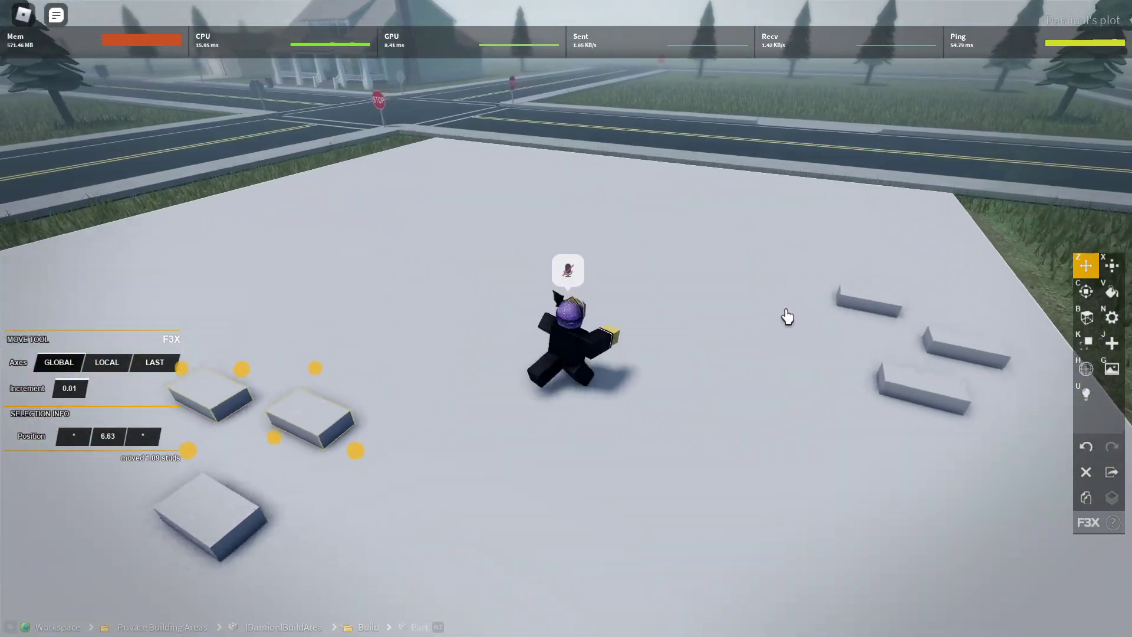
pyautogui.moveTo(667, 210); pyautogui.dragTo(801, 246)
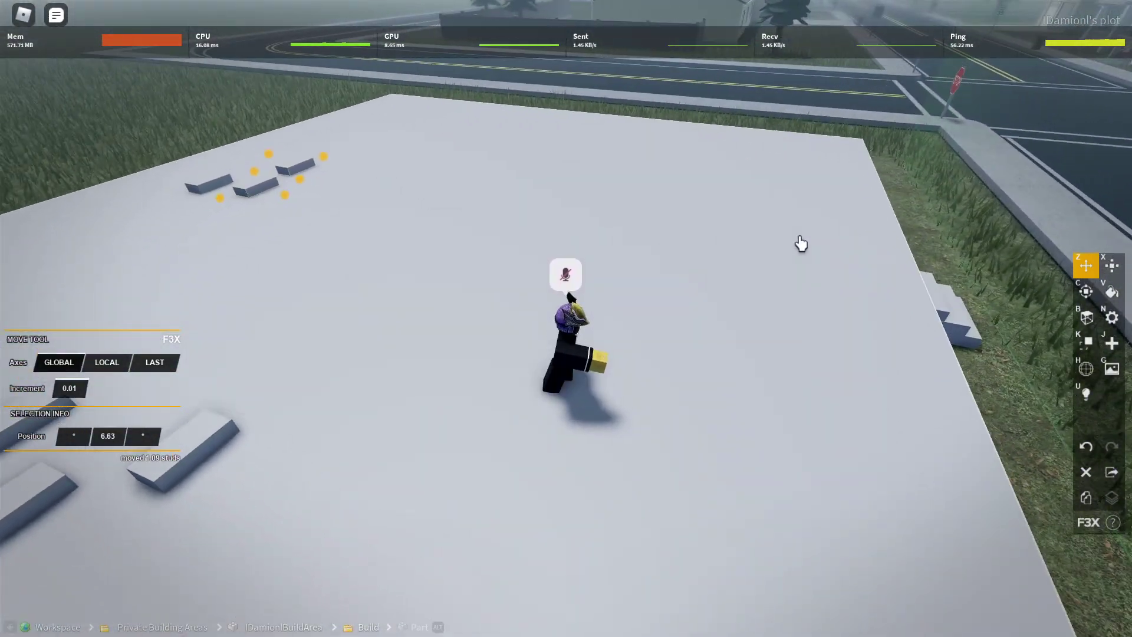
pyautogui.moveTo(870, 392)
pyautogui.mouseDown()
pyautogui.moveTo(824, 307)
pyautogui.moveTo(884, 384)
pyautogui.mouseUp()
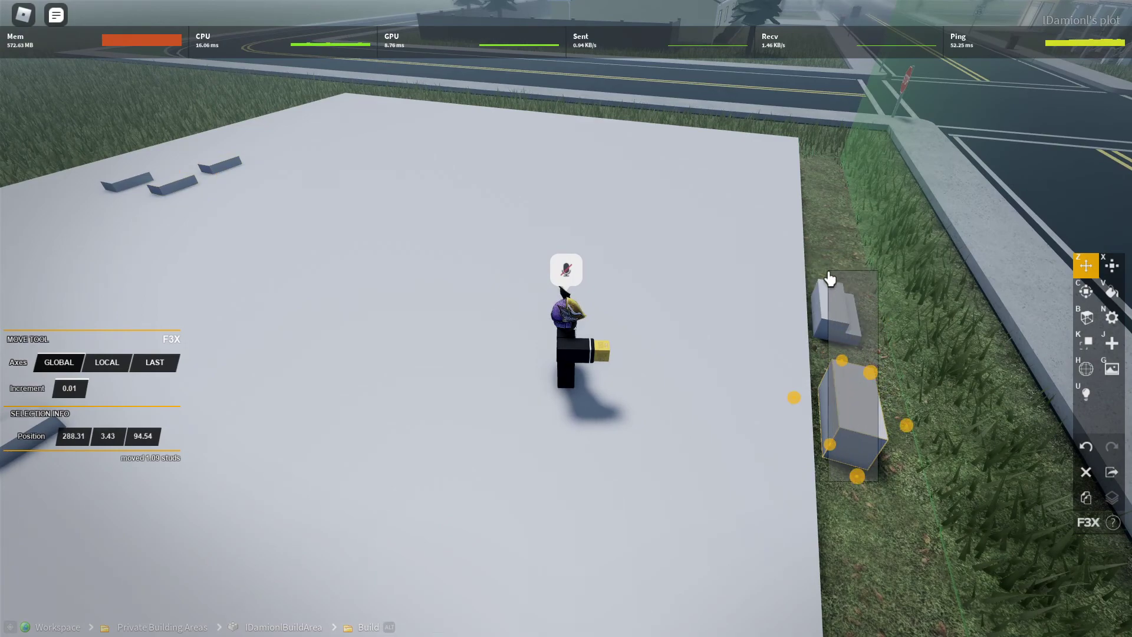
pyautogui.moveTo(818, 279); pyautogui.dragTo(817, 276)
pyautogui.rightClick(874, 391)
pyautogui.press('s')
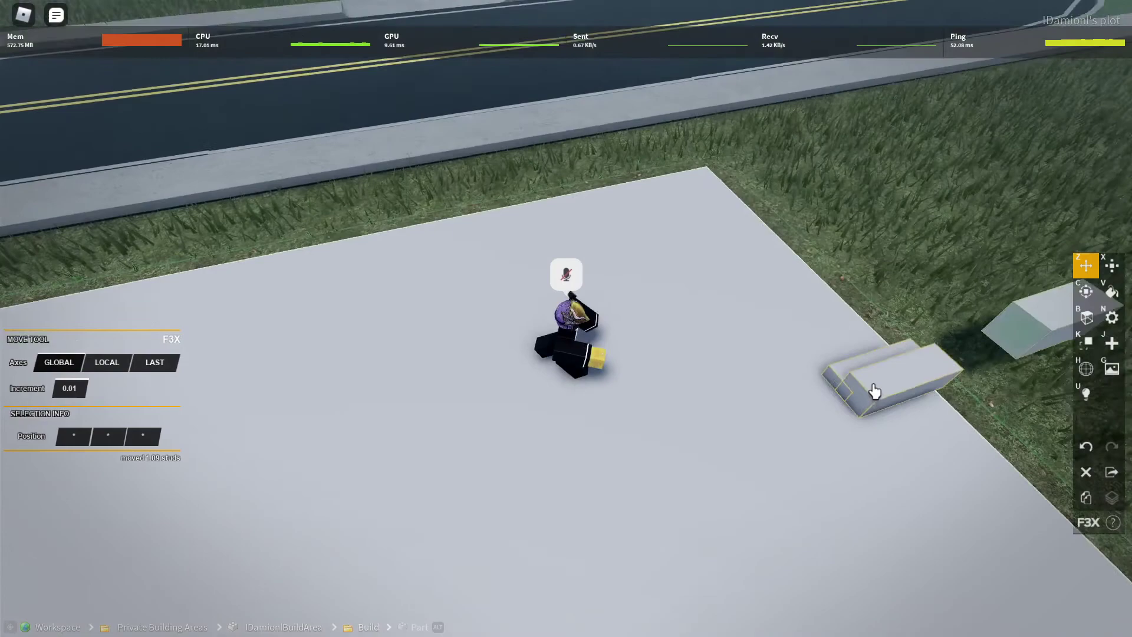
pyautogui.rightClick(815, 338)
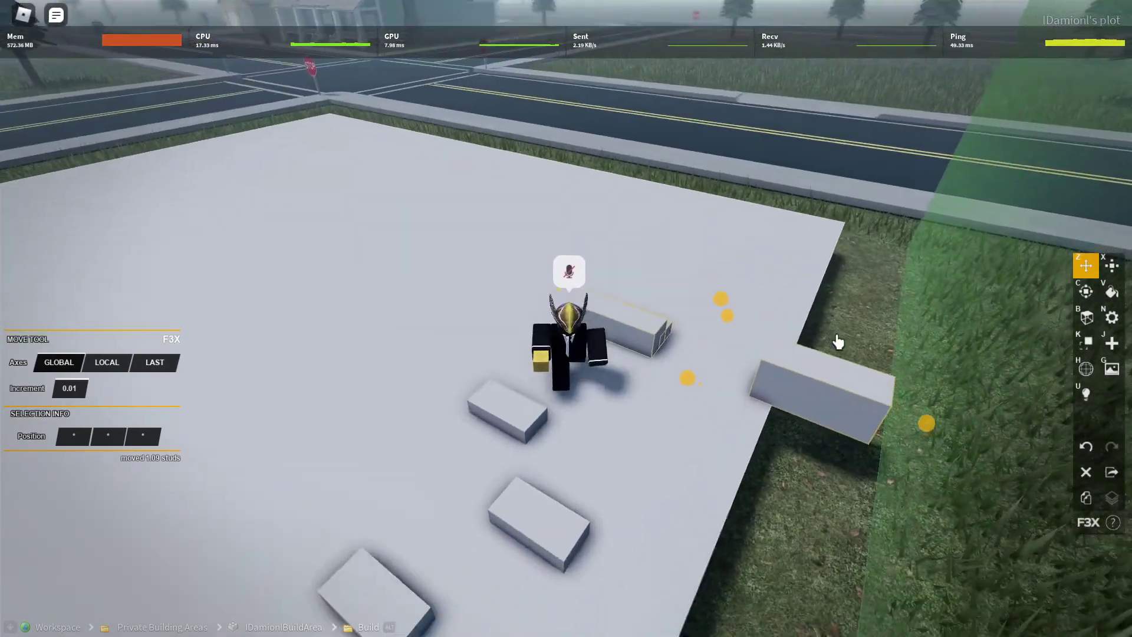
# Undo the latest changes to the staircase parts on the slab.
pyautogui.moveTo(839, 342); pyautogui.dragTo(730, 314)
pyautogui.press('Right')
pyautogui.hotkey('shift', 'z')
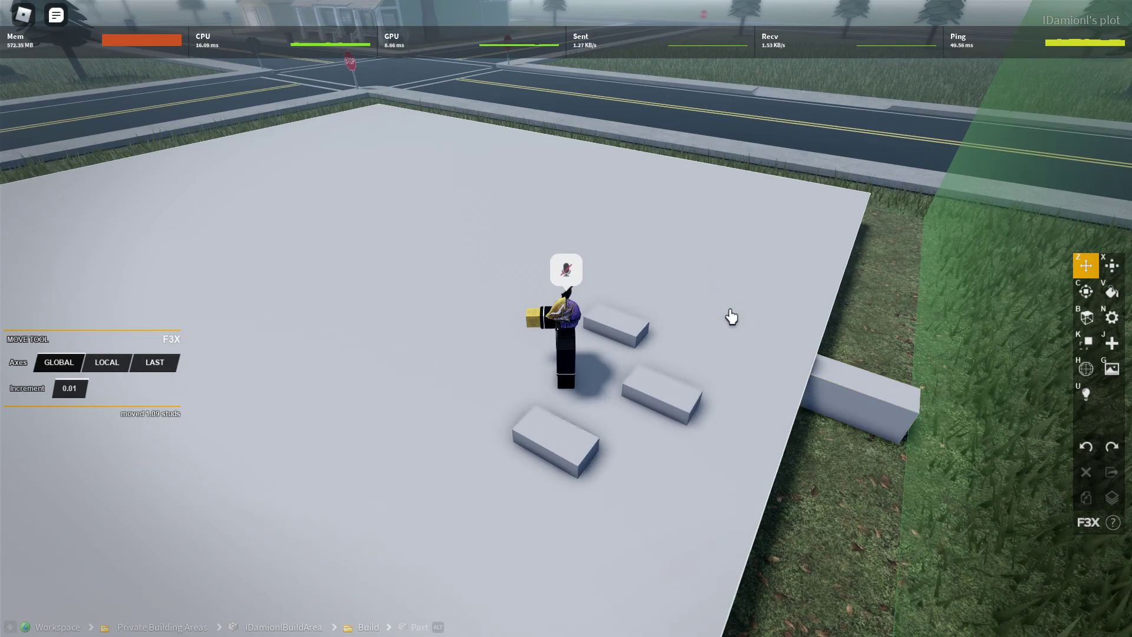
pyautogui.hotkey('shift', 'z')
pyautogui.hotkey('shift', 'z')
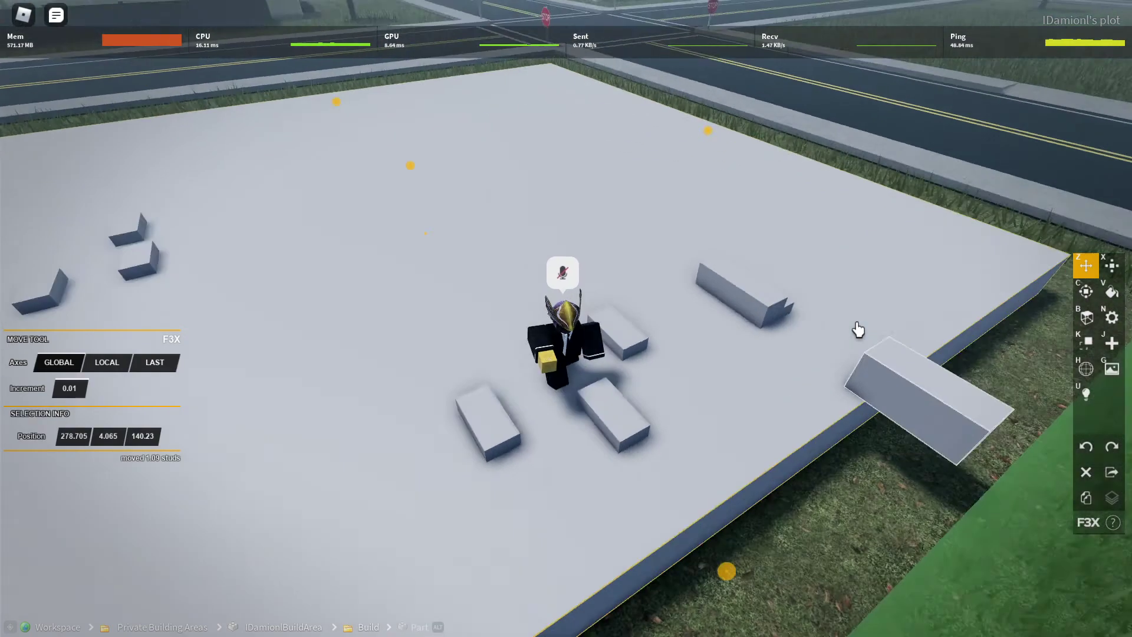
# Move a loose part off the slab's top and place it upright against the slab's side face at 323.51, 4.16, 143.55.
pyautogui.moveTo(816, 451); pyautogui.dragTo(797, 506)
pyautogui.moveTo(879, 362); pyautogui.dragTo(648, 499)
pyautogui.rightClick(746, 464)
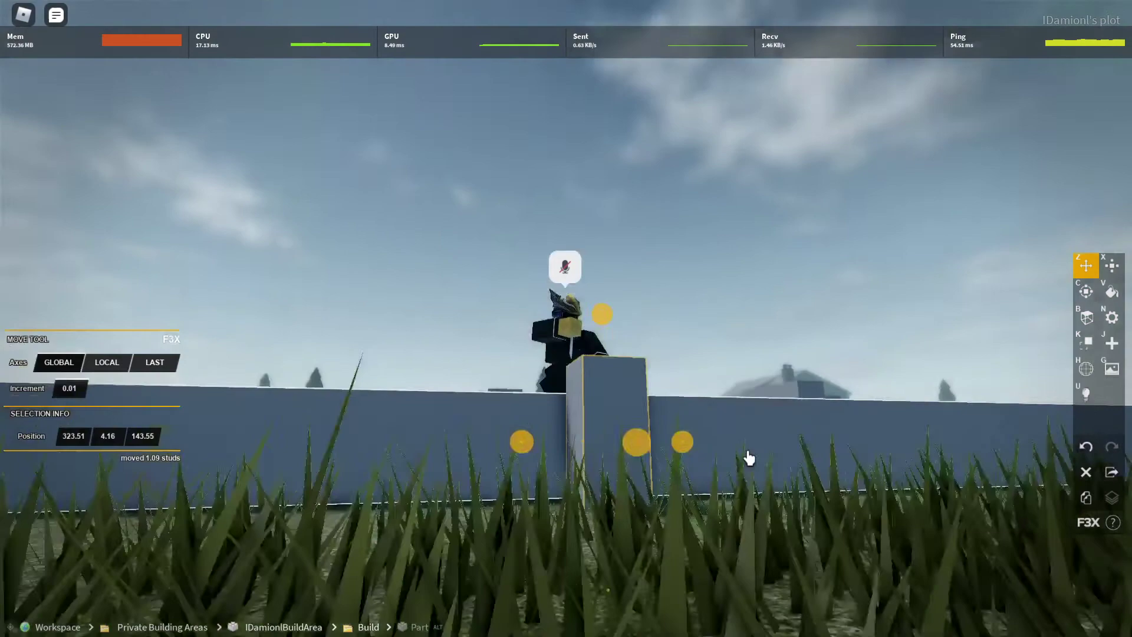
pyautogui.press('a')
pyautogui.press('s')
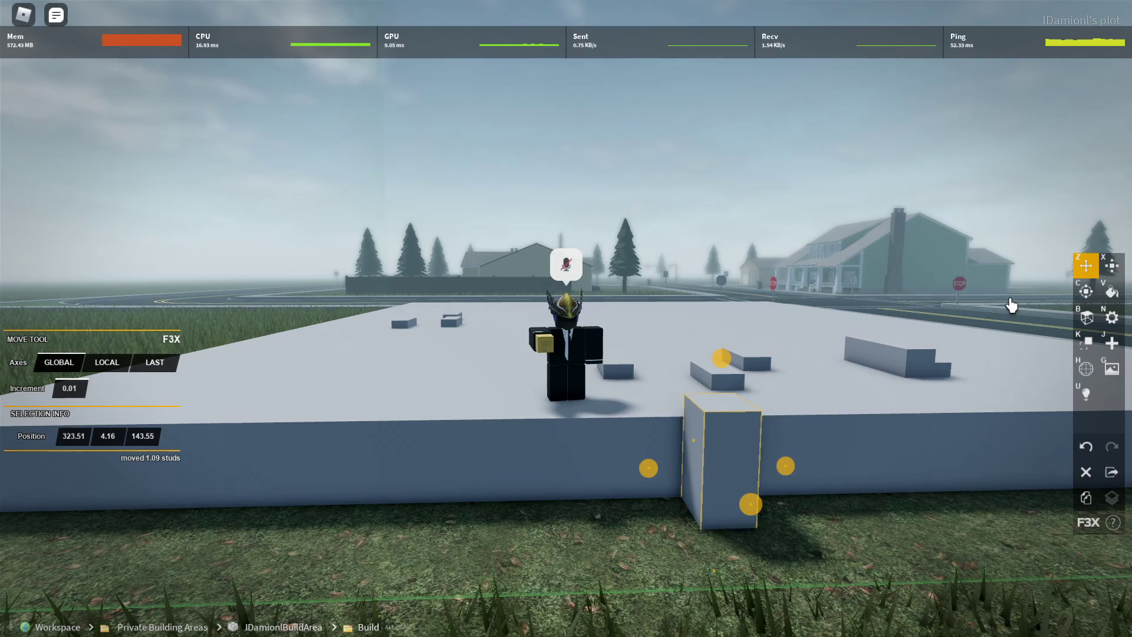
# Resize the staircase's middle step to 5.23 by 2.86 by 6.49 studs.
pyautogui.press('x')
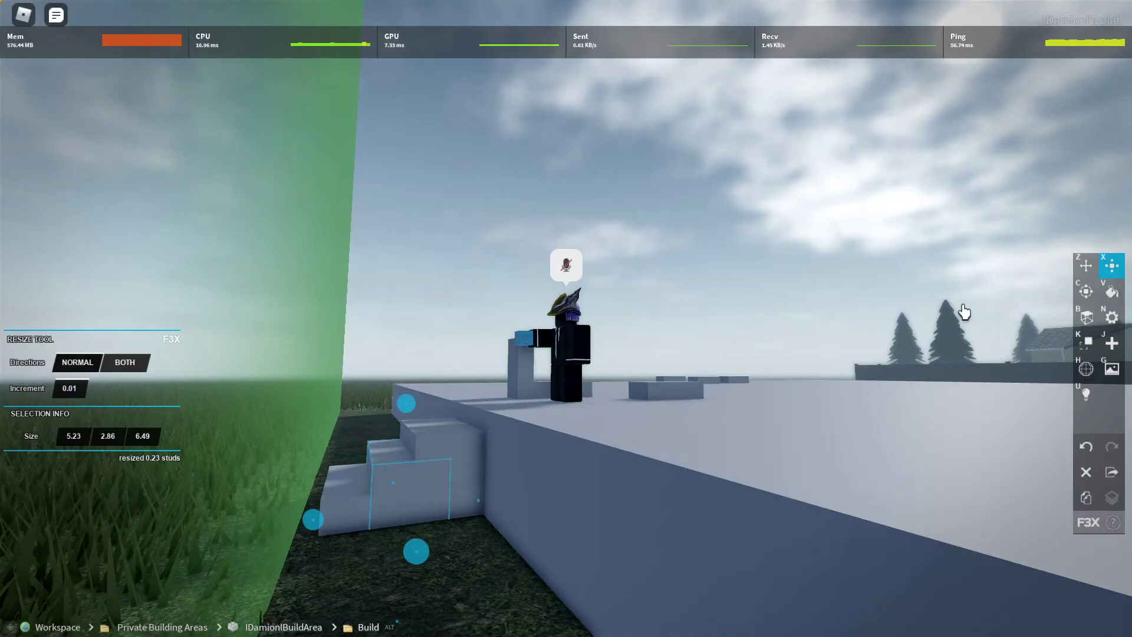
pyautogui.press('z')
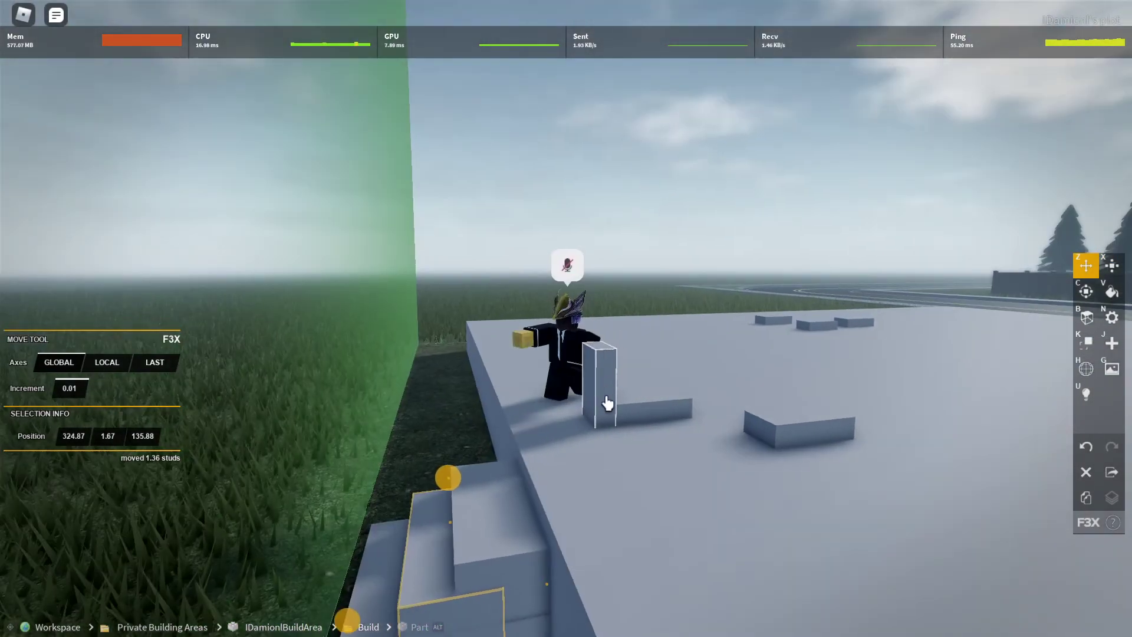
# Place the upright part against the staircase's end at 323.11, 4.115, 132.18 and stretch it into a side wall 6.06 studs long.
pyautogui.moveTo(554, 422); pyautogui.dragTo(521, 537)
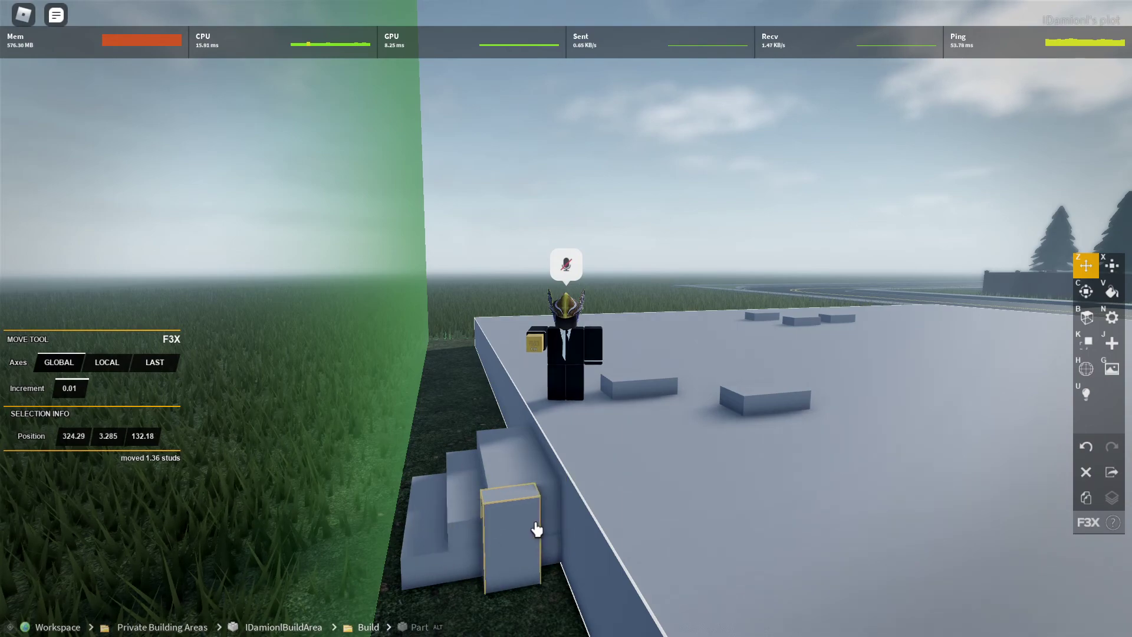
pyautogui.moveTo(552, 520); pyautogui.dragTo(556, 517)
pyautogui.rightClick(579, 500)
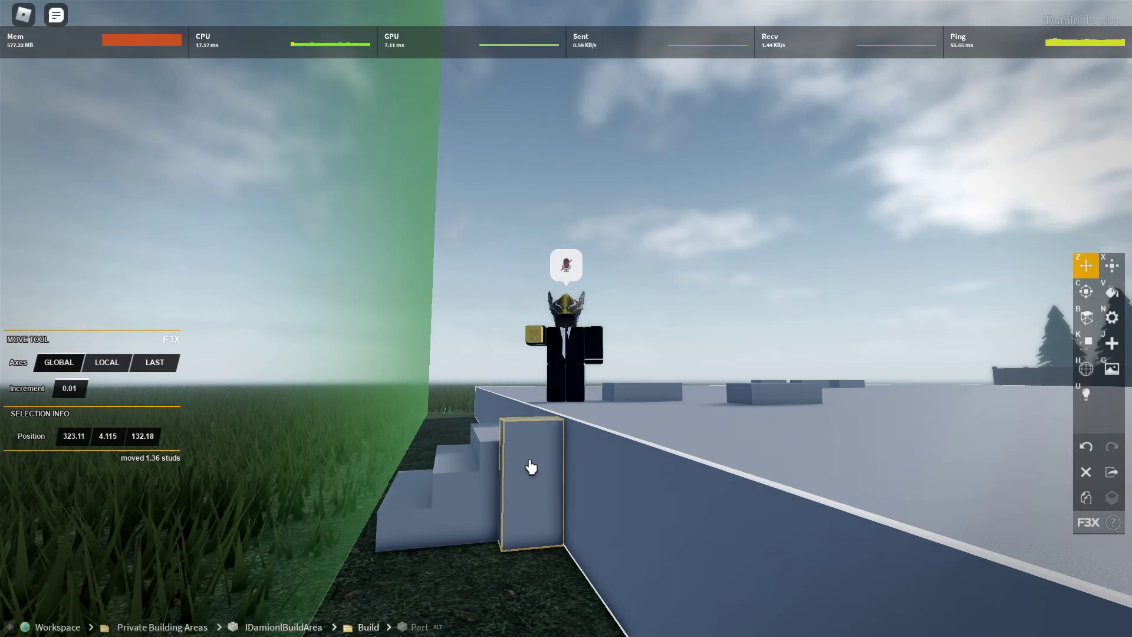
pyautogui.press('x')
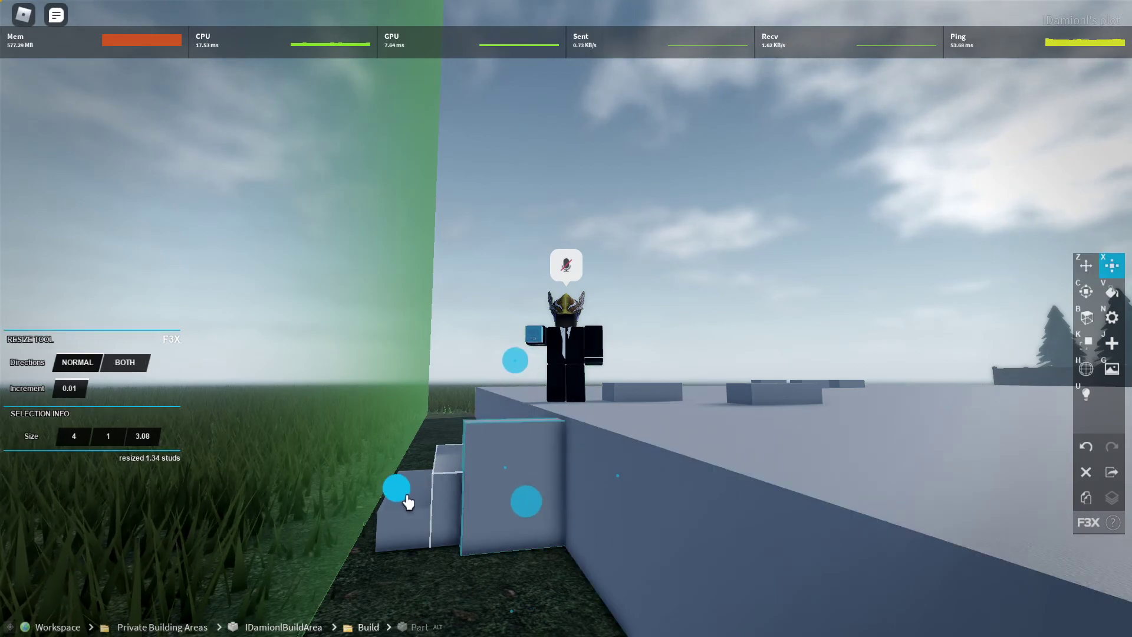
pyautogui.rightClick(493, 500)
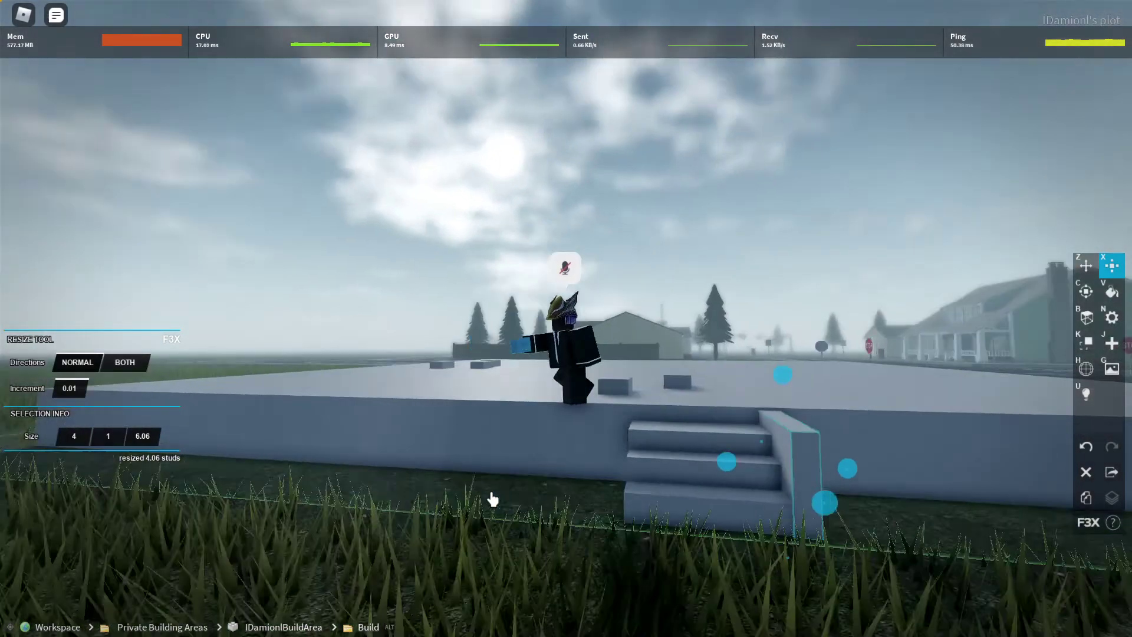
# Put away the building tools and walk around the staircase to examine the steps and the new side wall.
pyautogui.press('d')
pyautogui.rightClick(695, 466)
pyautogui.press('w')
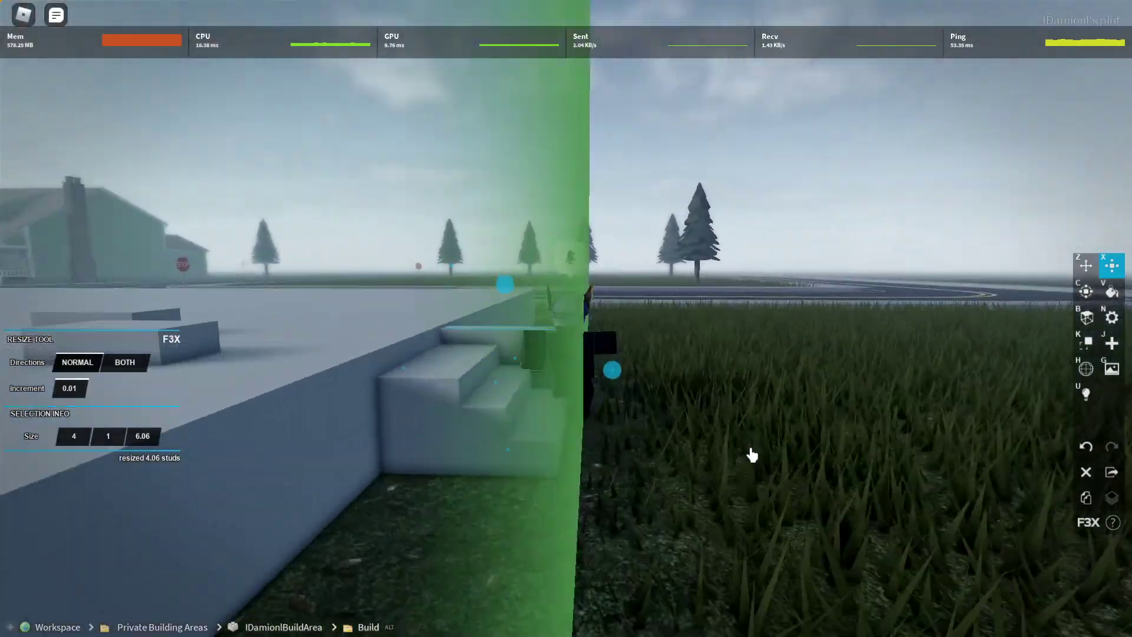
pyautogui.press('c')
pyautogui.press('1')
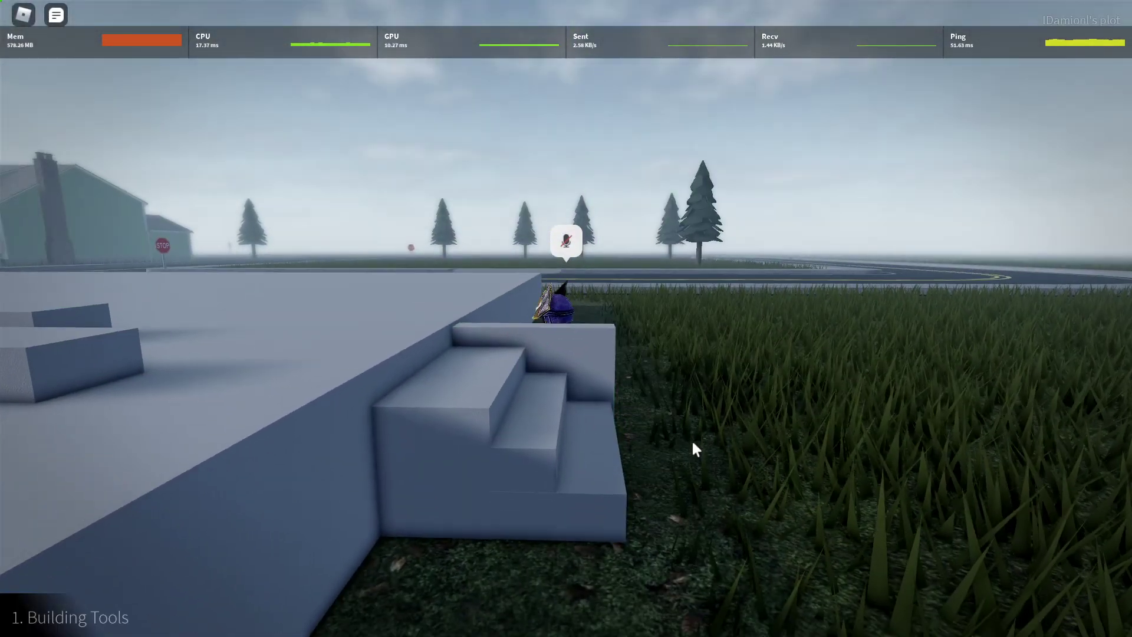
pyautogui.press('a')
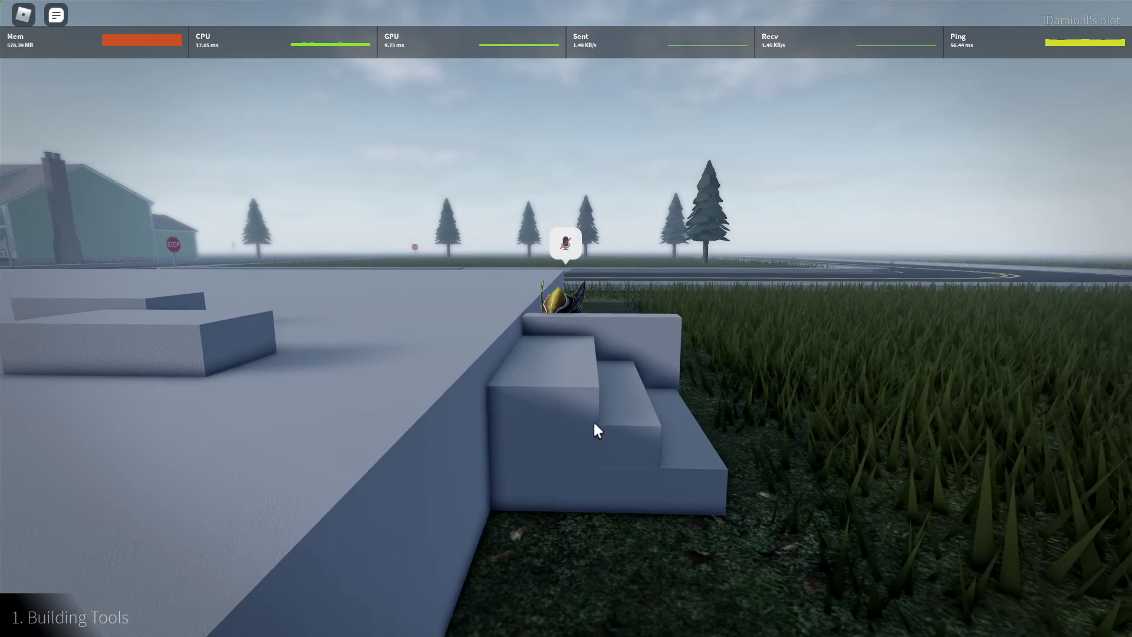
pyautogui.rightClick(592, 429)
pyautogui.press('s')
pyautogui.press('w')
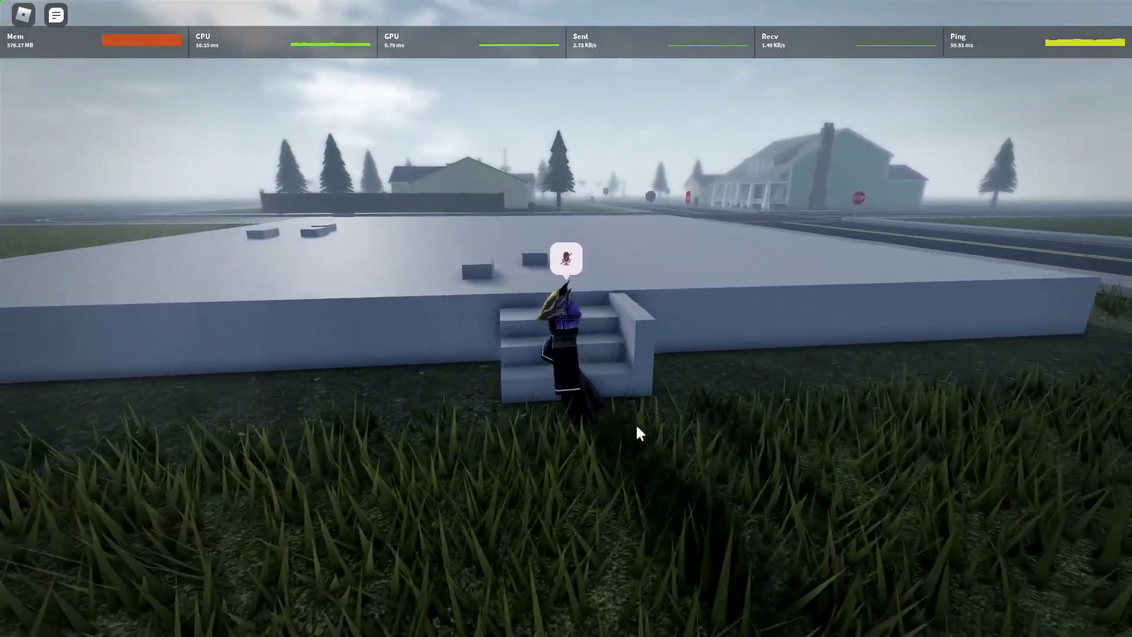
# Re-equip the building tools and move another loose part upright against the staircase's open end at 322.97, 4.025, 139.65.
pyautogui.press('1')
pyautogui.press('z')
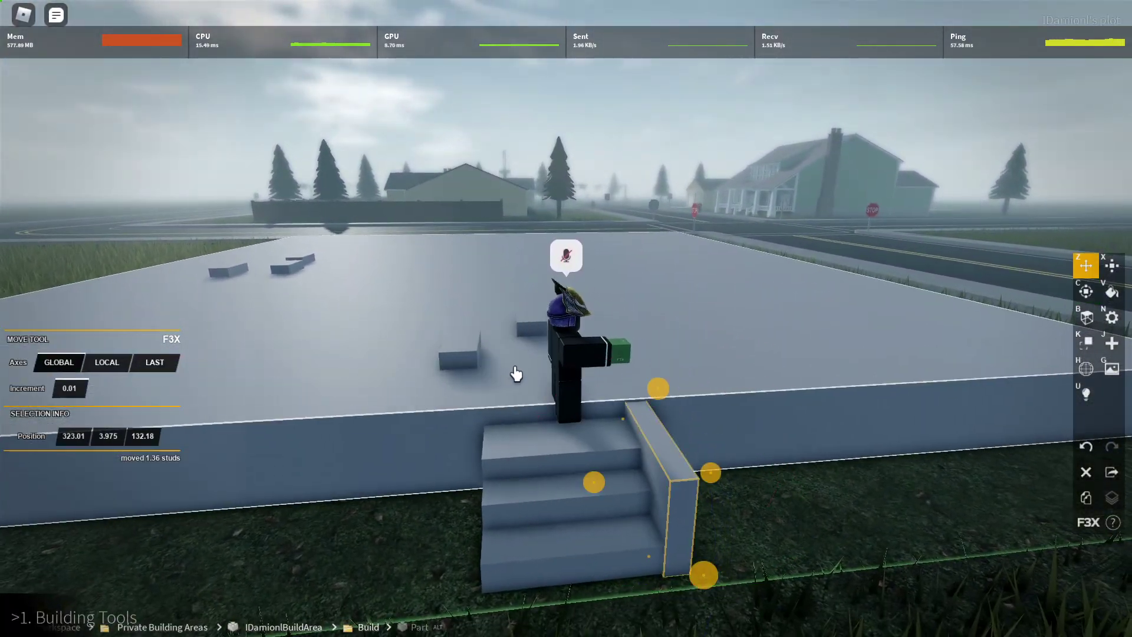
pyautogui.press('s')
pyautogui.rightClick(540, 321)
pyautogui.moveTo(539, 314); pyautogui.dragTo(625, 328)
pyautogui.press('a')
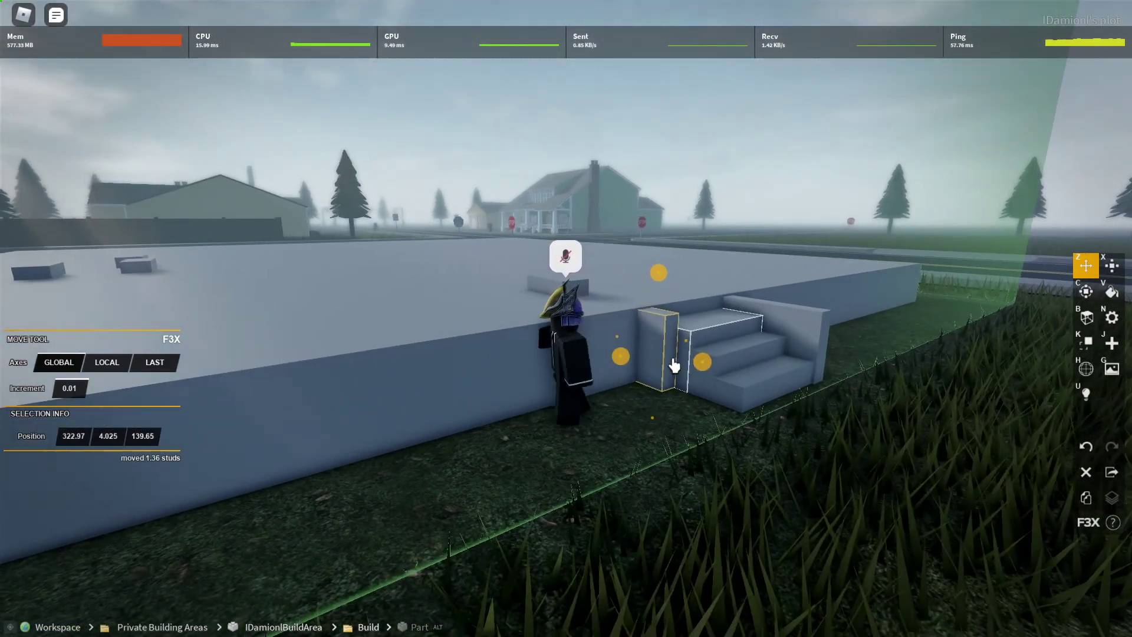
# Resize the second side wall to 4.49 by 1 by 6.05 studs so it spans the staircase's depth.
pyautogui.press('x')
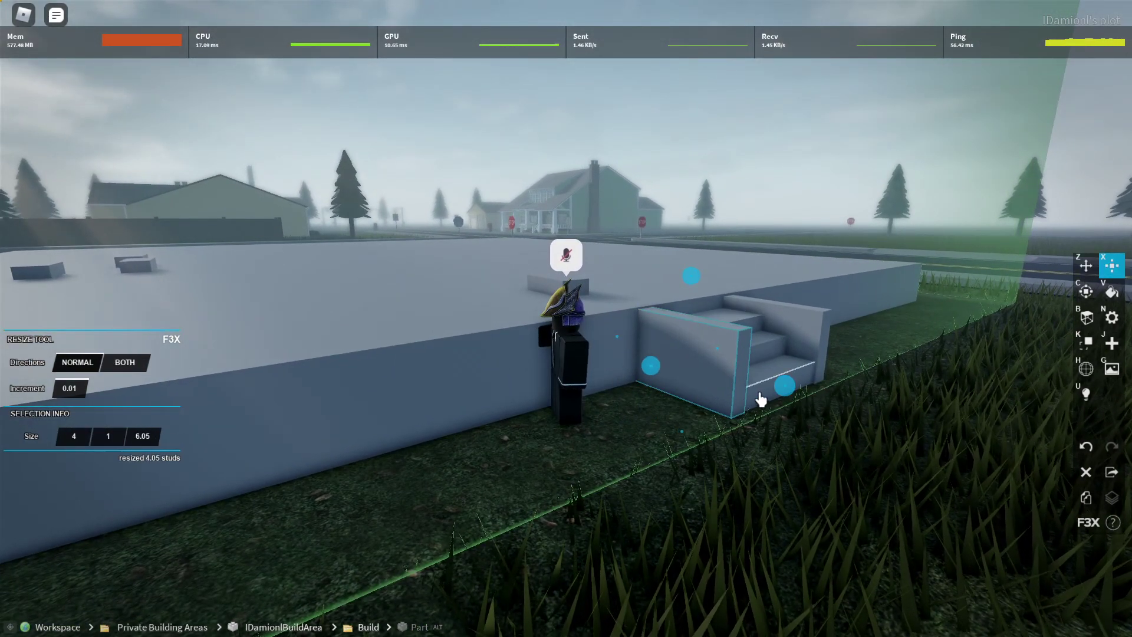
pyautogui.rightClick(693, 400)
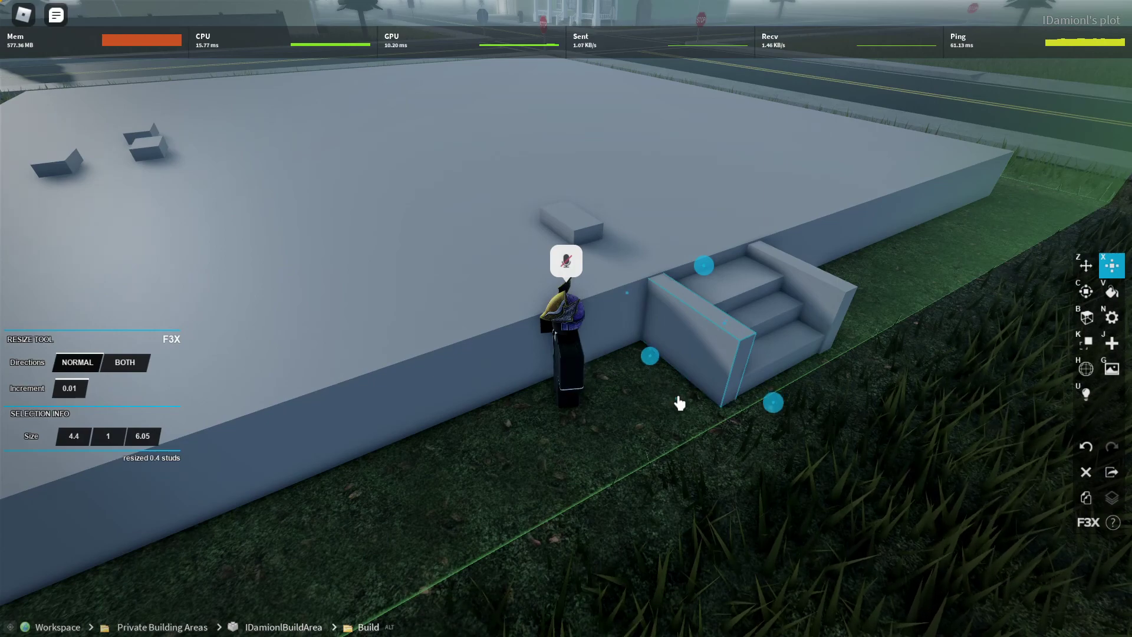
pyautogui.rightClick(736, 292)
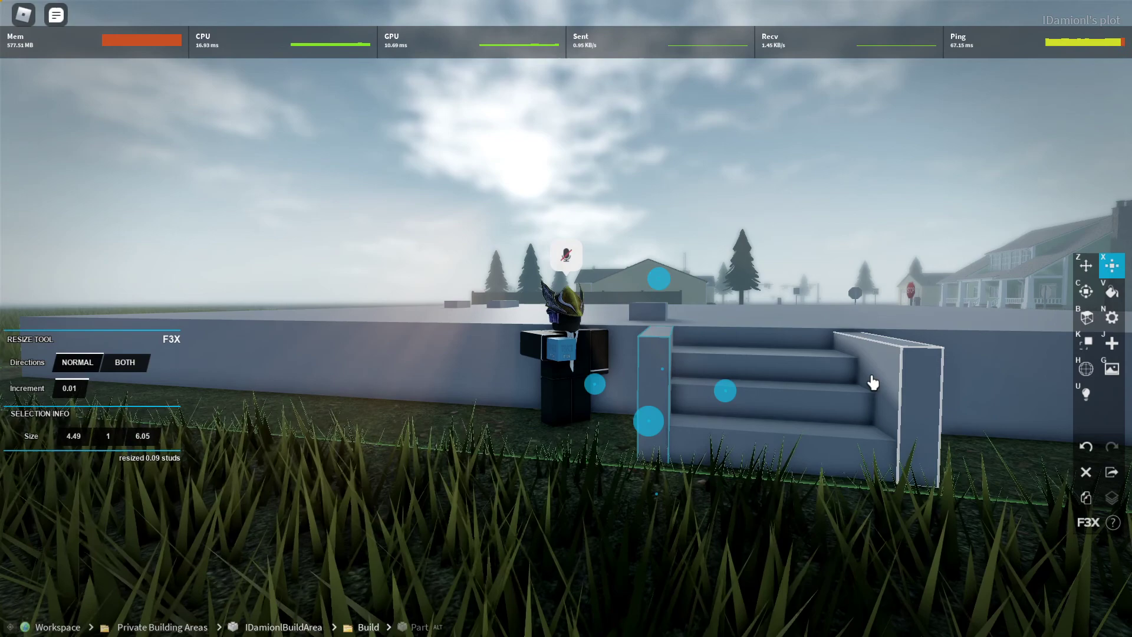
# Resize the first side wall to 4.14 by 1 by 6.06 studs and the staircase's middle step to 5.23 by 2.54 by 6.49.
pyautogui.rightClick(870, 325)
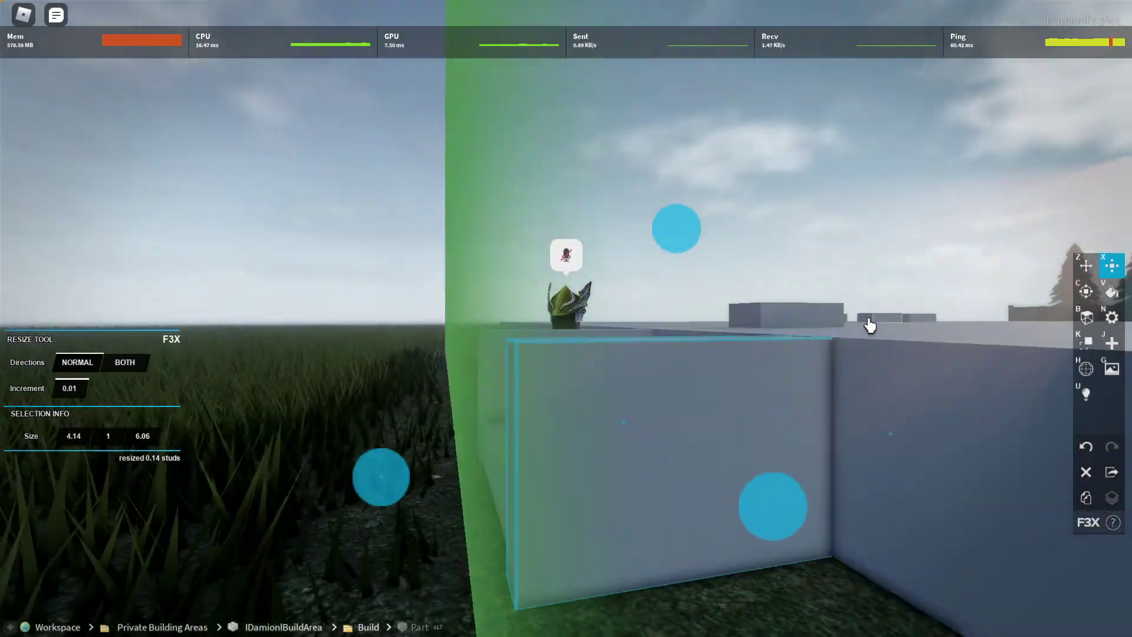
pyautogui.rightClick(870, 325)
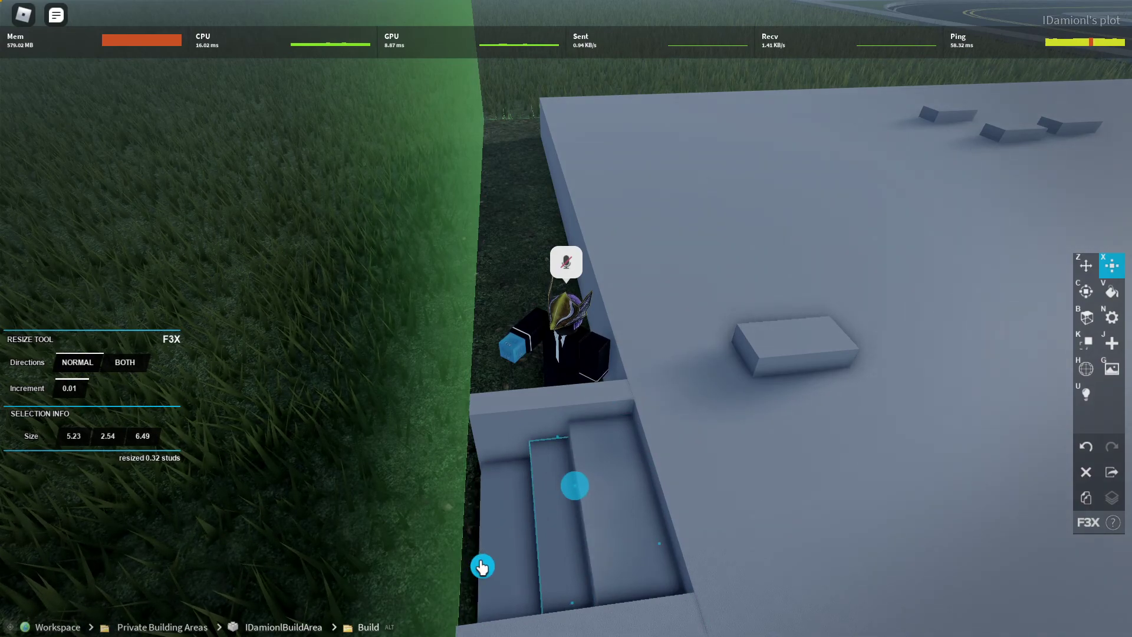
# Inspect the staircase and its side walls at the foundation's edge from several angles.
pyautogui.rightClick(510, 518)
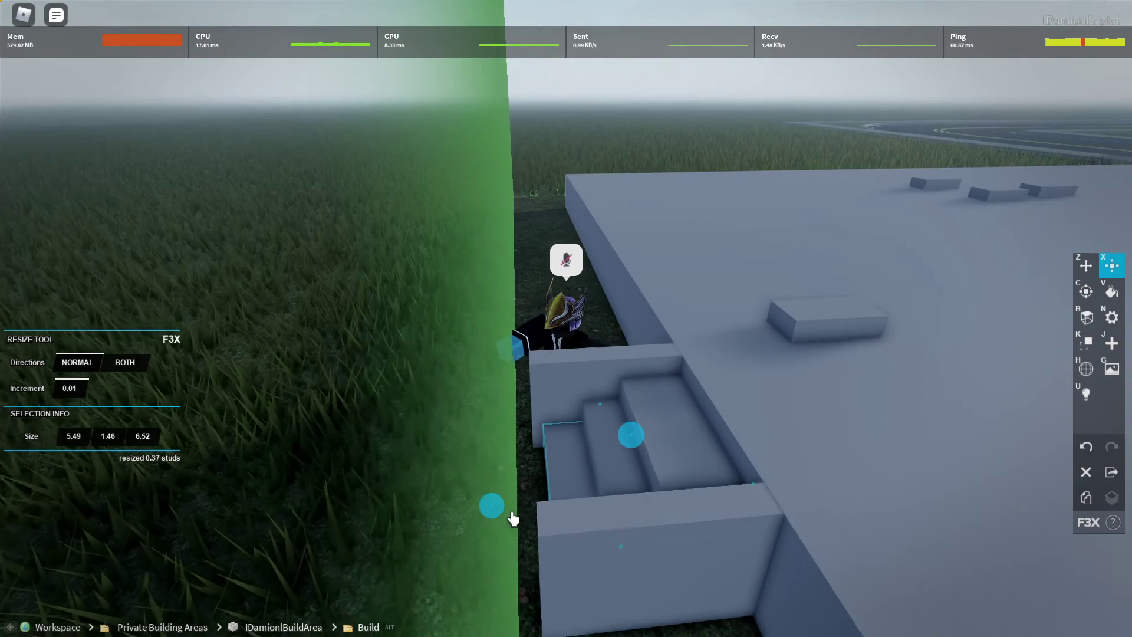
pyautogui.press('a')
pyautogui.press('d')
pyautogui.rightClick(699, 472)
pyautogui.press('s')
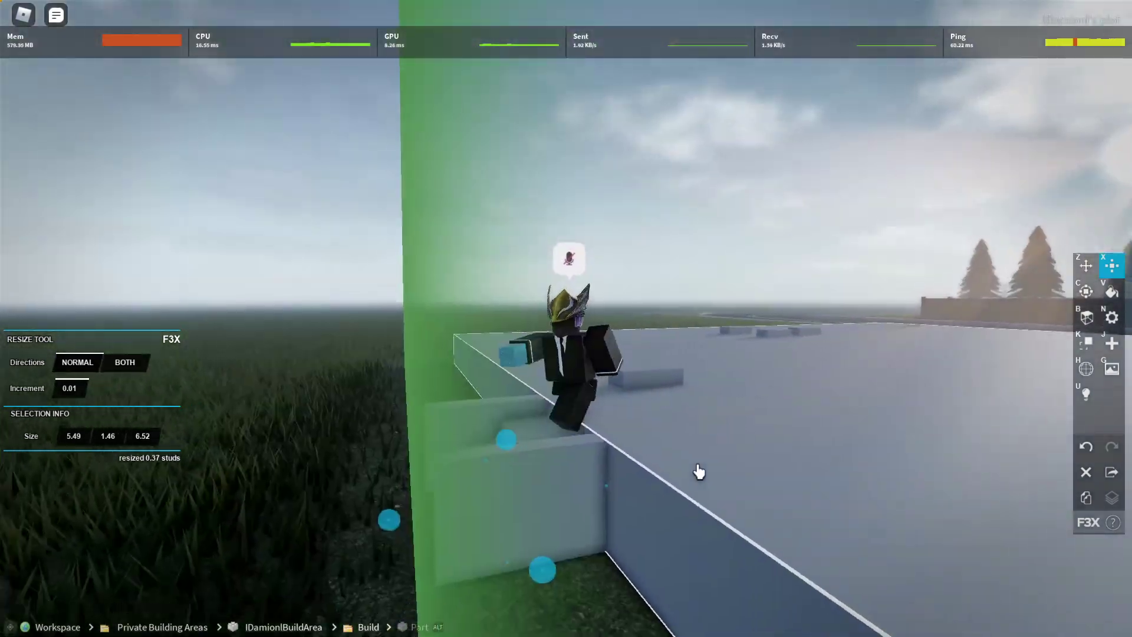
pyautogui.press('a')
pyautogui.press('d')
pyautogui.press('w')
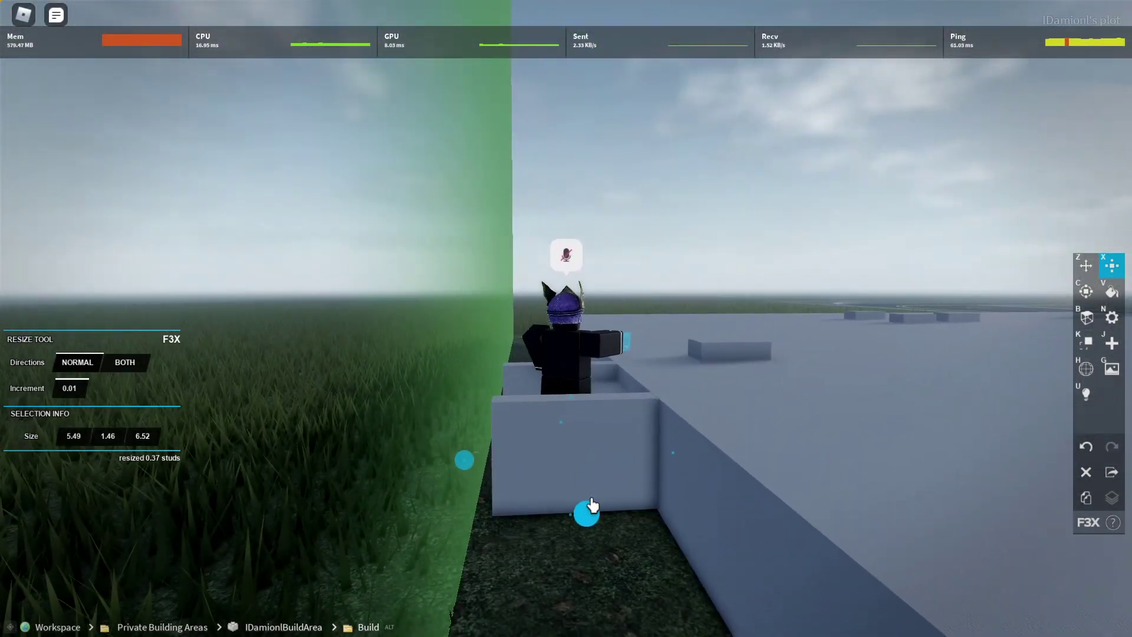
pyautogui.press('d')
pyautogui.press('space')
# Move a loose block onto the foundation's roadside corner at about 321.05, 8.13, 98.15.
pyautogui.press('z')
pyautogui.click(710, 415)
pyautogui.rightClick(729, 431)
pyautogui.moveTo(729, 431); pyautogui.dragTo(887, 472)
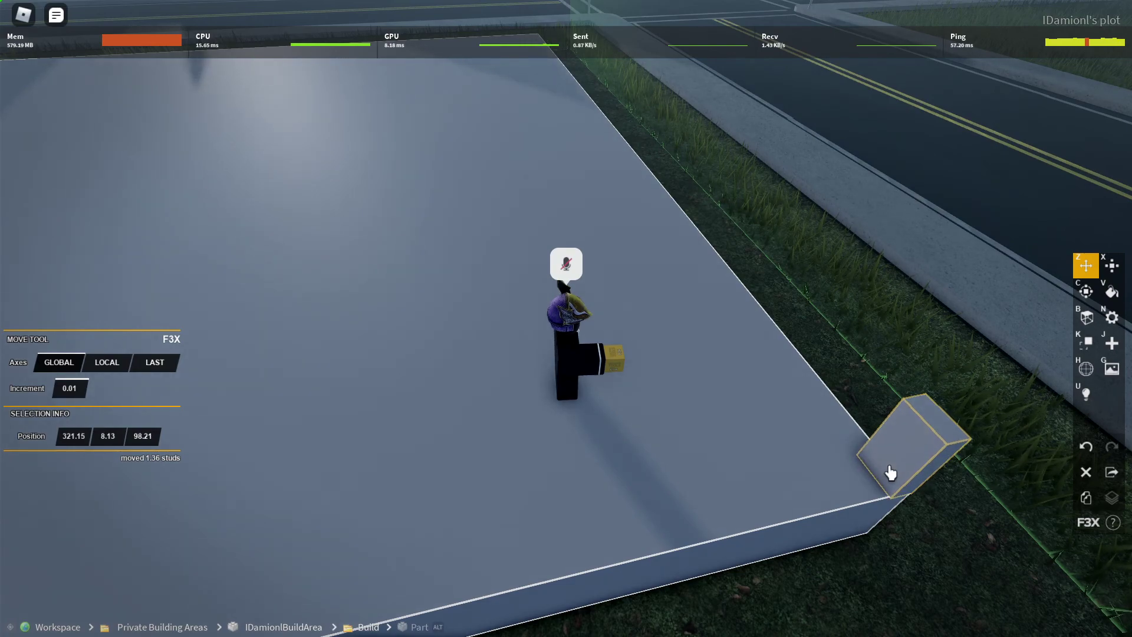
pyautogui.rightClick(912, 457)
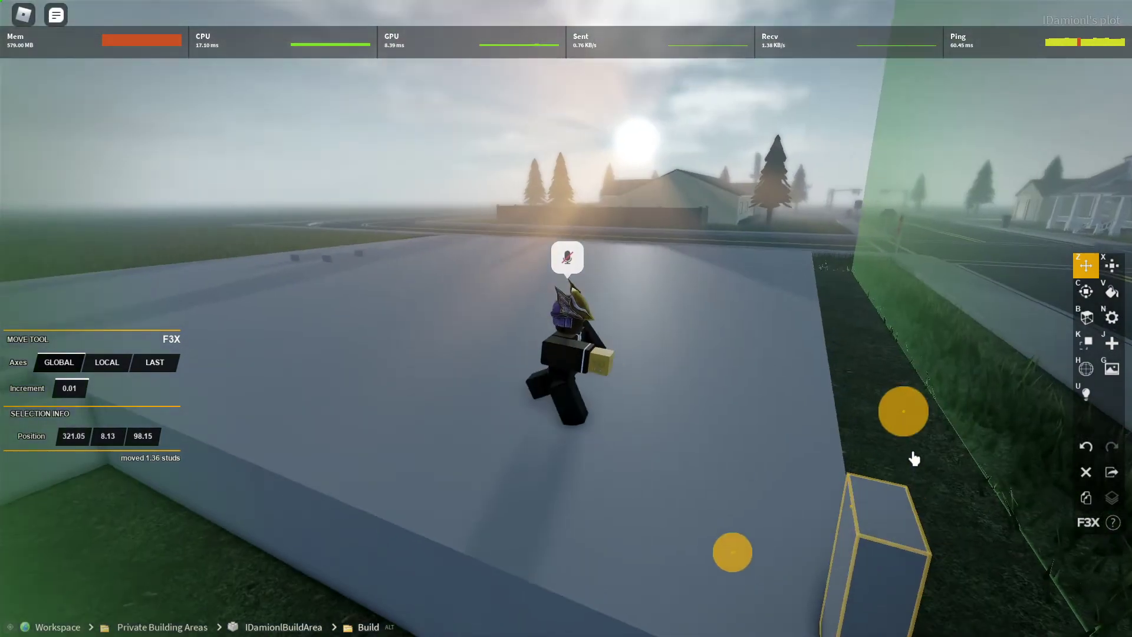
pyautogui.press('a')
# Stretch the corner block along the foundation's edge into a wall about 86.84 studs long.
pyautogui.press('x')
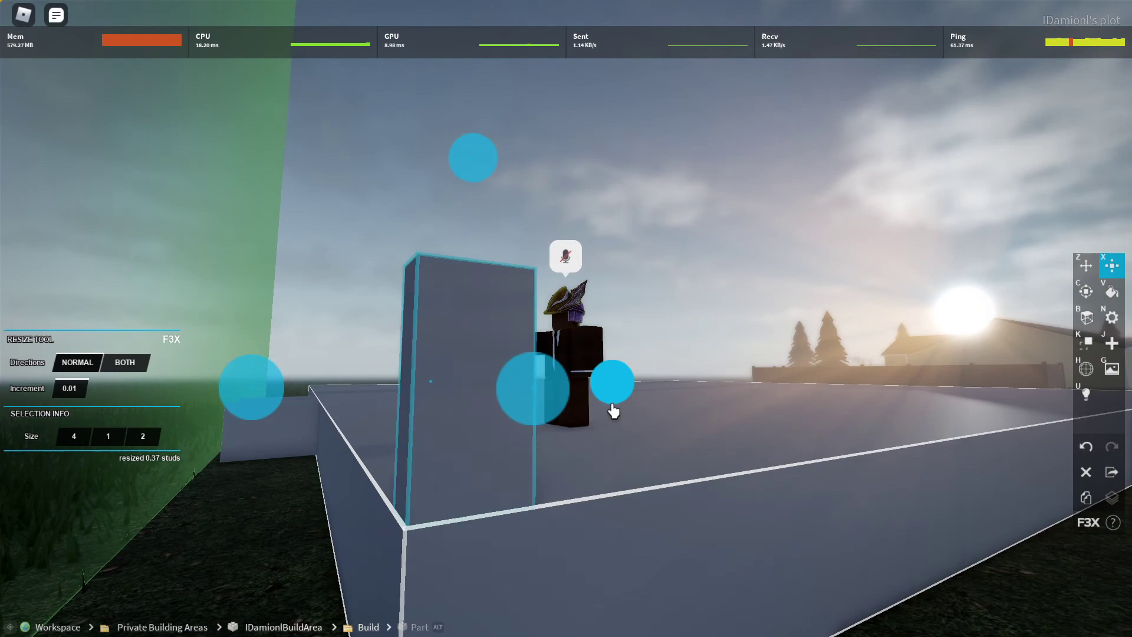
pyautogui.moveTo(611, 407); pyautogui.dragTo(786, 434)
pyautogui.moveTo(576, 285); pyautogui.dragTo(566, 177)
# Set the time of day to 8 with the chat command !time 8.
pyautogui.press('/')
pyautogui.write('!time')
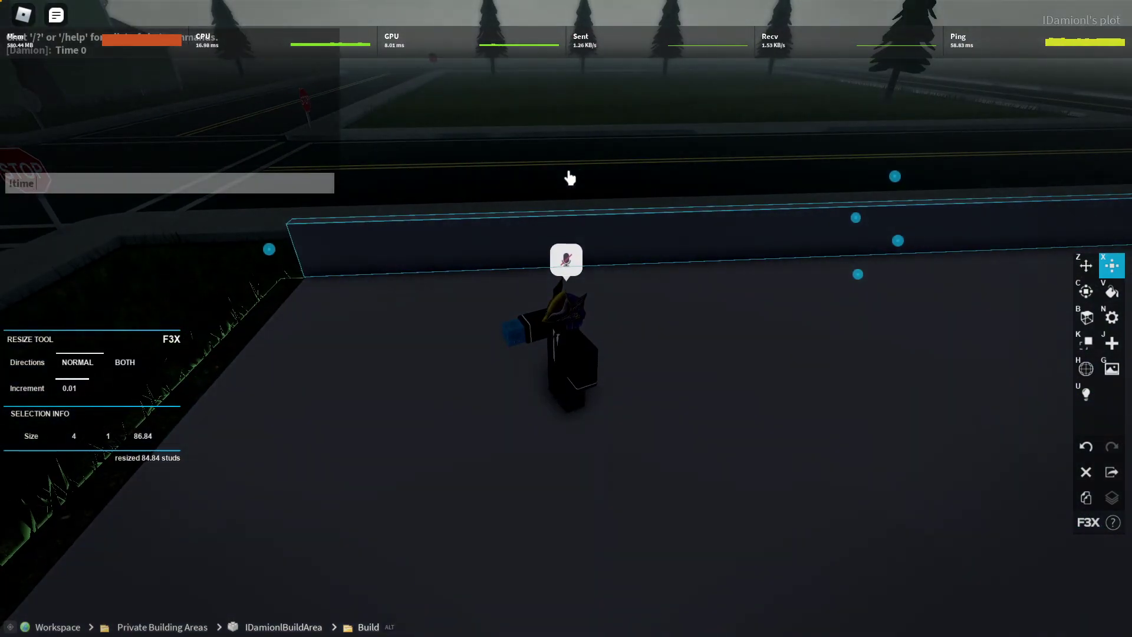
pyautogui.write(' 8')
pyautogui.press('Return')
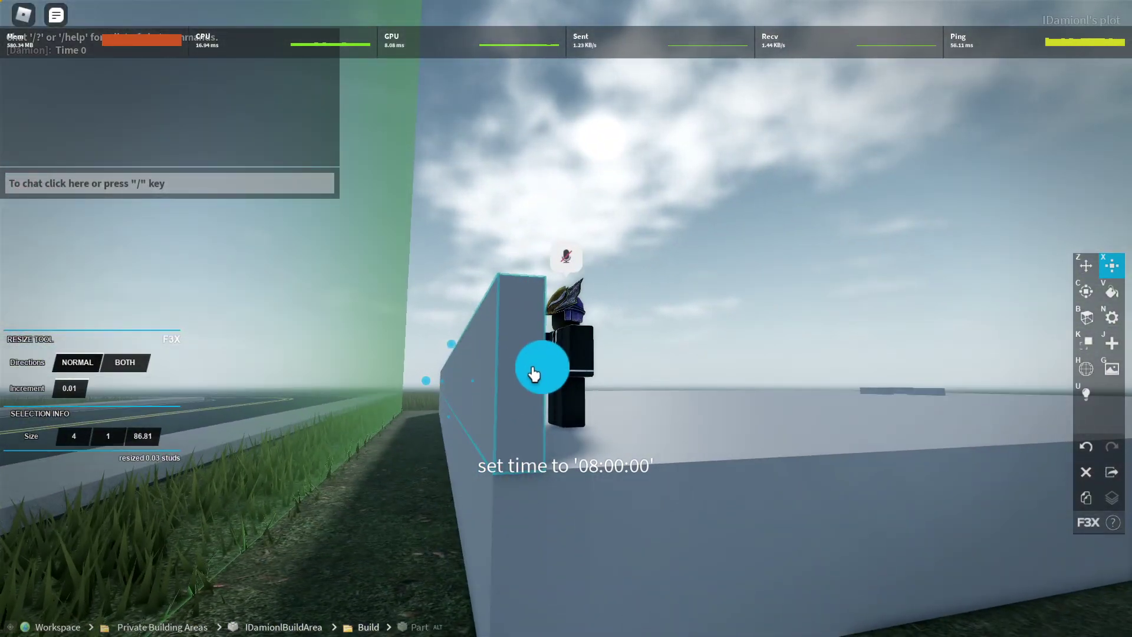
# Trim the new edge wall's length to 86.7 studs so its end lines up with the foundation.
pyautogui.moveTo(581, 349); pyautogui.dragTo(582, 349)
pyautogui.press('w')
pyautogui.press('w')
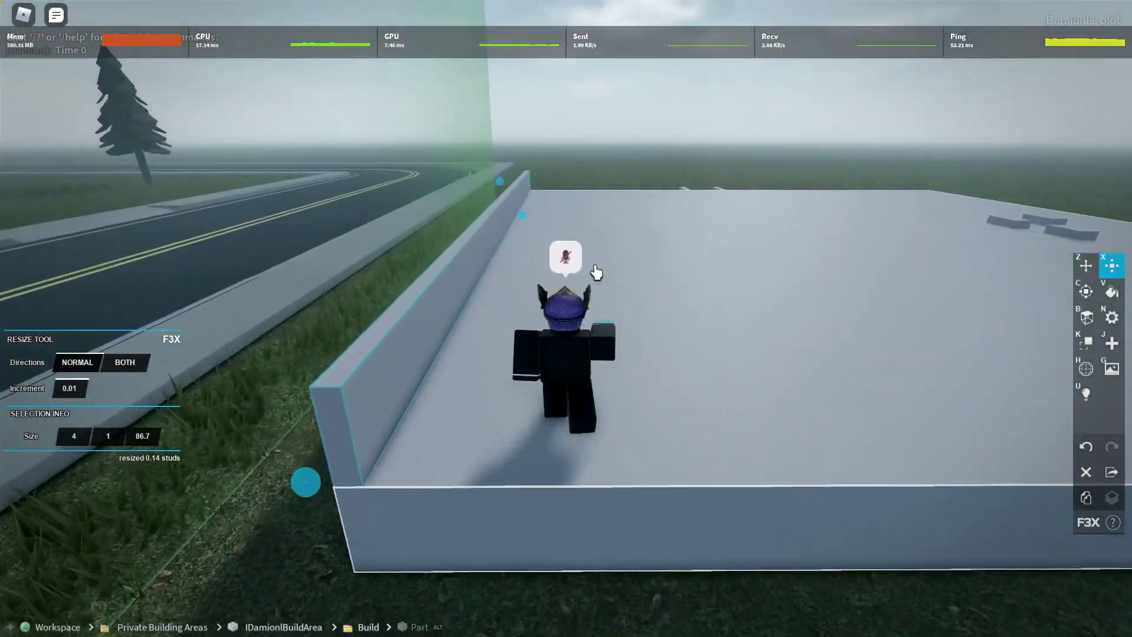
# Move a loose block against one side of the roadside stairs at about 234.13, 3.96, 131.76.
pyautogui.press('z')
pyautogui.press('d')
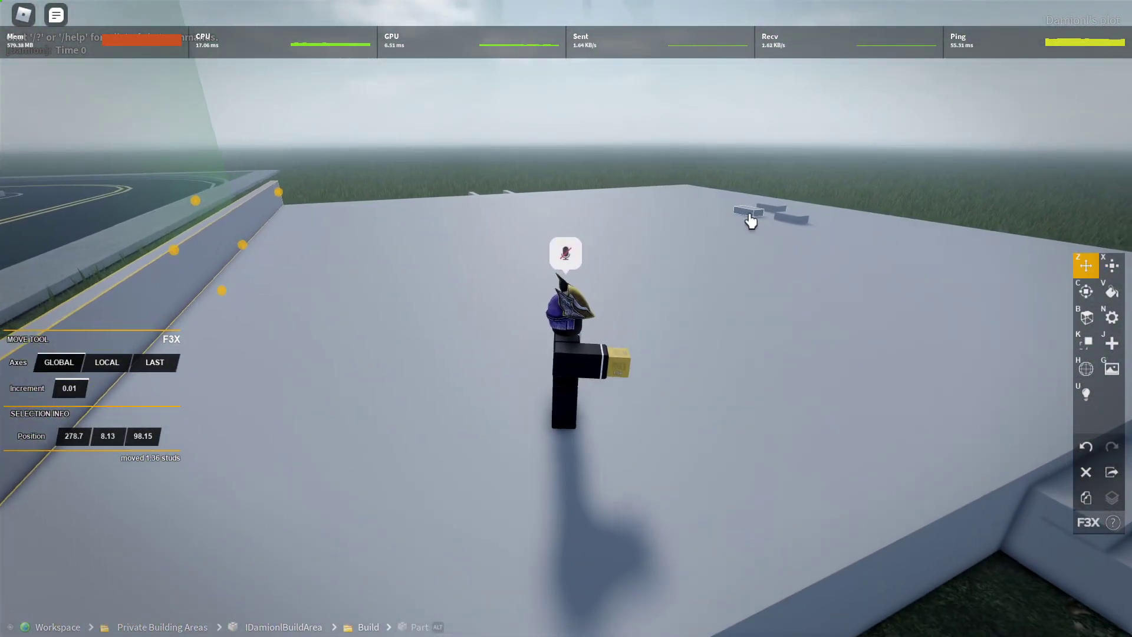
pyautogui.moveTo(745, 220); pyautogui.dragTo(722, 237)
pyautogui.press('s')
pyautogui.click(750, 373)
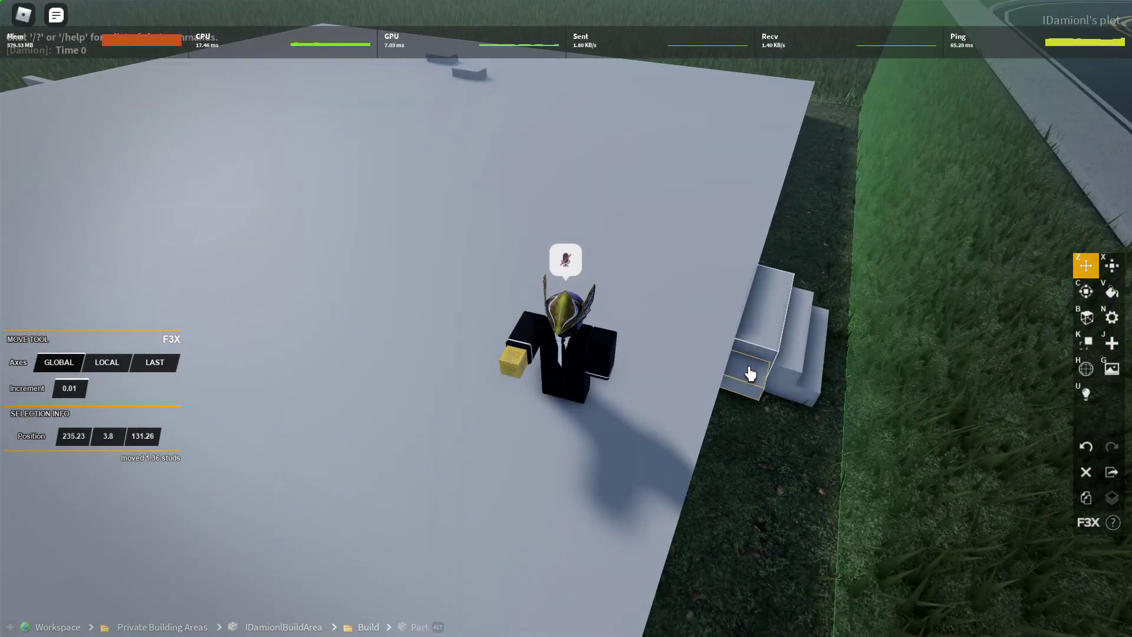
pyautogui.moveTo(770, 382); pyautogui.dragTo(652, 259)
pyautogui.press('a')
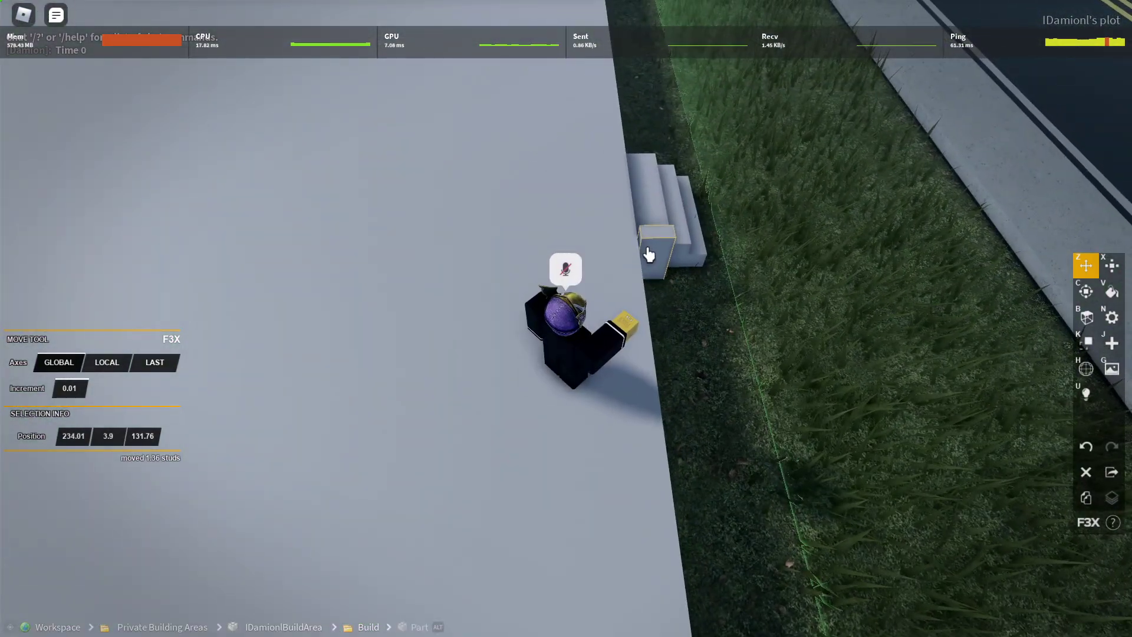
pyautogui.rightClick(687, 255)
pyautogui.press('d')
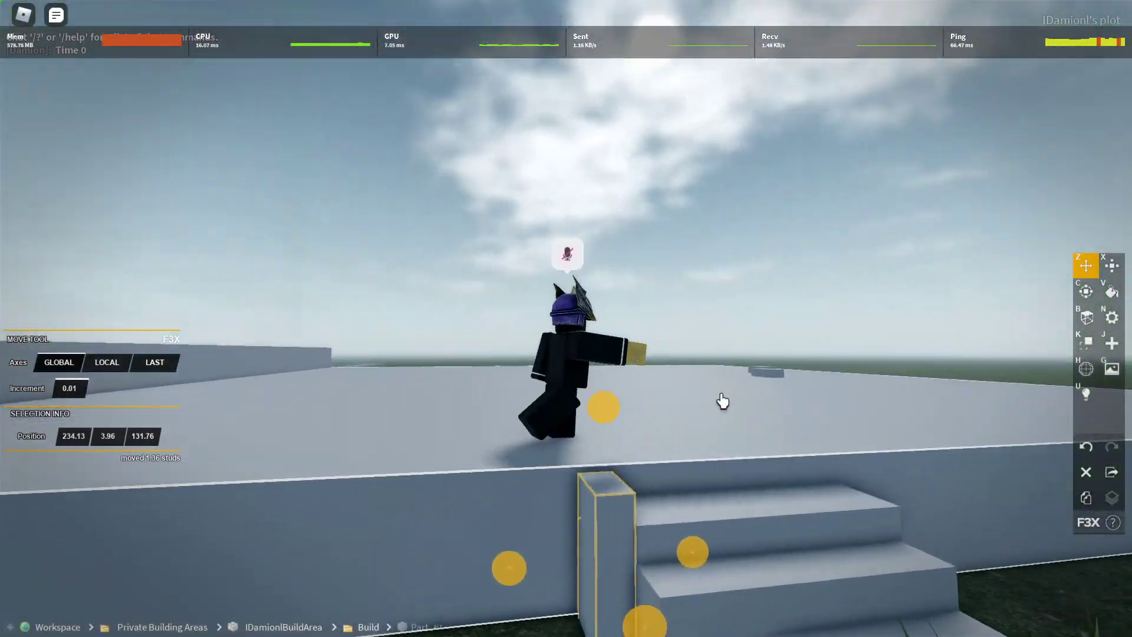
# Move another block to the opposite side of the stairs, flush against the foundation, at about 234.24, 4.13, 140.43.
pyautogui.moveTo(737, 377); pyautogui.dragTo(500, 473)
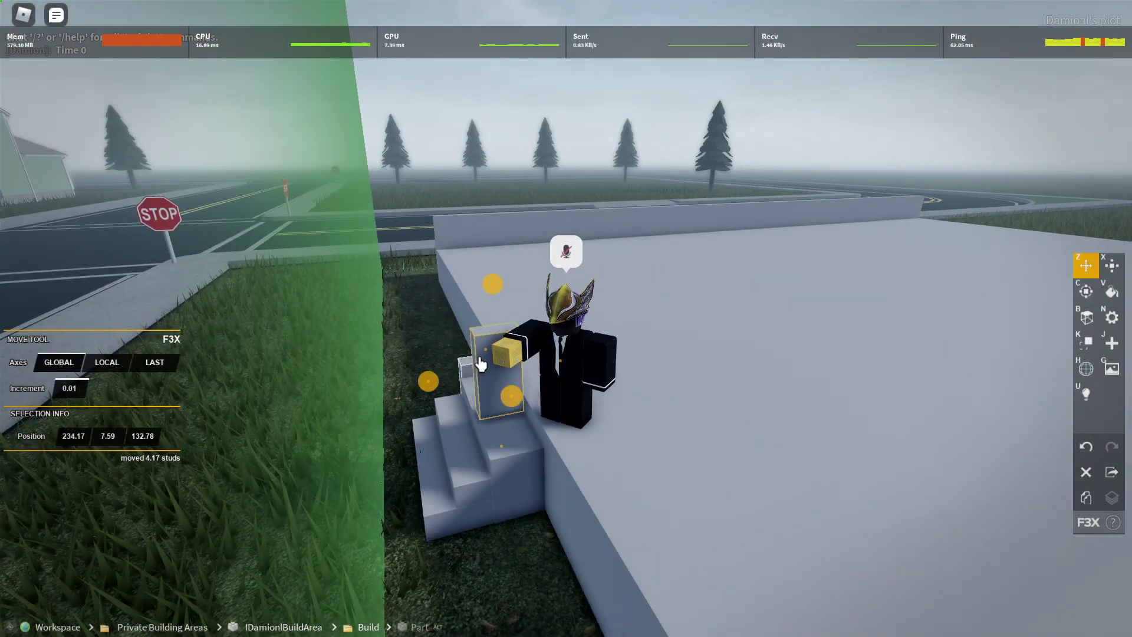
pyautogui.moveTo(481, 364); pyautogui.dragTo(514, 482)
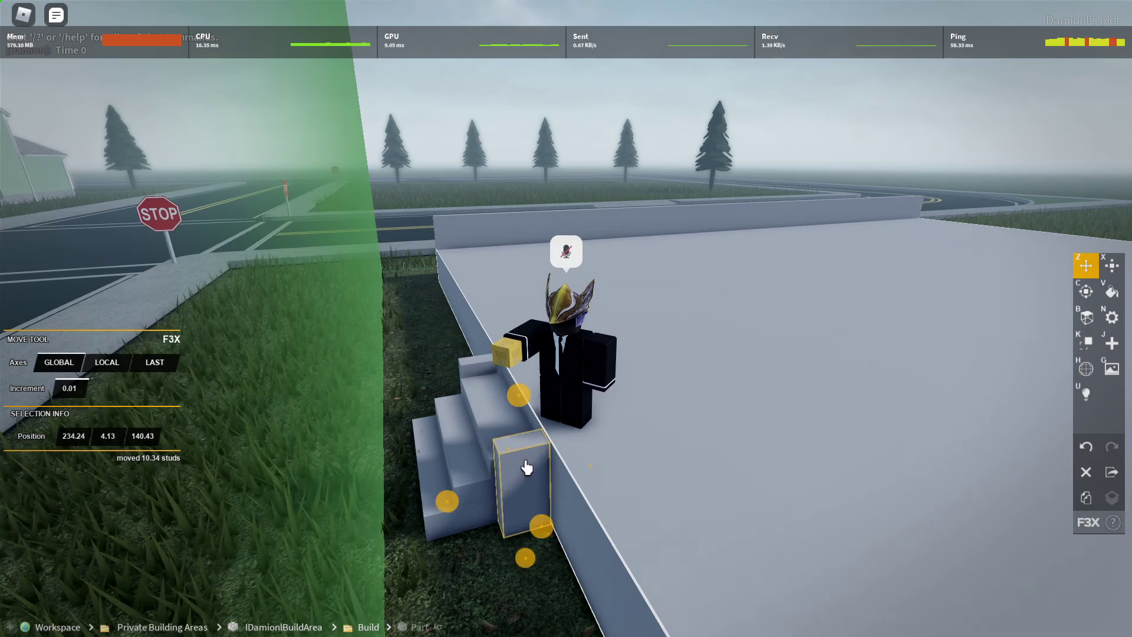
pyautogui.moveTo(527, 467); pyautogui.dragTo(461, 500)
# Lengthen the second stair-side block to 5.05 studs to cover the full depth of the steps.
pyautogui.press('x')
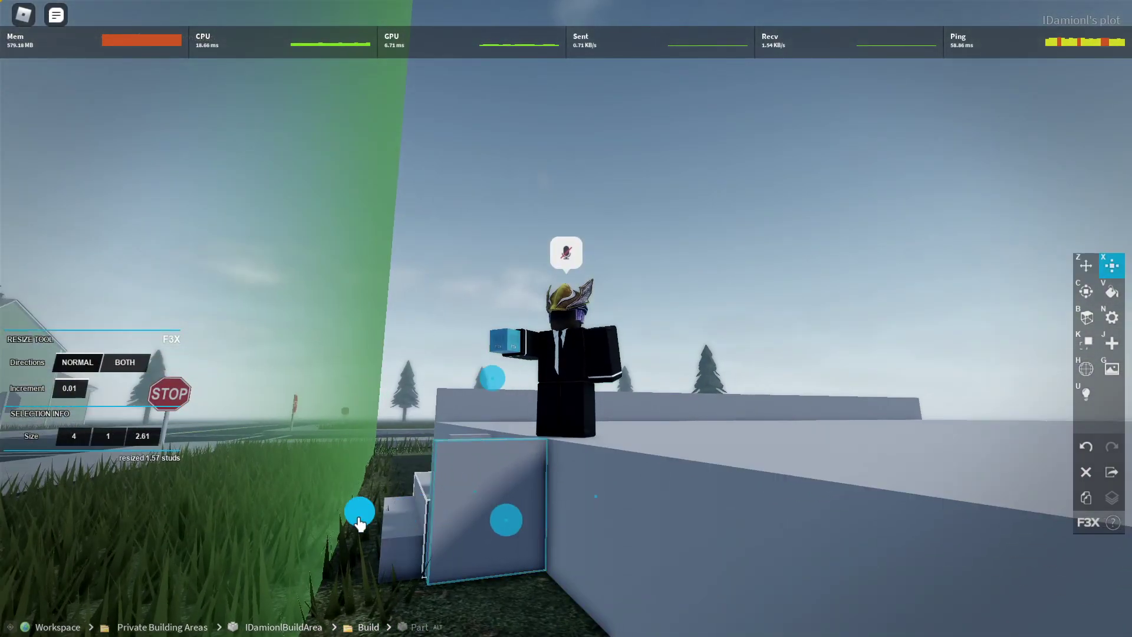
pyautogui.moveTo(630, 459); pyautogui.dragTo(633, 459)
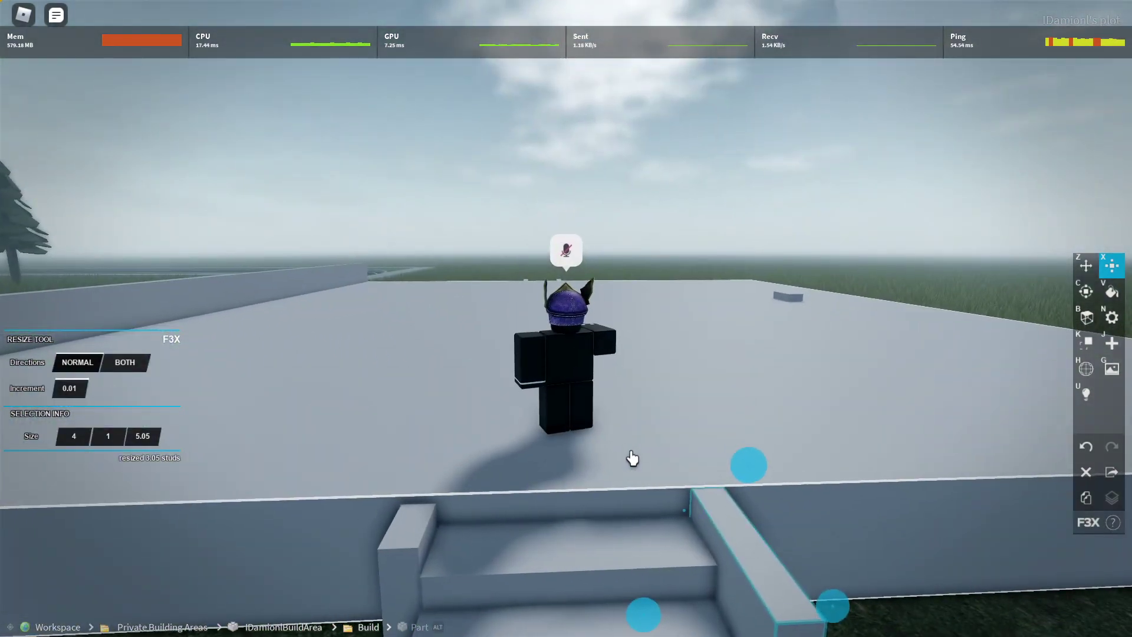
pyautogui.press('s')
pyautogui.press('w')
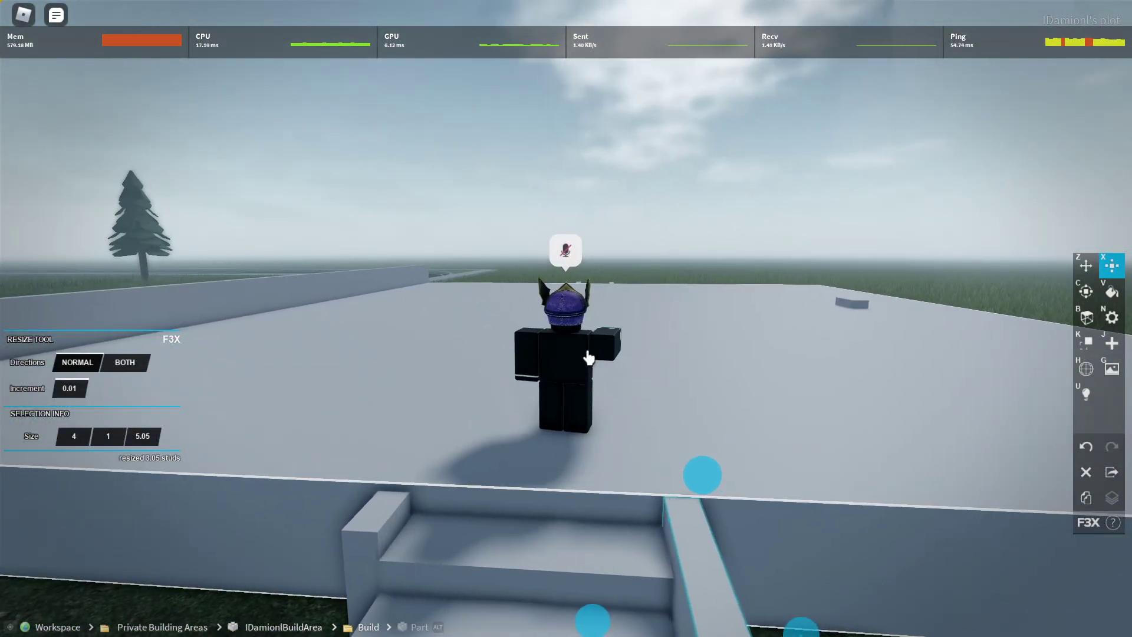
# Move another loose block onto the foundation corner opposite the long wall, at about 237, 8.13, 182.18.
pyautogui.press('w')
pyautogui.press('z')
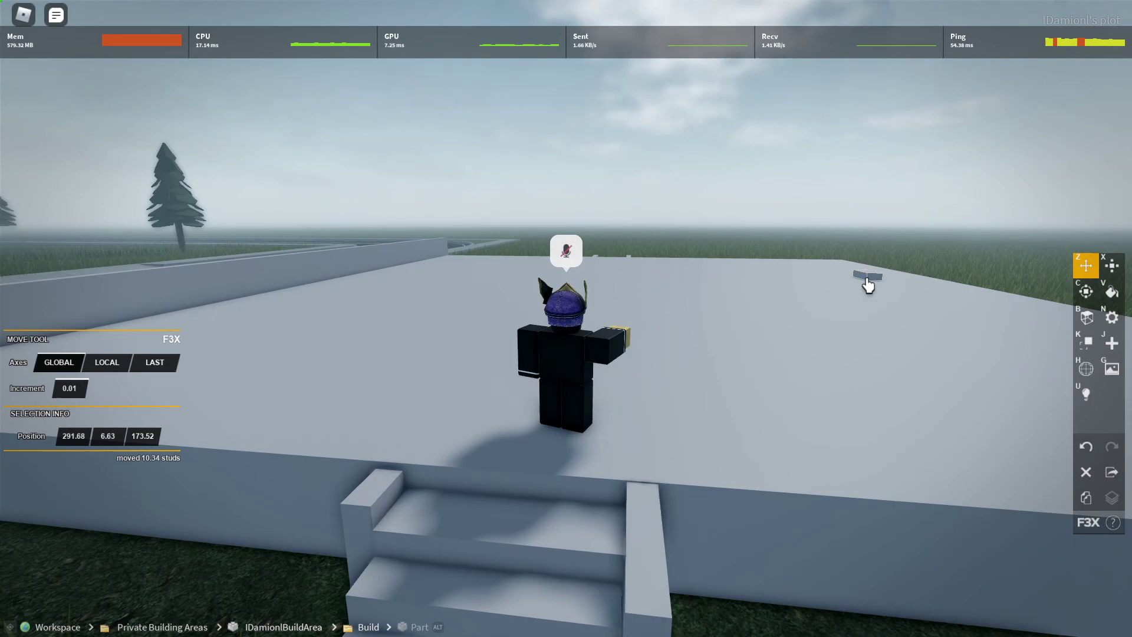
pyautogui.moveTo(868, 286); pyautogui.dragTo(299, 388)
pyautogui.press('w')
pyautogui.press('Left')
pyautogui.press('Left')
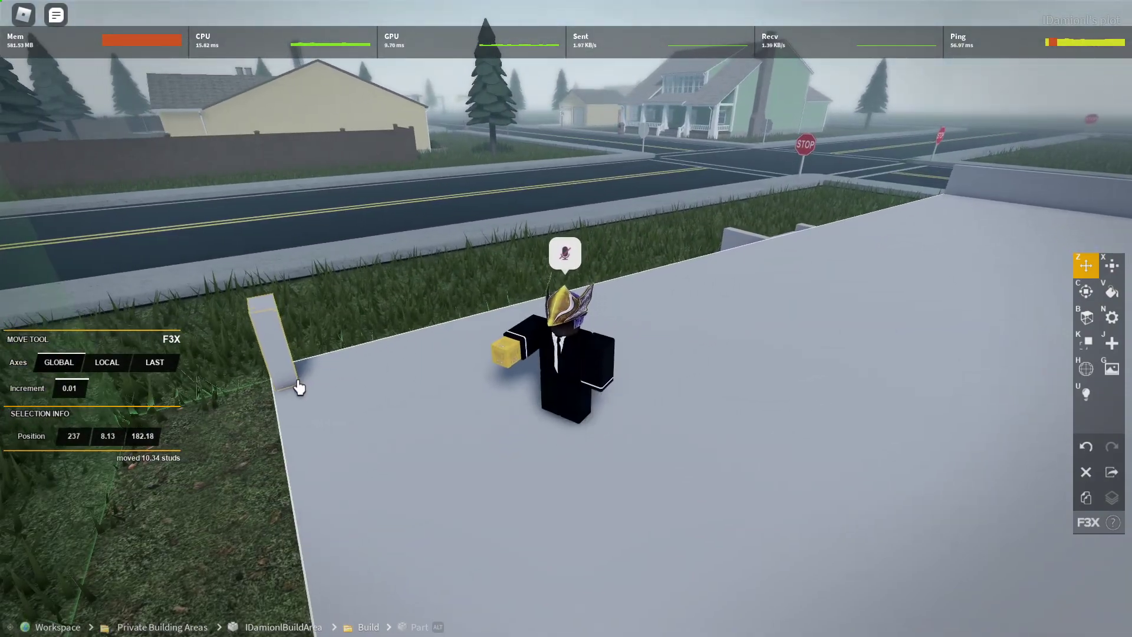
pyautogui.press('a')
# Resize the new corner block to 4 × 0.96 × 2.07 studs to match the foundation's edges.
pyautogui.rightClick(308, 379)
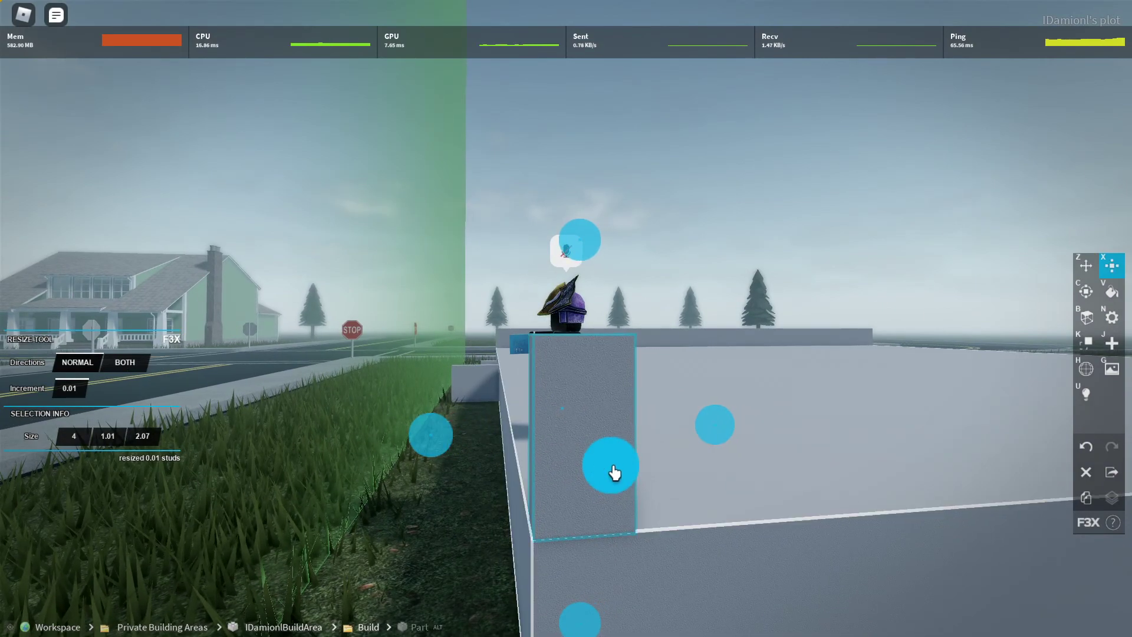
pyautogui.press('Left')
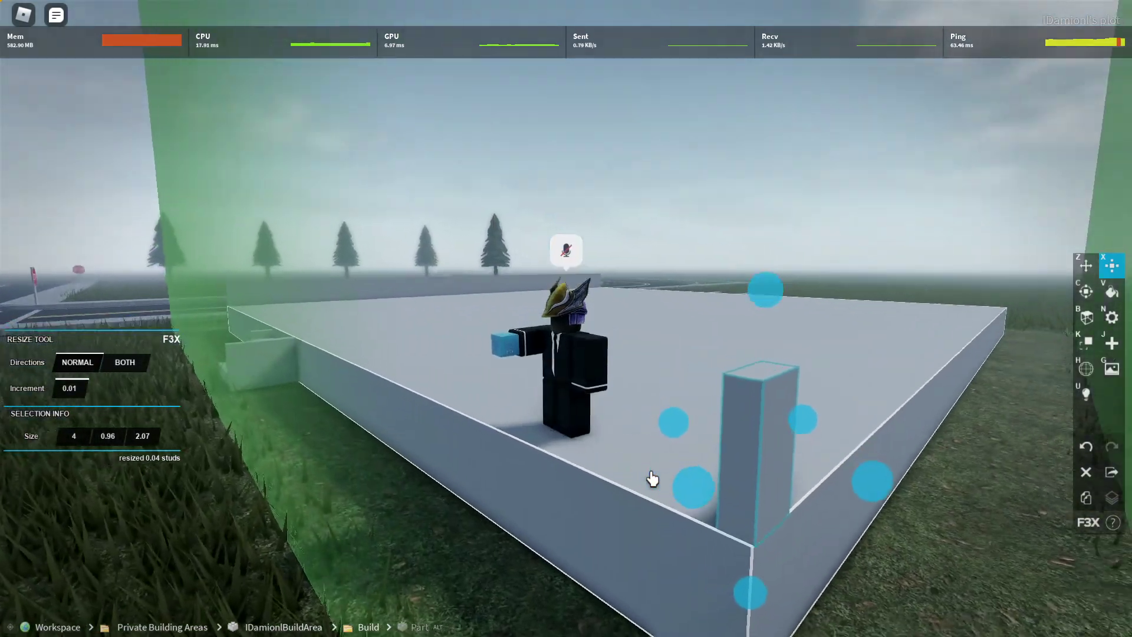
pyautogui.press('z')
pyautogui.press('x')
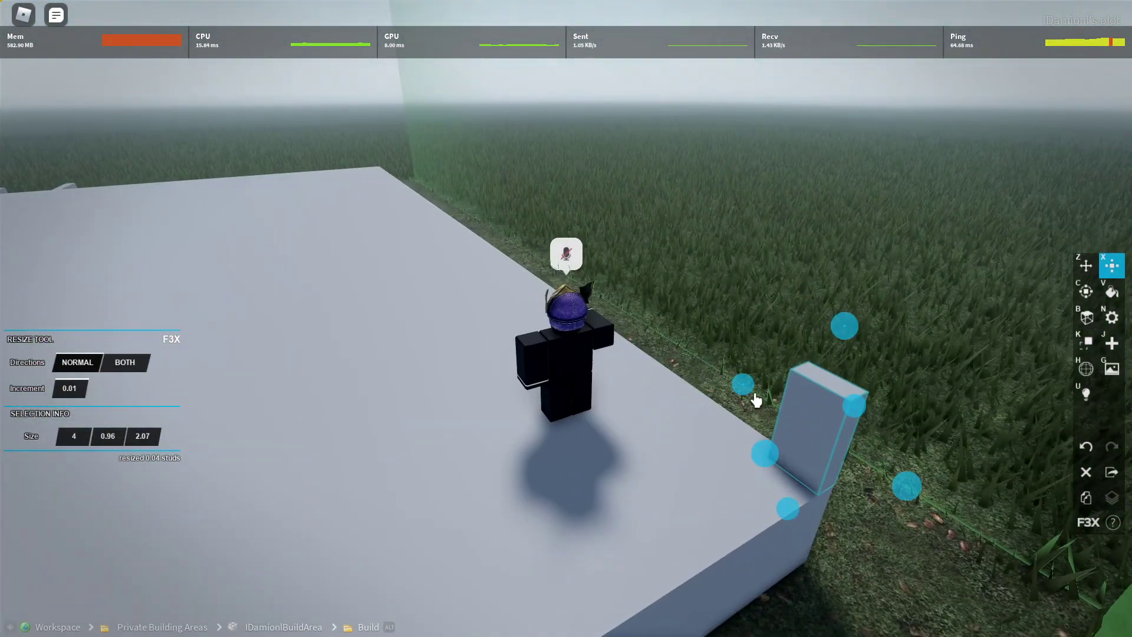
# Stretch the corner block along the foundation's edge into a wall 86.66 studs long.
pyautogui.moveTo(740, 386); pyautogui.dragTo(672, 369)
pyautogui.press('Left')
pyautogui.moveTo(712, 285); pyautogui.dragTo(864, 255)
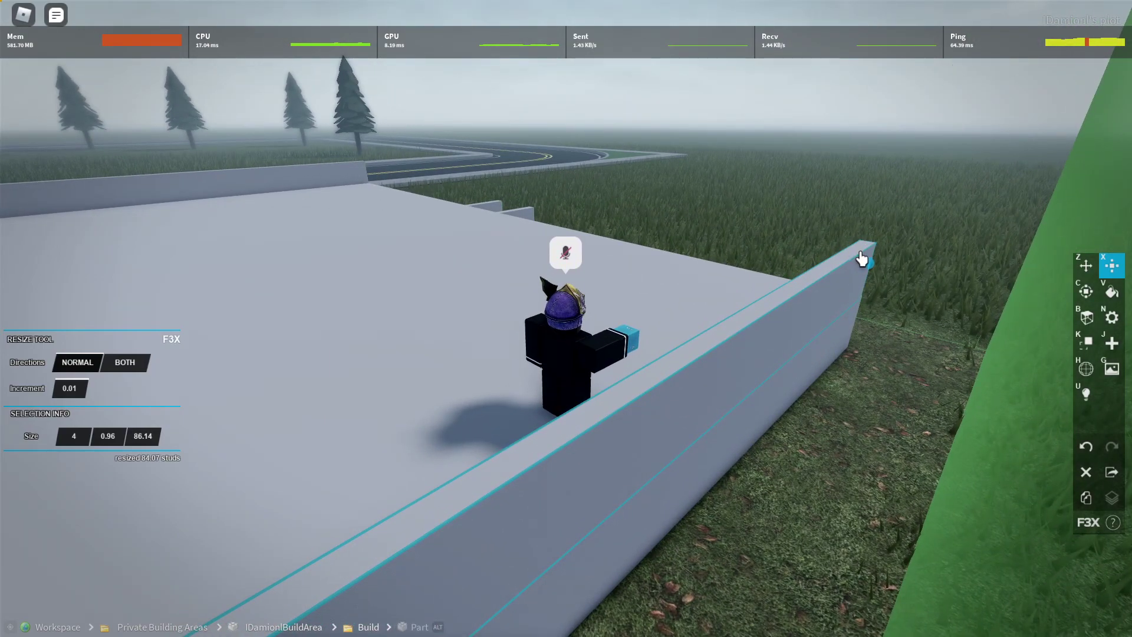
pyautogui.rightClick(924, 303)
pyautogui.press('d')
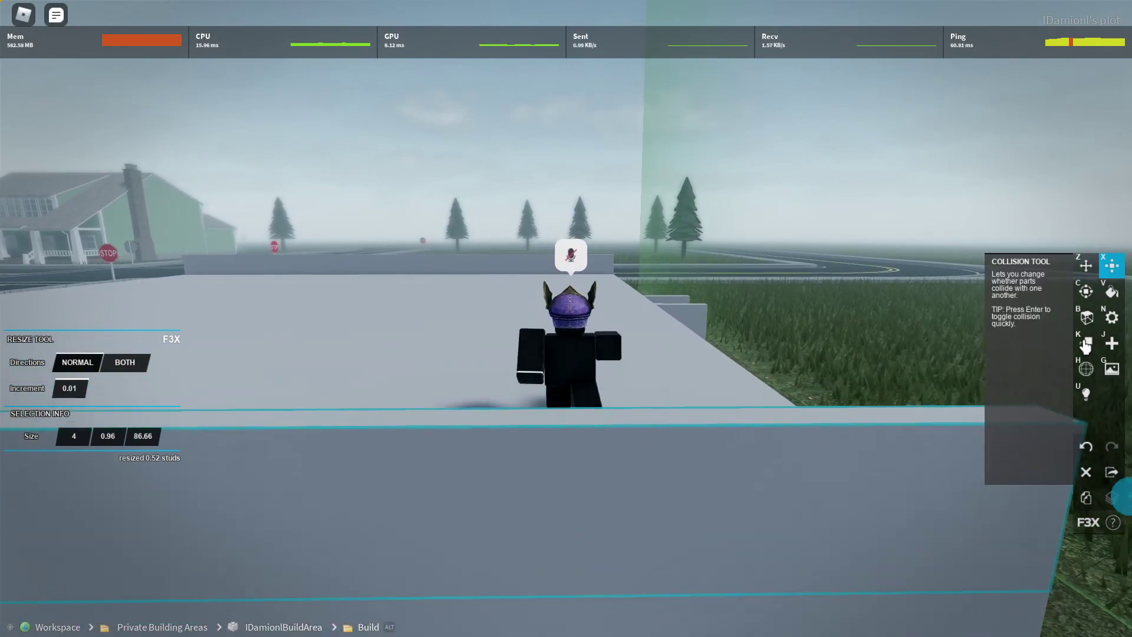
# Resize the remaining short block beside the stairs to 4.28 × 1 × 4.97 studs as a side wall.
pyautogui.click(1085, 368)
pyautogui.press('z')
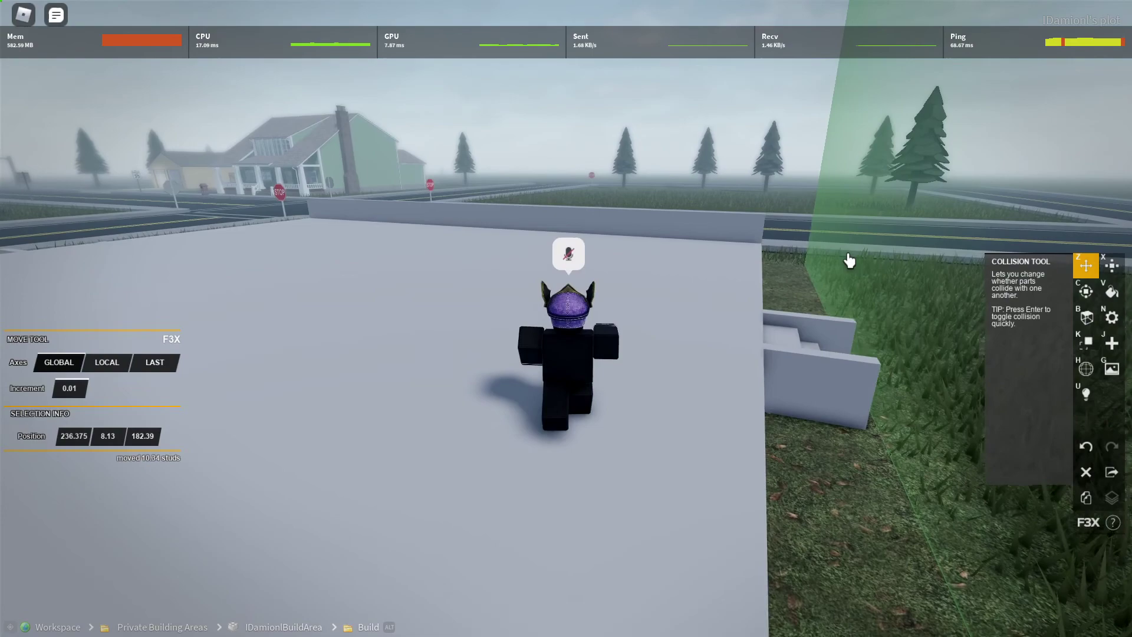
pyautogui.rightClick(747, 167)
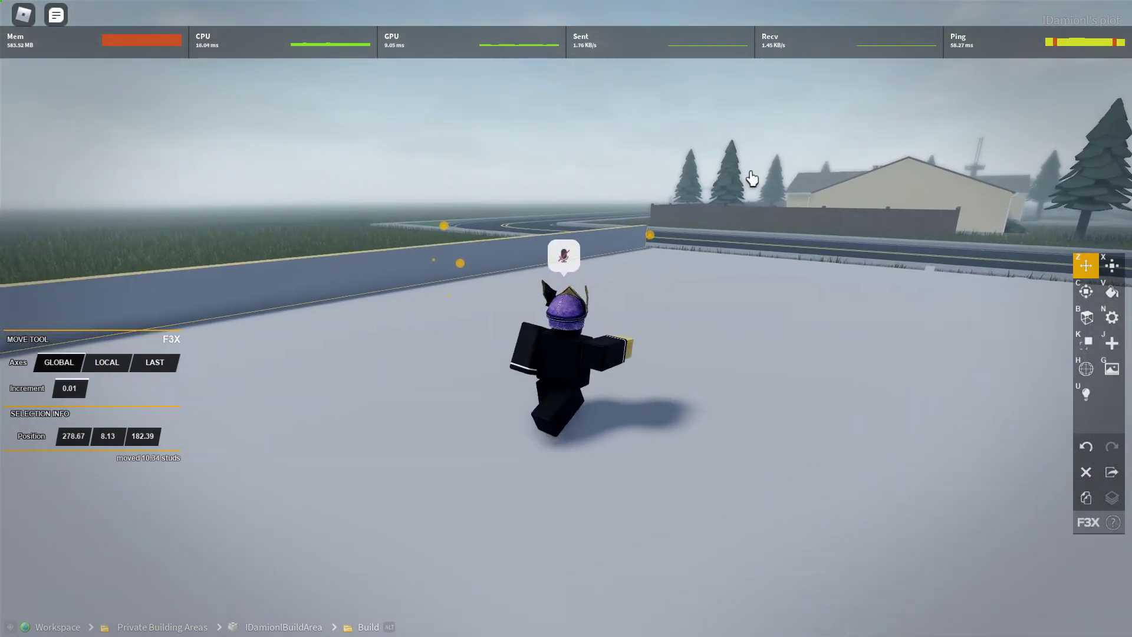
pyautogui.rightClick(802, 210)
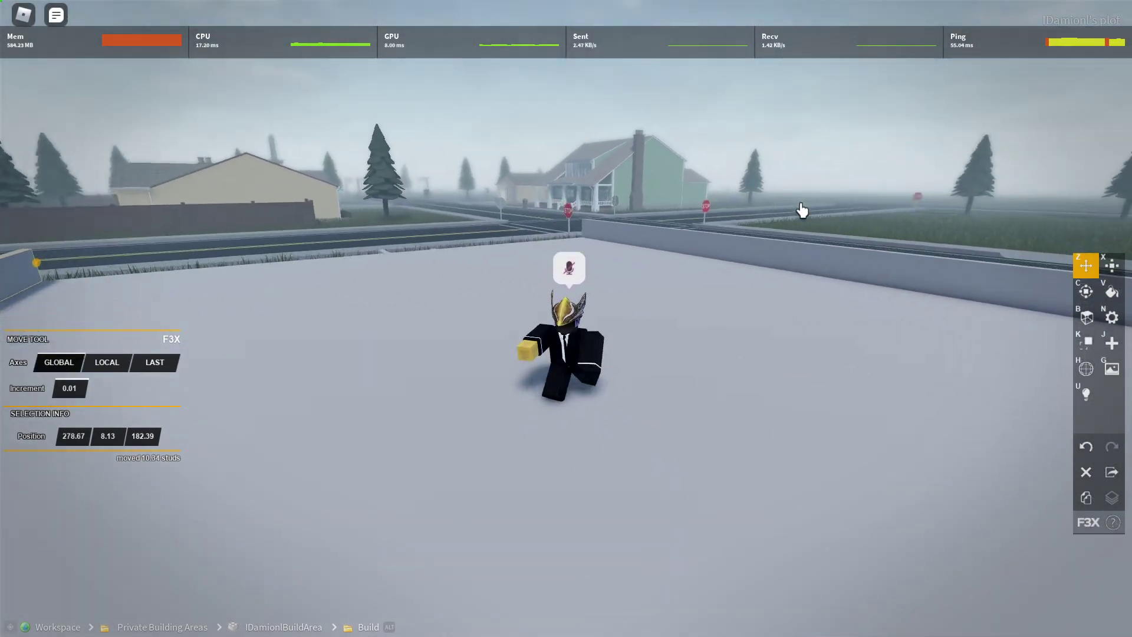
pyautogui.press('w')
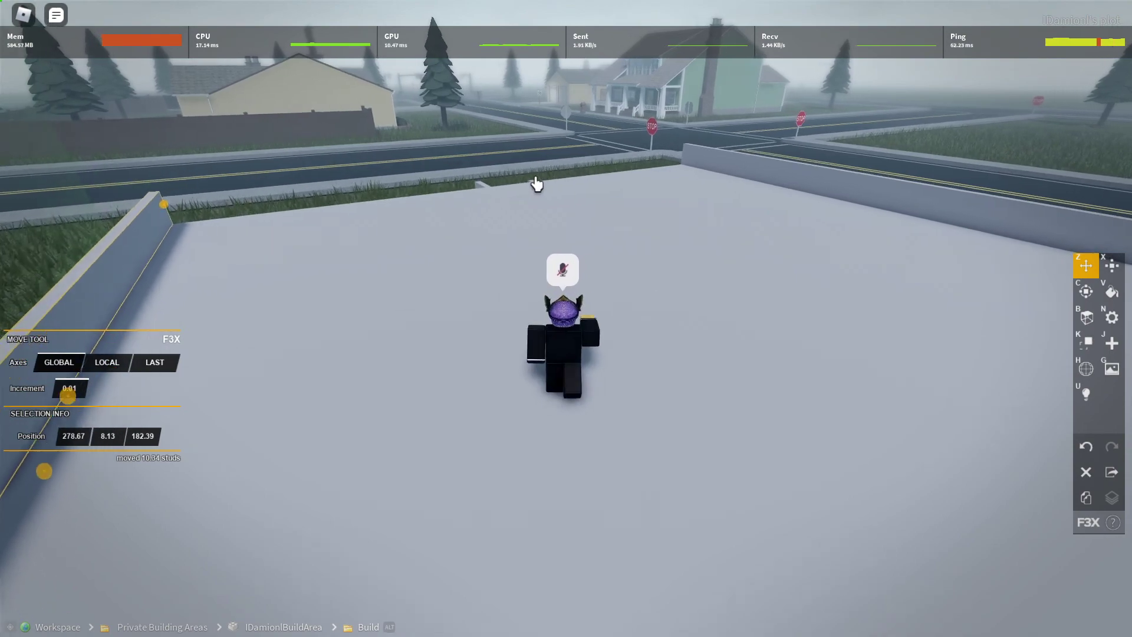
pyautogui.press('x')
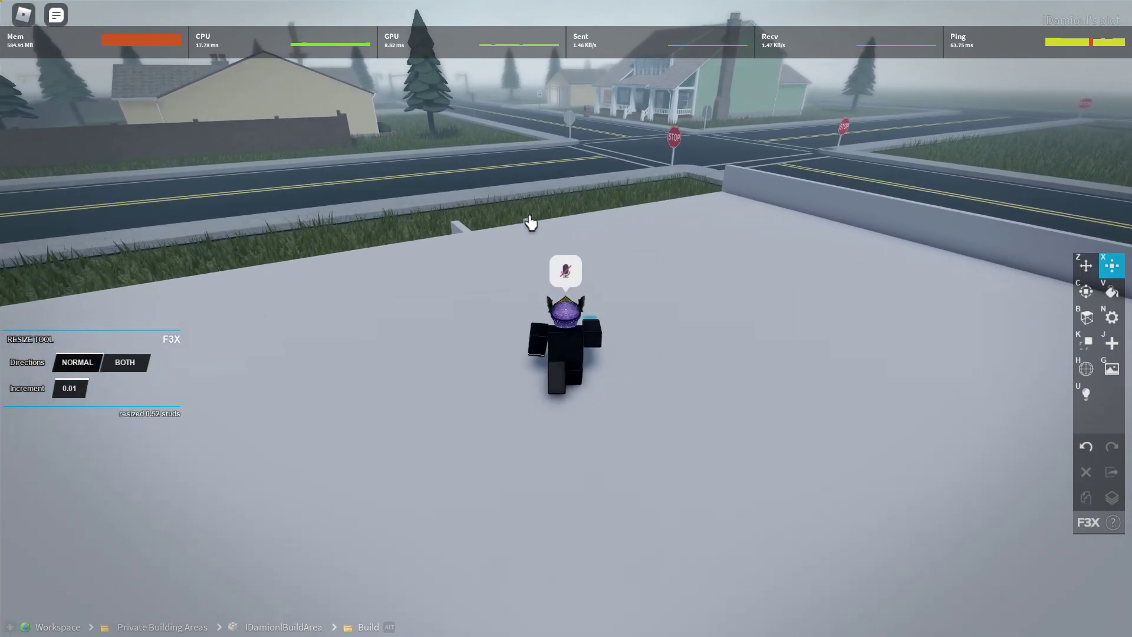
pyautogui.click(522, 256)
pyautogui.rightClick(699, 218)
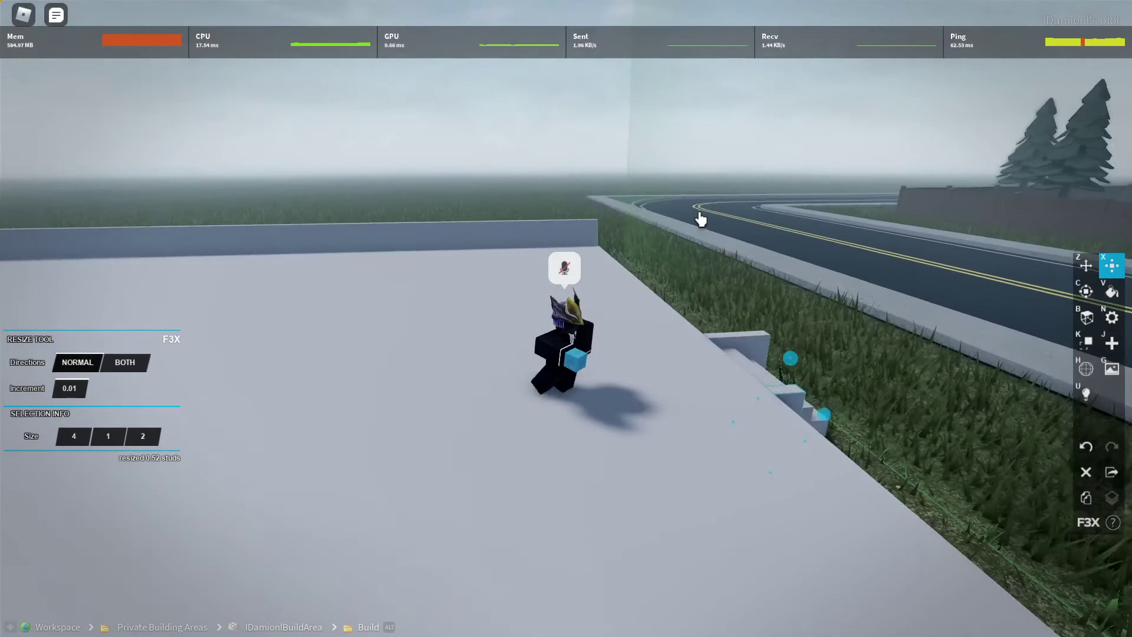
pyautogui.press('s')
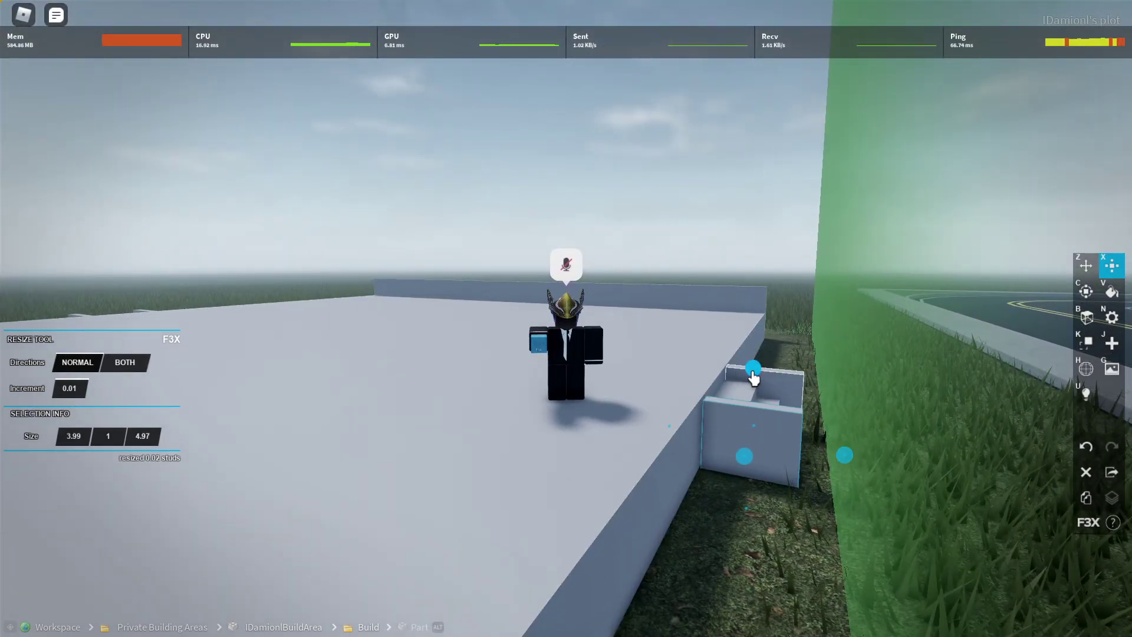
pyautogui.rightClick(775, 317)
pyautogui.press('s')
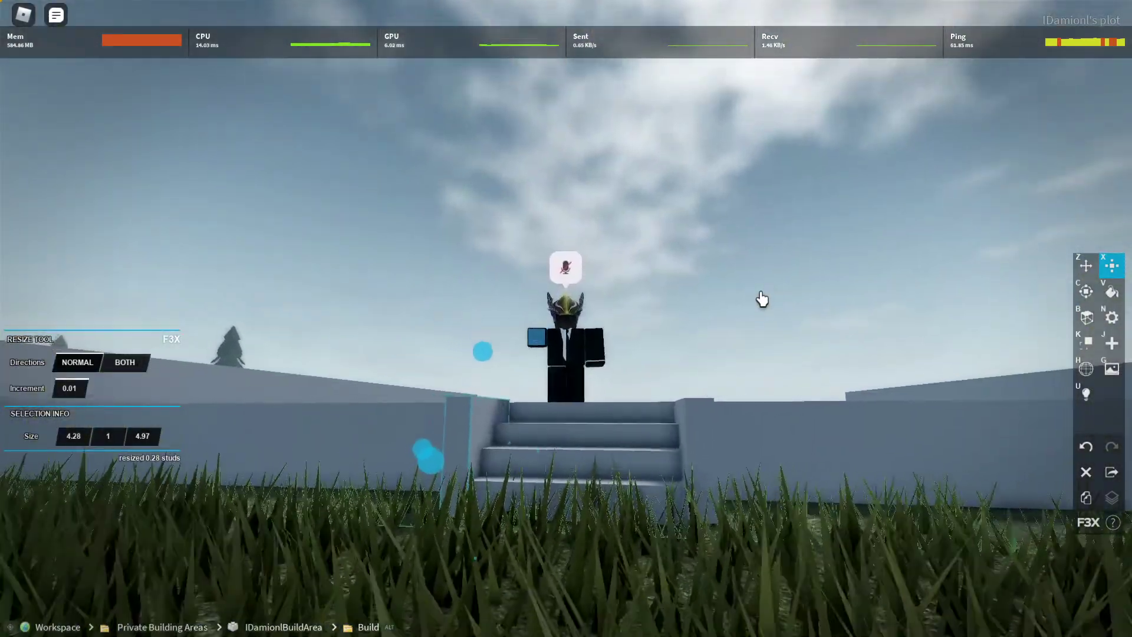
pyautogui.press('space')
pyautogui.press('d')
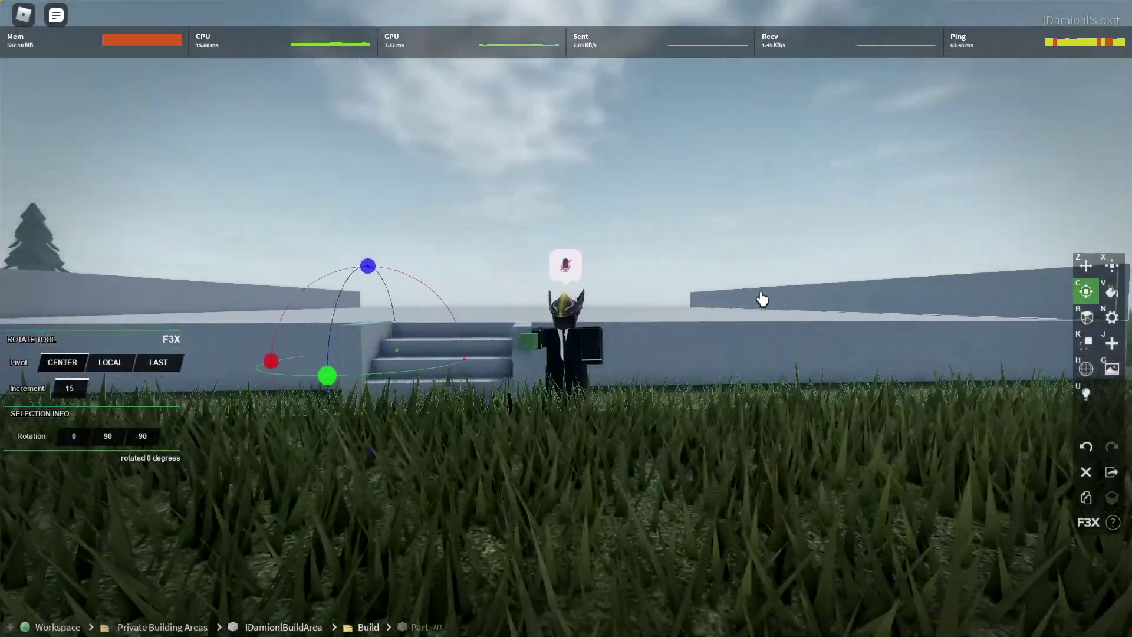
pyautogui.press('Right')
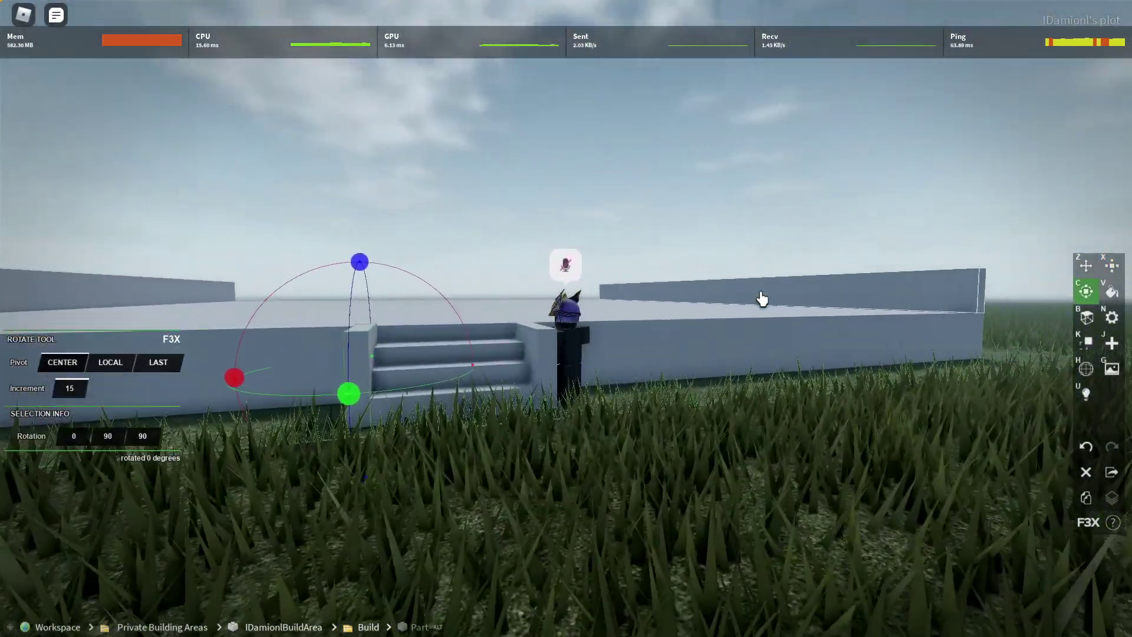
# Examine the staircase and its side walls from the ground and from on top of the foundation.
pyautogui.press('1')
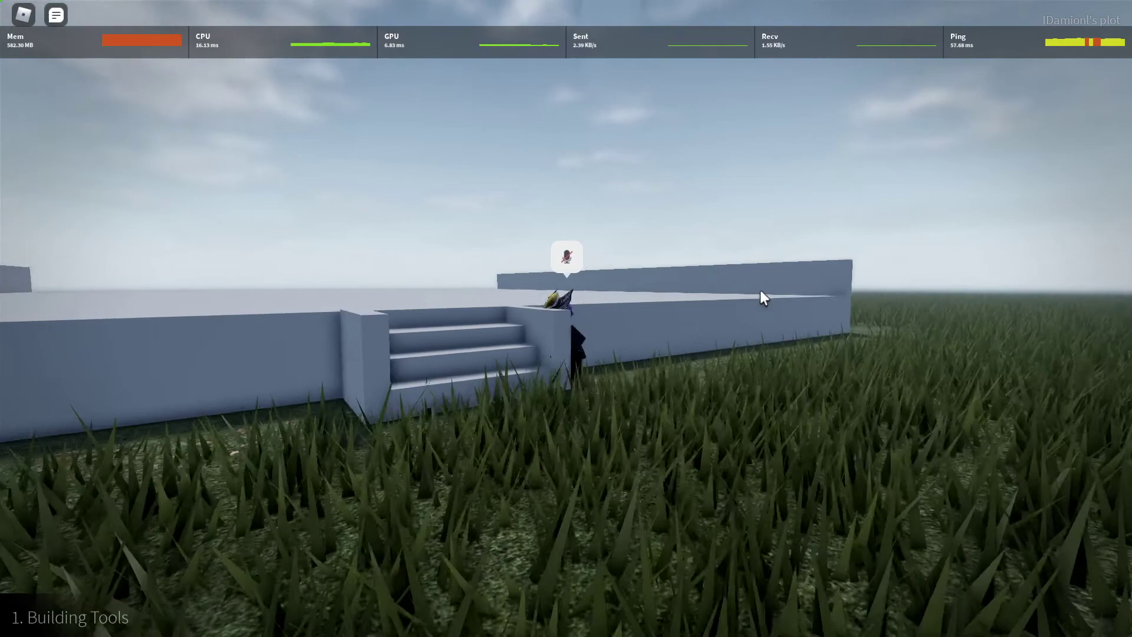
pyautogui.scroll(4, 759, 289)
pyautogui.scroll(-4, 760, 289)
pyautogui.rightClick(759, 289)
pyautogui.press('w')
pyautogui.press('space')
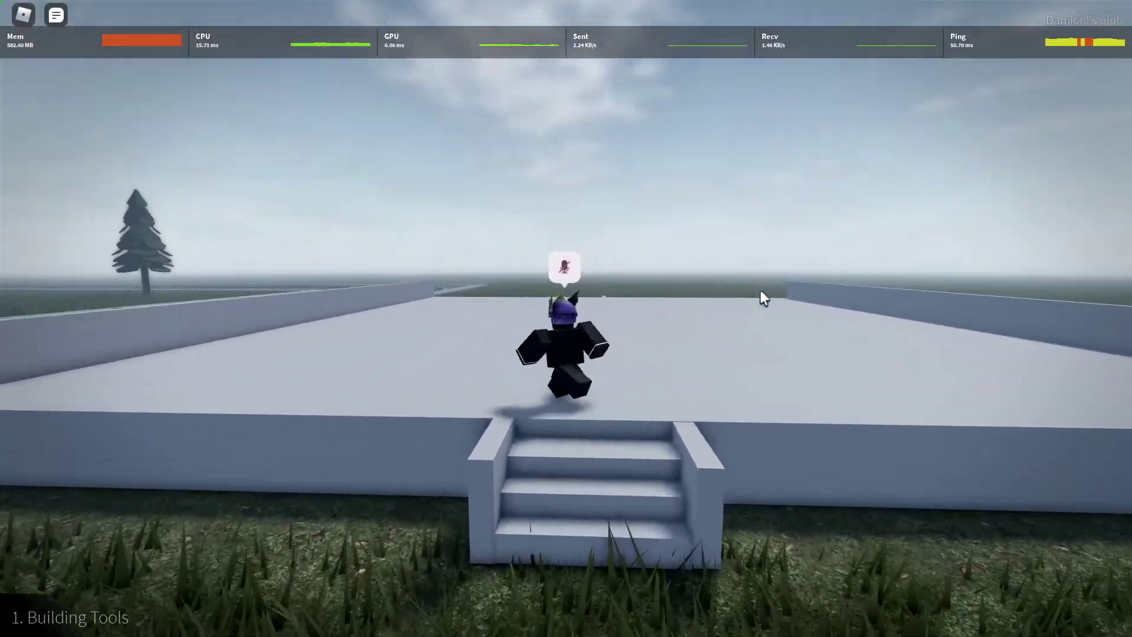
pyautogui.press('s')
pyautogui.press('w')
pyautogui.moveTo(602, 323); pyautogui.dragTo(712, 389)
pyautogui.press('a')
pyautogui.press('1')
pyautogui.press('s')
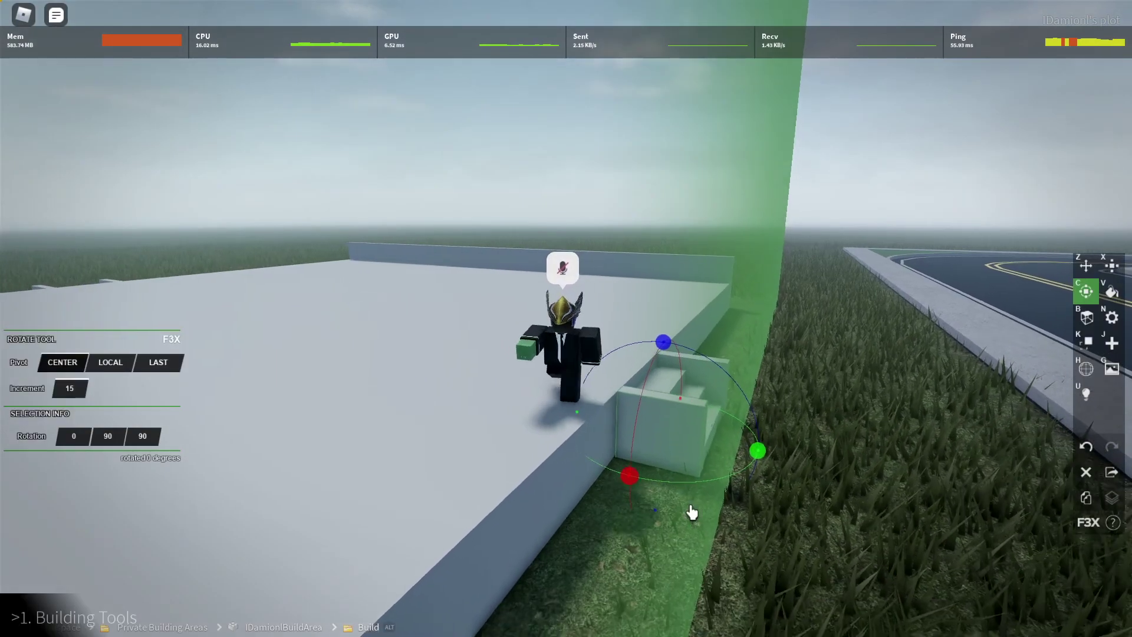
# Select the whole staircase with its side walls and move it about 19.61 studs along the foundation's edge.
pyautogui.moveTo(691, 507); pyautogui.dragTo(774, 526)
pyautogui.press('w')
pyautogui.press('z')
pyautogui.click(866, 494)
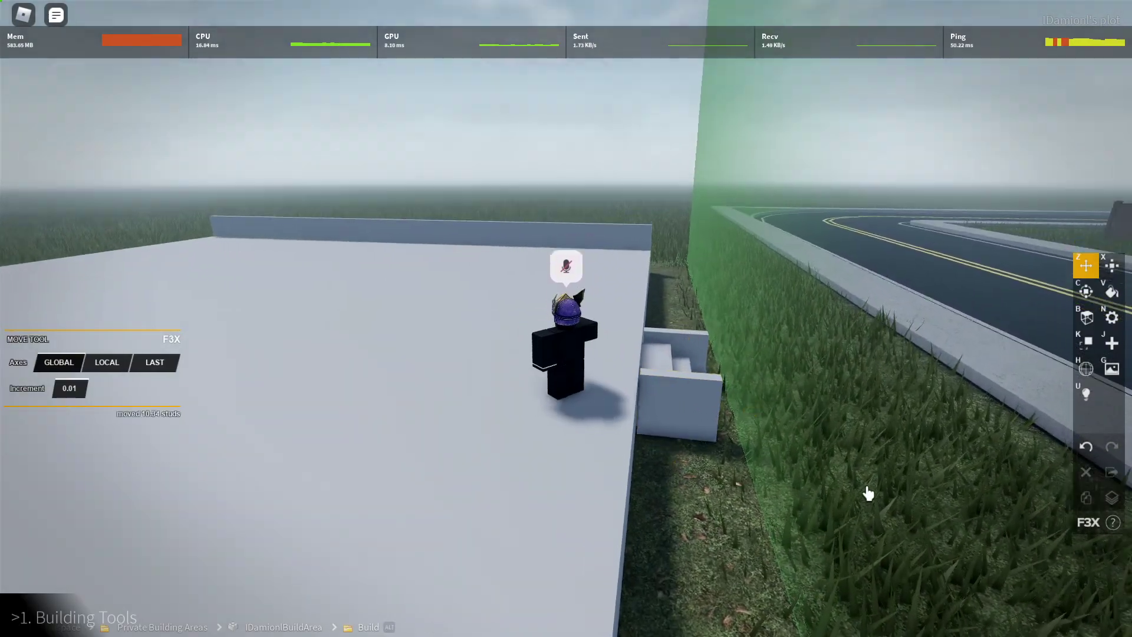
pyautogui.moveTo(866, 494); pyautogui.dragTo(737, 536)
pyautogui.click(640, 304)
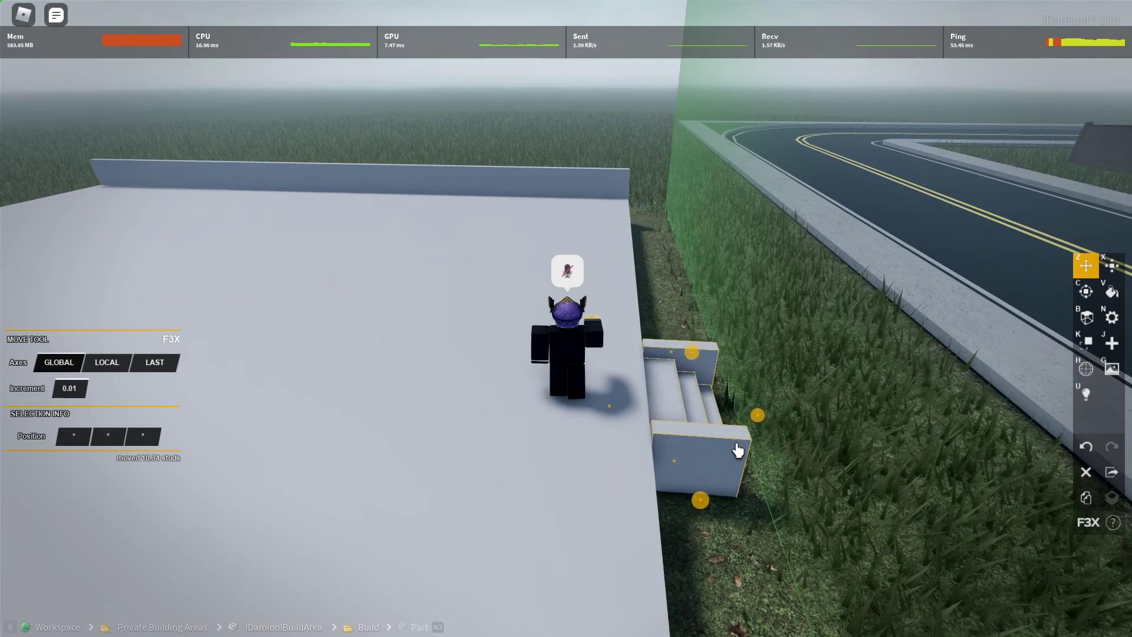
pyautogui.moveTo(665, 353); pyautogui.dragTo(571, 175)
pyautogui.press('s')
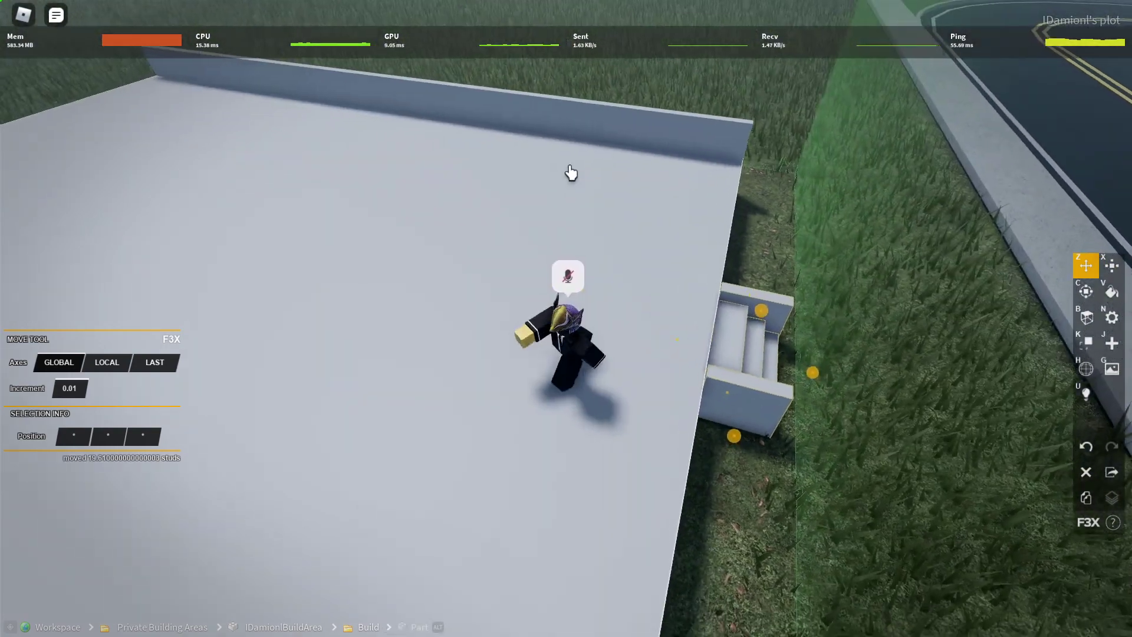
pyautogui.press('w')
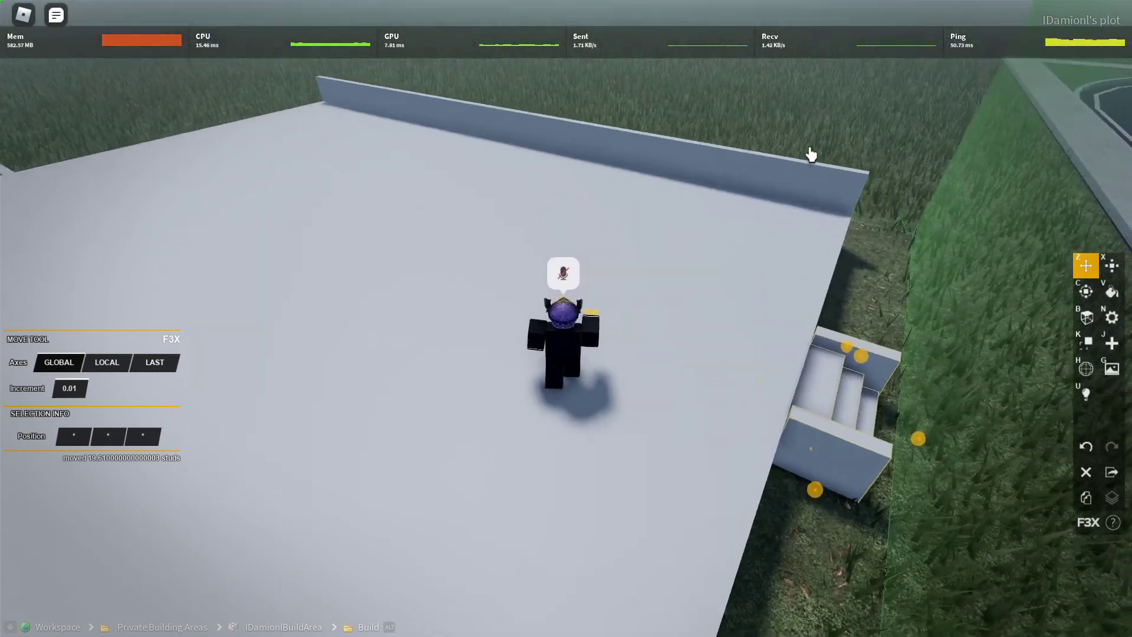
# Select the staircase on the opposite edge with its side walls and move it about 26.68 studs along the foundation towards the roadside wall.
pyautogui.moveTo(811, 154); pyautogui.dragTo(854, 263)
pyautogui.press('d')
pyautogui.press('w')
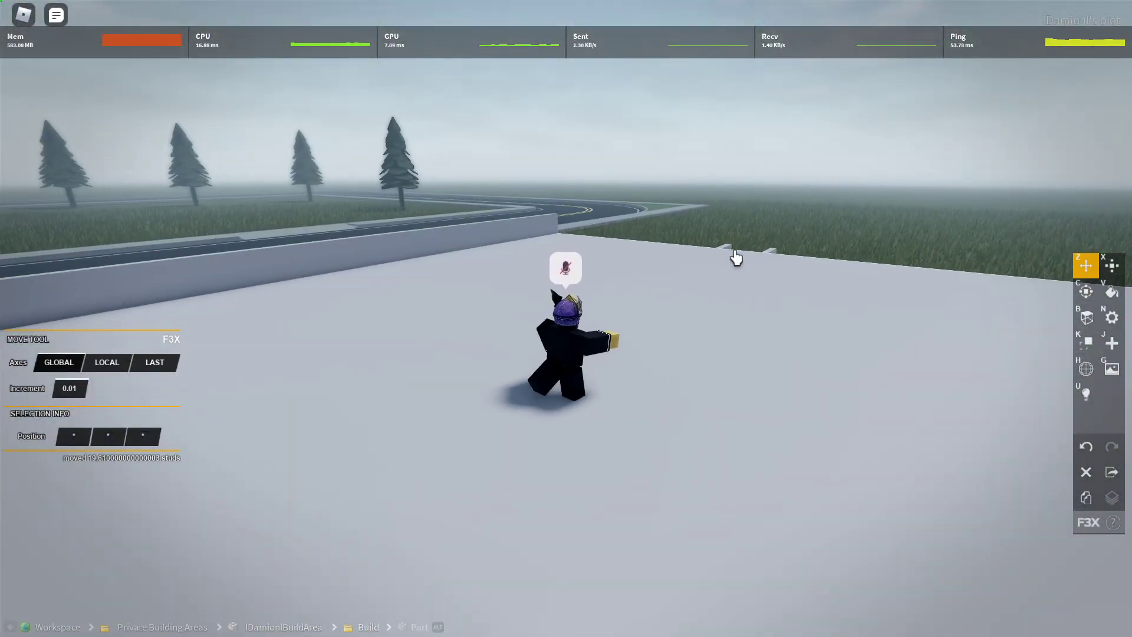
pyautogui.press('Left')
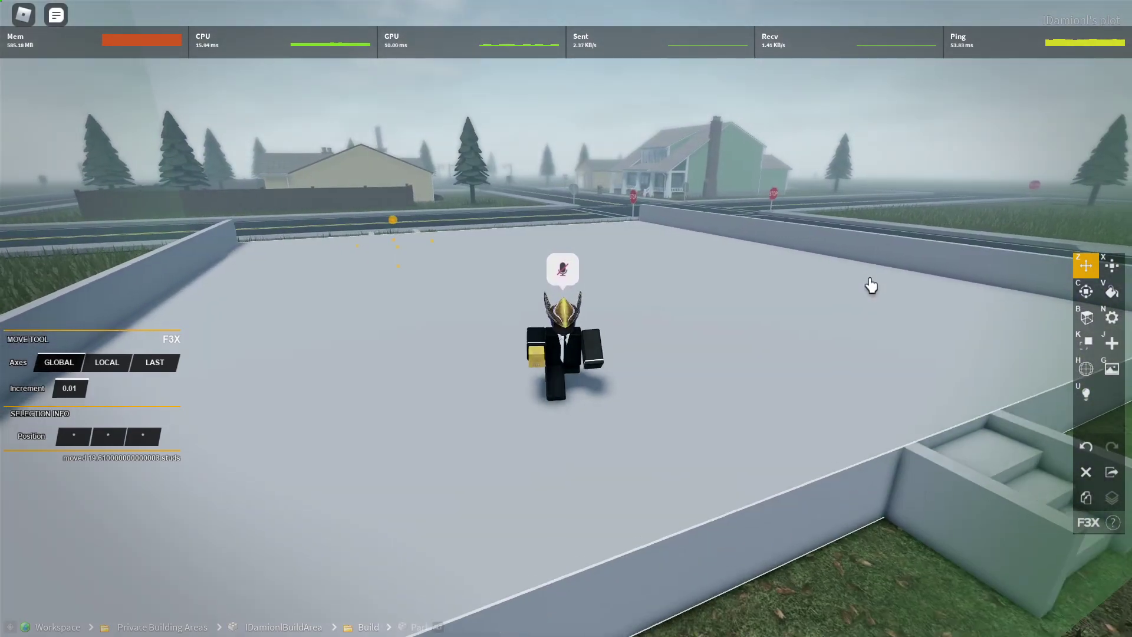
pyautogui.moveTo(872, 285); pyautogui.dragTo(874, 391)
pyautogui.press('w')
pyautogui.press('Left')
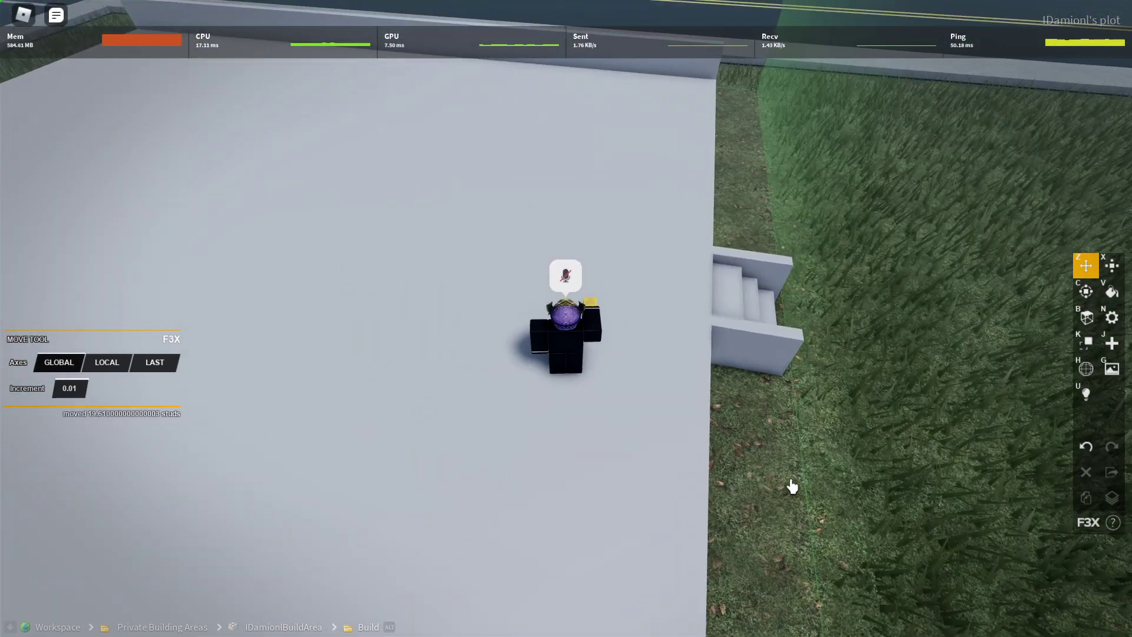
pyautogui.moveTo(743, 228); pyautogui.dragTo(744, 228)
pyautogui.press('w')
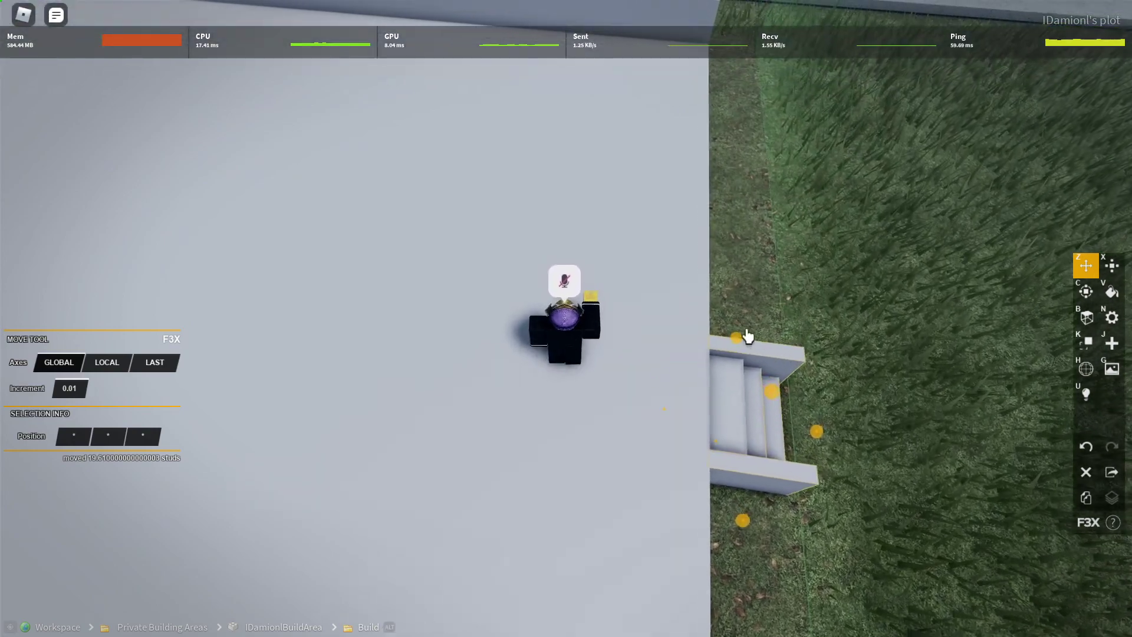
pyautogui.moveTo(745, 334); pyautogui.dragTo(743, 205)
pyautogui.rightClick(800, 197)
pyautogui.press('d')
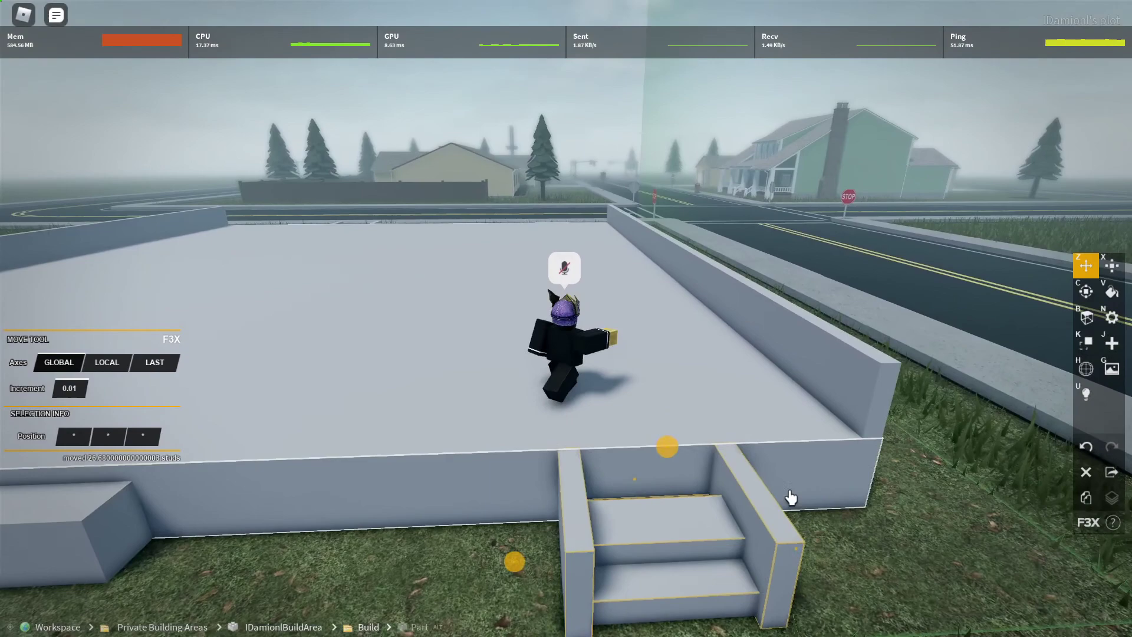
# Shift the selected staircase and its side walls by a further 0.81 studs.
pyautogui.moveTo(722, 552); pyautogui.dragTo(744, 556)
pyautogui.rightClick(803, 368)
pyautogui.press('w')
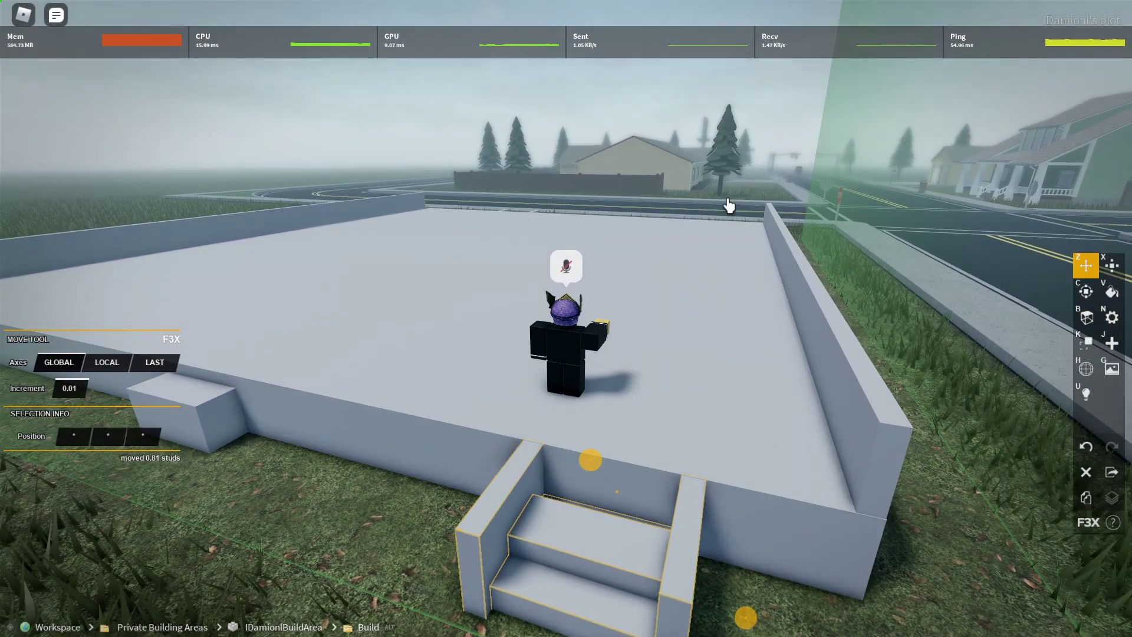
# Widen the foundation slab equally in both directions so it extends beyond the two long walls.
pyautogui.press('s')
pyautogui.rightClick(755, 389)
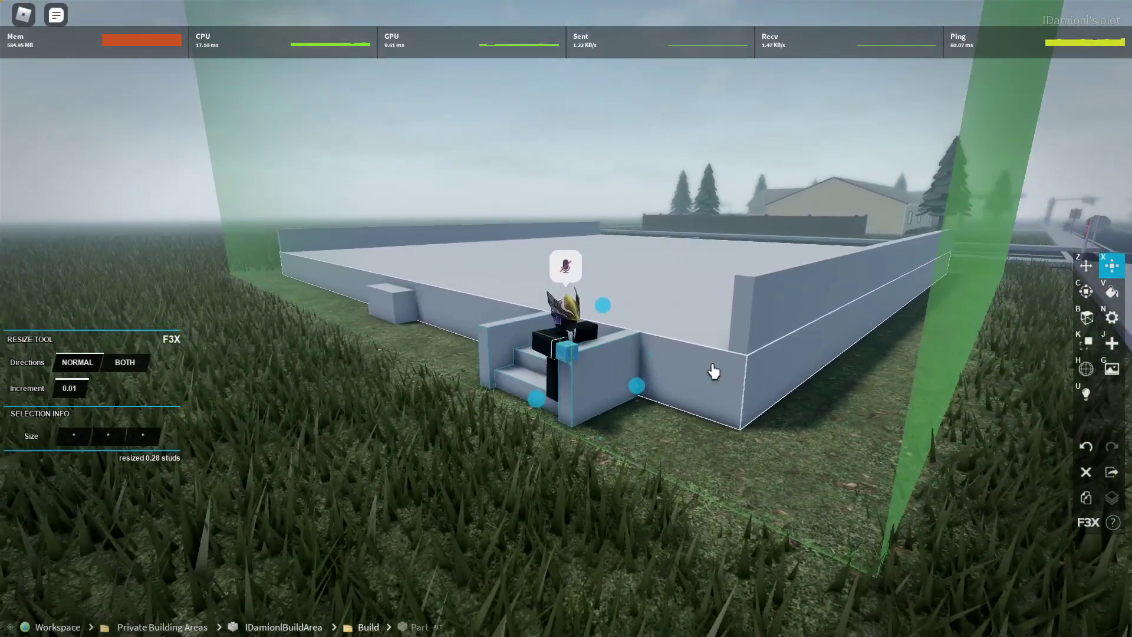
pyautogui.press('w')
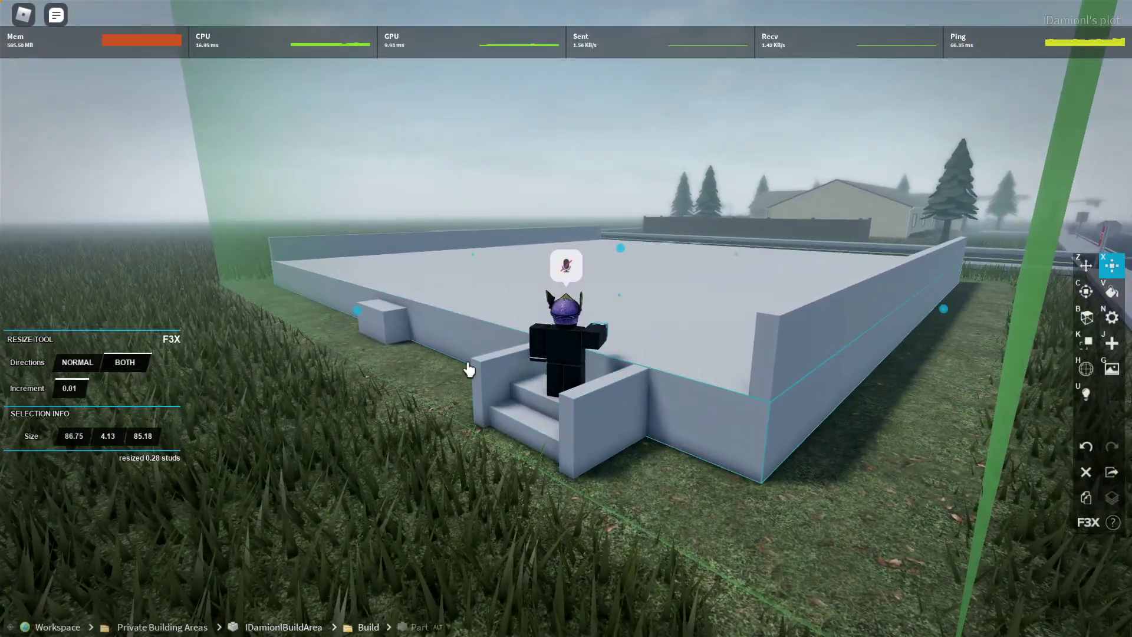
pyautogui.rightClick(469, 369)
pyautogui.press('d')
pyautogui.moveTo(877, 274); pyautogui.dragTo(945, 310)
# Move the roadside wall about 7.33 studs outward to the widened foundation's edge, at 278.7, 8.13, 90.82.
pyautogui.hotkey('shift', 'z')
pyautogui.rightClick(943, 311)
pyautogui.press('w')
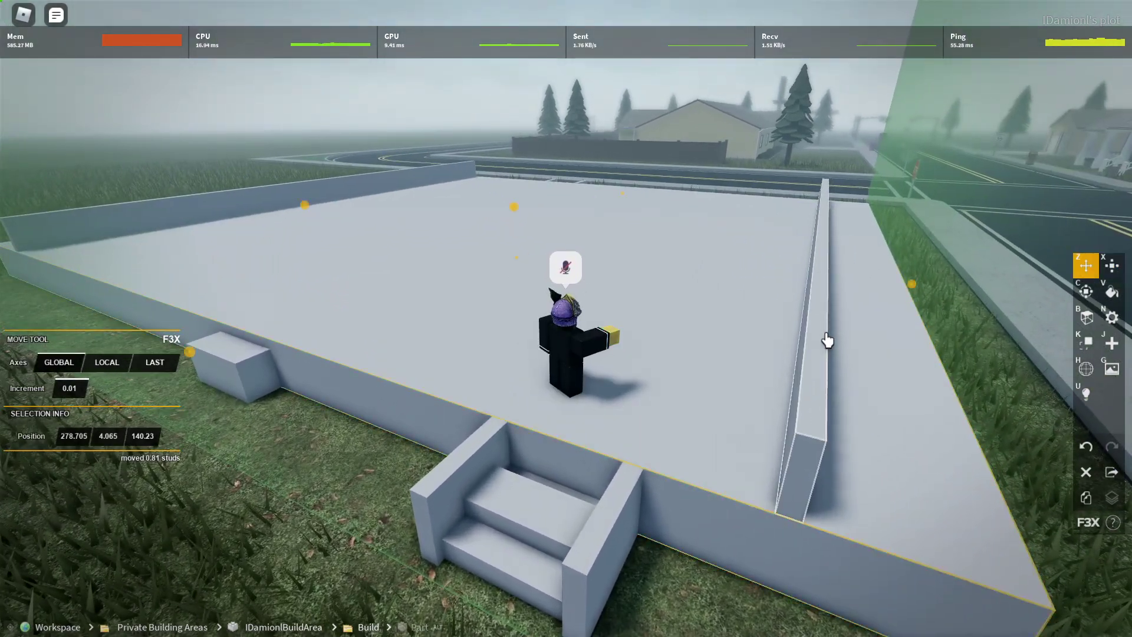
pyautogui.moveTo(851, 251); pyautogui.dragTo(924, 292)
# Move the opposite long wall to its foundation edge, at 278.67, 8.13, 189.68, and resize it to 4 × 0.96 × 86.8 studs.
pyautogui.press('w')
pyautogui.press('a')
pyautogui.rightClick(800, 303)
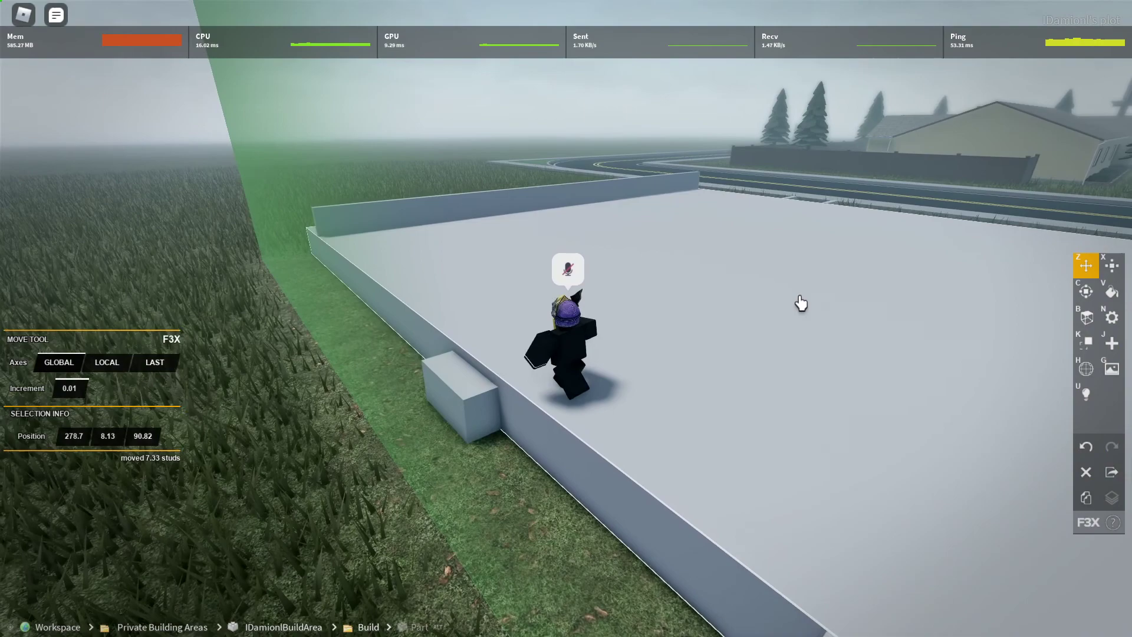
pyautogui.press('w')
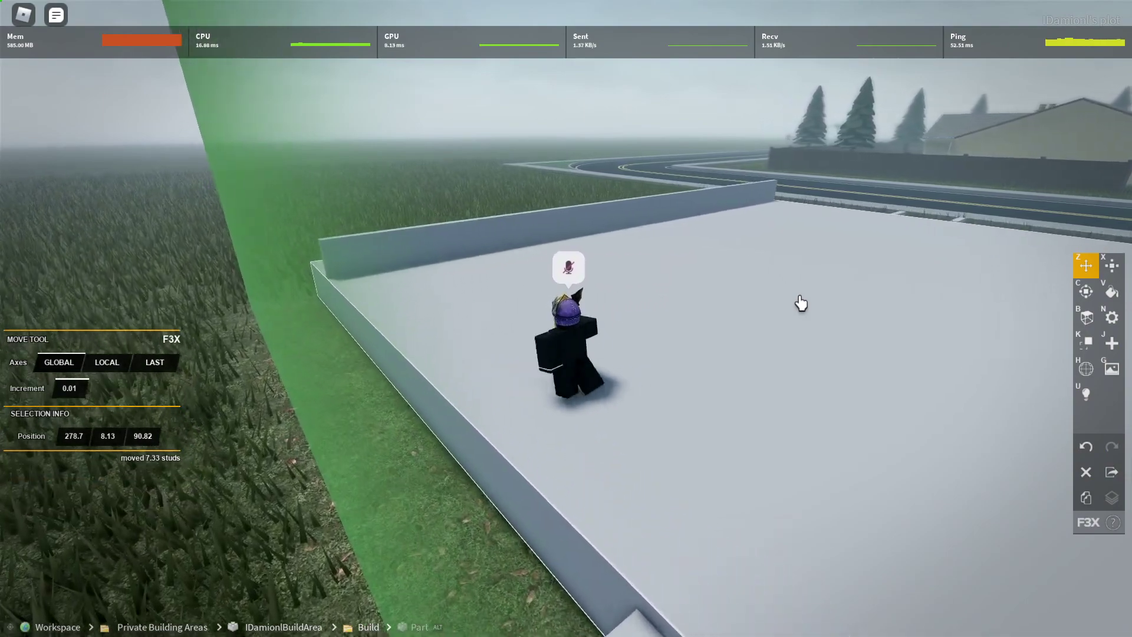
pyautogui.press('Left')
pyautogui.click(510, 227)
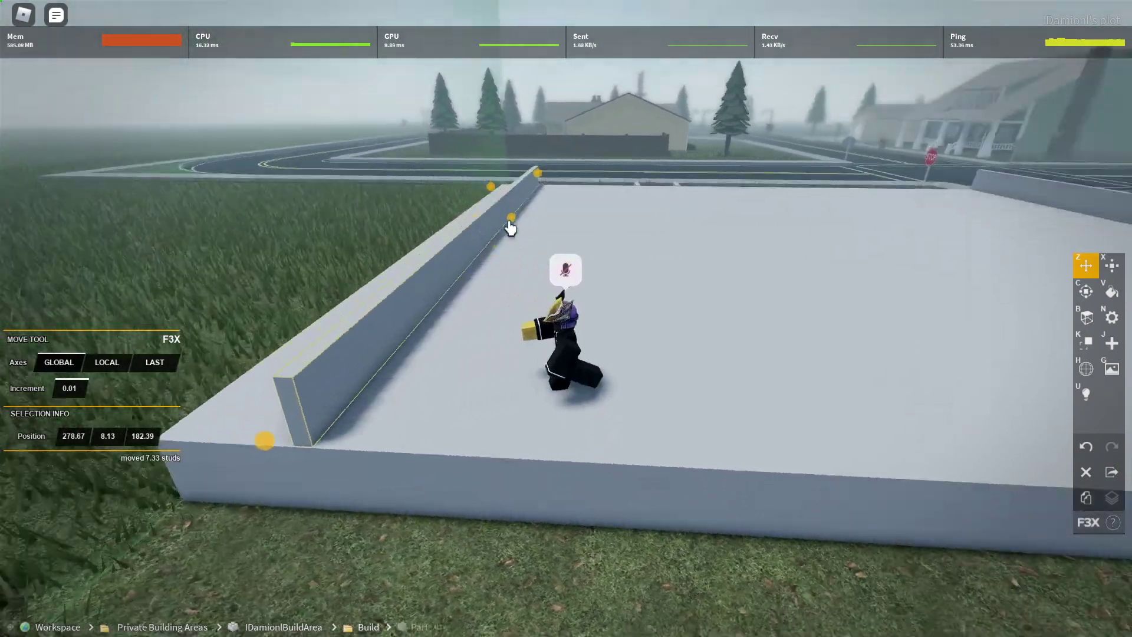
pyautogui.moveTo(510, 227); pyautogui.dragTo(409, 222)
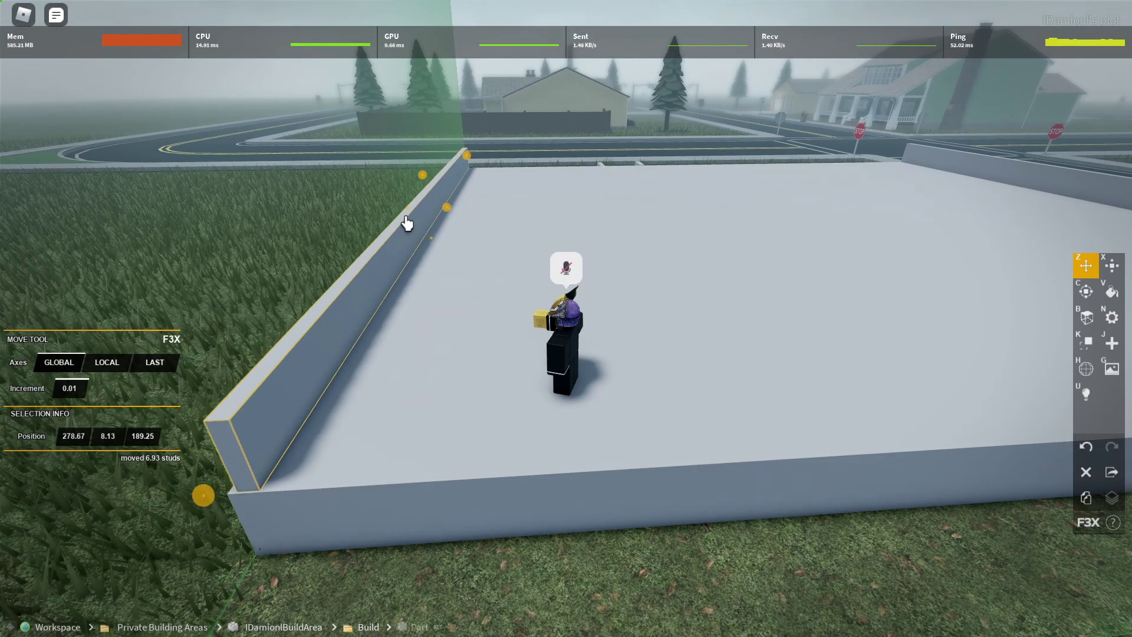
pyautogui.press('Left')
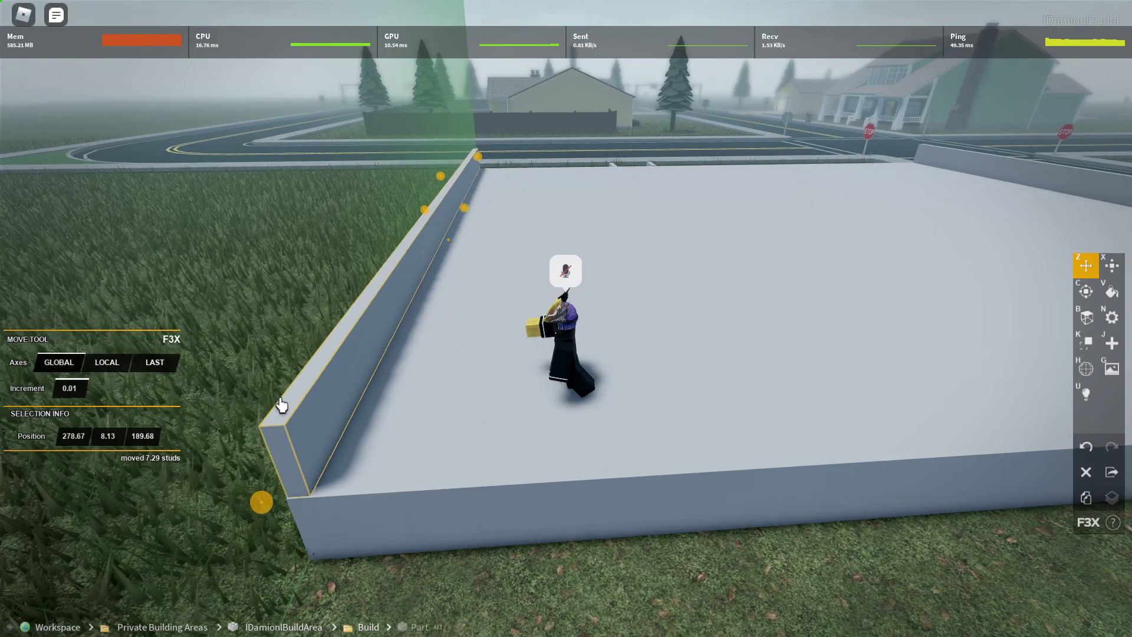
pyautogui.press('Right')
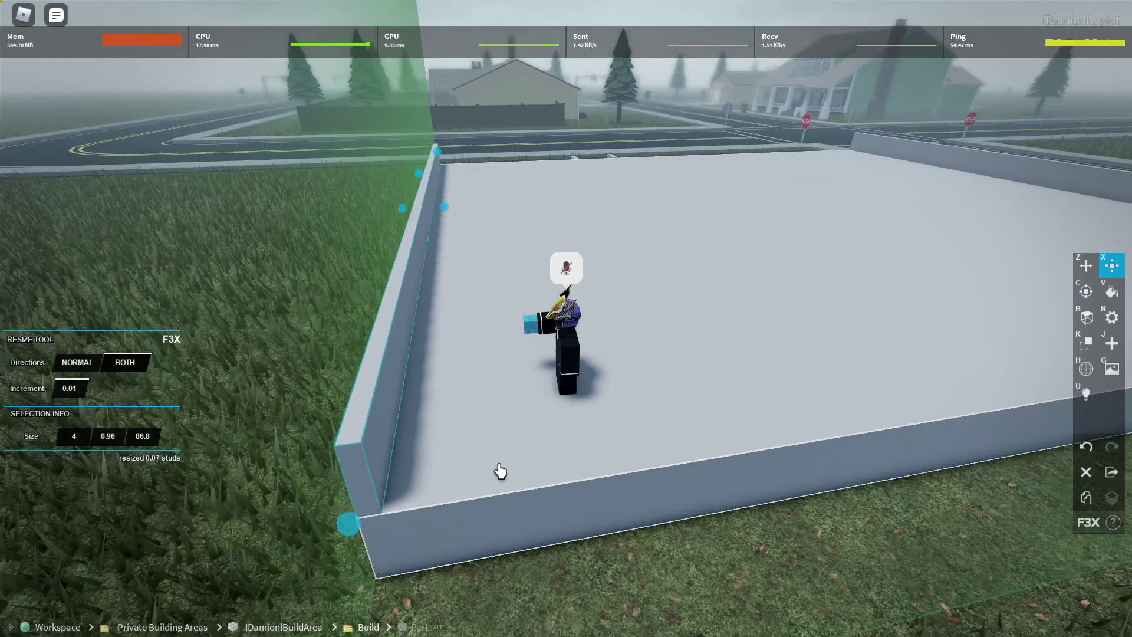
# Move the loose block about 27.65 studs along the foundation into the staircase as an extra step, at 322.245, 3.61, 108.265.
pyautogui.press('d')
pyautogui.press('z')
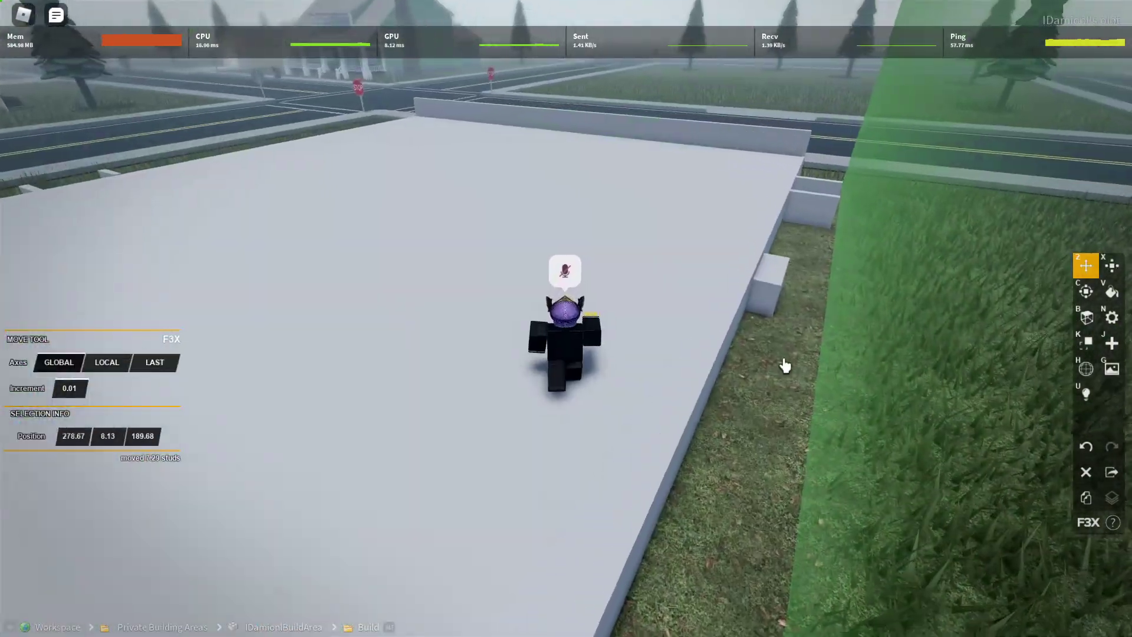
pyautogui.click(773, 310)
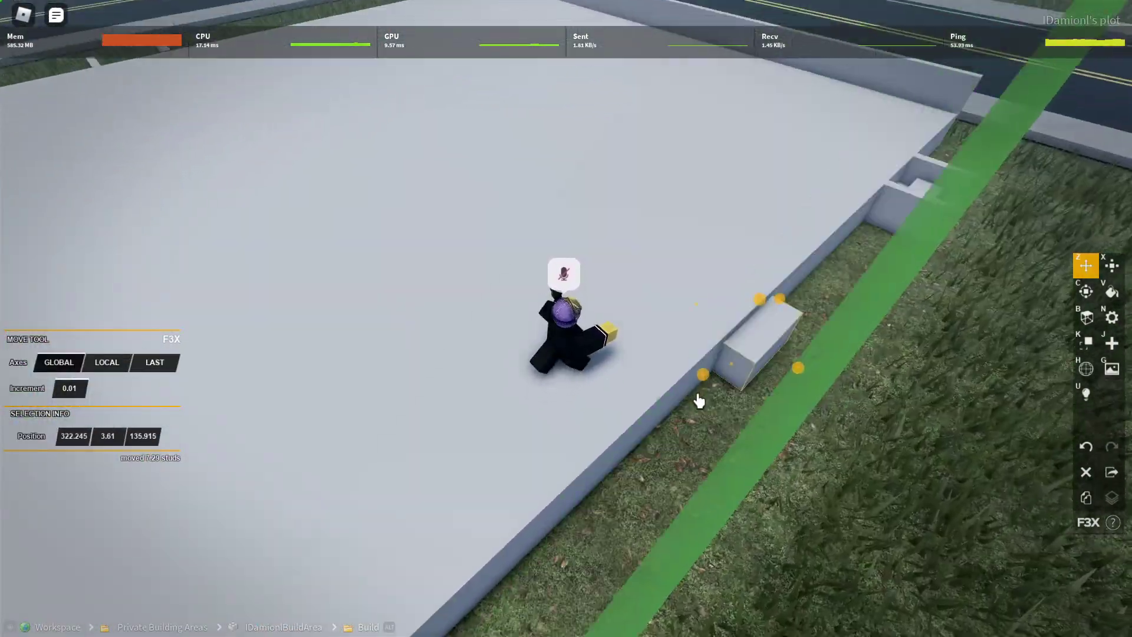
pyautogui.moveTo(699, 401); pyautogui.dragTo(774, 381)
pyautogui.press('d')
pyautogui.rightClick(839, 319)
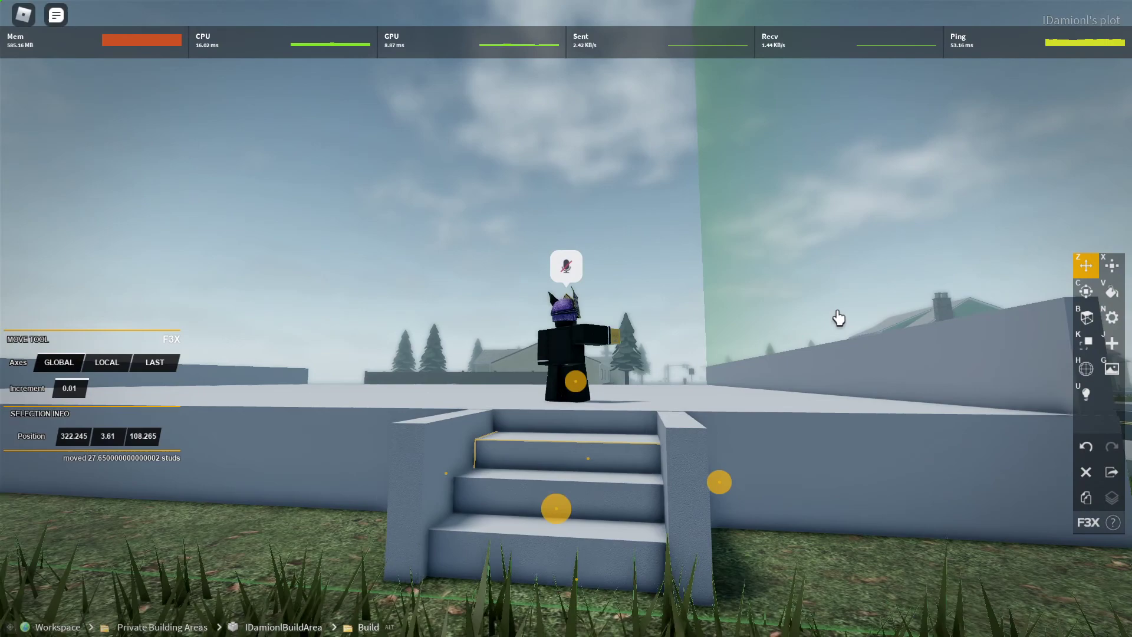
# Fit the extra step between the side walls at 322.245, 3.61, 108.385 and resize it to 4.51 × 3.27 × 6.79 studs.
pyautogui.press('a')
pyautogui.press('d')
pyautogui.rightClick(846, 502)
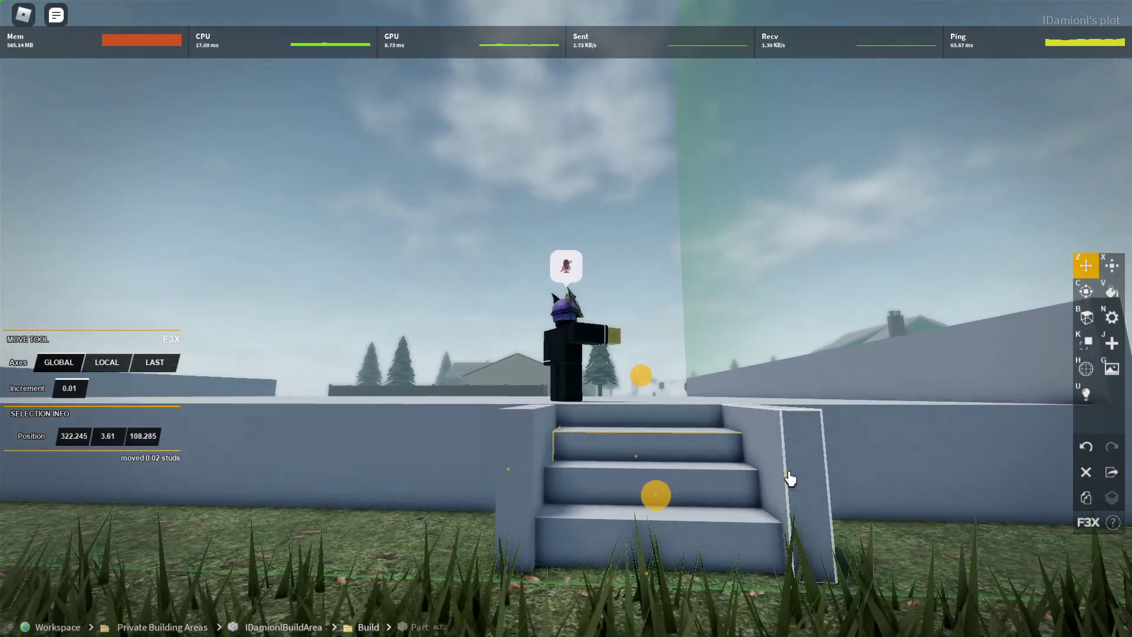
pyautogui.press('d')
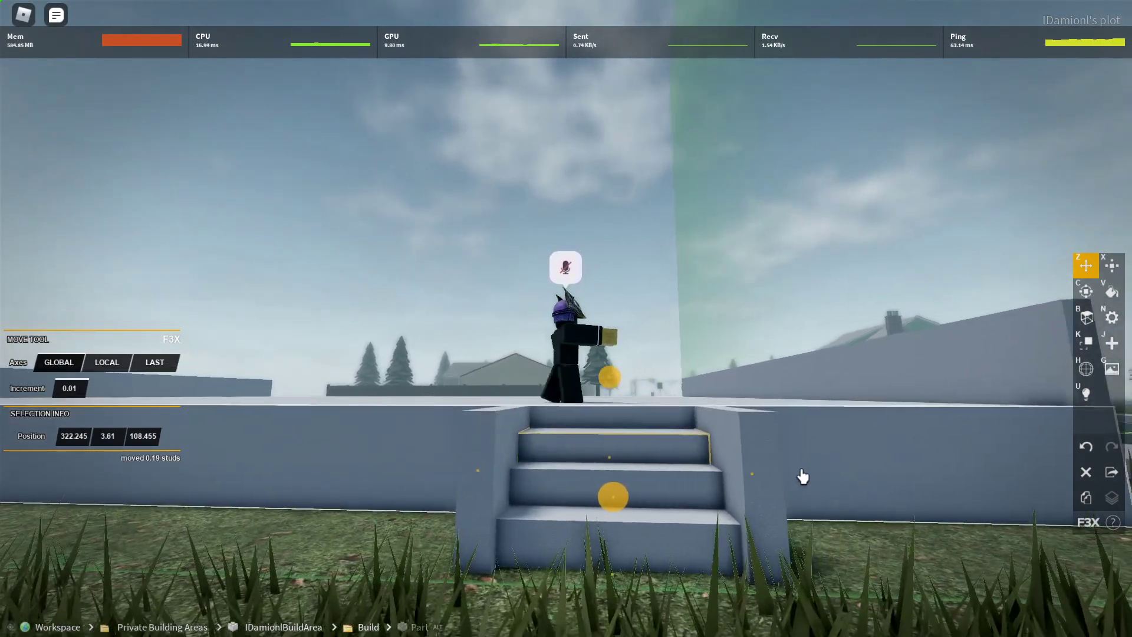
pyautogui.rightClick(801, 475)
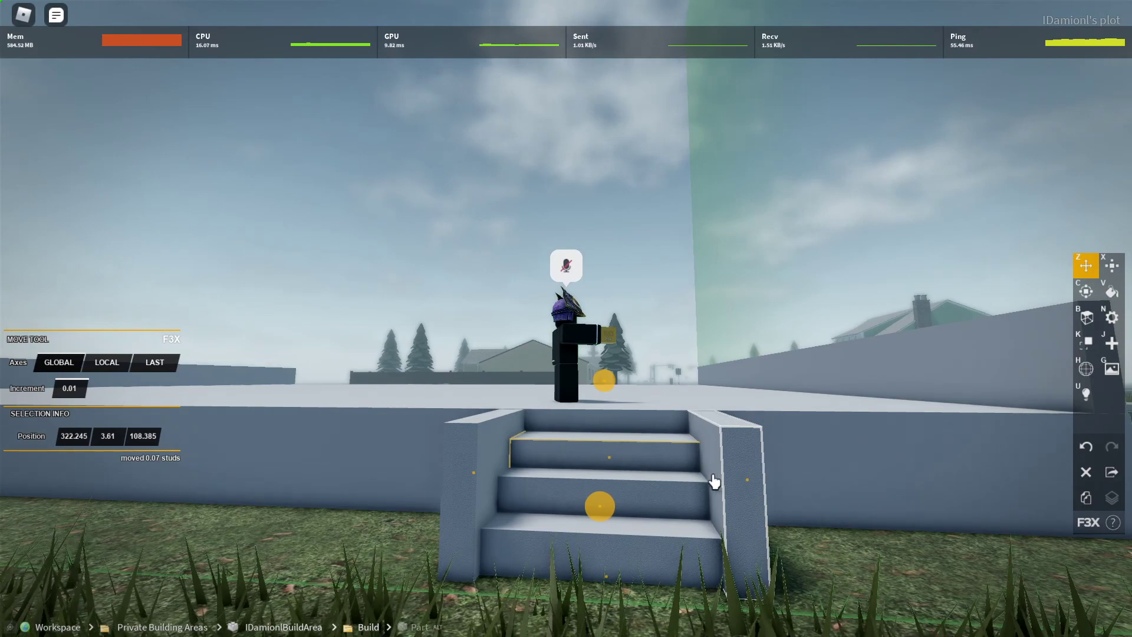
pyautogui.rightClick(715, 482)
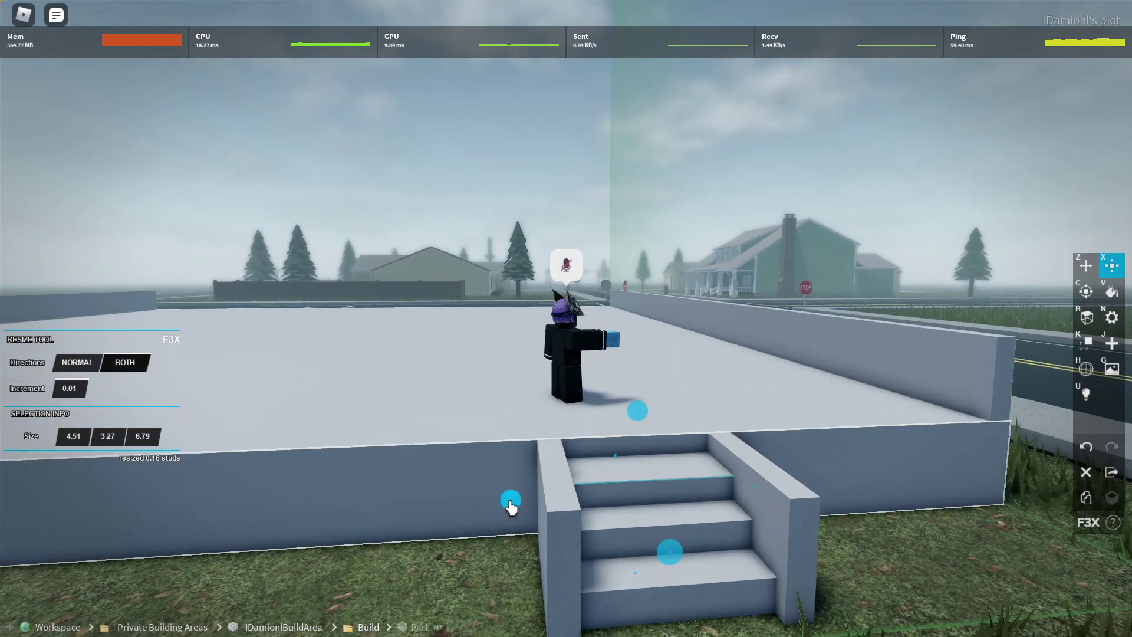
pyautogui.rightClick(439, 374)
pyautogui.press('d')
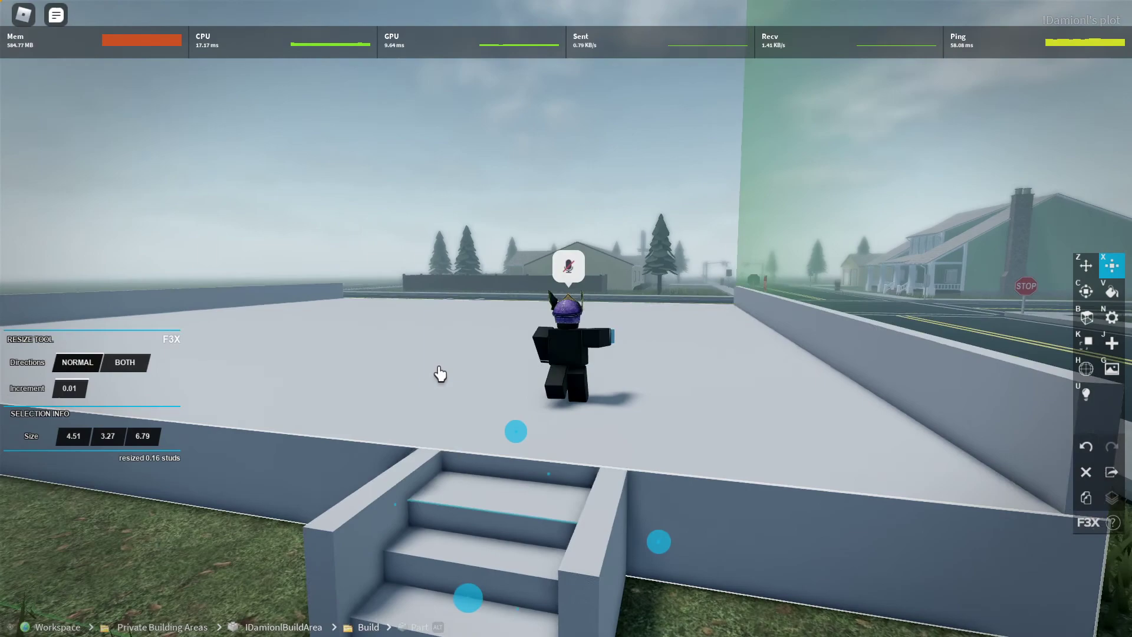
# Select the staircase parts and side walls without the extra step, and move them about 8.97 studs towards the roadside wall.
pyautogui.press('a')
pyautogui.press('s')
pyautogui.press('z')
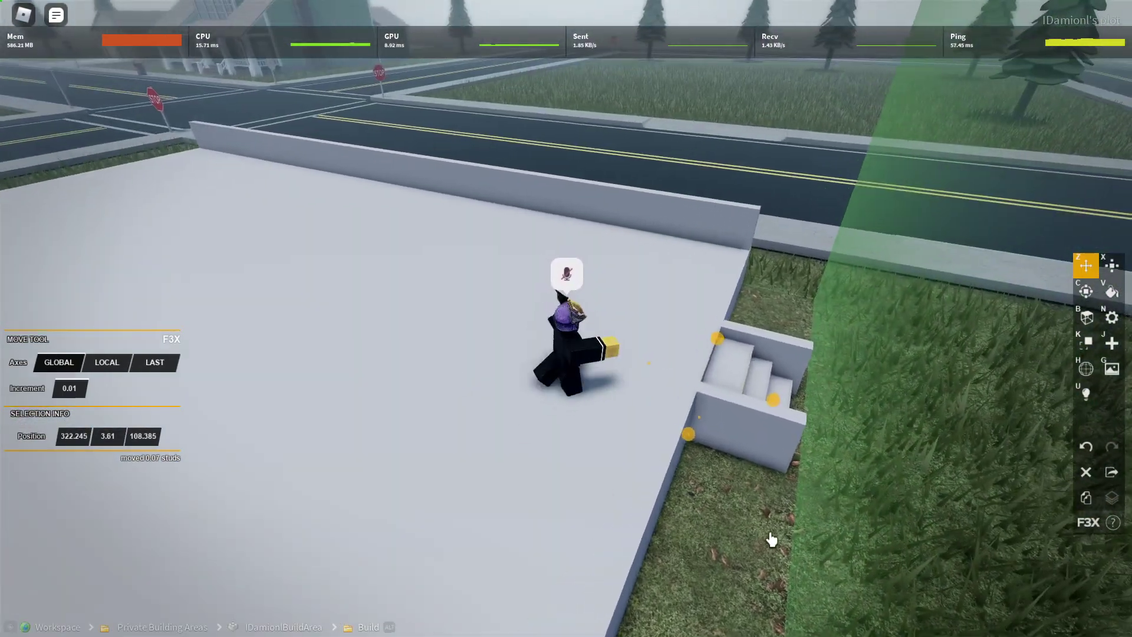
pyautogui.click(764, 535)
pyautogui.rightClick(766, 536)
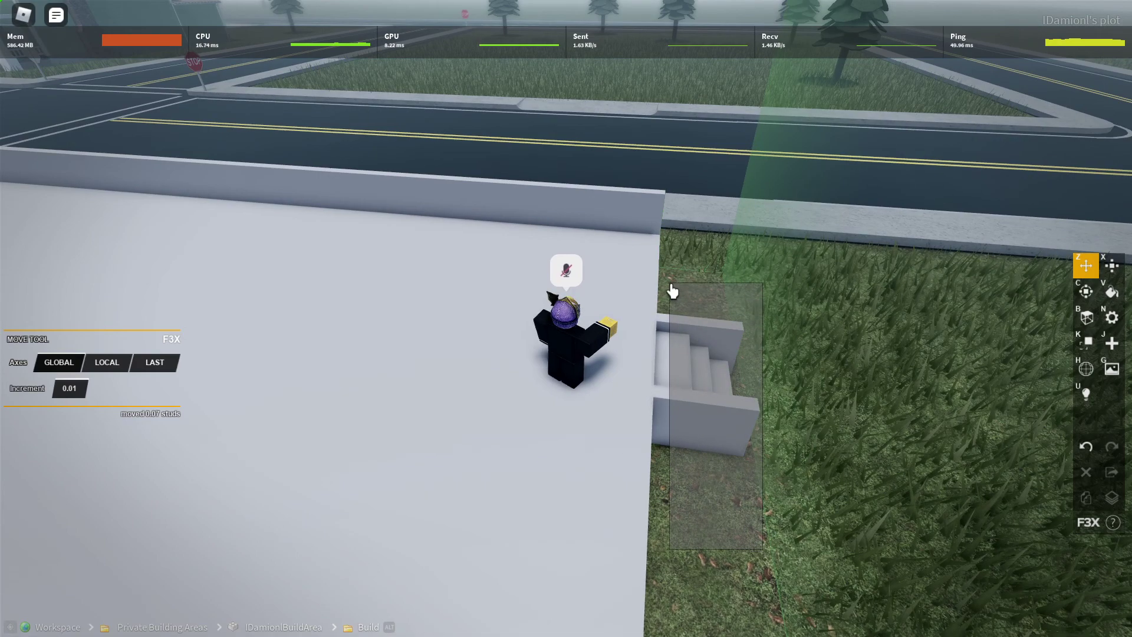
pyautogui.click(672, 291)
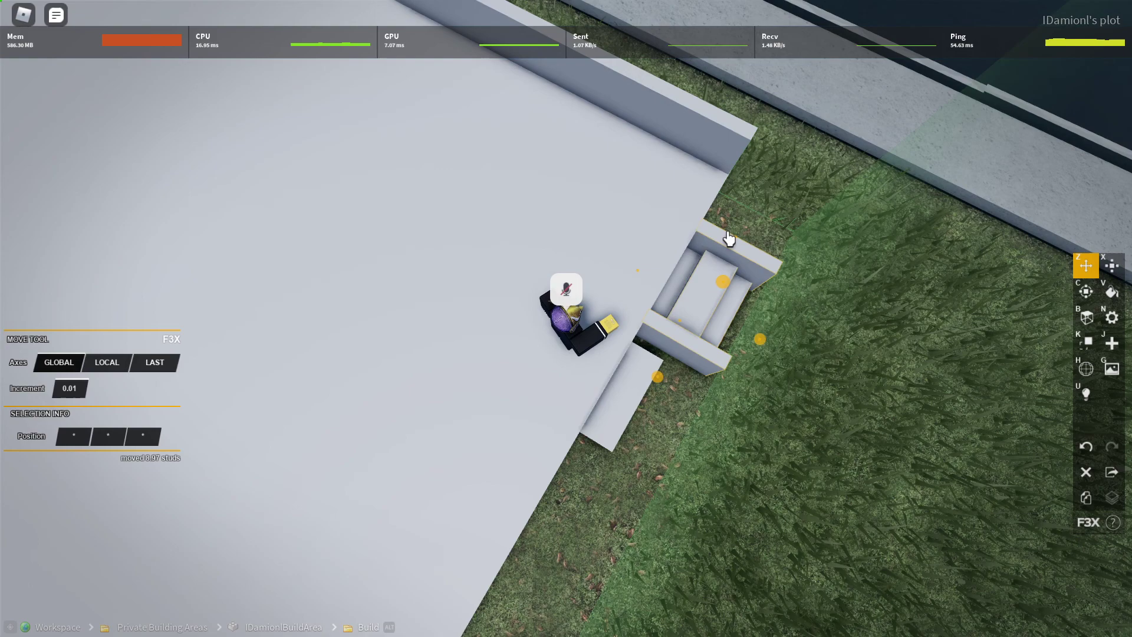
pyautogui.rightClick(742, 235)
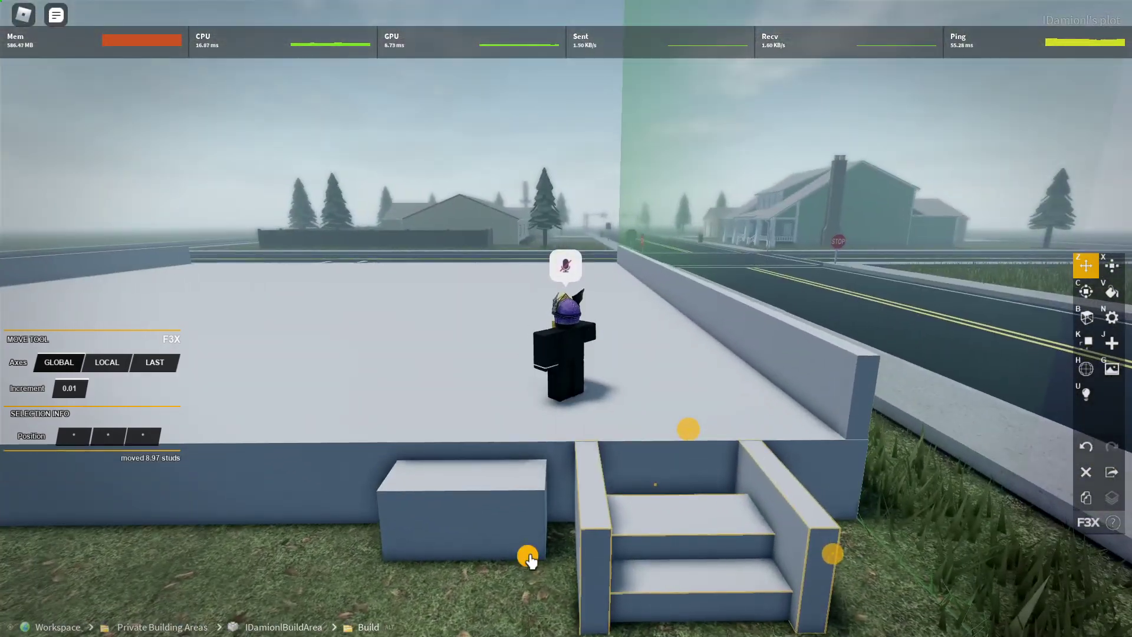
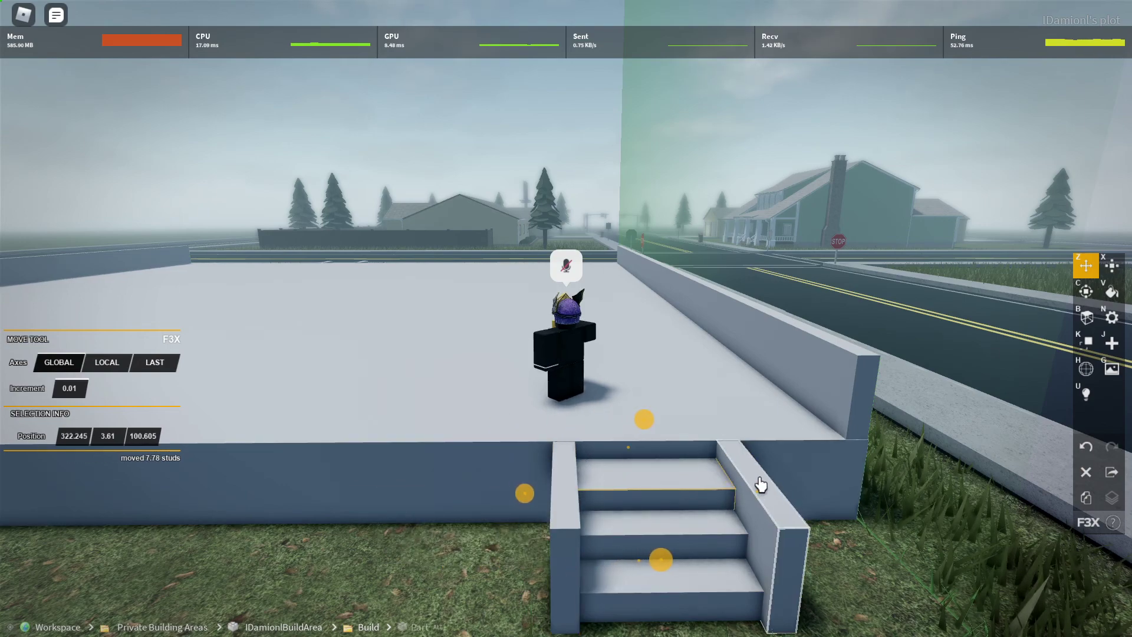
# Move the opposite staircase and its side walls, without the loose block, about 24.49 studs along the foundation towards the end wall.
pyautogui.press('w')
pyautogui.rightClick(841, 467)
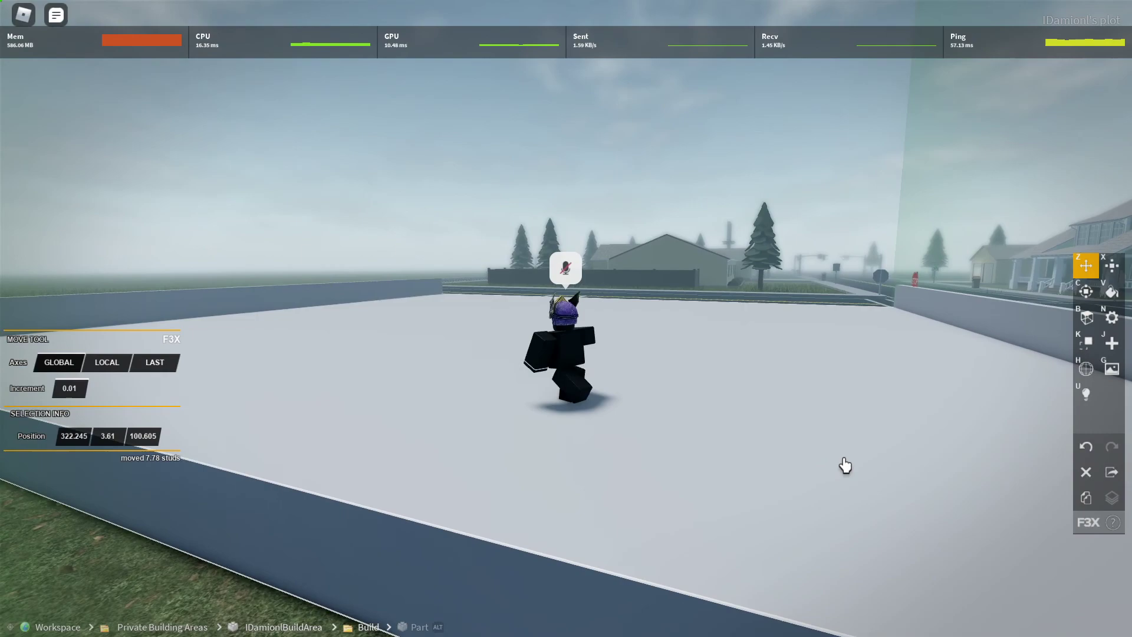
pyautogui.press('w')
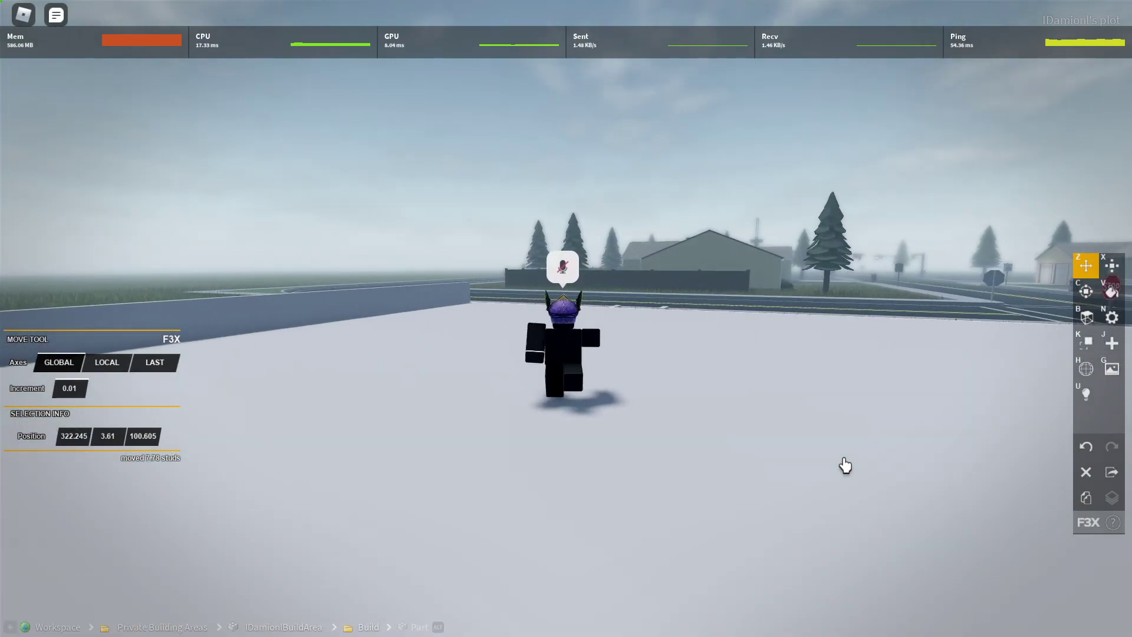
pyautogui.press('d')
pyautogui.rightClick(812, 356)
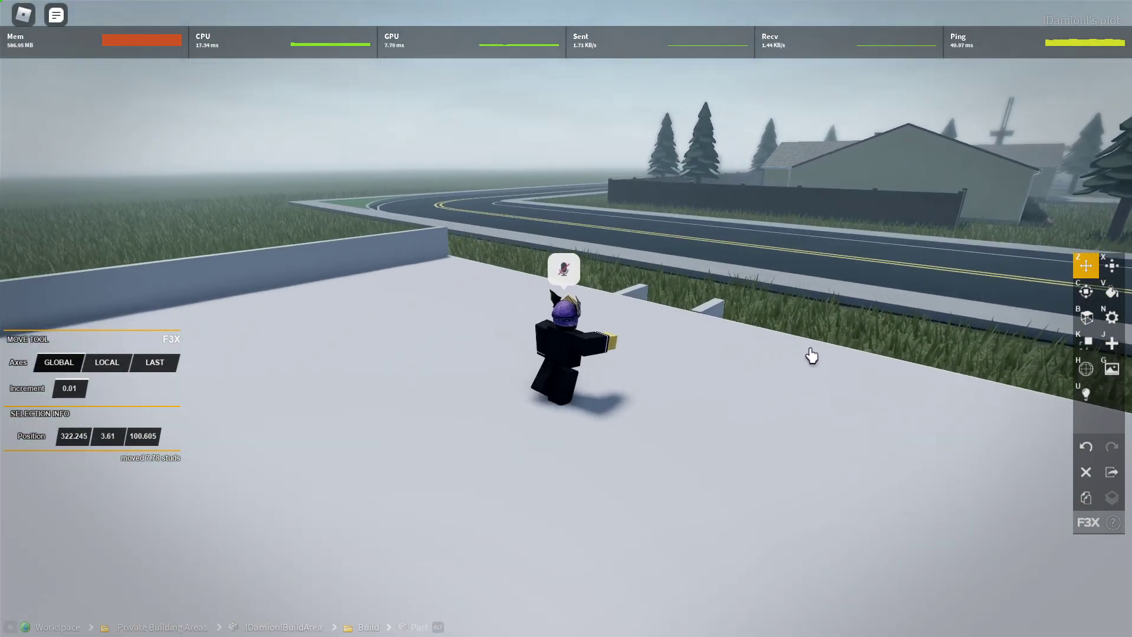
pyautogui.rightClick(795, 359)
pyautogui.rightClick(801, 364)
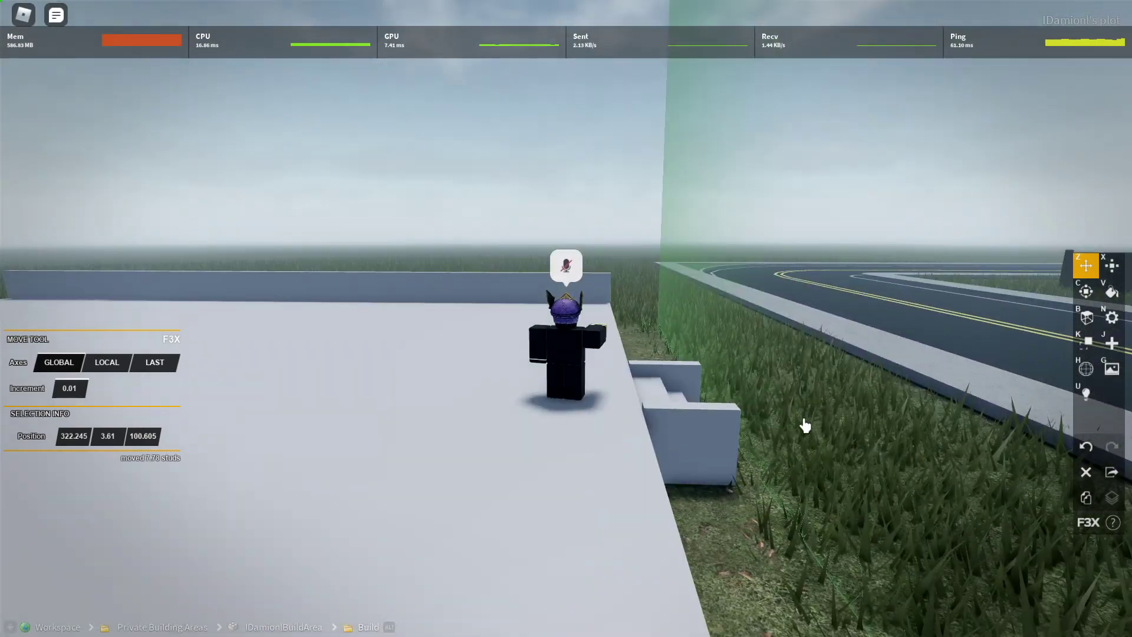
pyautogui.rightClick(778, 488)
pyautogui.rightClick(695, 535)
pyautogui.moveTo(699, 531); pyautogui.dragTo(646, 424)
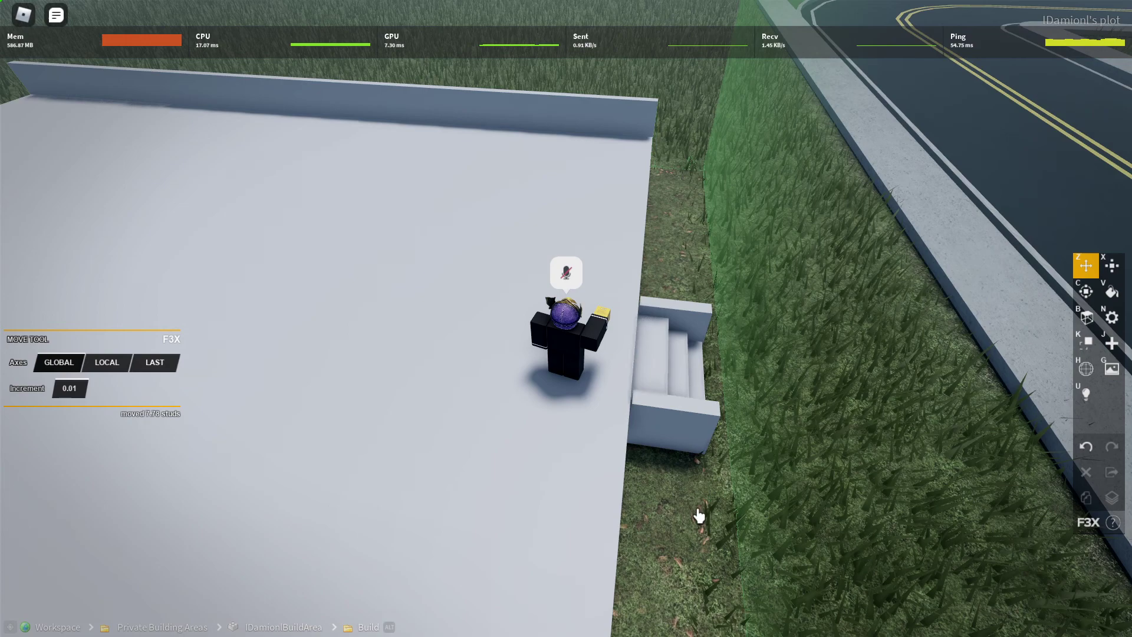
pyautogui.press('w')
pyautogui.moveTo(673, 467)
pyautogui.mouseDown()
pyautogui.moveTo(685, 412)
pyautogui.moveTo(707, 389)
pyautogui.moveTo(695, 371)
pyautogui.moveTo(690, 419)
pyautogui.moveTo(519, 505)
pyautogui.mouseUp()
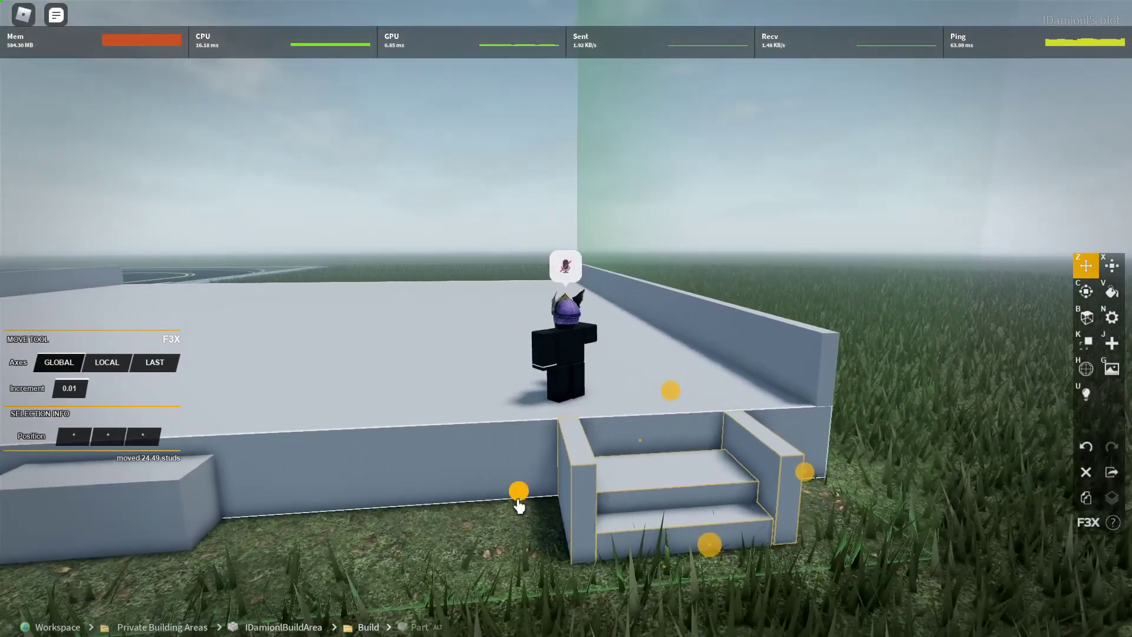
# Move the loose block about 24.24 studs along the foundation into the relocated staircase as its top step, at 234.235, 3.595, 179.96.
pyautogui.press('a')
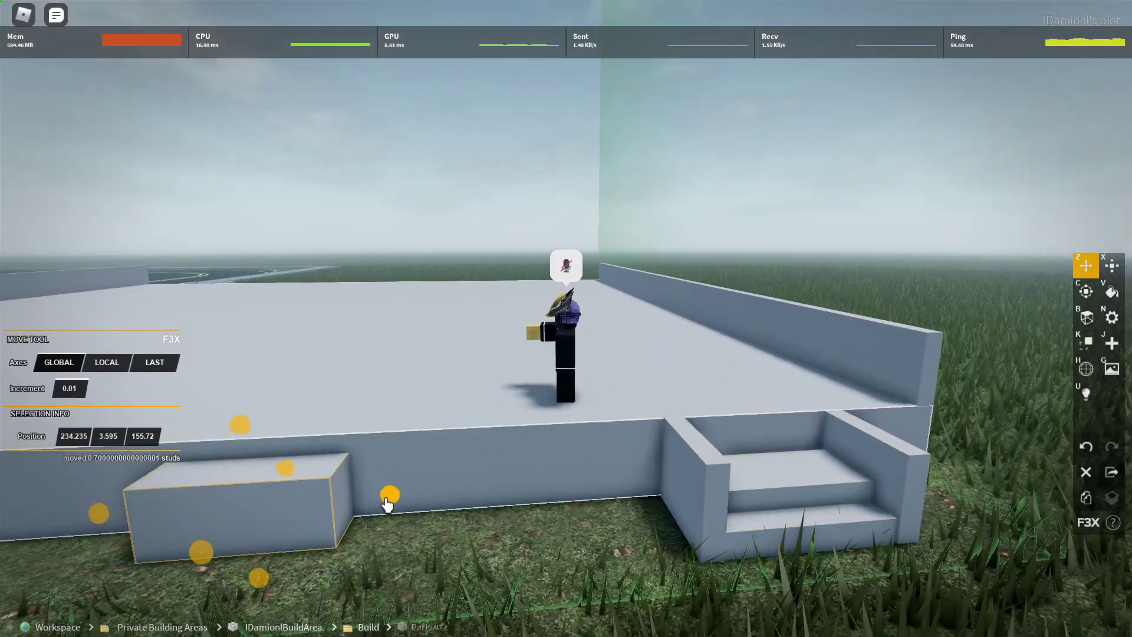
pyautogui.press('d')
pyautogui.moveTo(386, 504); pyautogui.dragTo(689, 514)
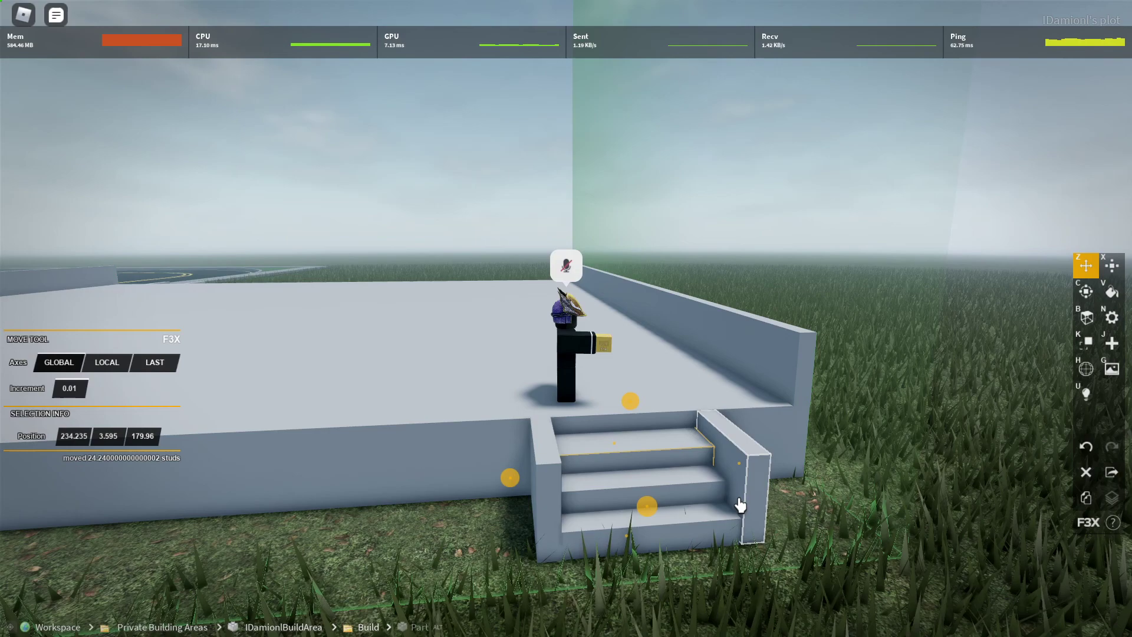
# Fit the top step between the side walls at 234.235, 3.595, 179.89 and resize it to 2.35 × 3.19 × 8 studs.
pyautogui.press('d')
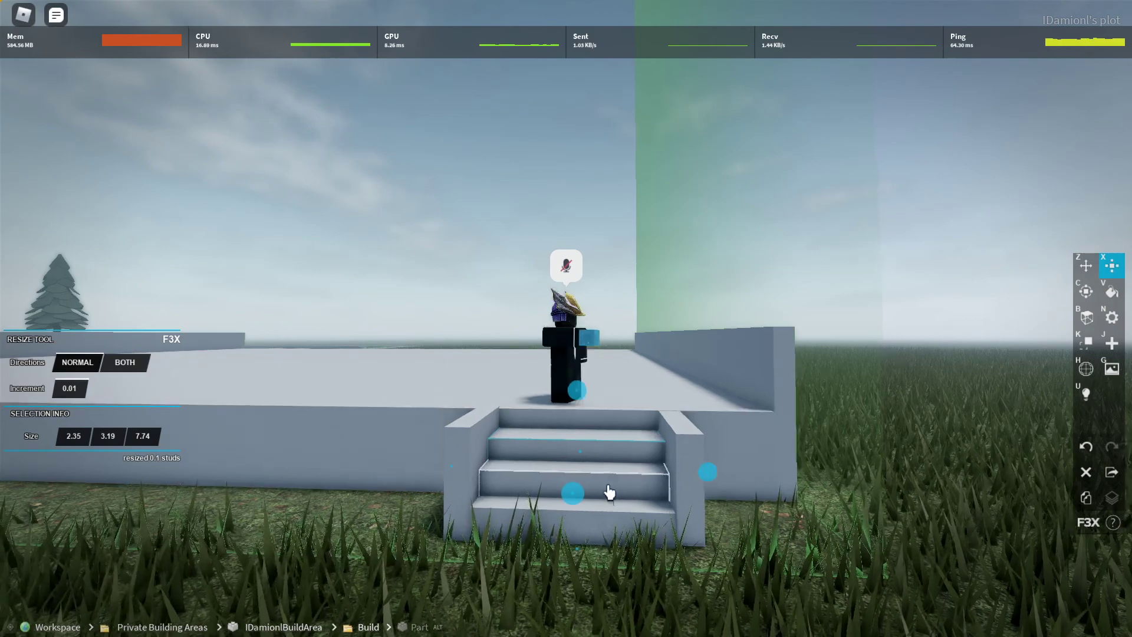
pyautogui.press('a')
pyautogui.press('w')
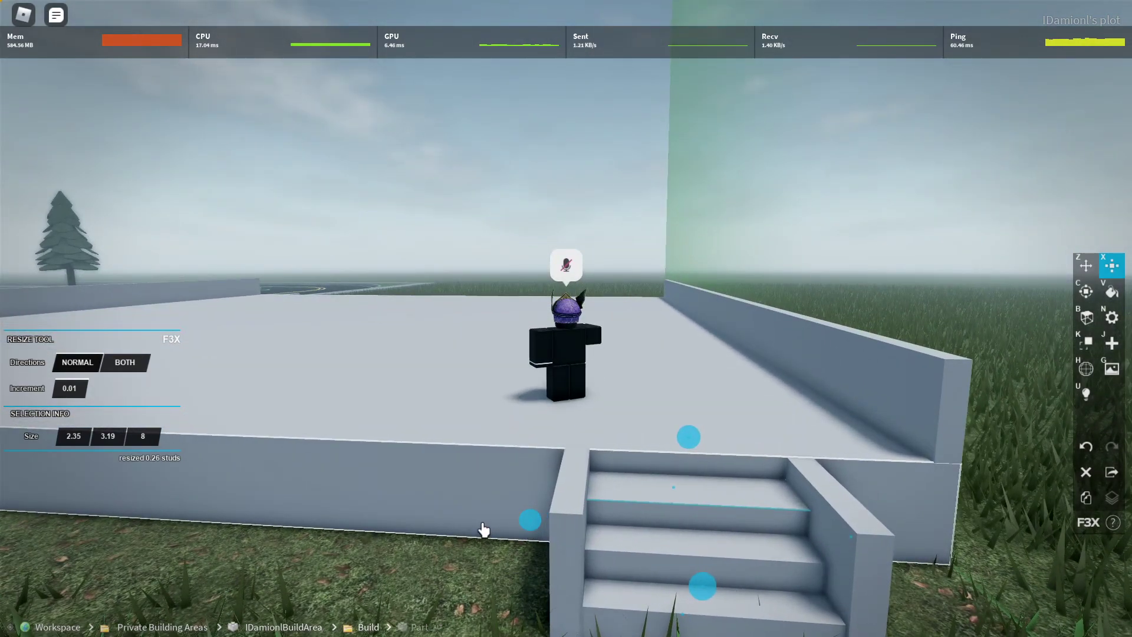
pyautogui.press('a')
pyautogui.press('w')
pyautogui.press('z')
# Place several new normal parts on and beside the slab around the corner with the roadside wall.
pyautogui.rightClick(614, 432)
pyautogui.press('d')
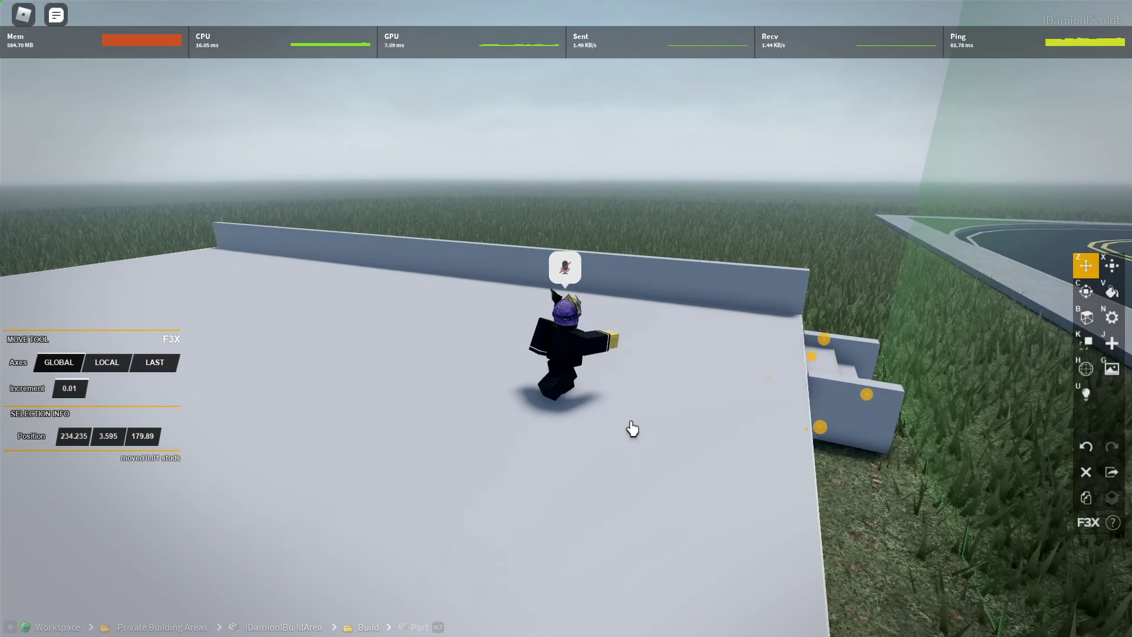
pyautogui.rightClick(632, 429)
pyautogui.press('a')
pyautogui.rightClick(480, 430)
pyautogui.press('w')
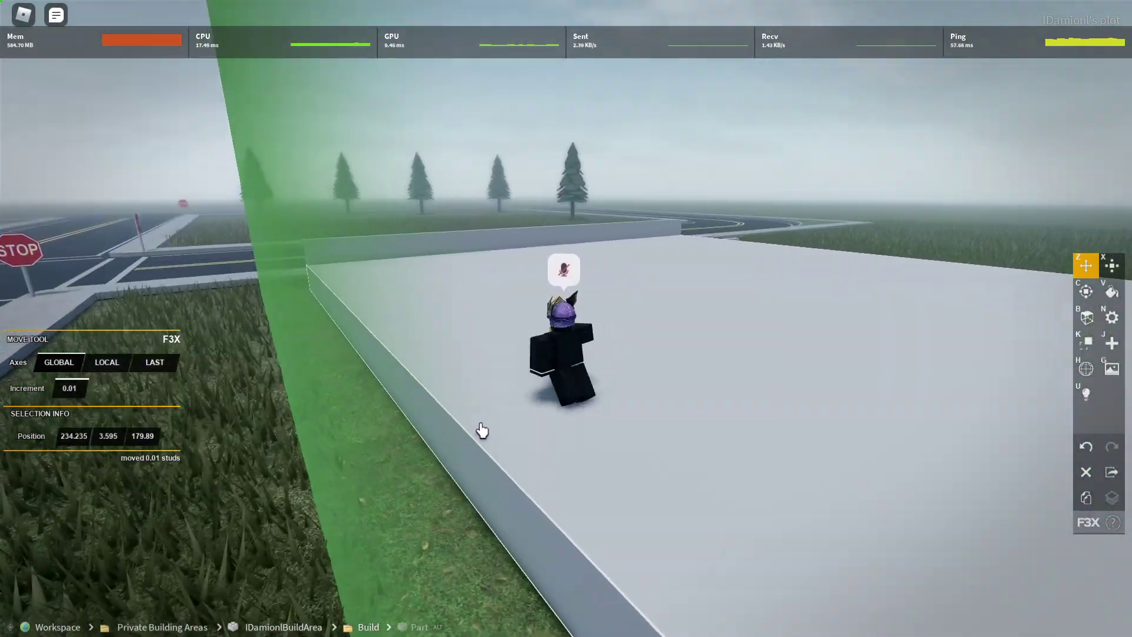
pyautogui.rightClick(473, 430)
pyautogui.press('a')
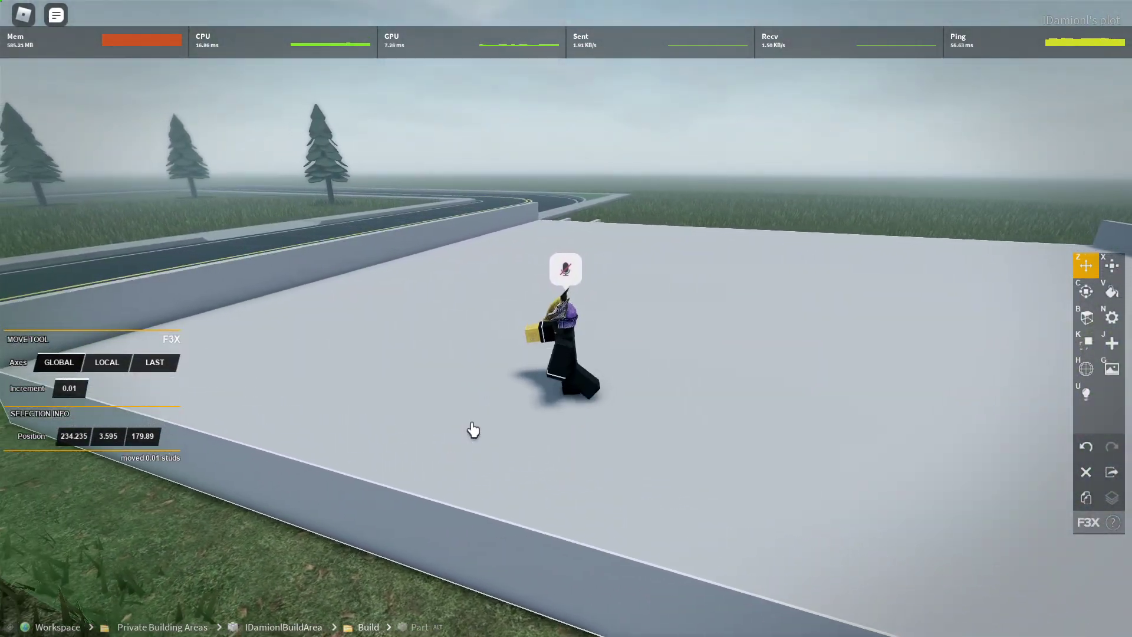
pyautogui.press('j')
pyautogui.click(322, 460)
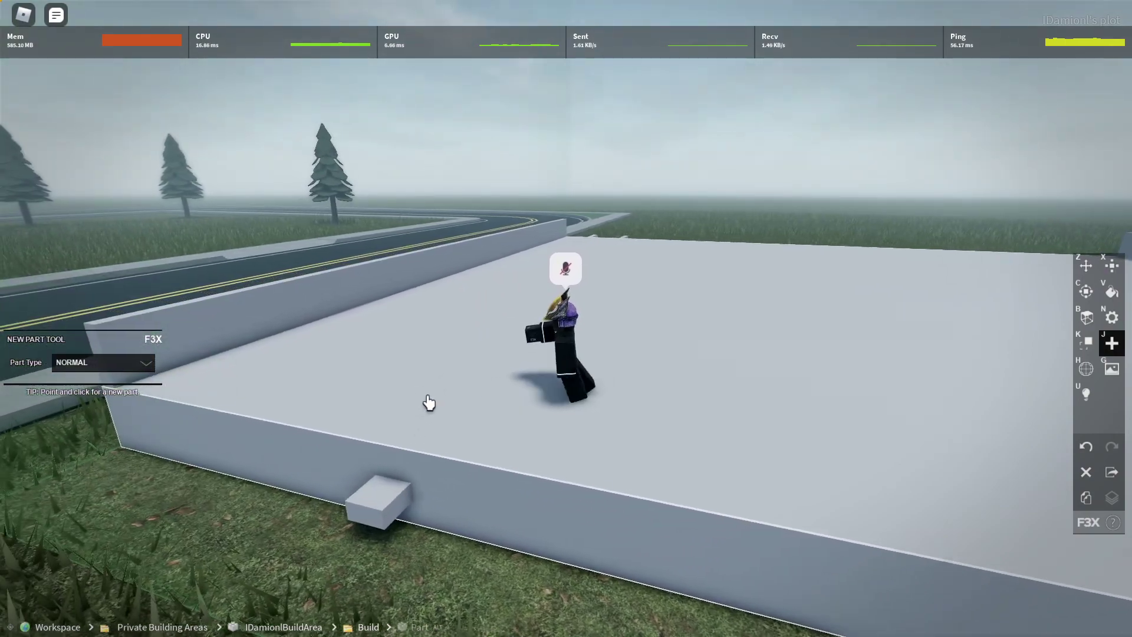
pyautogui.click(439, 404)
pyautogui.click(339, 407)
pyautogui.click(440, 421)
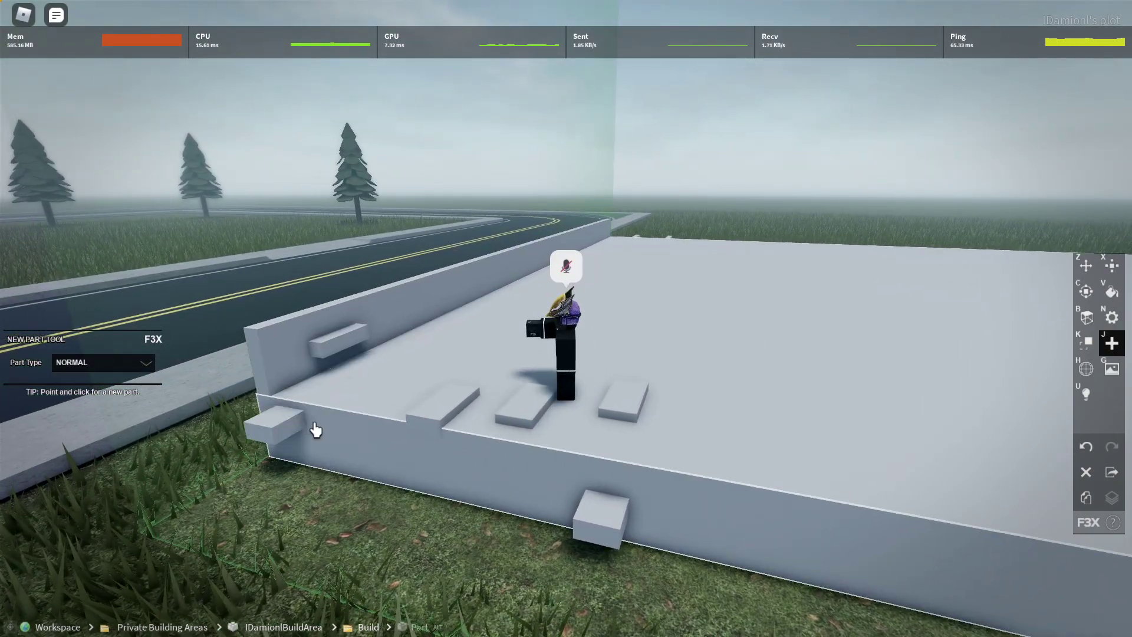
pyautogui.press('d')
pyautogui.click(716, 392)
pyautogui.click(655, 472)
pyautogui.click(512, 404)
pyautogui.press('s')
pyautogui.click(619, 353)
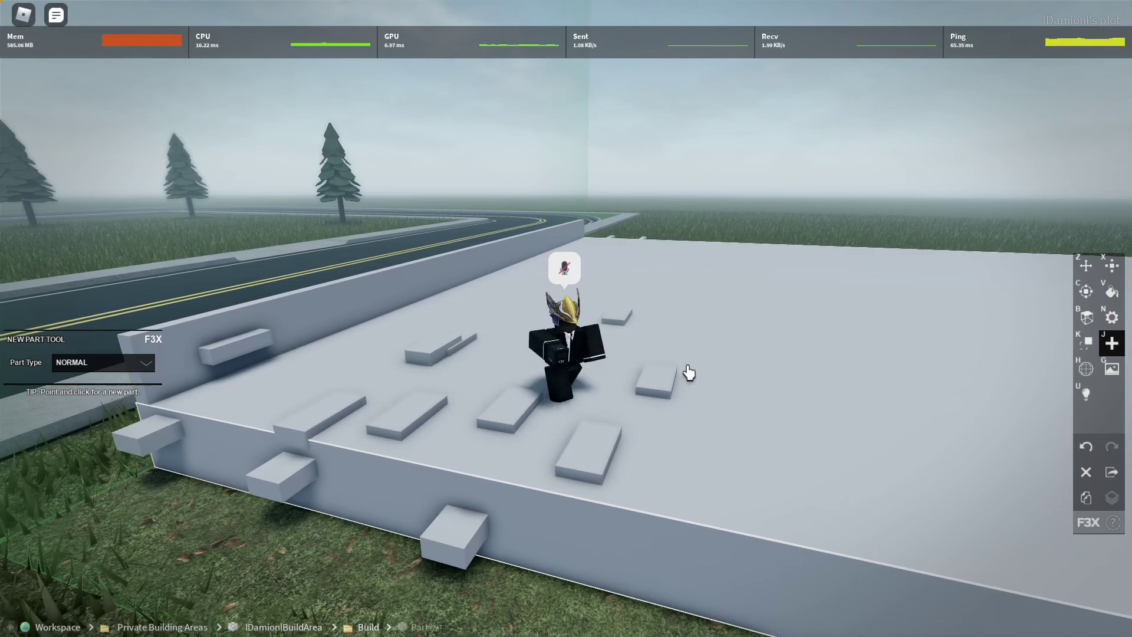
pyautogui.rightClick(662, 442)
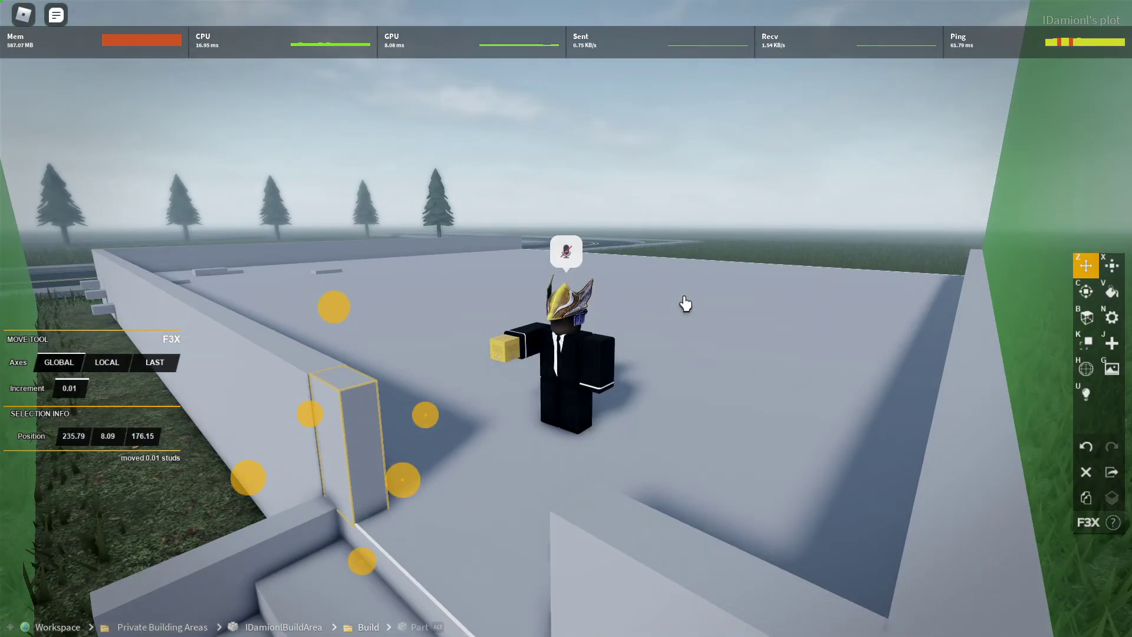
# Resize the wall block beside the staircase to 4.94 × 1.09 × 9.59 studs so it spans the stair opening.
pyautogui.press('x')
pyautogui.scroll(1, 383, 370)
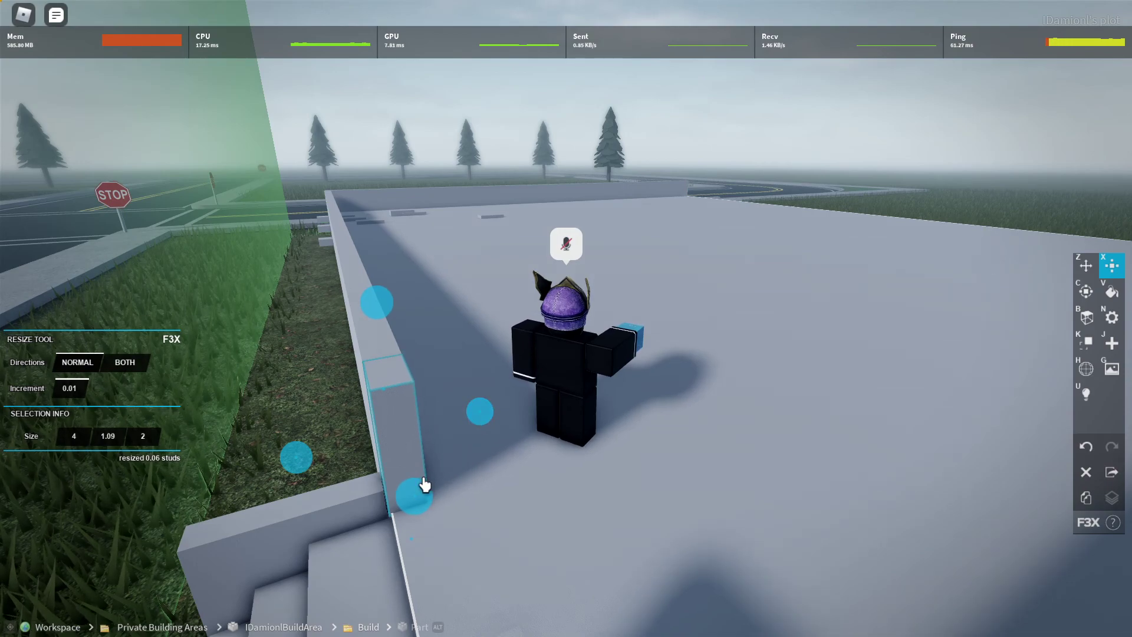
pyautogui.rightClick(467, 452)
pyautogui.moveTo(426, 607); pyautogui.dragTo(427, 621)
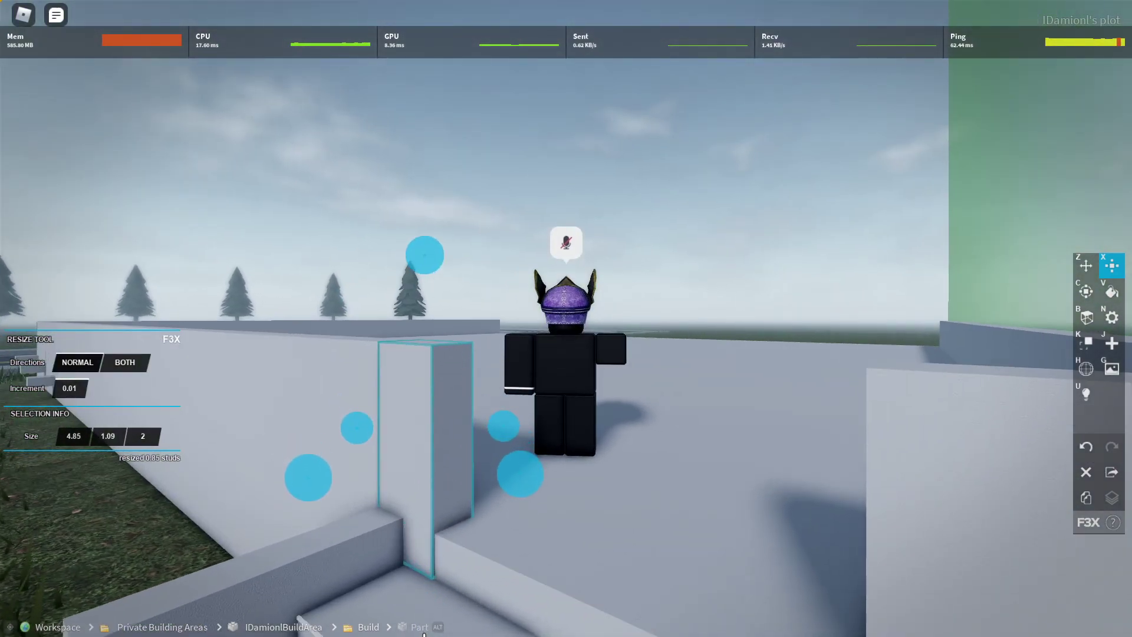
pyautogui.moveTo(538, 479); pyautogui.dragTo(1056, 587)
pyautogui.rightClick(945, 539)
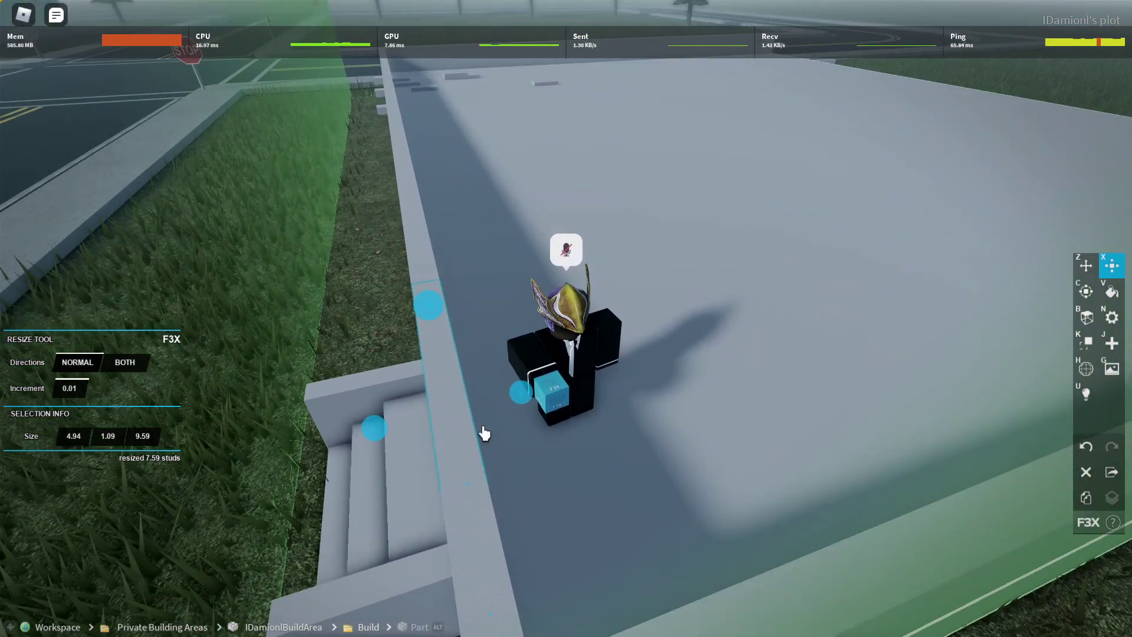
pyautogui.rightClick(515, 430)
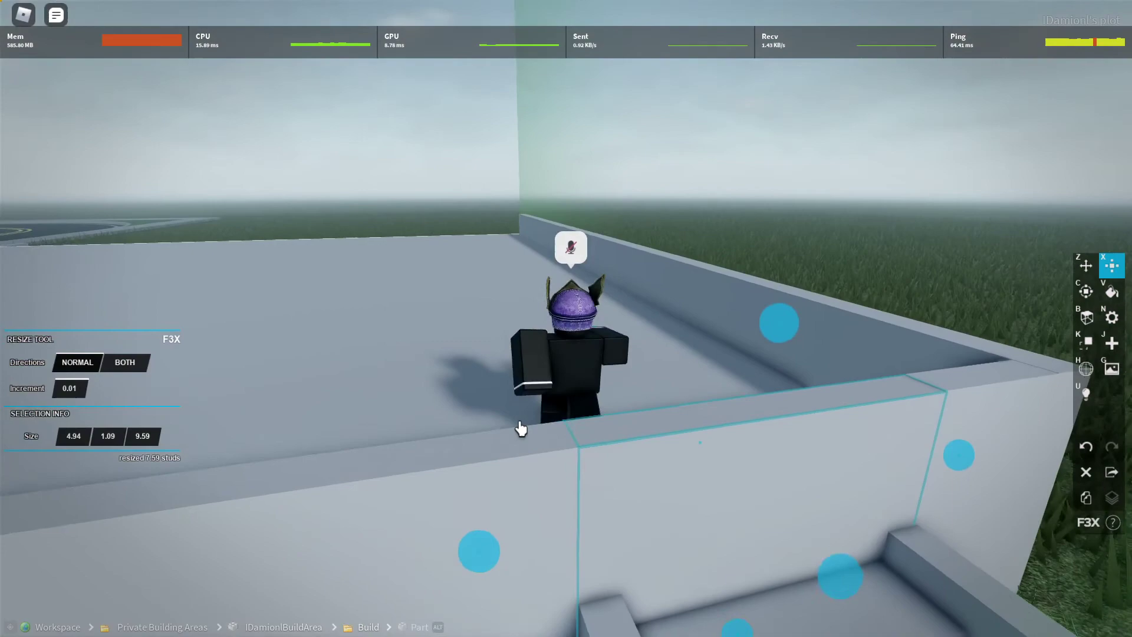
# Align the panel across the stair opening with the neighbouring walls at 235.805, 7.62, 179.955.
pyautogui.press('w')
pyautogui.press('s')
pyautogui.click(1086, 343)
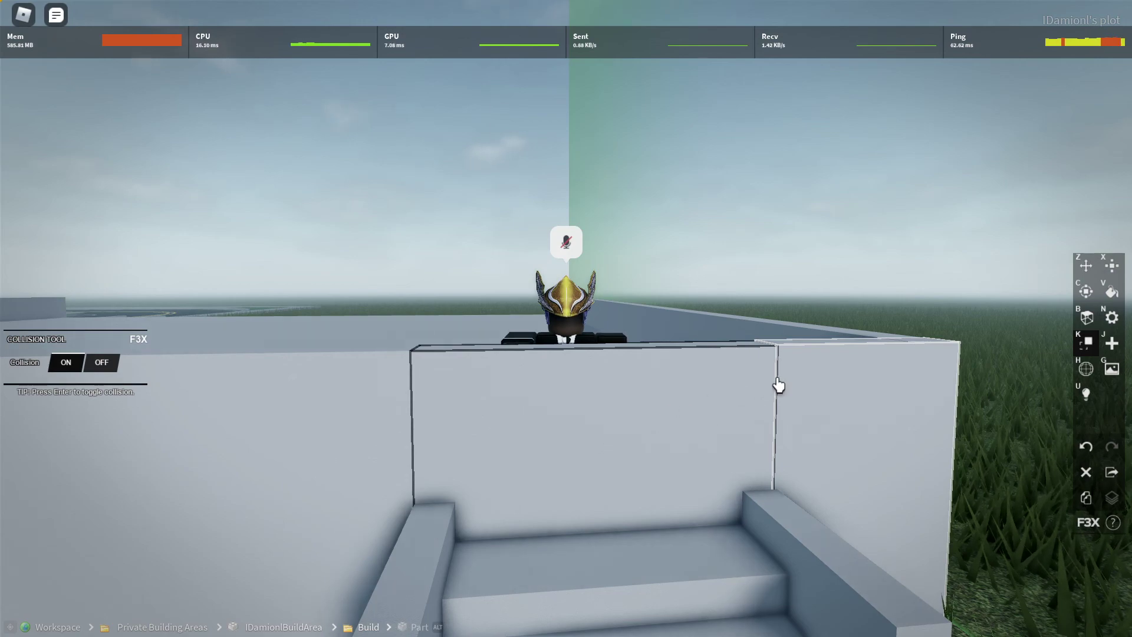
pyautogui.click(1085, 266)
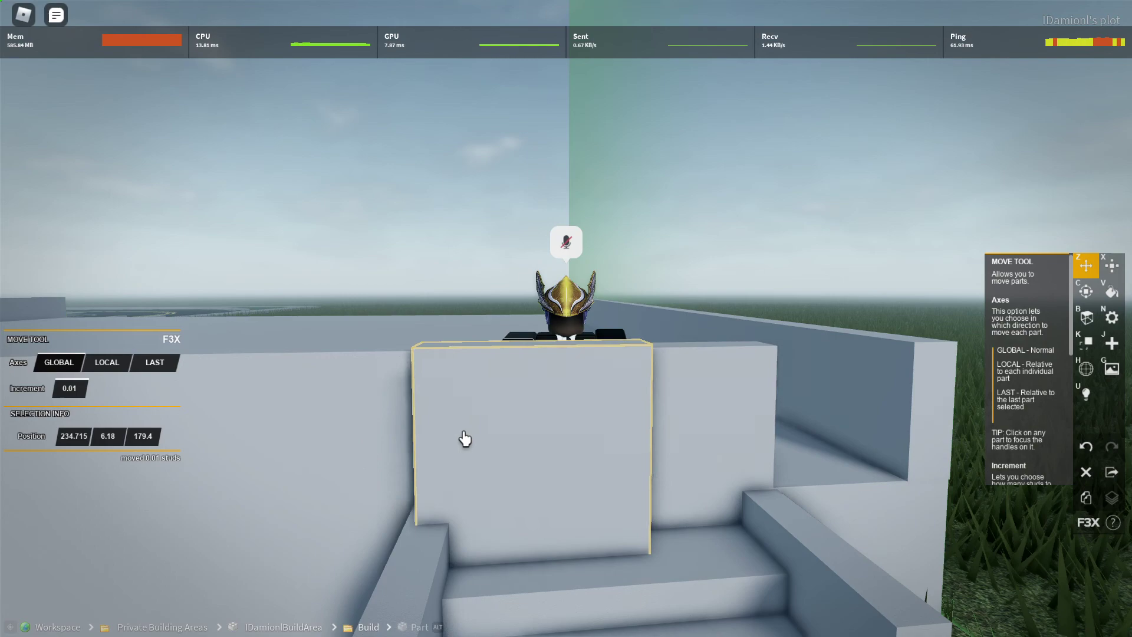
pyautogui.click(799, 425)
pyautogui.moveTo(671, 451); pyautogui.dragTo(833, 470)
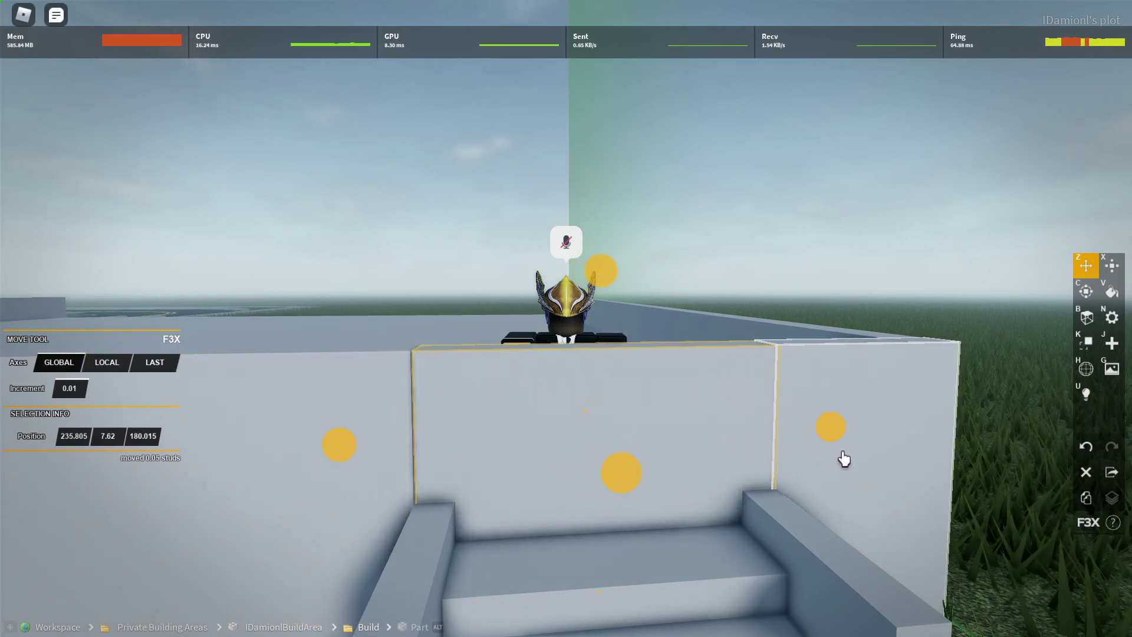
pyautogui.moveTo(902, 463); pyautogui.dragTo(922, 481)
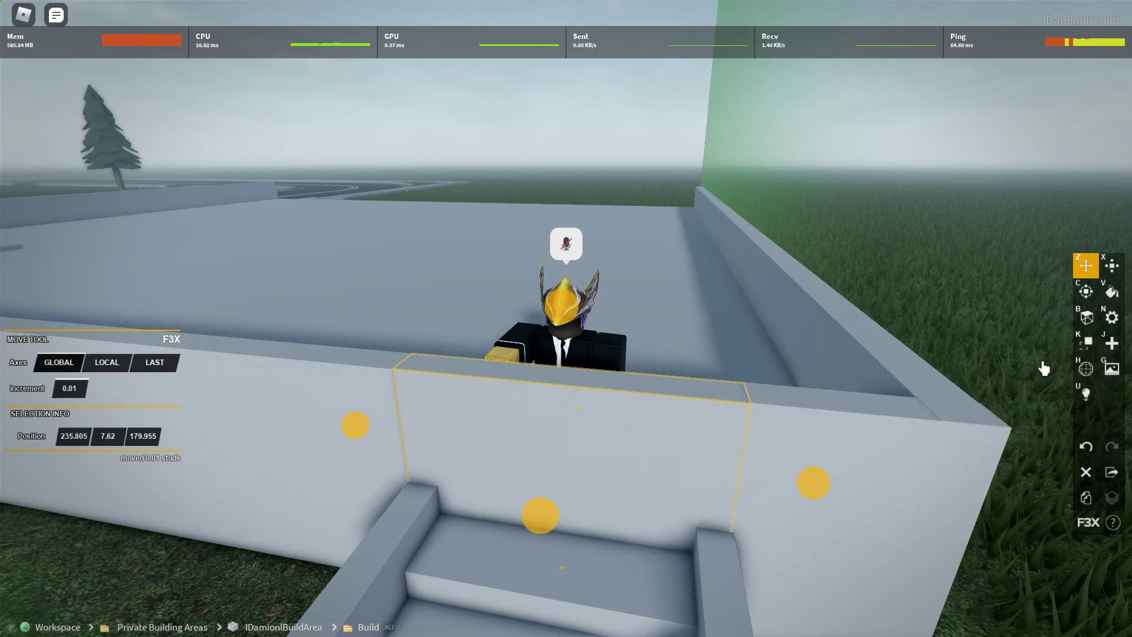
# Change the material of the panel across the stair opening to Forcefield.
pyautogui.click(1087, 319)
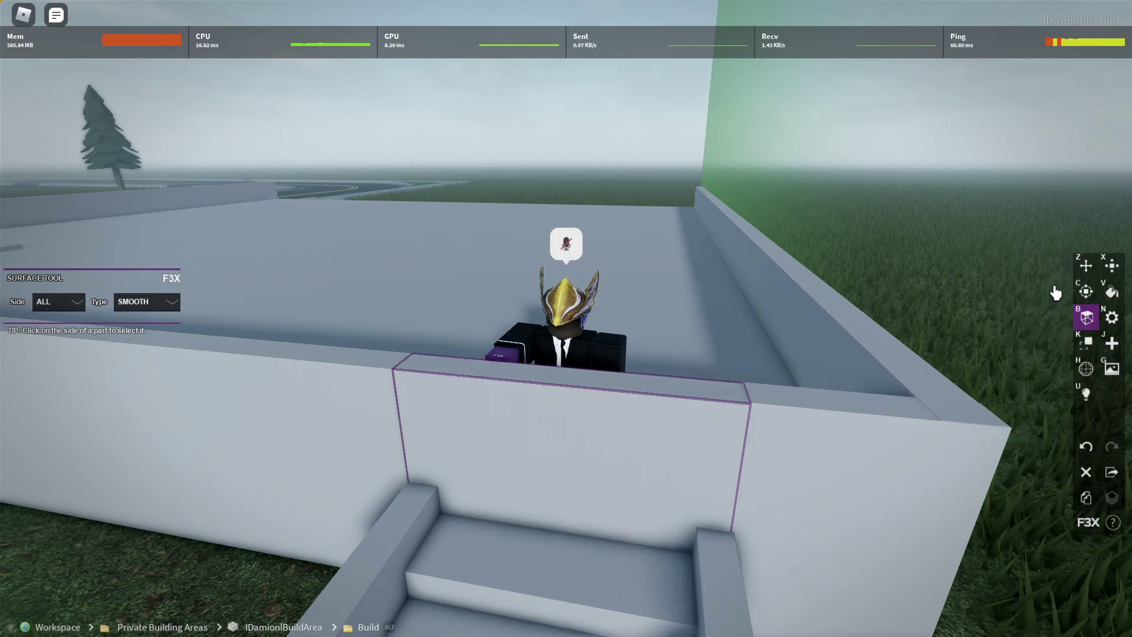
pyautogui.click(1115, 319)
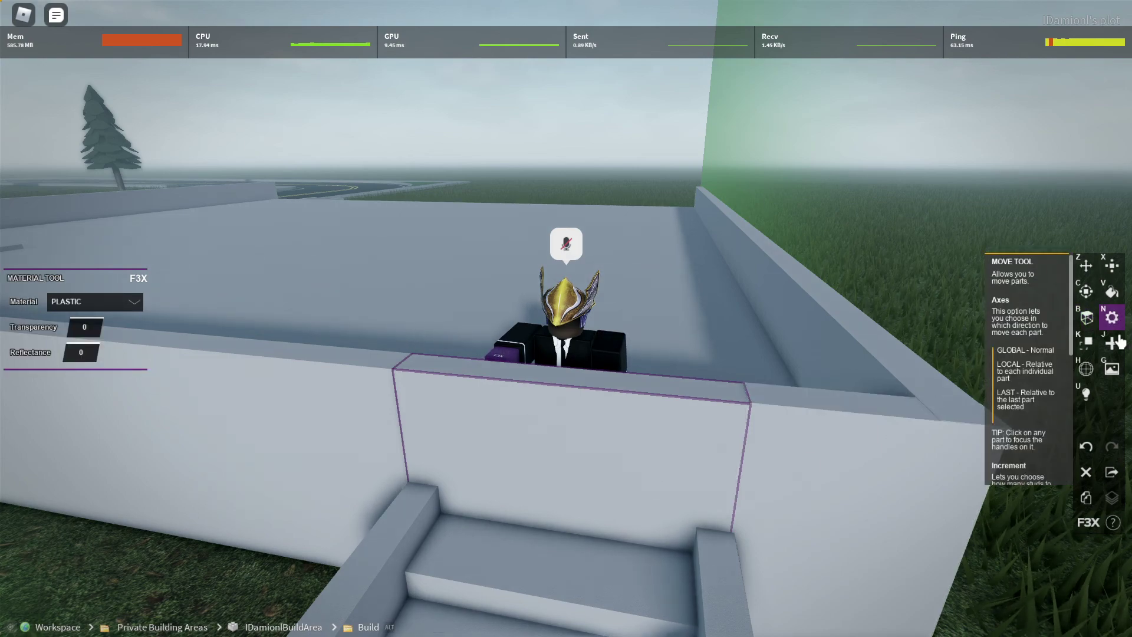
pyautogui.click(125, 303)
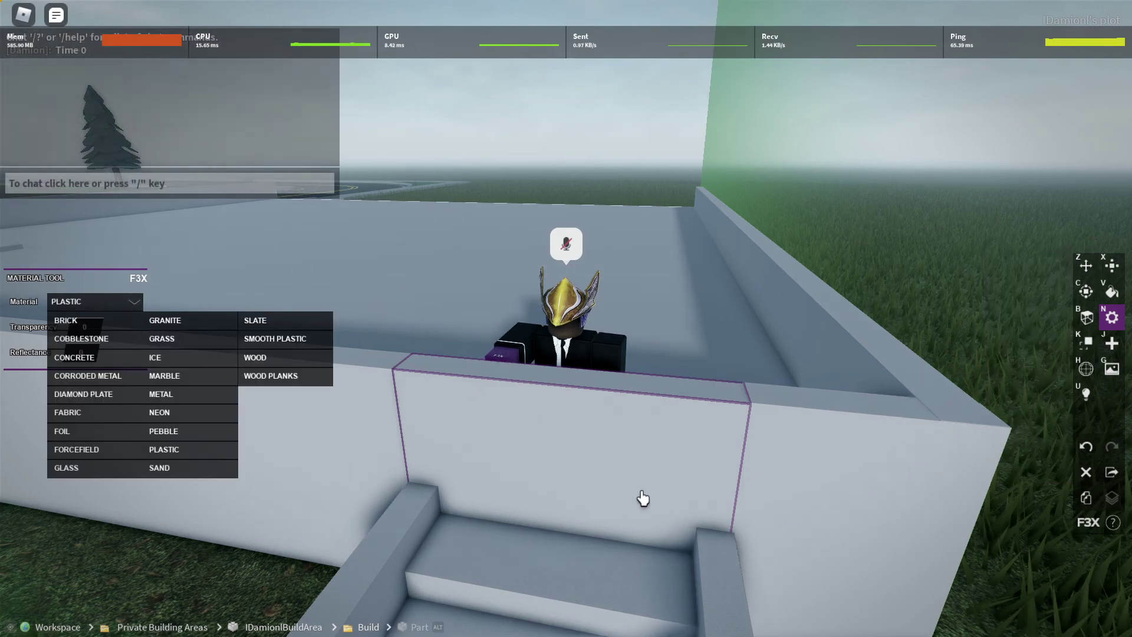
pyautogui.click(106, 457)
# Turn off collision for the Forcefield panel and walk through it onto the staircase.
pyautogui.press('d')
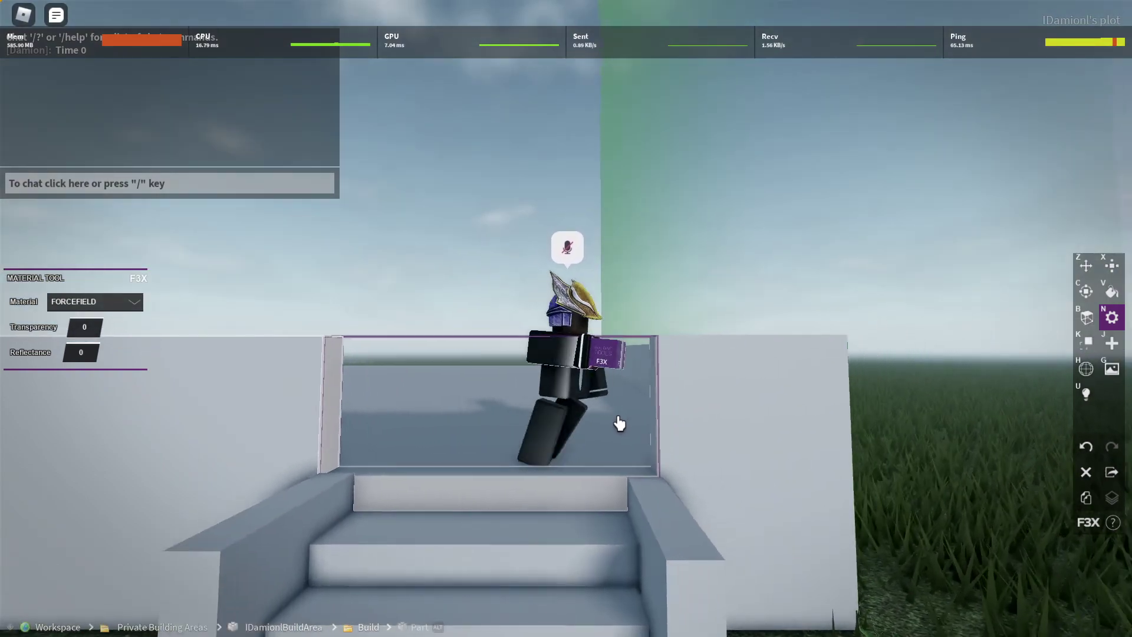
pyautogui.press('a')
pyautogui.scroll(3, 684, 447)
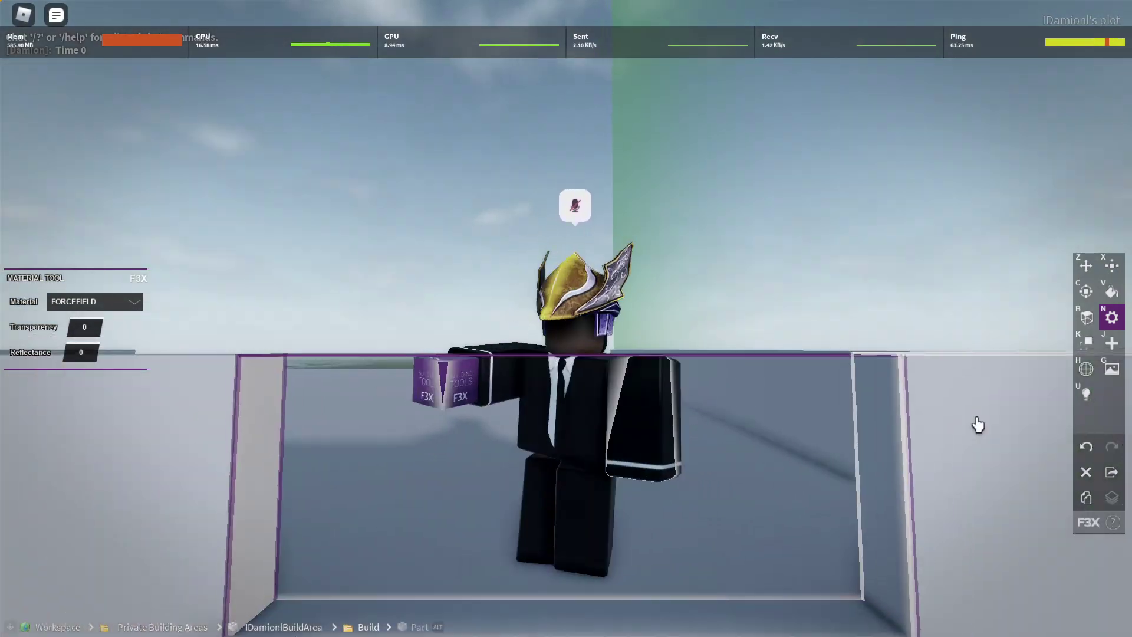
pyautogui.press('k')
pyautogui.press('Return')
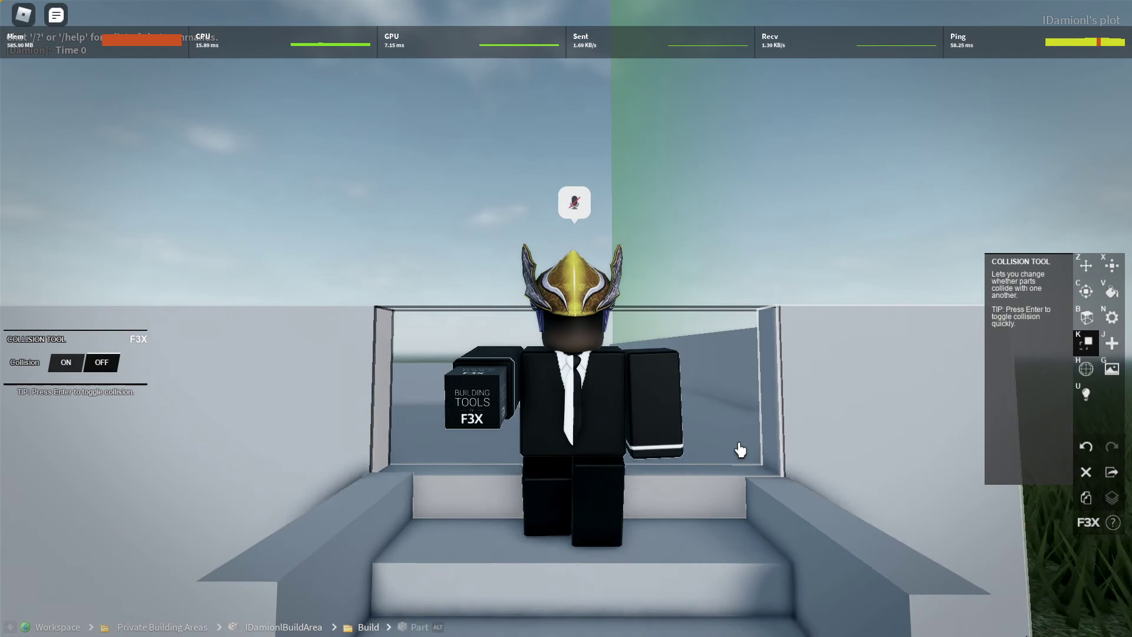
pyautogui.press('w')
pyautogui.press('s')
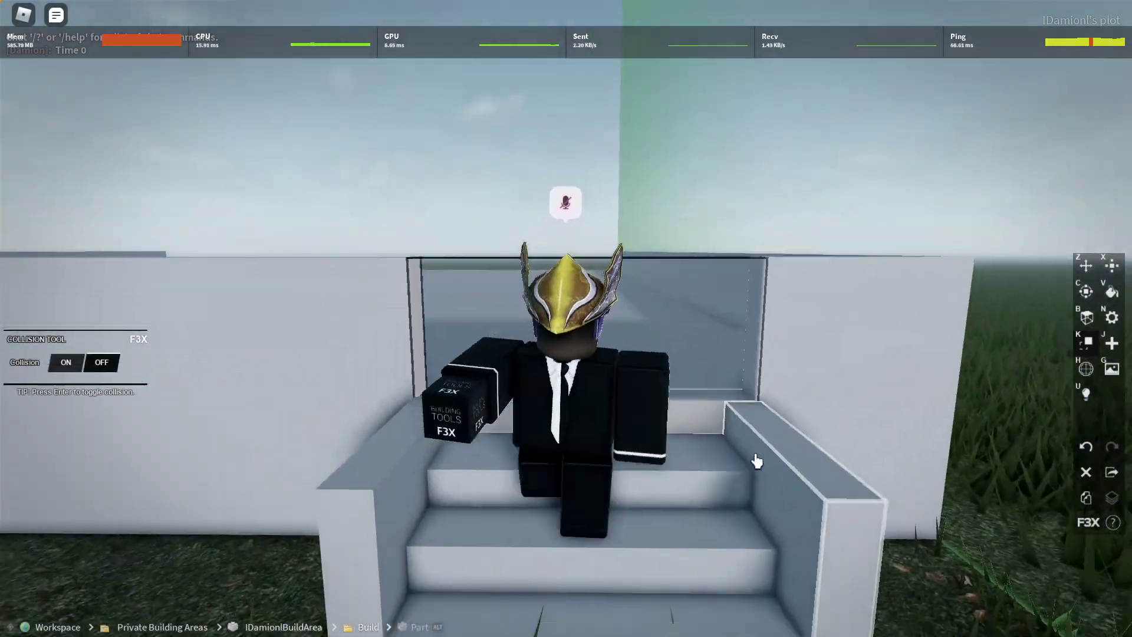
# Change the material of the near side wall of the first staircase to Brick.
pyautogui.press('z')
pyautogui.press('w')
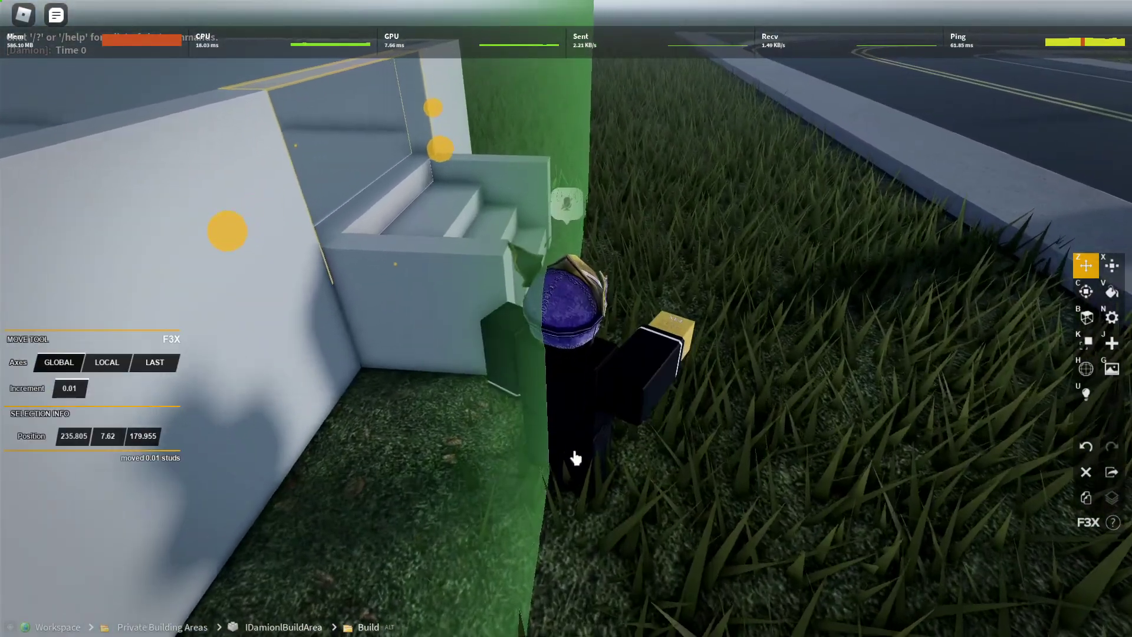
pyautogui.click(1111, 319)
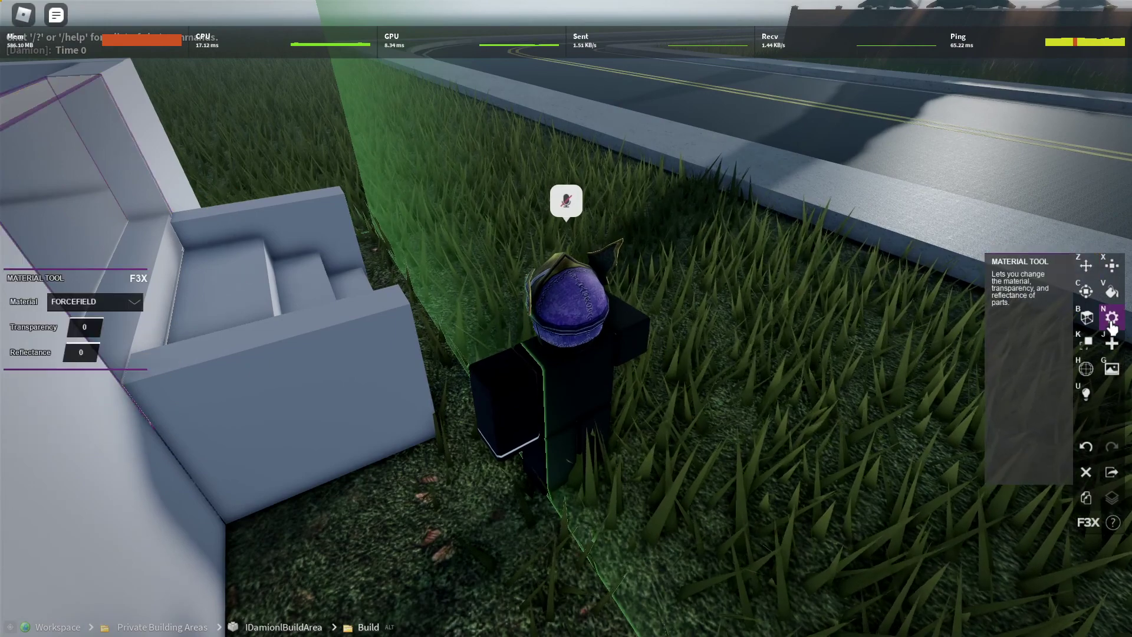
pyautogui.click(435, 420)
pyautogui.click(131, 303)
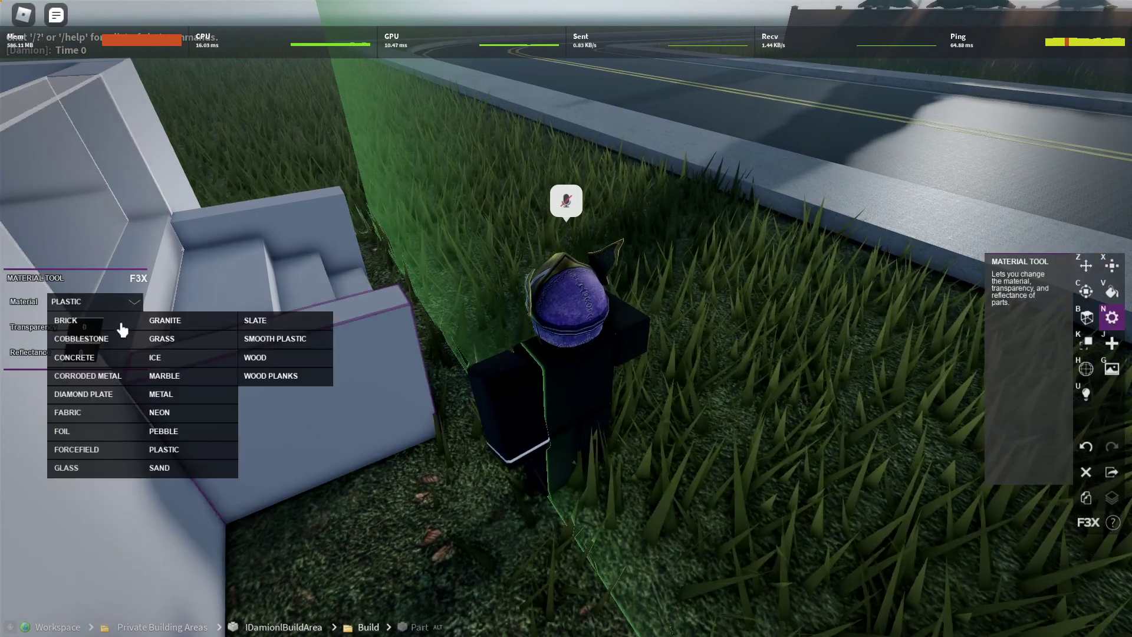
pyautogui.click(111, 328)
pyautogui.click(118, 306)
pyautogui.click(103, 323)
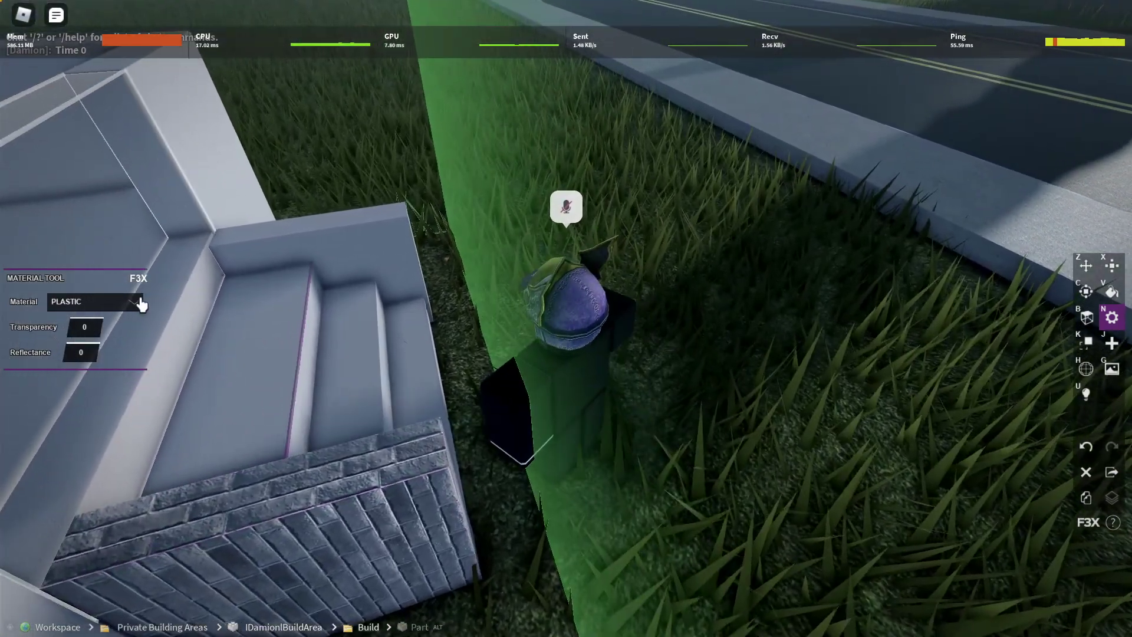
# Change the material of the first staircase's steps to Cobblestone.
pyautogui.click(136, 302)
pyautogui.click(106, 340)
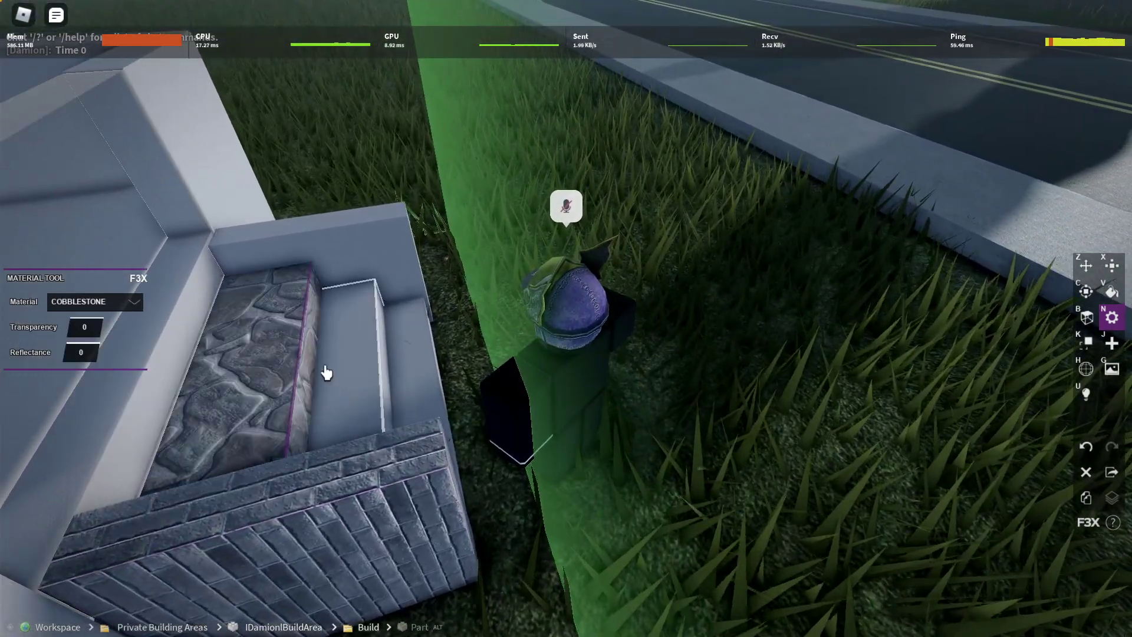
pyautogui.click(132, 301)
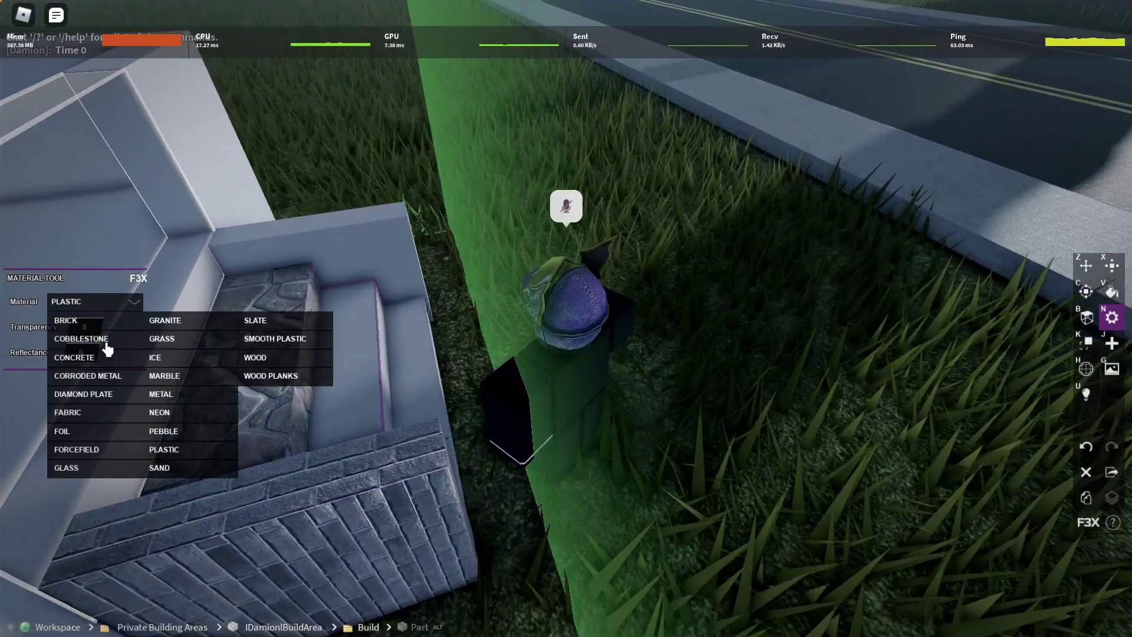
pyautogui.click(106, 340)
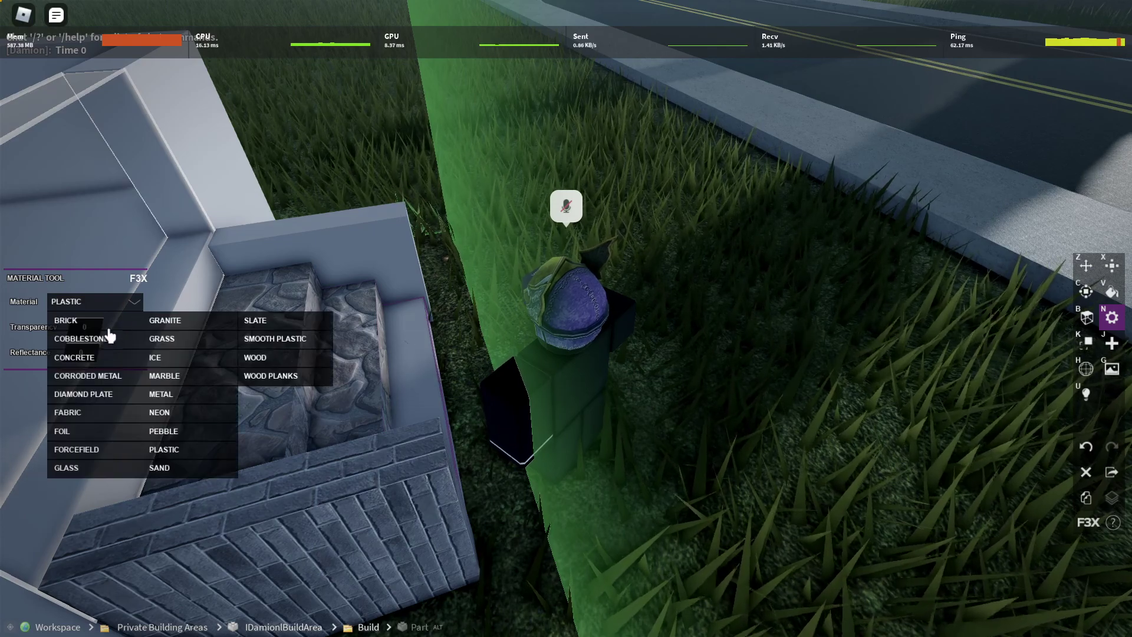
# Change the first staircase's other side wall and the perimeter wall beside the stair opening to Brick.
pyautogui.click(134, 302)
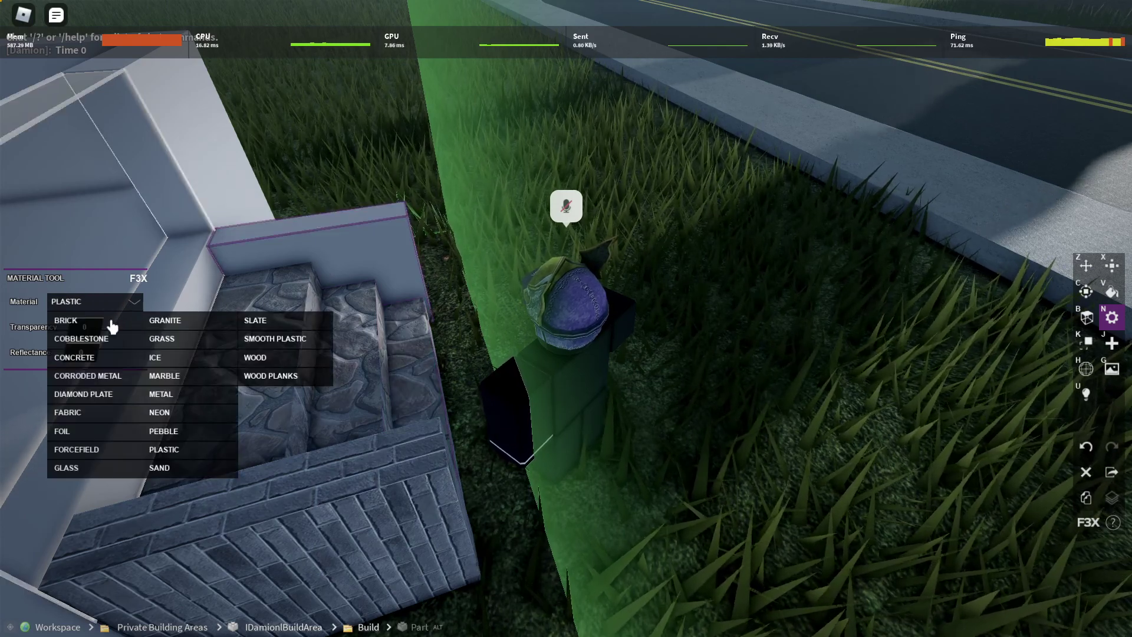
pyautogui.click(112, 326)
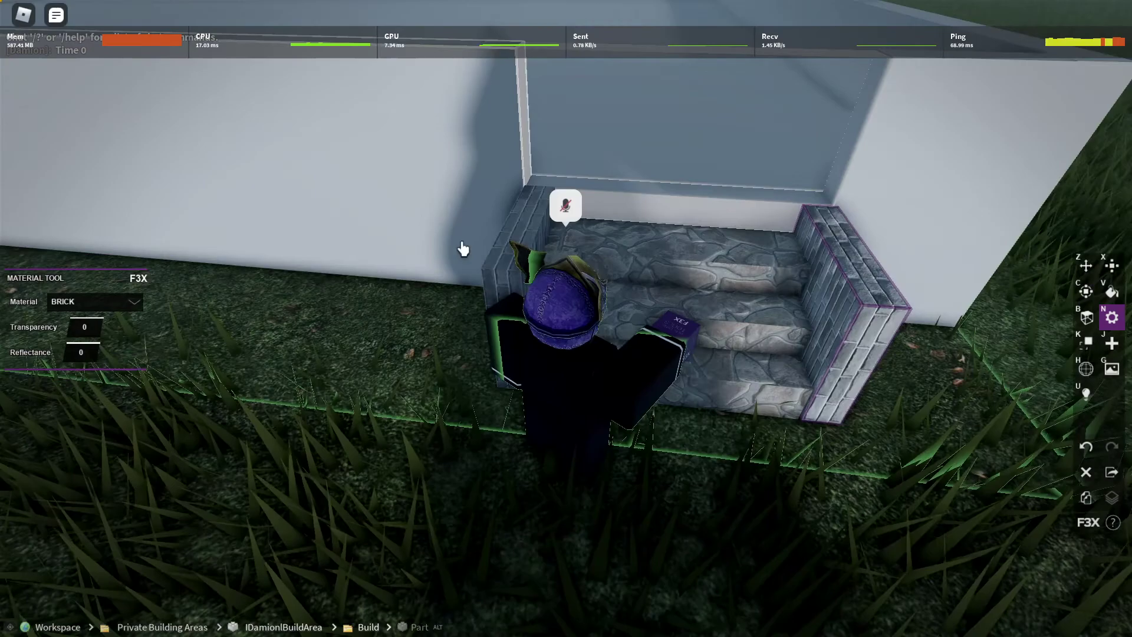
pyautogui.press('w')
pyautogui.click(460, 251)
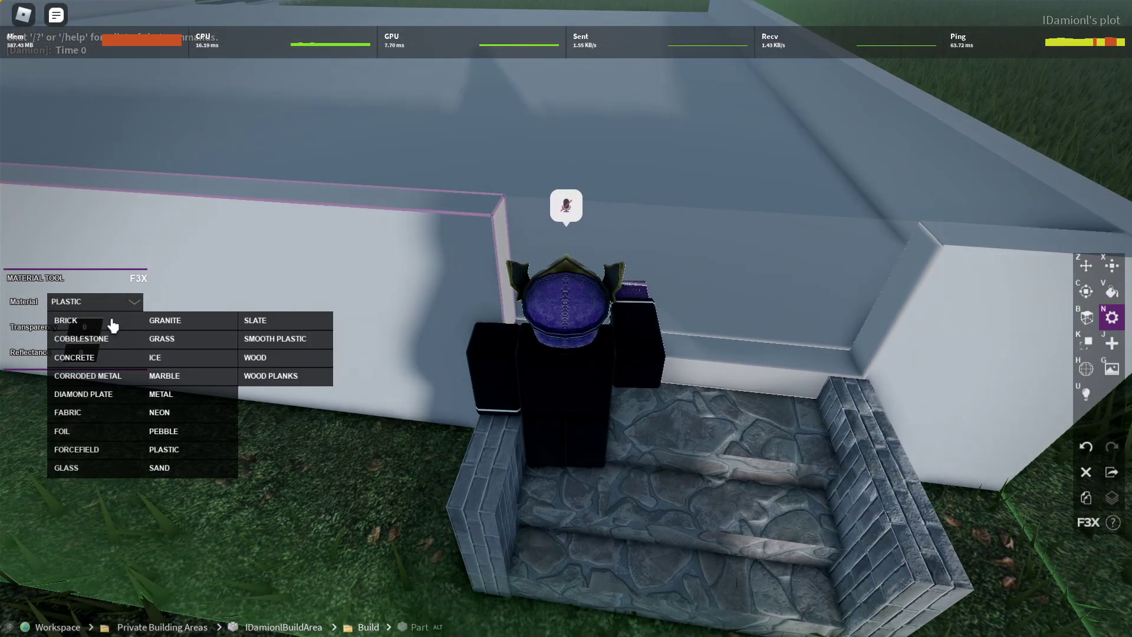
pyautogui.click(112, 326)
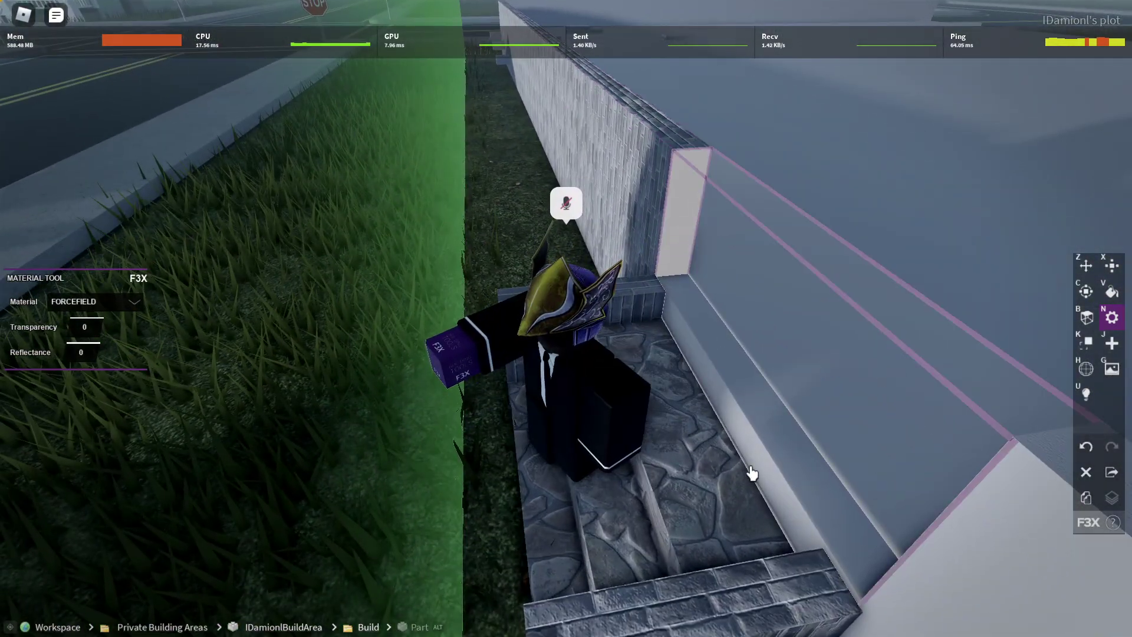
# Raise the Forcefield panel across the stair opening by 1.28 studs to a height position of 8.9.
pyautogui.press('d')
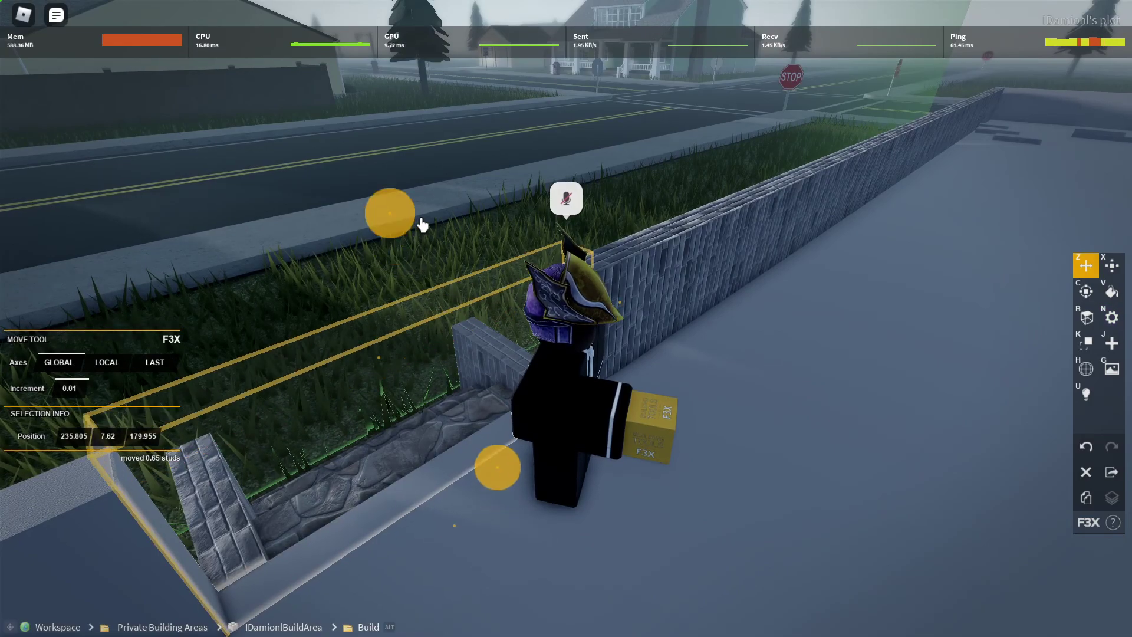
pyautogui.moveTo(410, 218); pyautogui.dragTo(413, 162)
pyautogui.press('s')
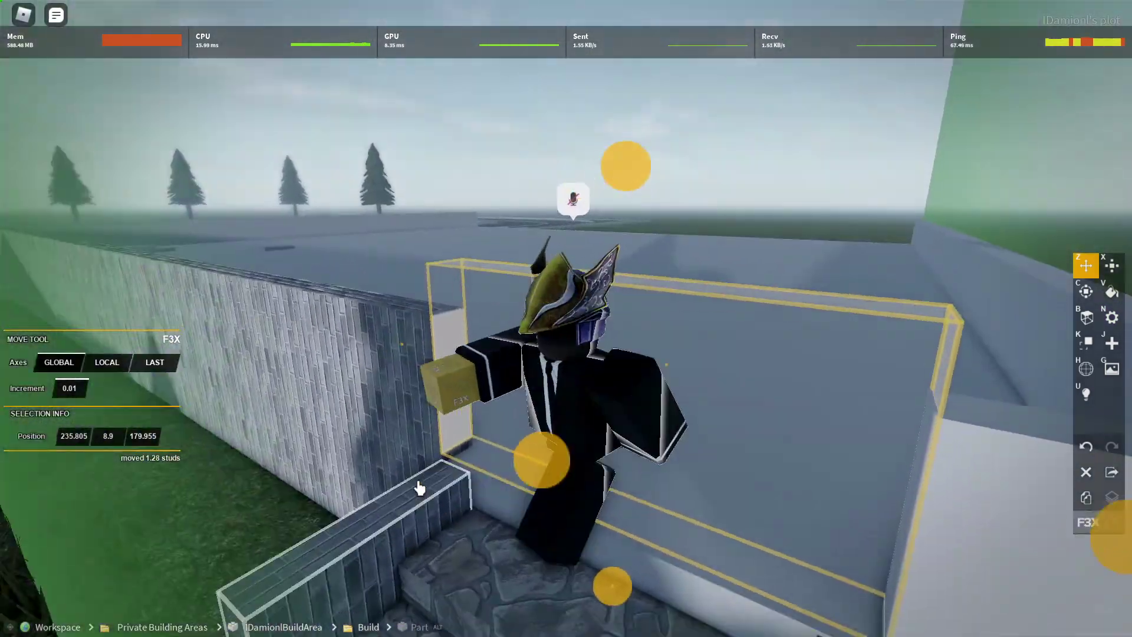
pyautogui.press('x')
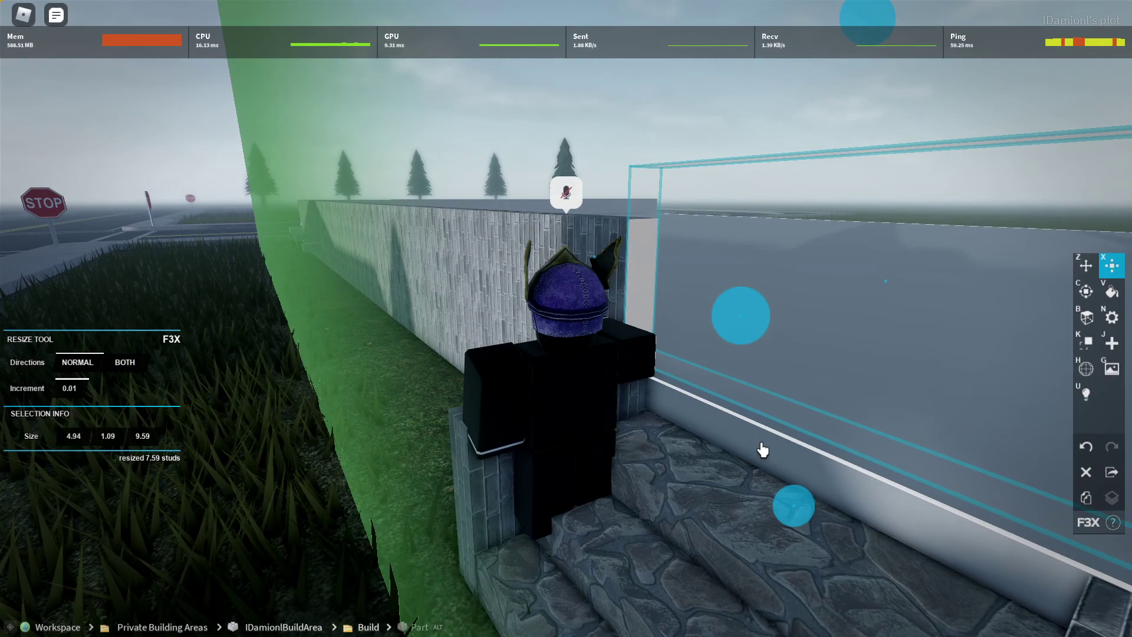
# Change the material of the large foundation block to Brick.
pyautogui.press('n')
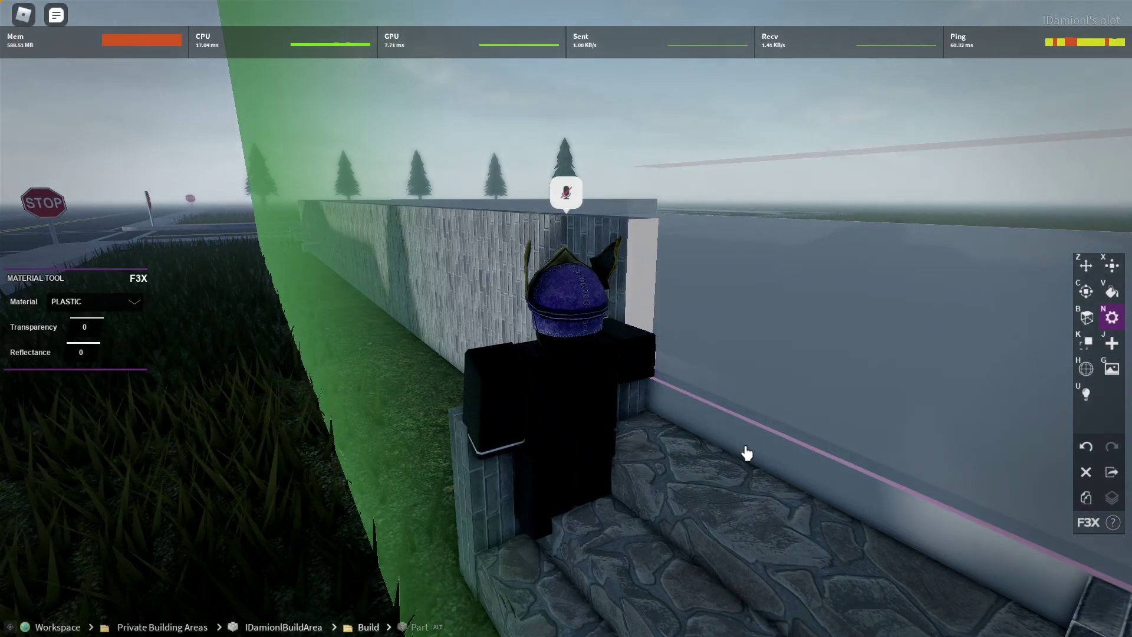
pyautogui.press('space')
pyautogui.press('d')
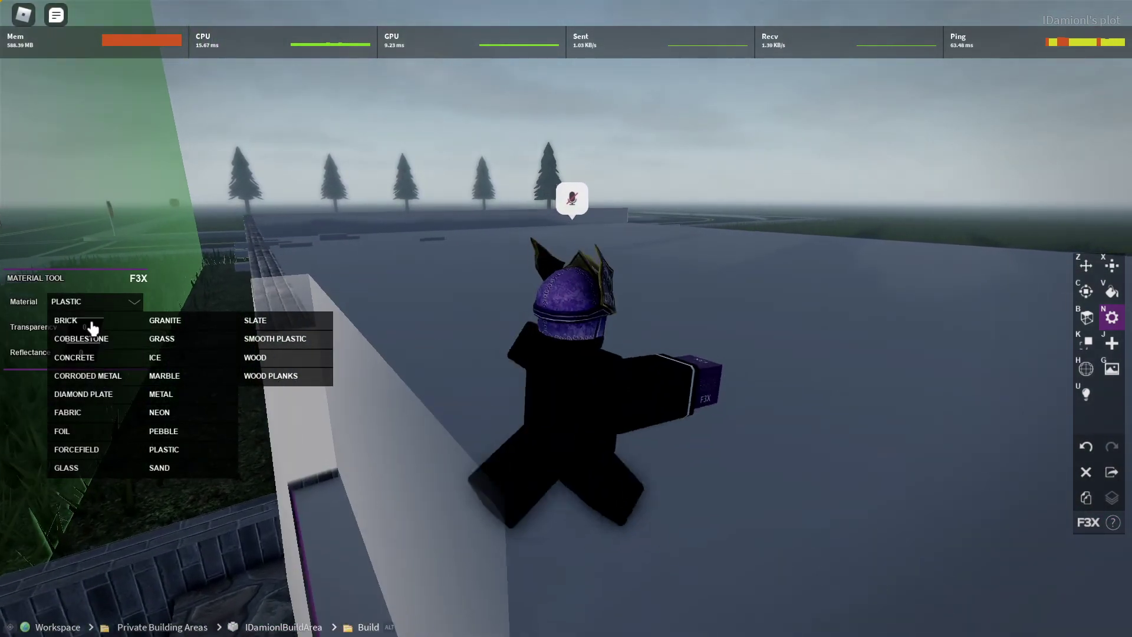
pyautogui.click(93, 324)
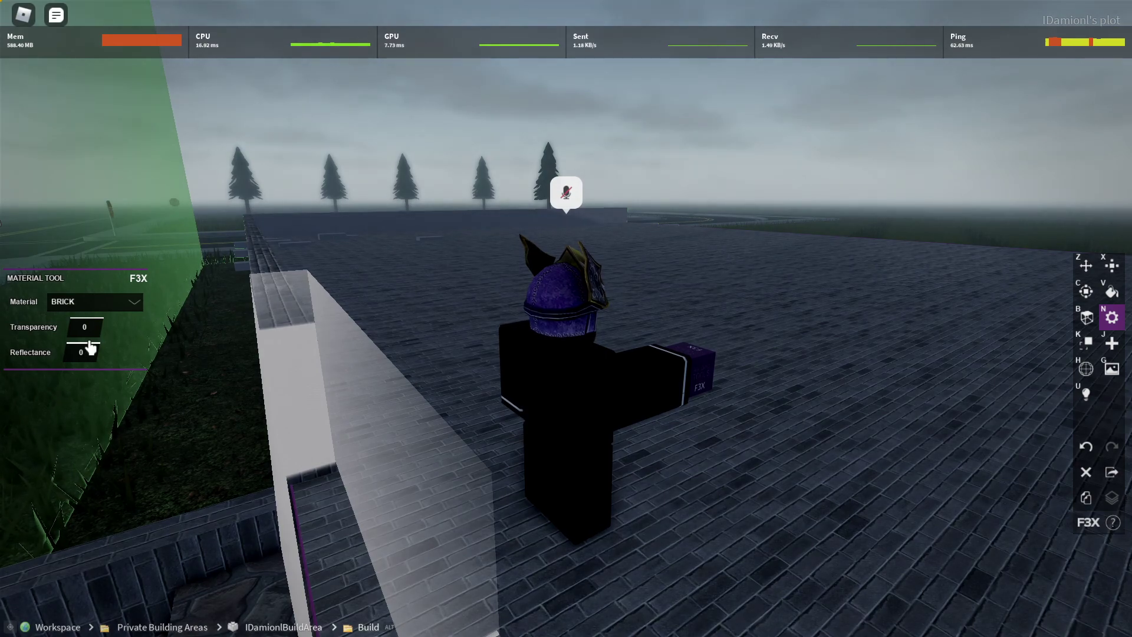
# Set the game time to 8 with the chat command !time 8.
pyautogui.press('/')
pyautogui.write('!time 8')
pyautogui.press('Return')
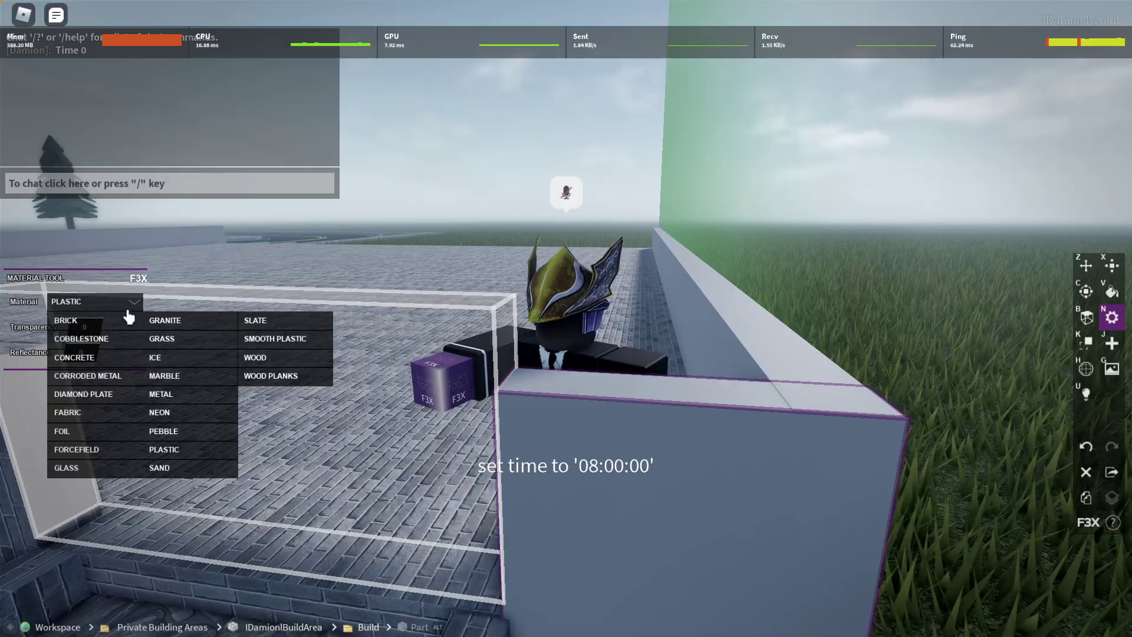
# Change the short wall beside the stair opening and the long wall adjoining it to Brick.
pyautogui.press('w')
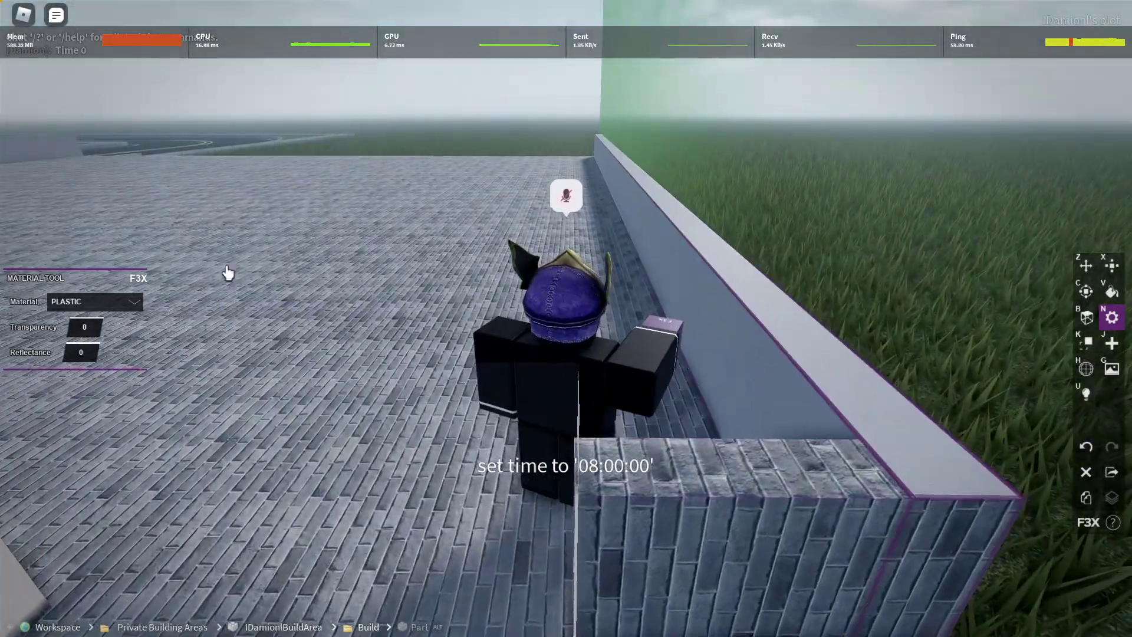
pyautogui.click(119, 304)
pyautogui.click(96, 321)
pyautogui.press('w')
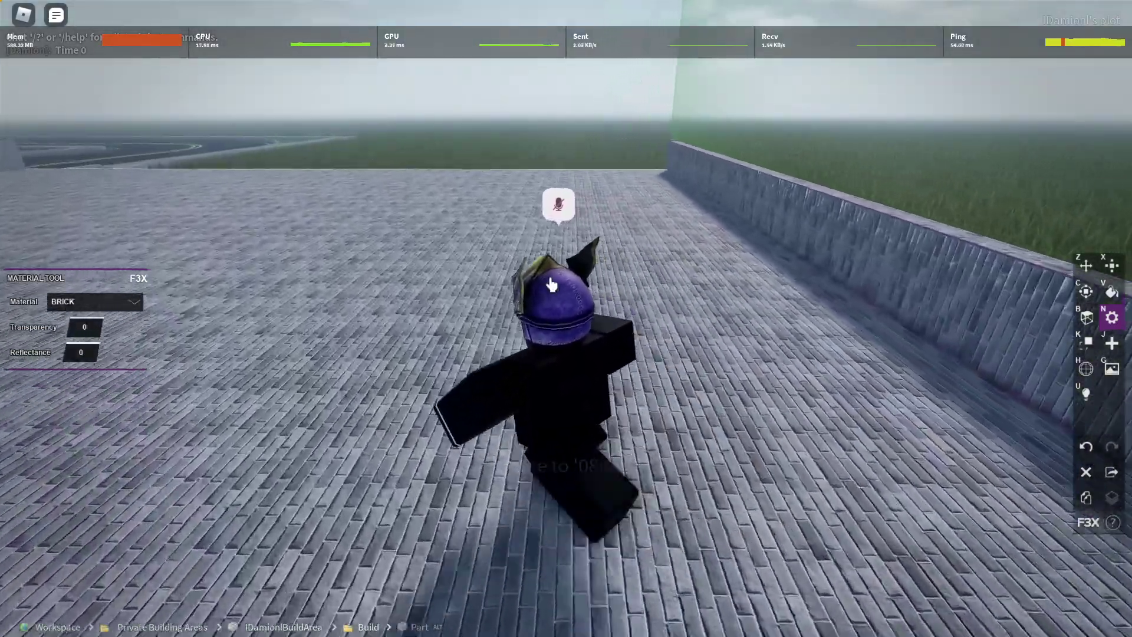
# Change the perimeter wall on the far side of the foundation to Brick.
pyautogui.press('w')
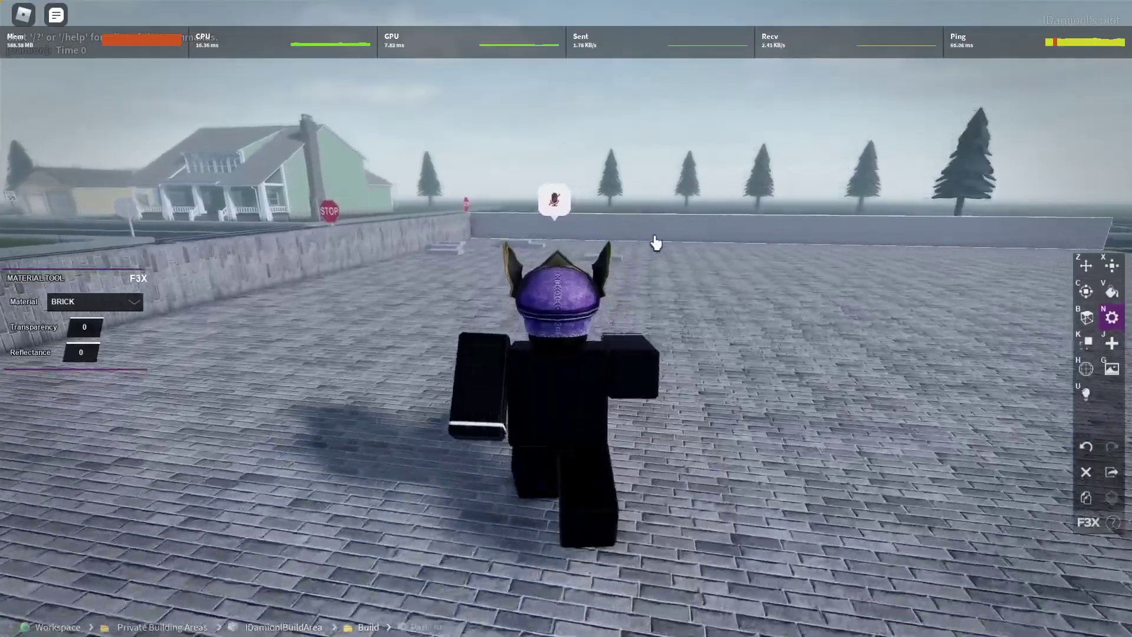
pyautogui.click(657, 244)
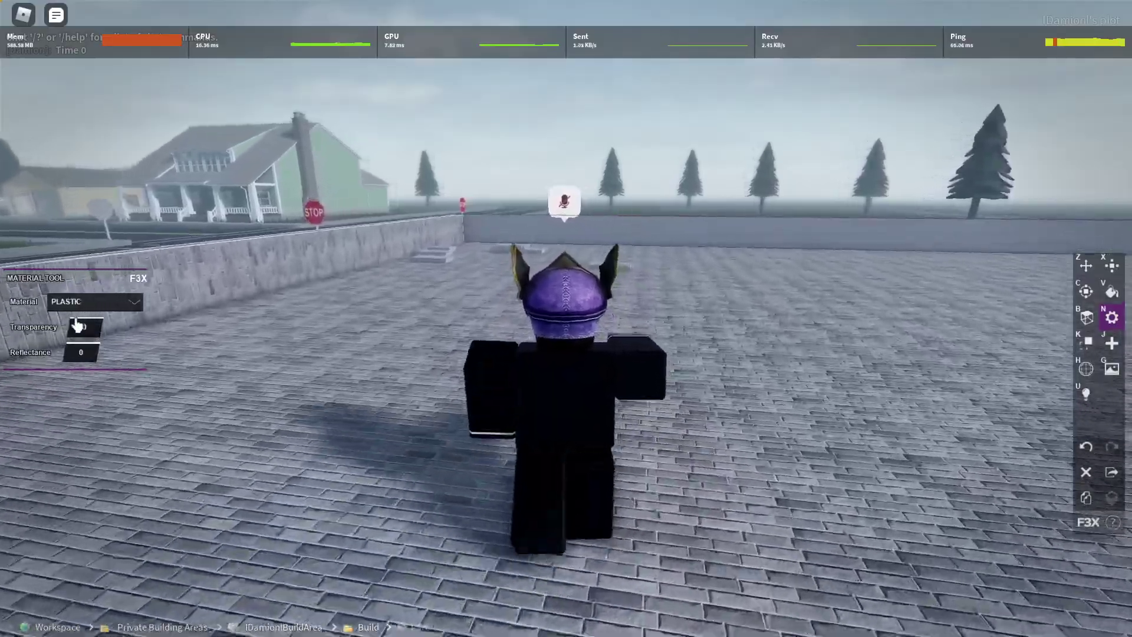
pyautogui.click(94, 301)
pyautogui.click(95, 322)
pyautogui.press('w')
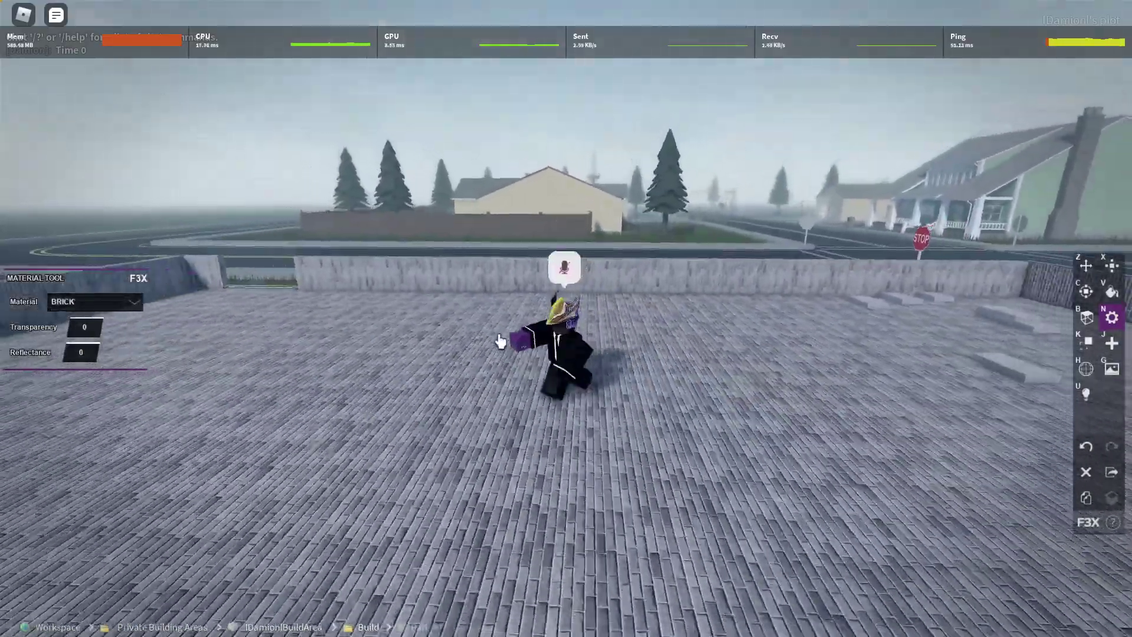
# Change the second staircase's steps to Cobblestone and its side walls to Brick.
pyautogui.press('d')
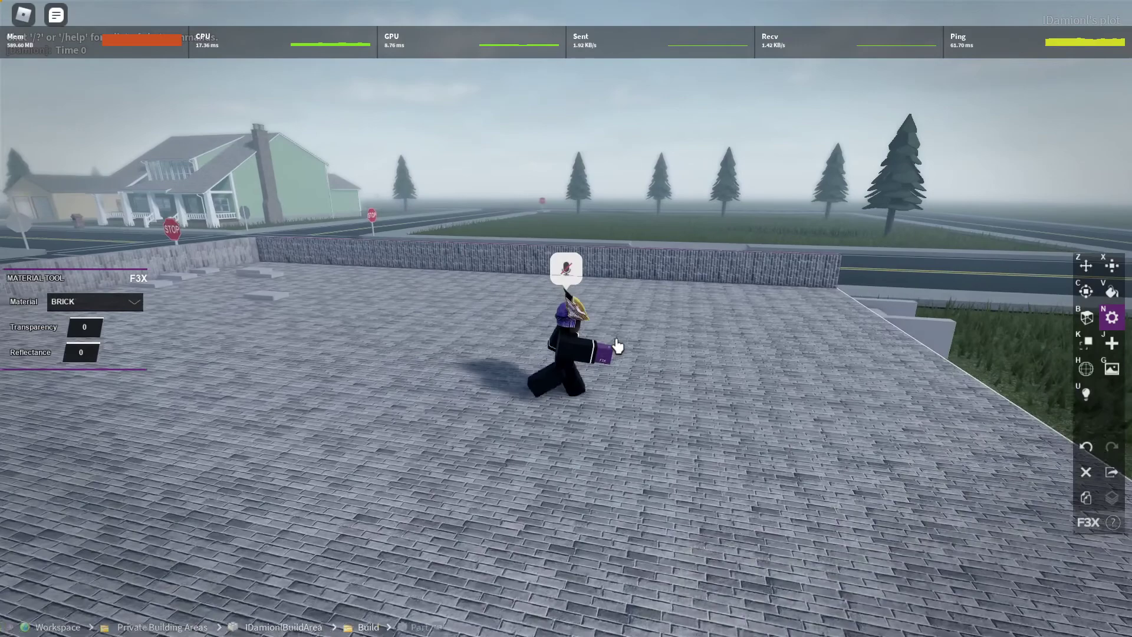
pyautogui.press('w')
pyautogui.click(773, 407)
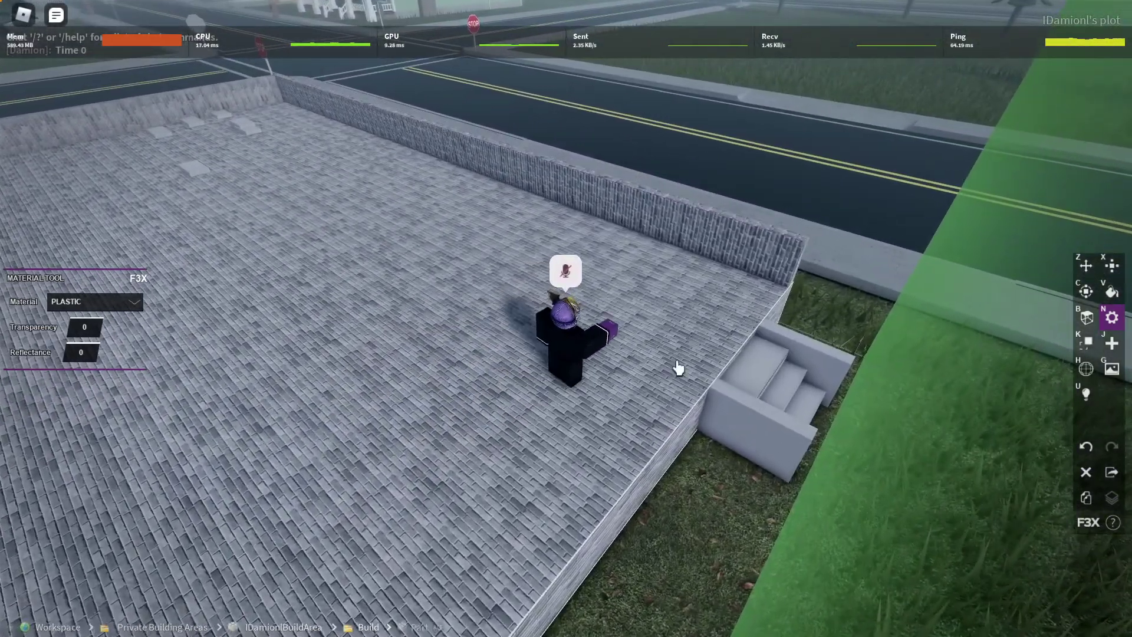
pyautogui.click(103, 347)
pyautogui.press('w')
pyautogui.click(711, 389)
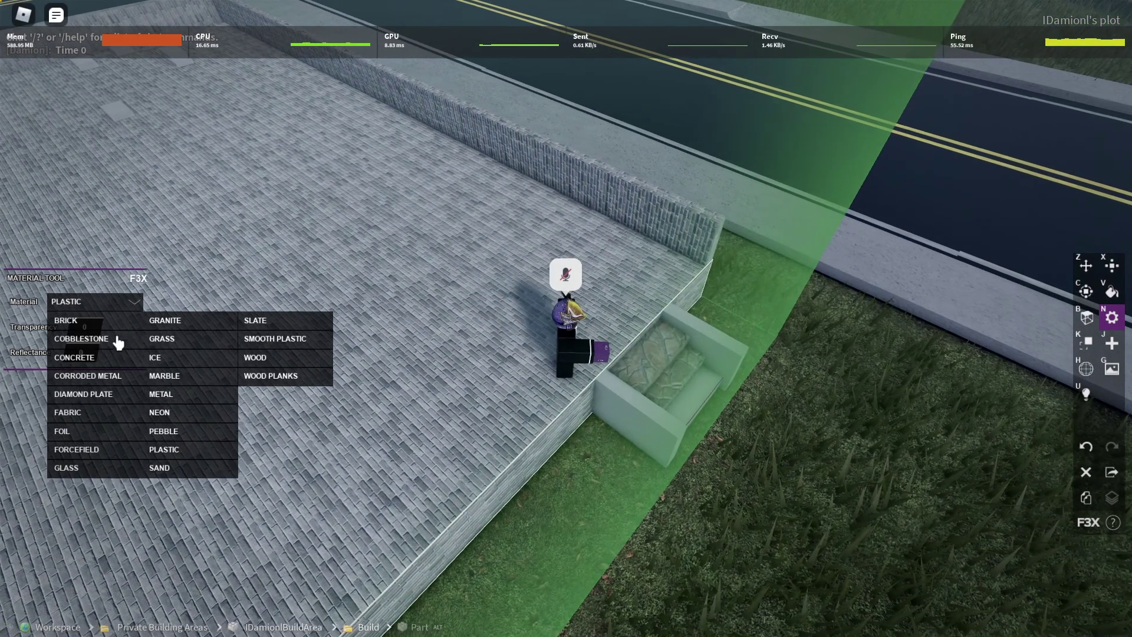
pyautogui.click(116, 337)
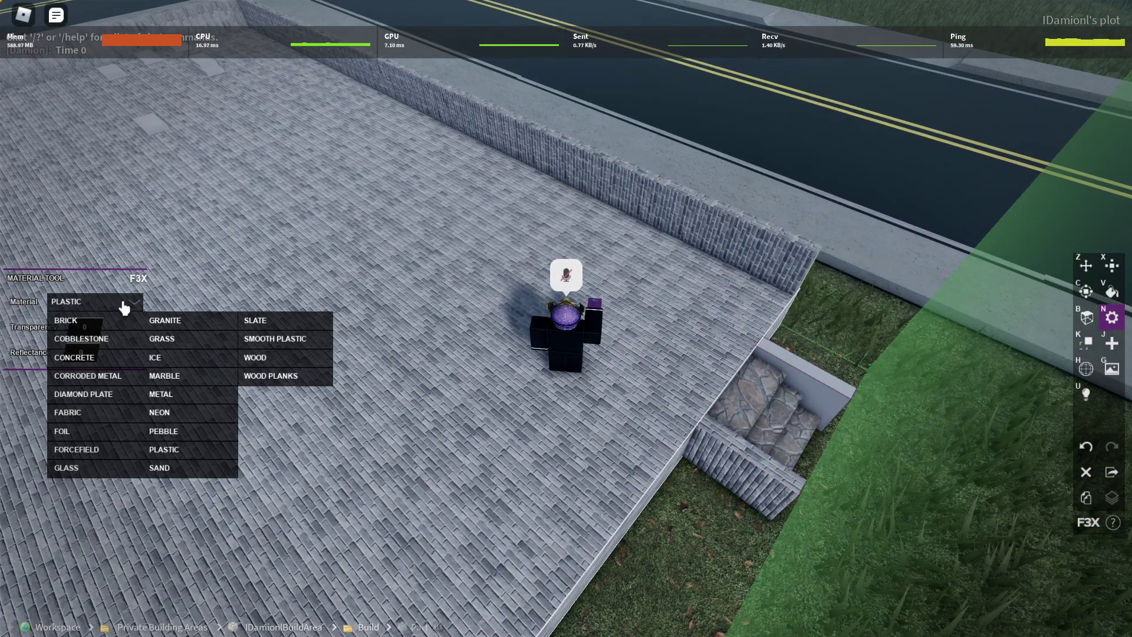
# Paint the brick foundation Really red and inspect it from several sides.
pyautogui.click(1113, 295)
pyautogui.click(24, 265)
pyautogui.click(284, 340)
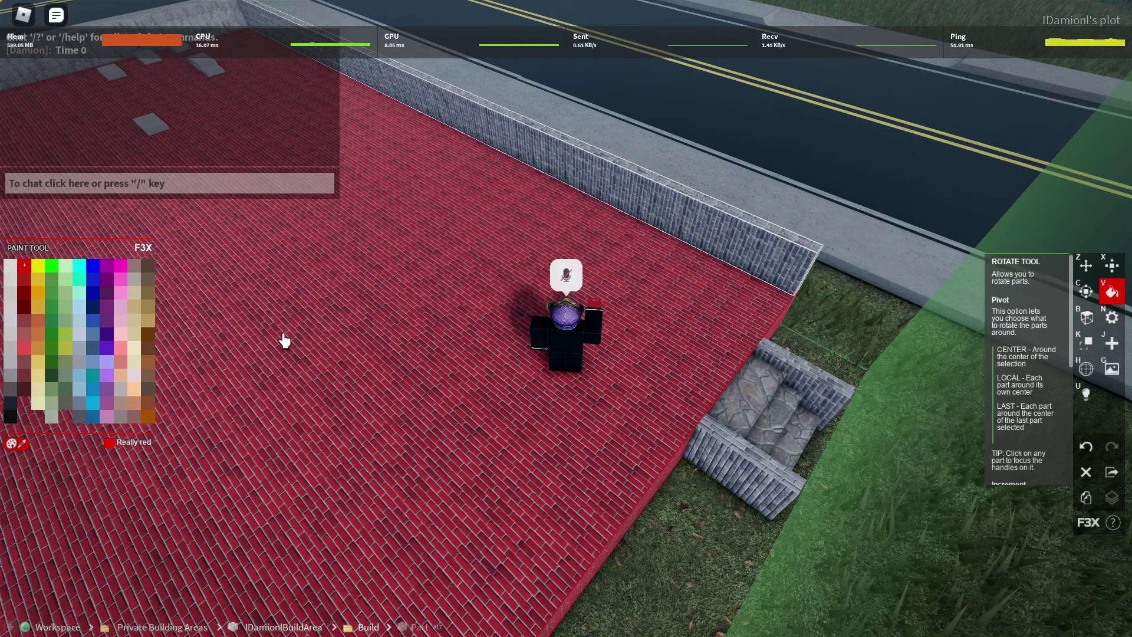
pyautogui.rightClick(412, 324)
pyautogui.press('s')
pyautogui.press('a')
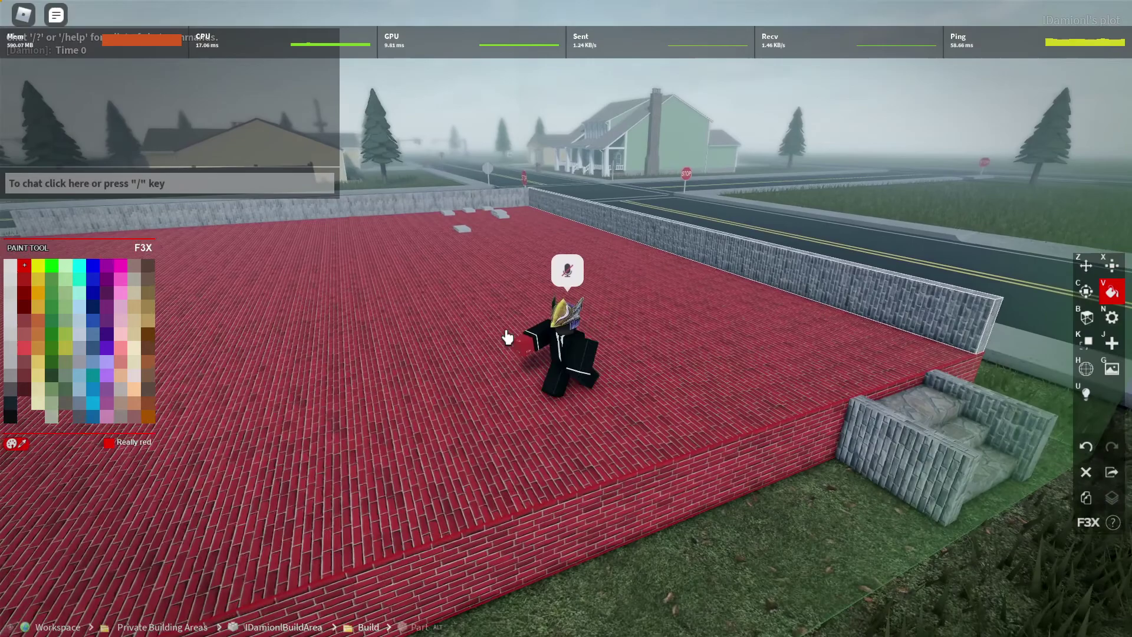
pyautogui.rightClick(507, 337)
pyautogui.press('d')
pyautogui.rightClick(470, 331)
pyautogui.press('s')
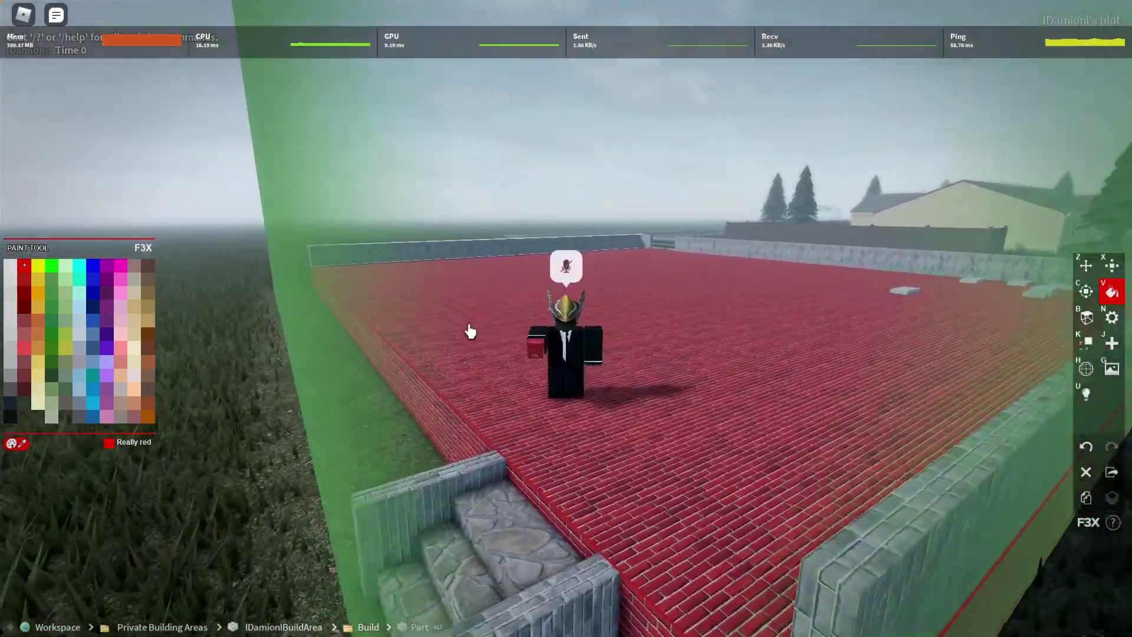
# Paint the brick foundation Really black.
pyautogui.press('w')
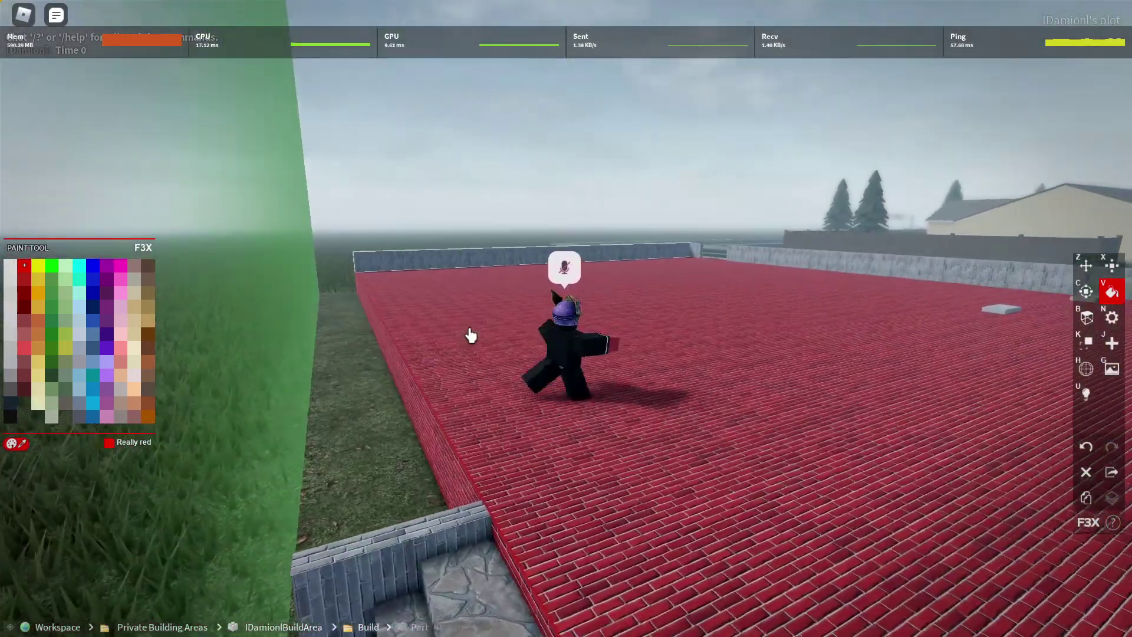
pyautogui.press('s')
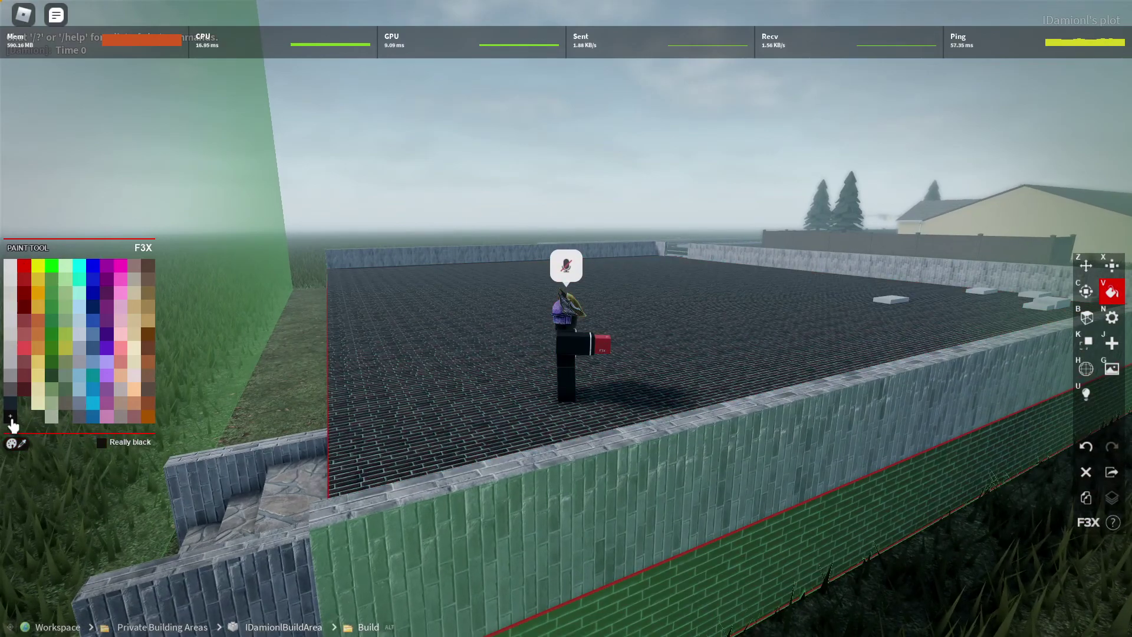
pyautogui.rightClick(322, 394)
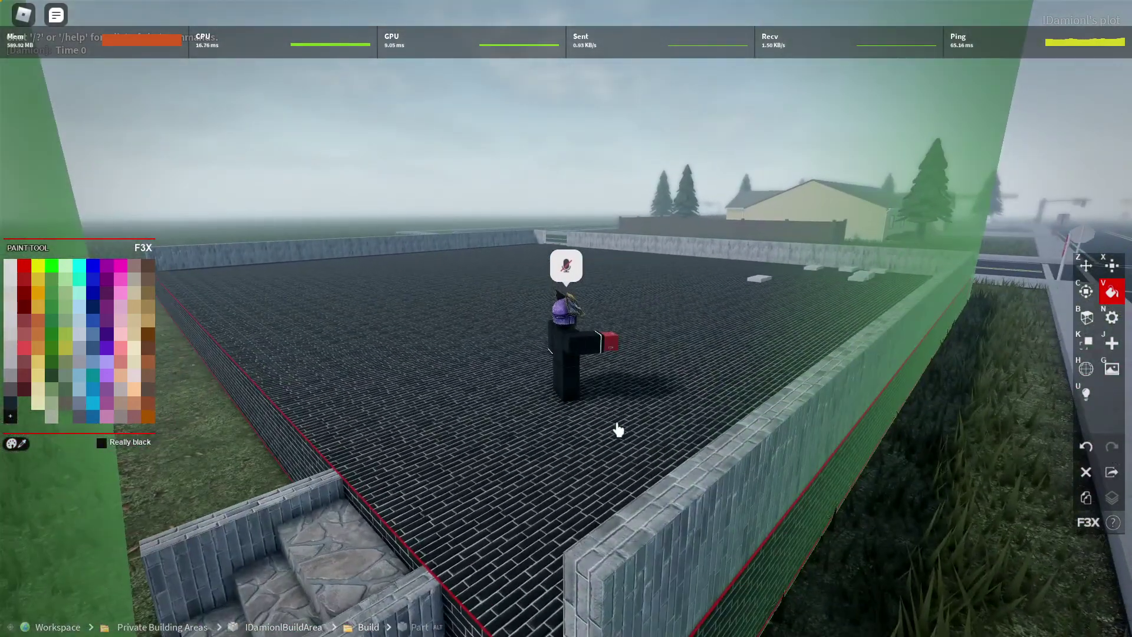
# Paint the perimeter walls, the loose flat blocks and the second staircase's side walls Really red.
pyautogui.click(713, 255)
pyautogui.press('w')
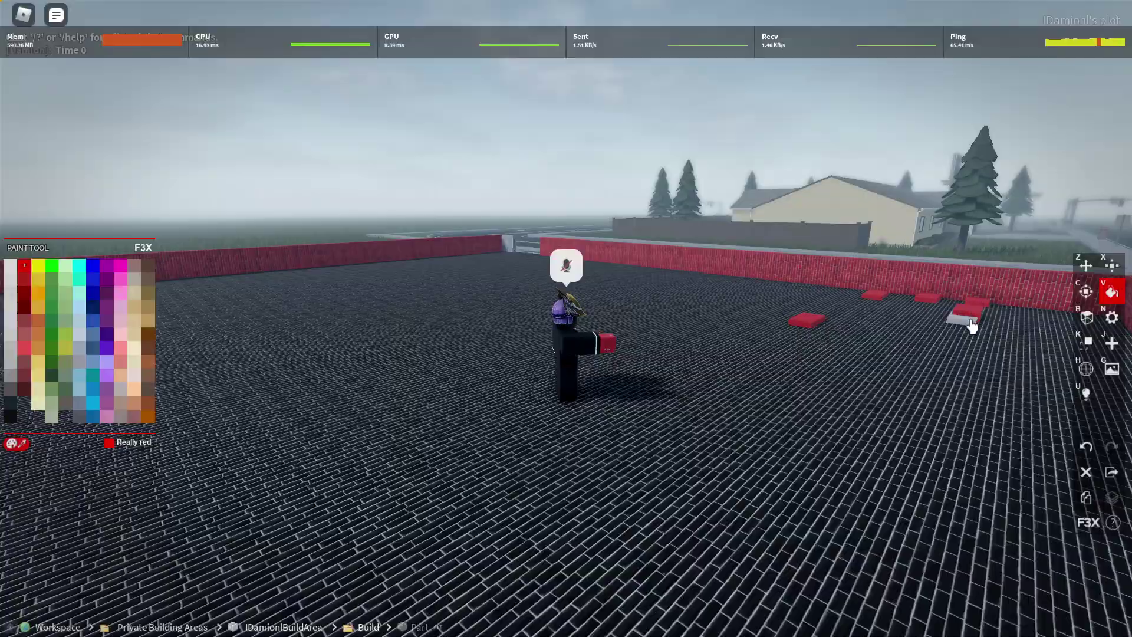
pyautogui.rightClick(917, 334)
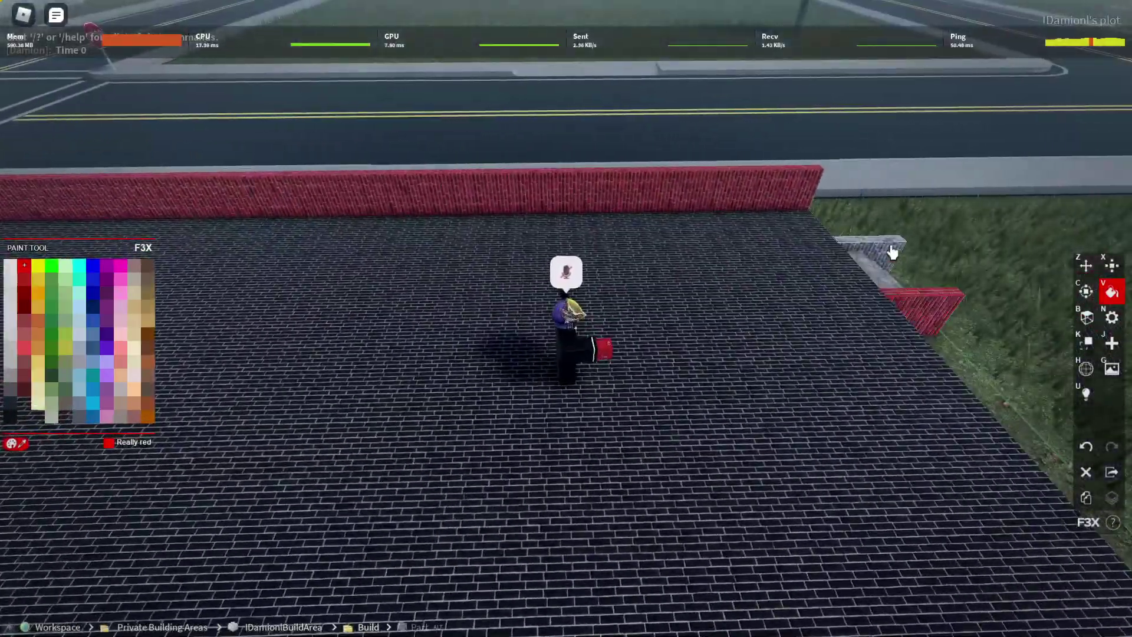
pyautogui.doubleClick(892, 252)
pyautogui.rightClick(892, 250)
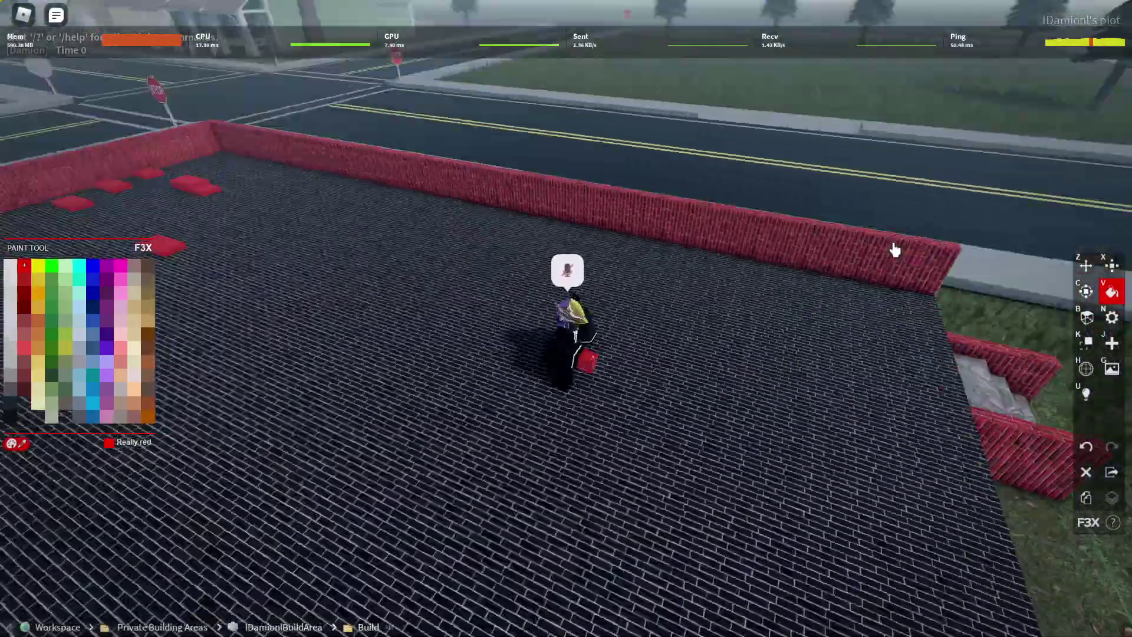
# Finish painting the far perimeter walls Really red and check the walls from around the foundation.
pyautogui.press('w')
pyautogui.click(527, 143)
pyautogui.click(552, 155)
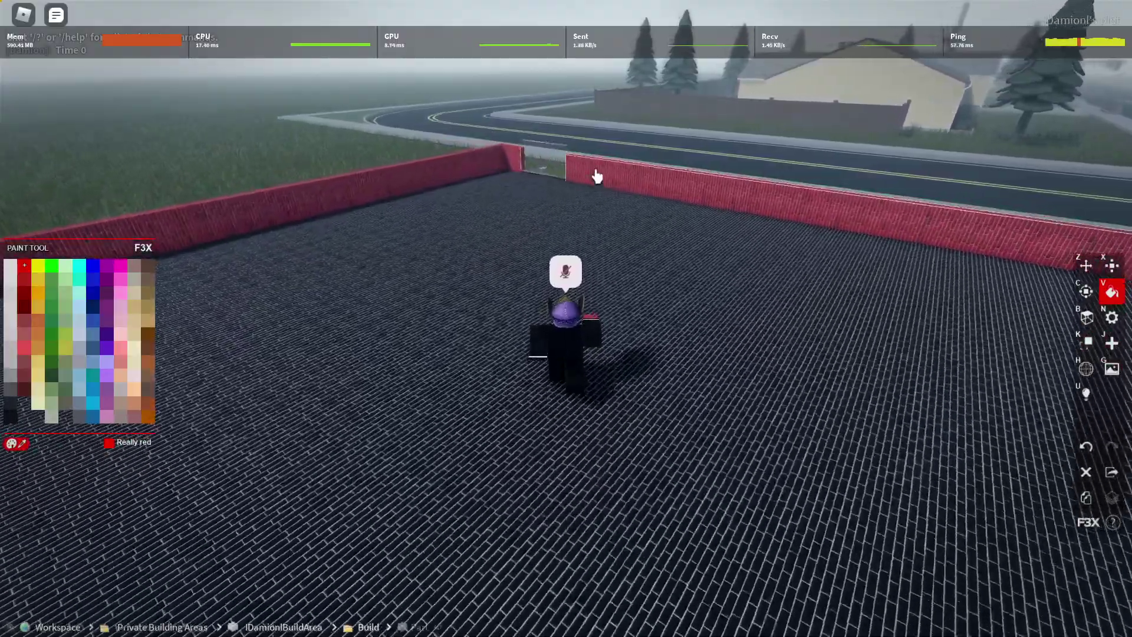
pyautogui.press('w')
pyautogui.rightClick(673, 190)
pyautogui.press('Left')
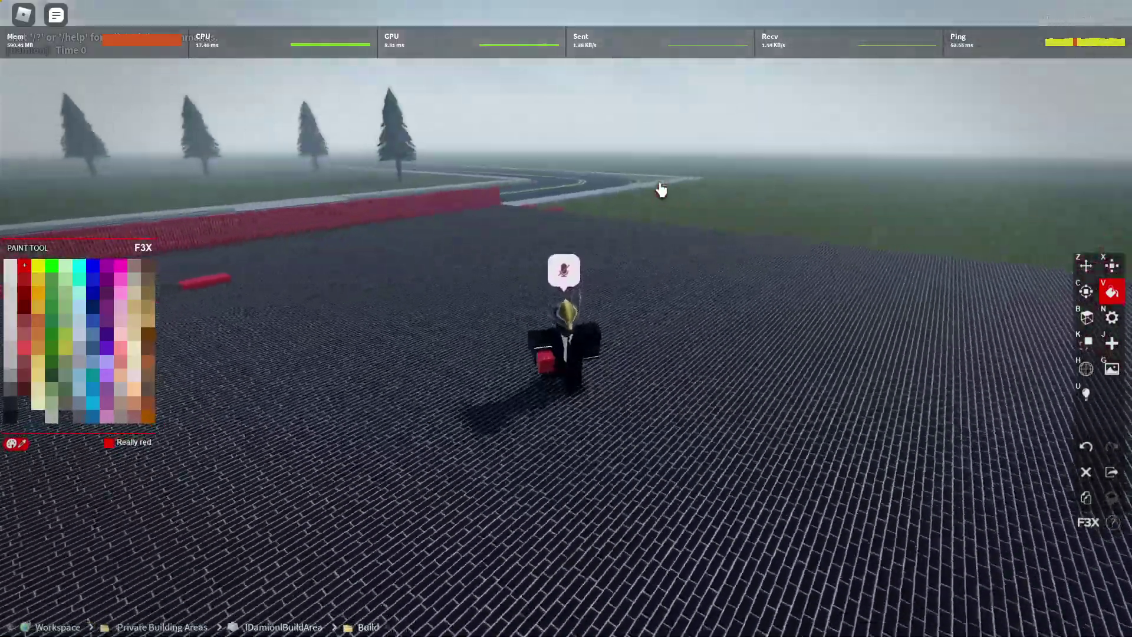
pyautogui.press('s')
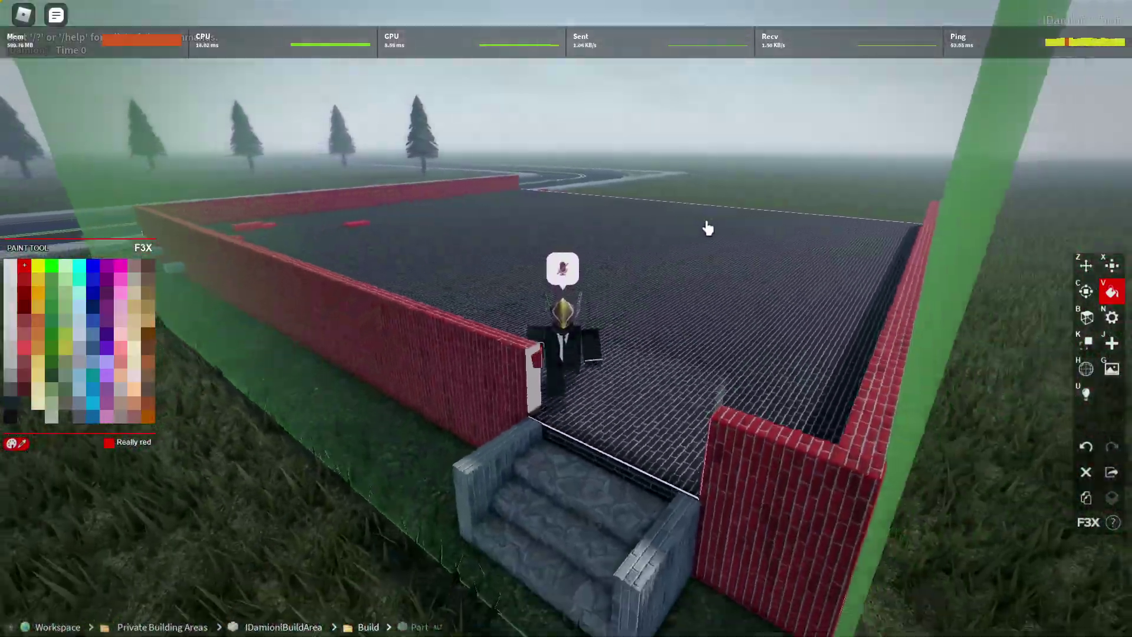
# Paint the short corner wall and the transparent panel at the first staircase's opening Really black.
pyautogui.rightClick(708, 228)
pyautogui.scroll(5, 737, 222)
pyautogui.press('w')
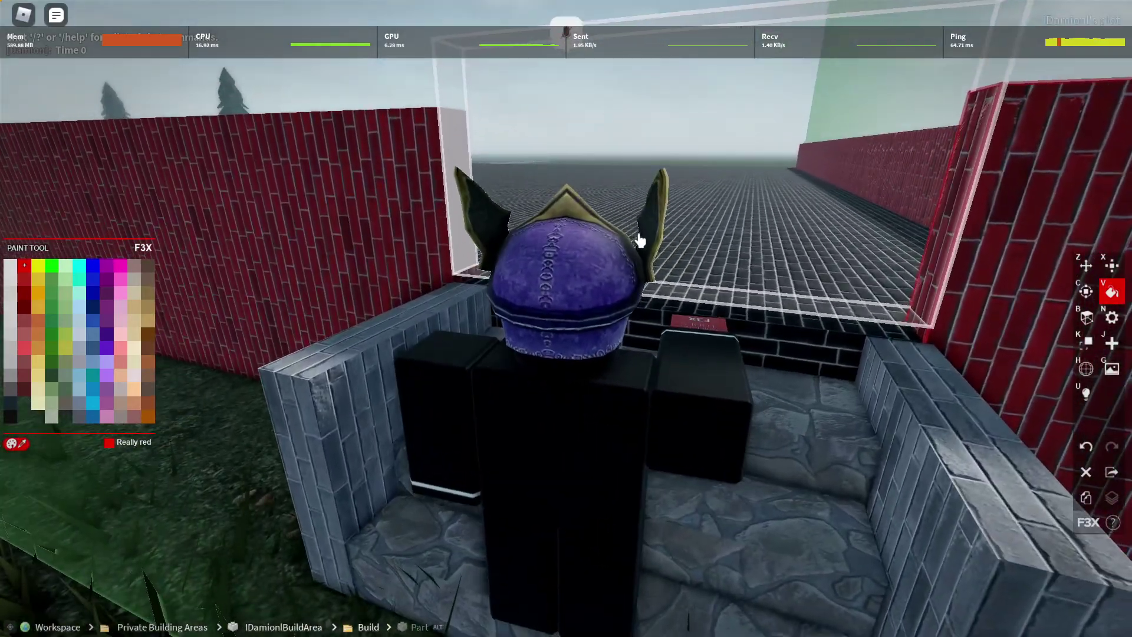
pyautogui.click(10, 416)
pyautogui.press('w')
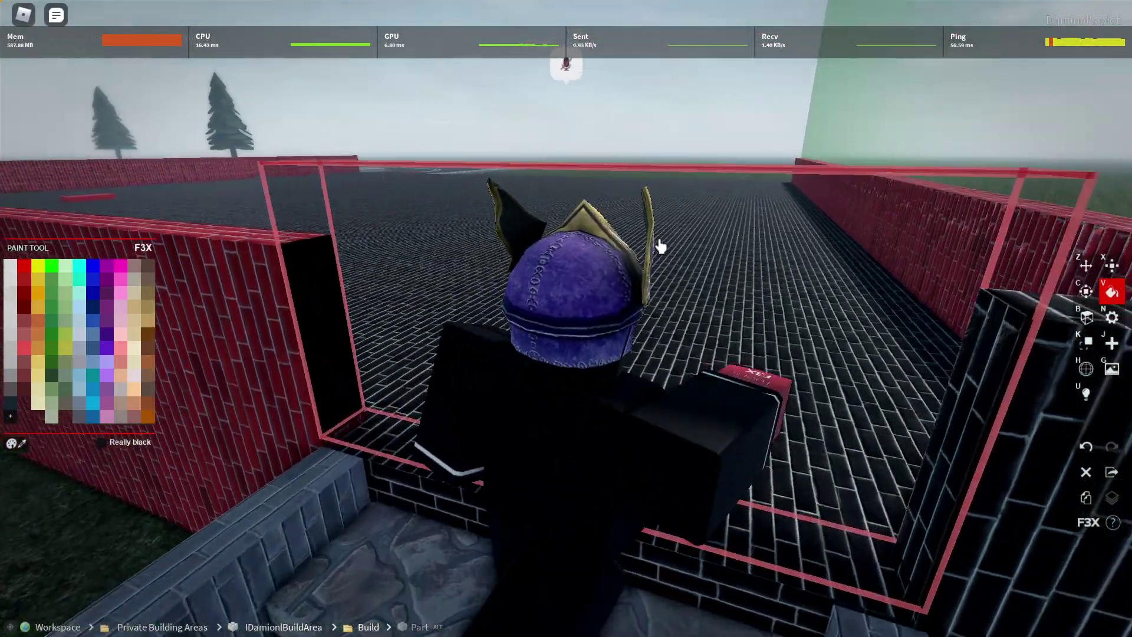
pyautogui.press('s')
pyautogui.press('d')
# Try Really red on the transparent panel in the staircase opening and settle on New Yeller.
pyautogui.click(24, 266)
pyautogui.press('w')
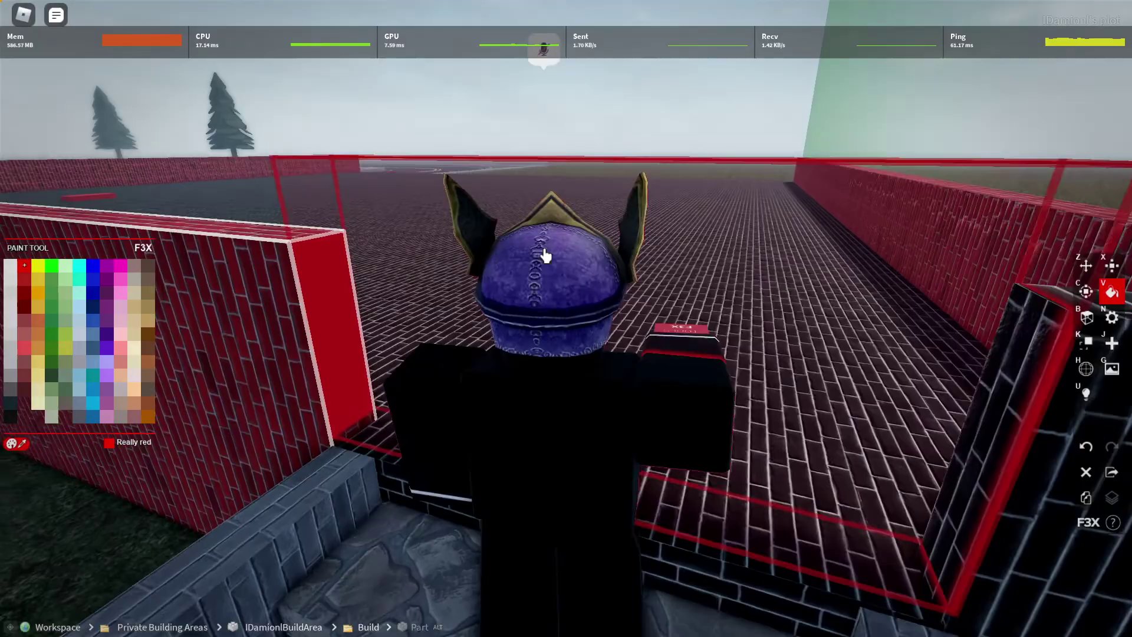
pyautogui.press('s')
pyautogui.click(38, 266)
pyautogui.rightClick(643, 270)
pyautogui.press('d')
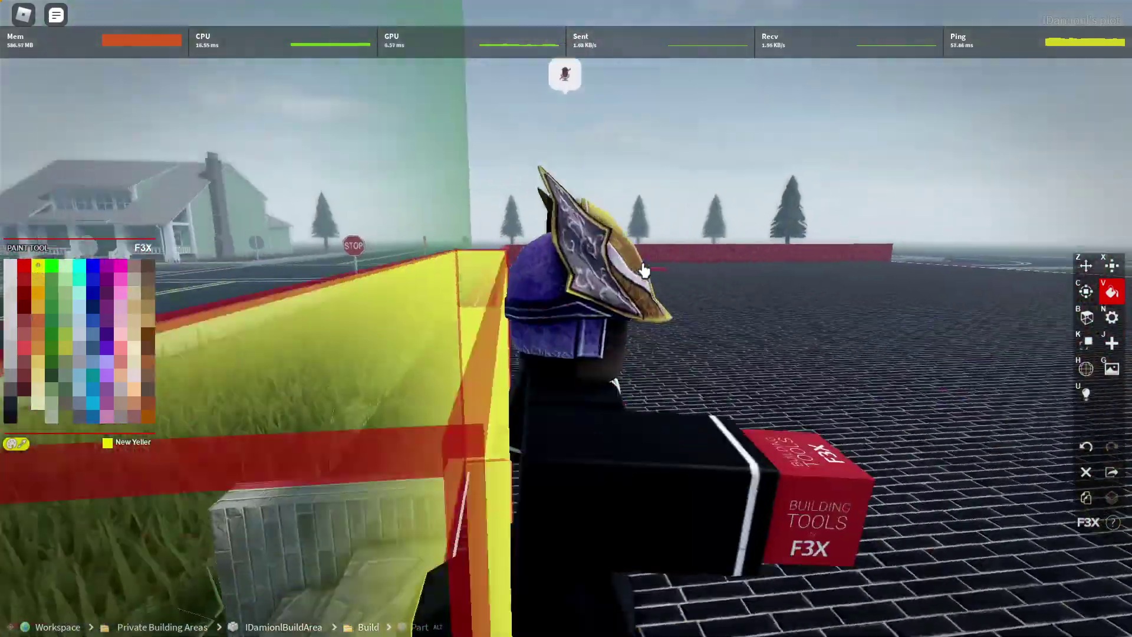
pyautogui.press('a')
pyautogui.press('d')
pyautogui.press('a')
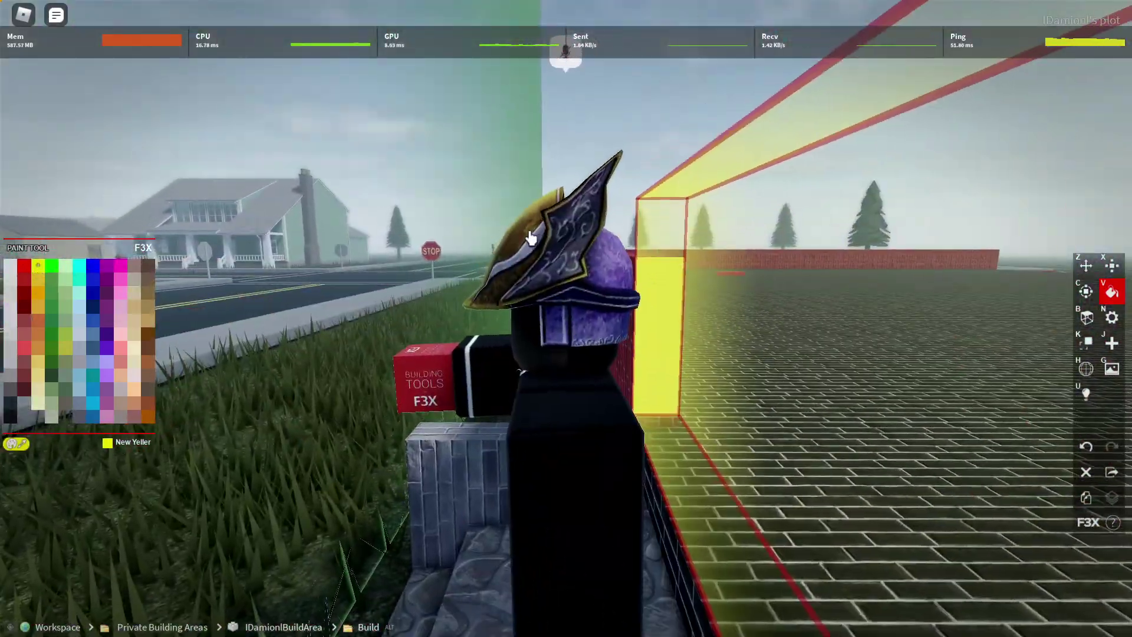
# Put the building tools away and walk through the yellow panel to inspect it from both sides.
pyautogui.press('1')
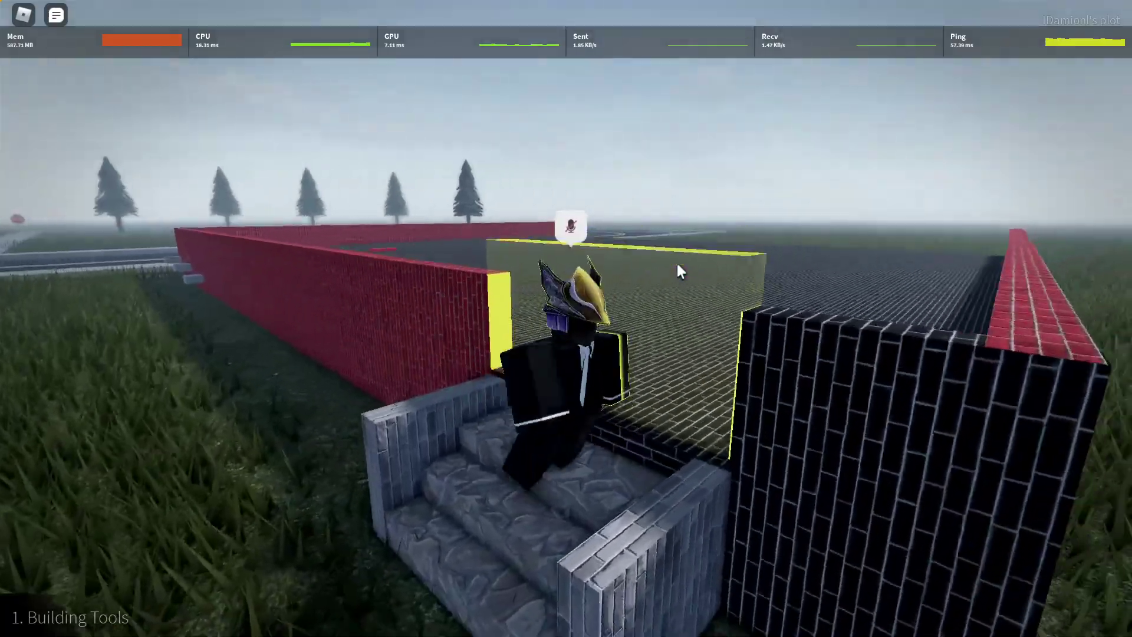
pyautogui.rightClick(677, 265)
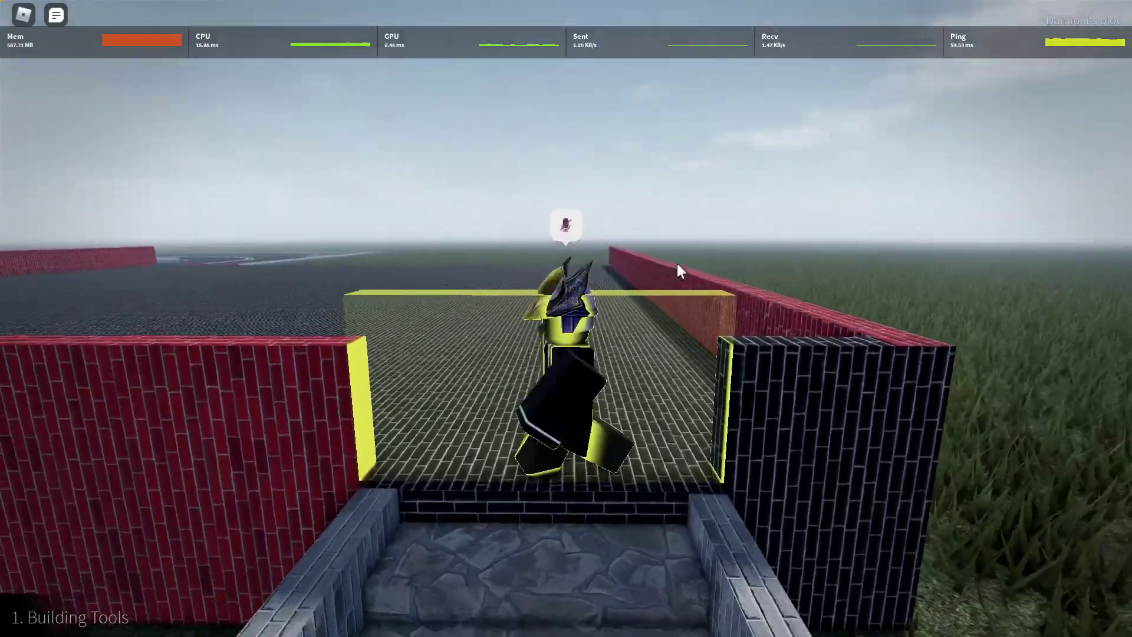
pyautogui.press('s')
pyautogui.press('w')
pyautogui.rightClick(677, 269)
pyautogui.scroll(5, 684, 282)
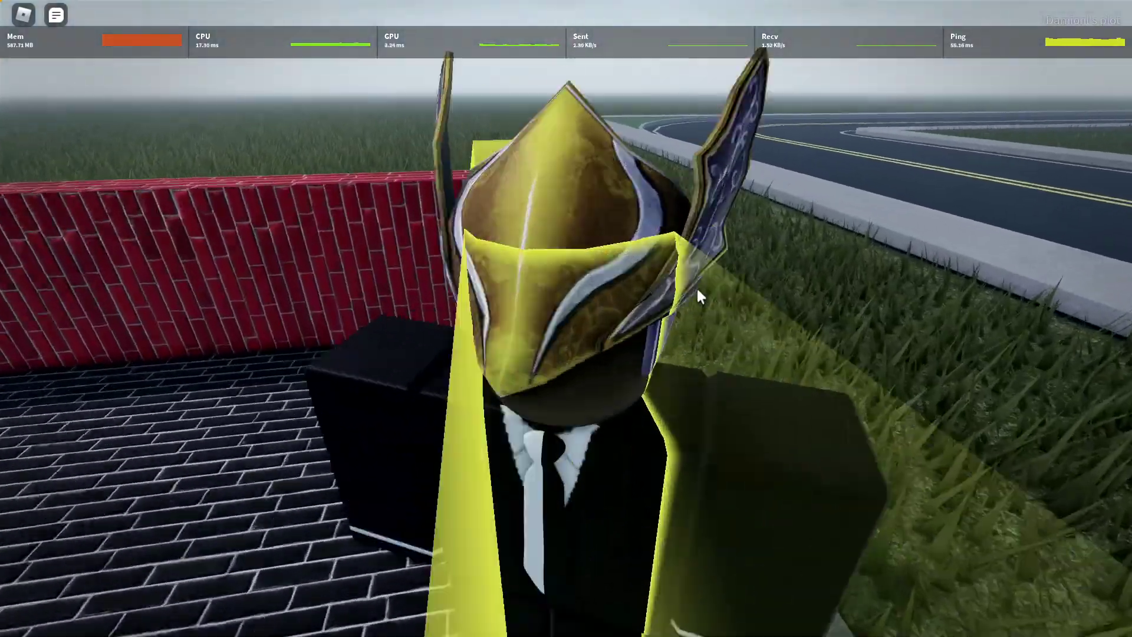
pyautogui.scroll(-3, 565, 318)
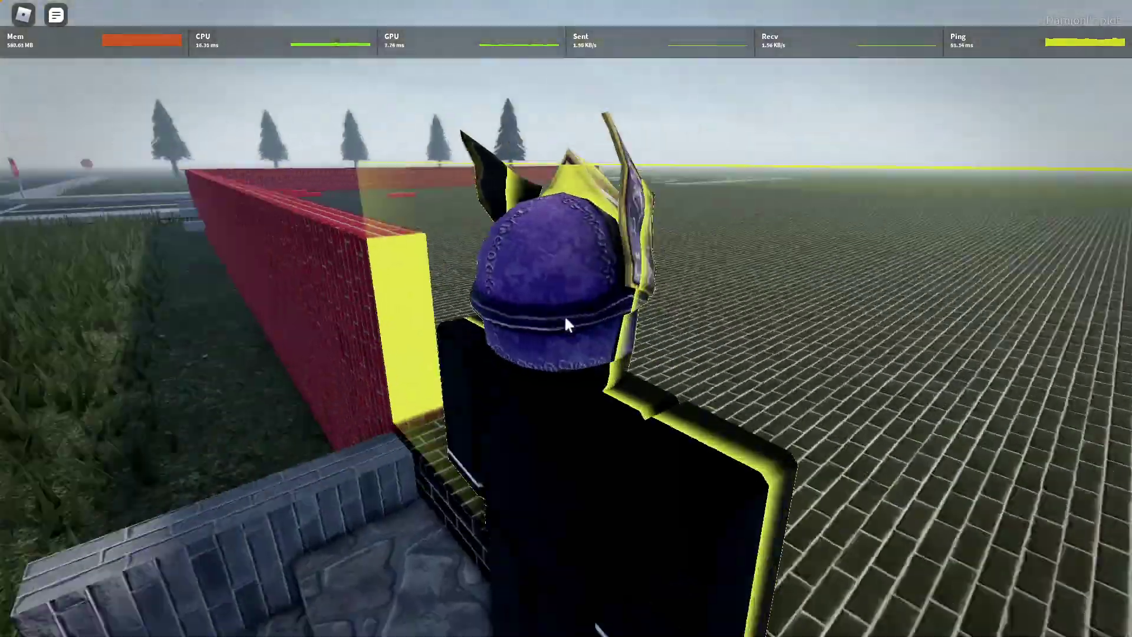
pyautogui.scroll(-4, 566, 319)
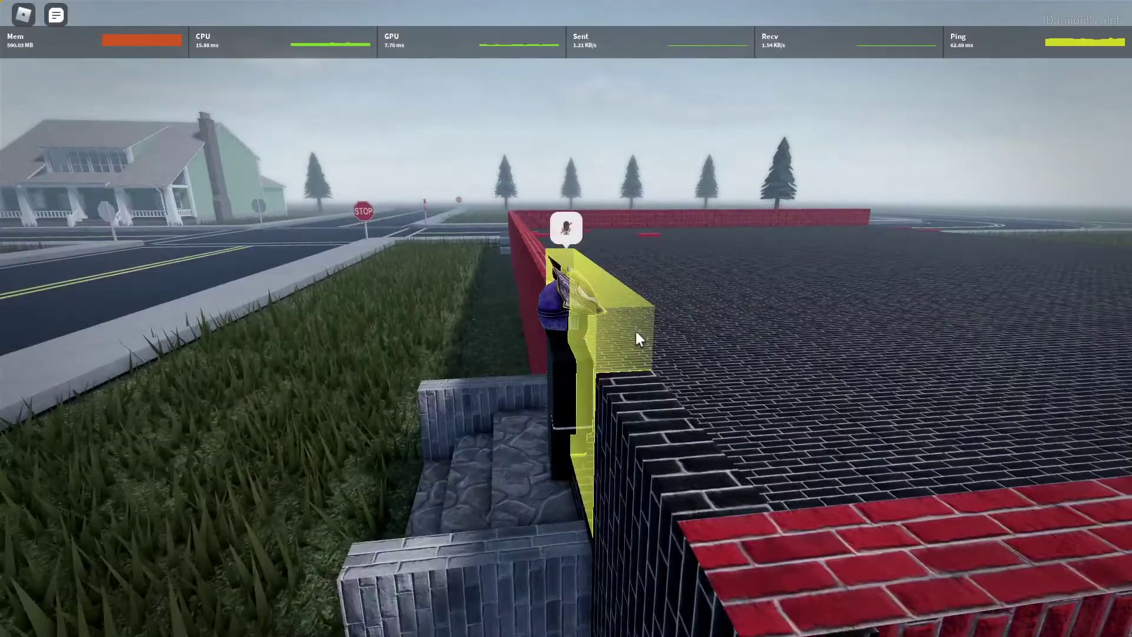
pyautogui.rightClick(637, 333)
pyautogui.press('s')
pyautogui.scroll(5, 646, 331)
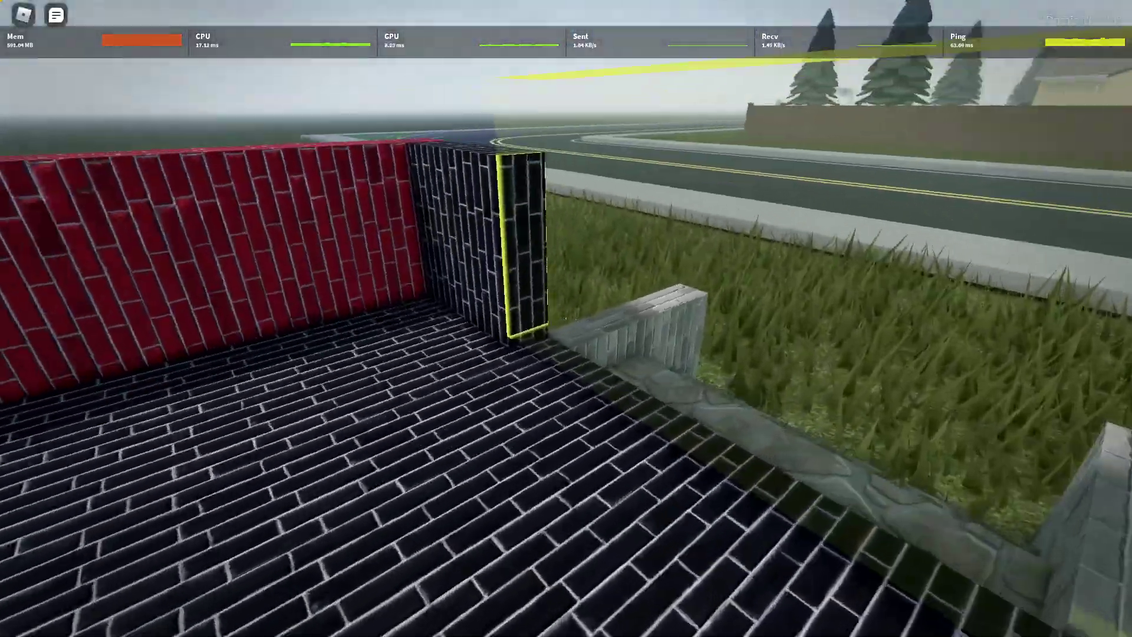
pyautogui.press('d')
pyautogui.scroll(-5, 566, 319)
# Lower the yellow panel in the staircase opening to a vertical position of 7.69 using the Move tool.
pyautogui.press('1')
pyautogui.rightClick(542, 278)
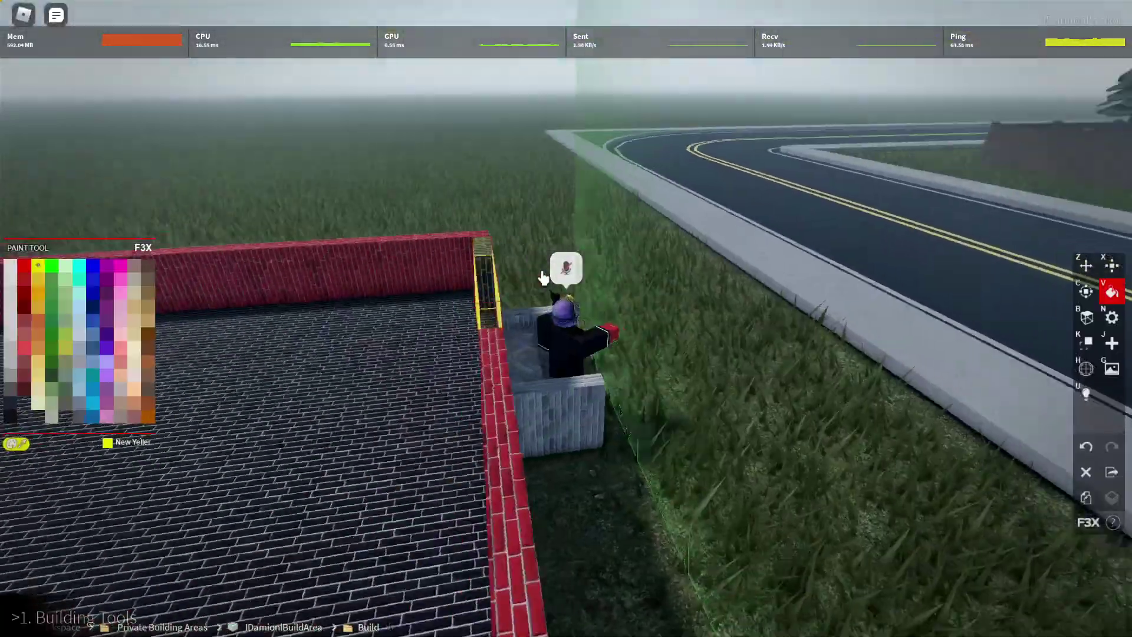
pyautogui.press('z')
pyautogui.rightClick(545, 309)
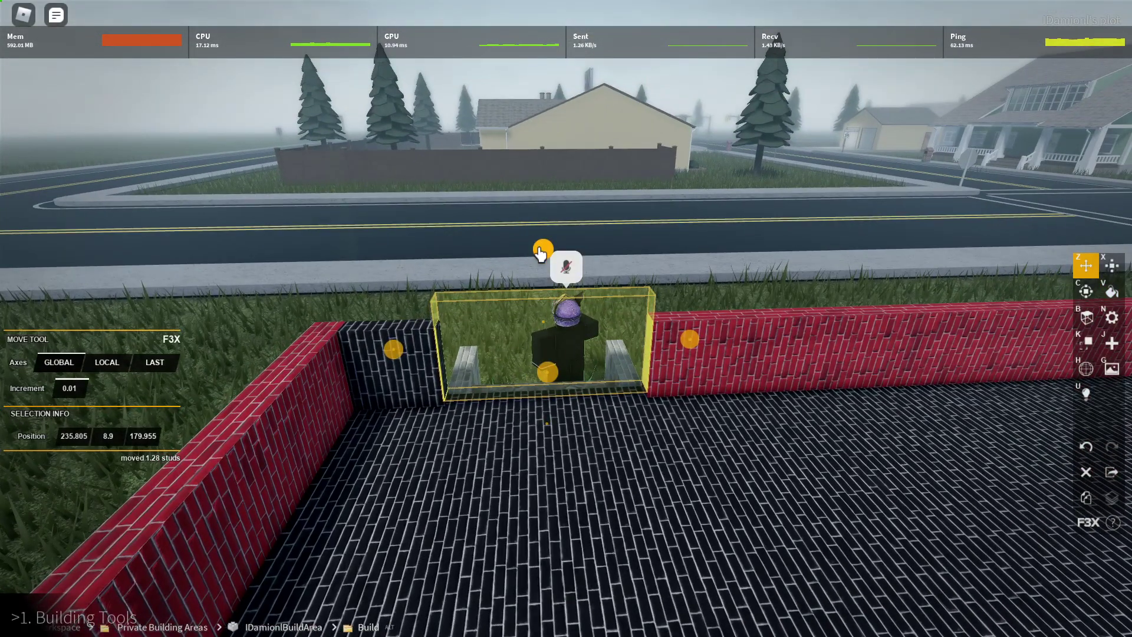
pyautogui.moveTo(541, 252); pyautogui.dragTo(542, 264)
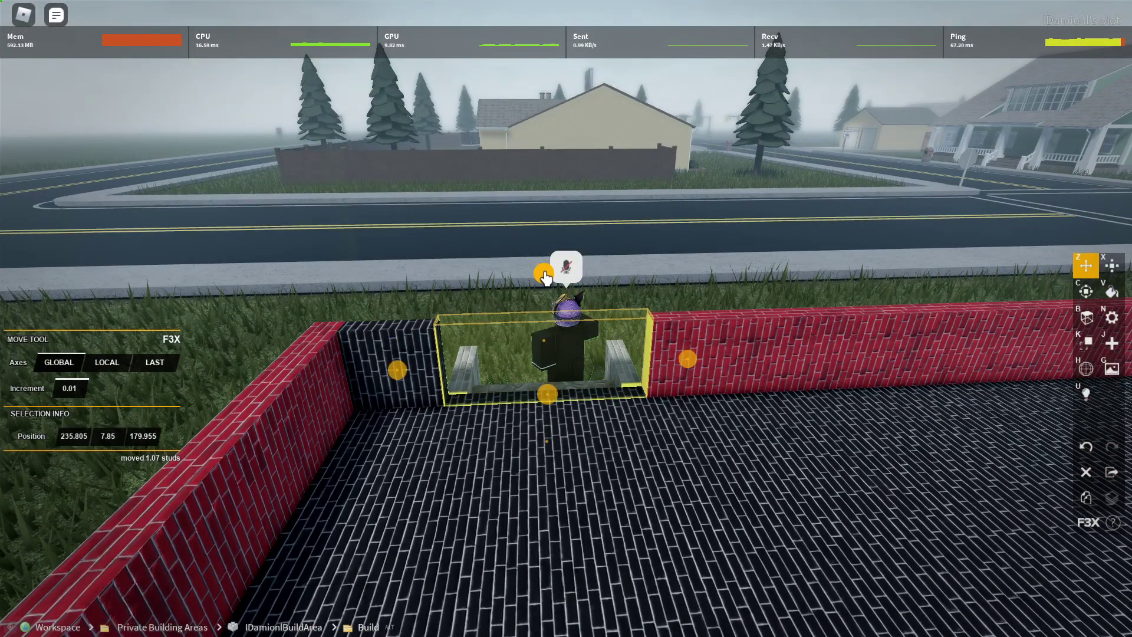
pyautogui.press('w')
pyautogui.press('a')
pyautogui.press('s')
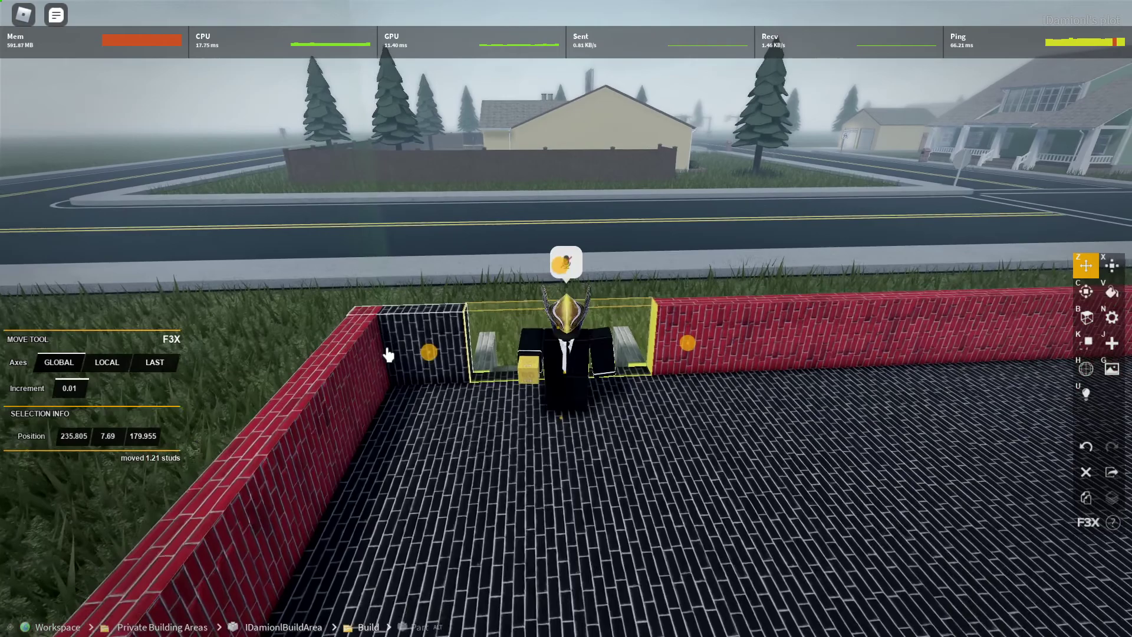
# Inspect the lowered yellow panel from outside and turn its collision on.
pyautogui.rightClick(462, 309)
pyautogui.press('s')
pyautogui.rightClick(791, 399)
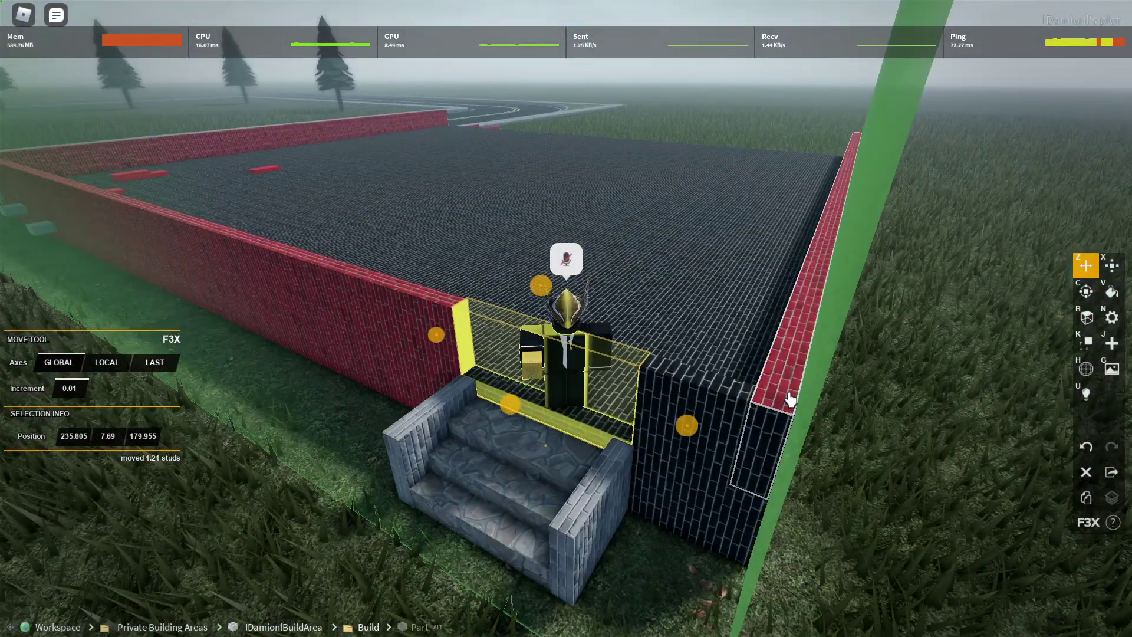
pyautogui.press('s')
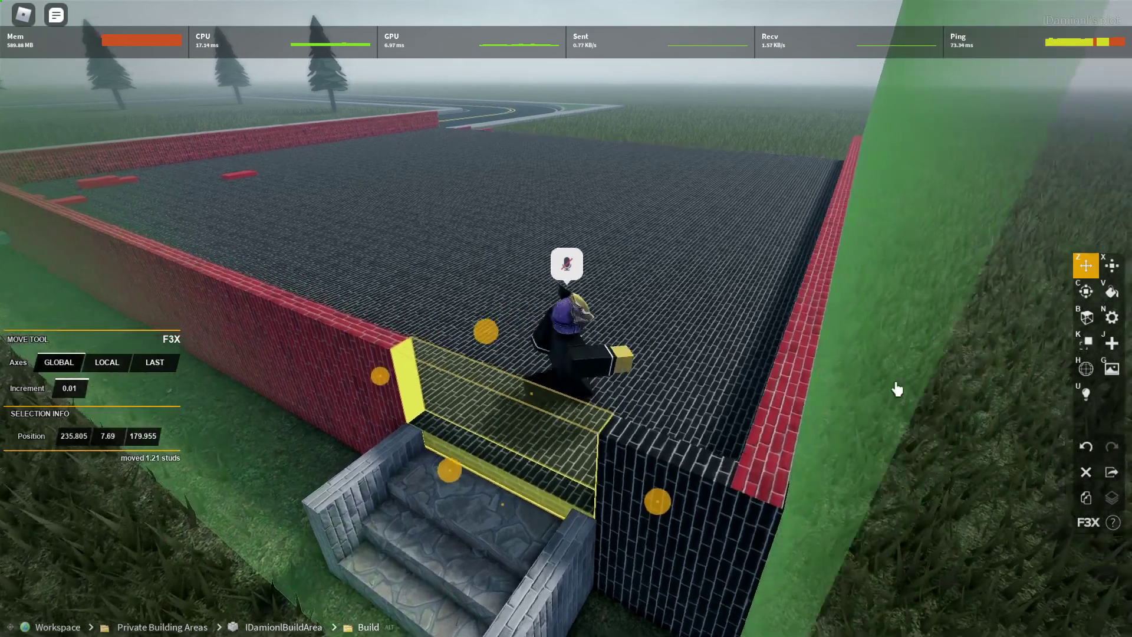
pyautogui.press('w')
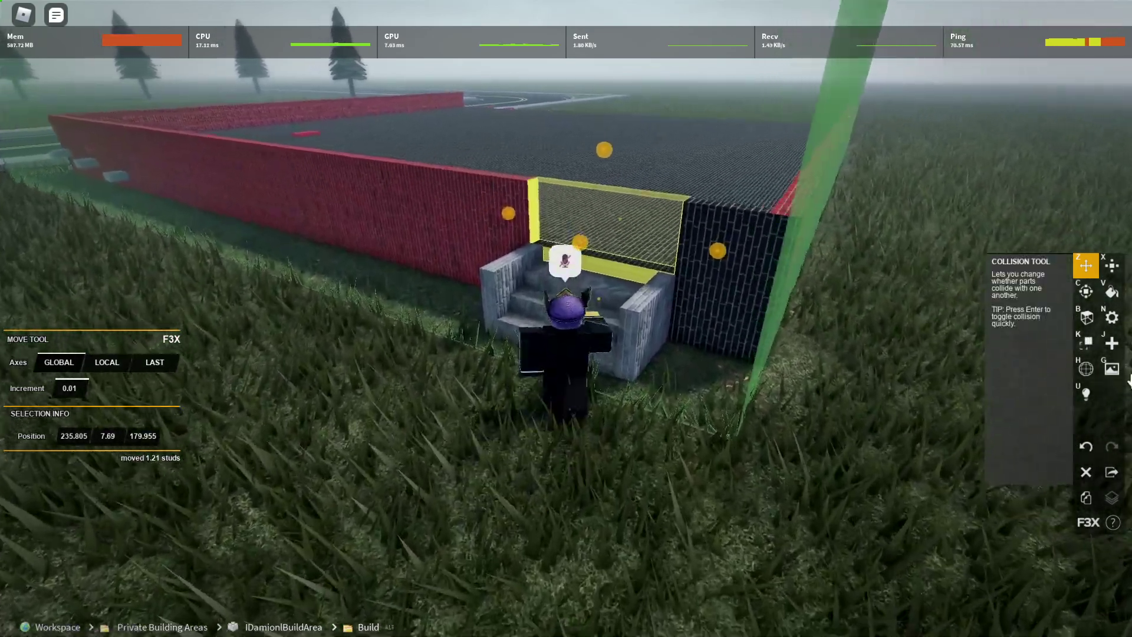
pyautogui.press('w')
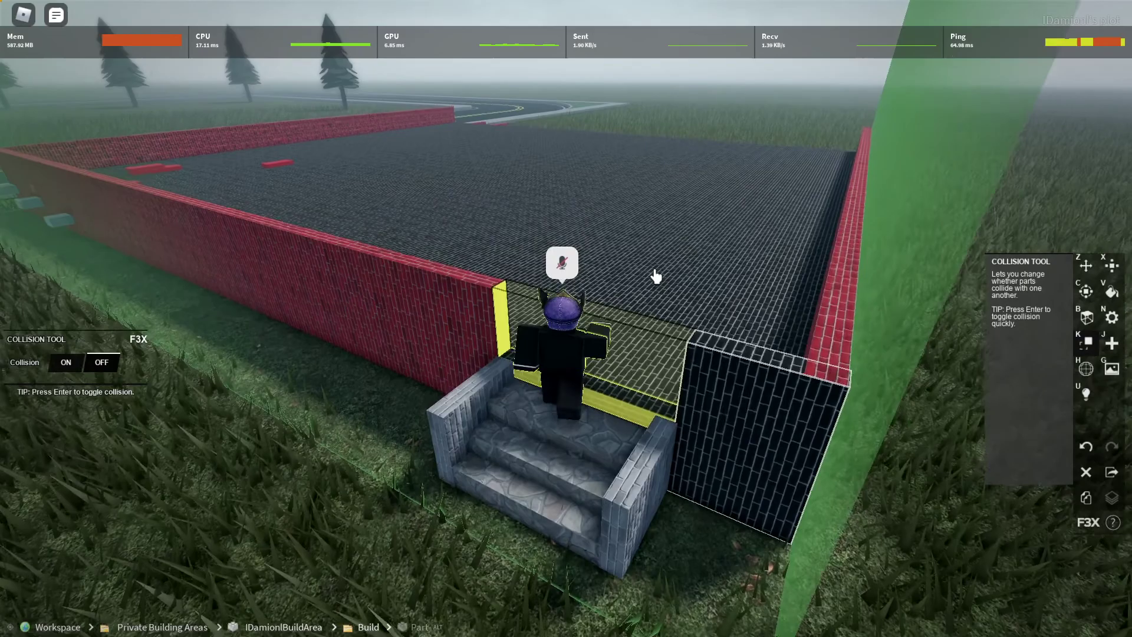
pyautogui.press('Return')
# Spawn an AUG rifle with the chat command !spawn aug and fire test shots through the yellow panel.
pyautogui.scroll(8, 641, 287)
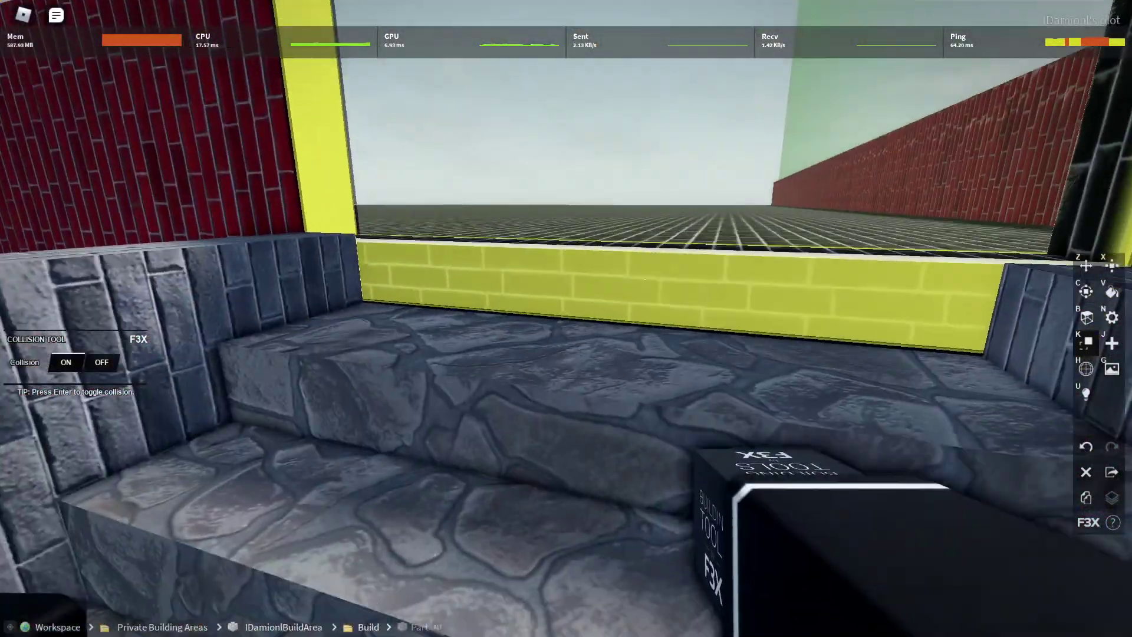
pyautogui.press('/')
pyautogui.write('!spawn au')
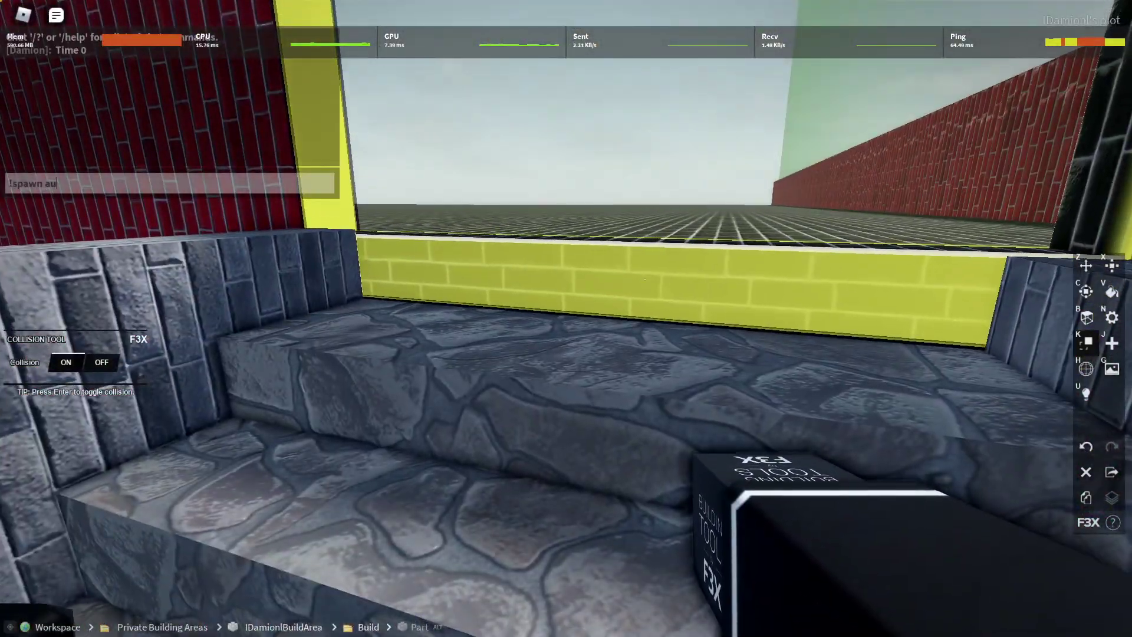
pyautogui.write('g')
pyautogui.press('Return')
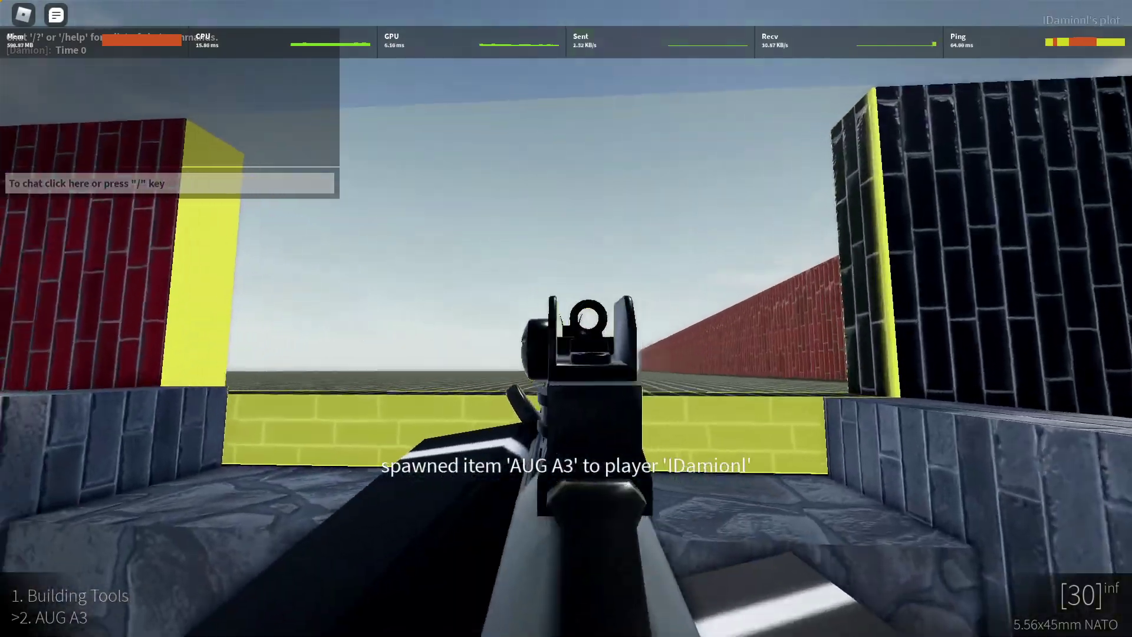
pyautogui.click(566, 318)
pyautogui.click(566, 319)
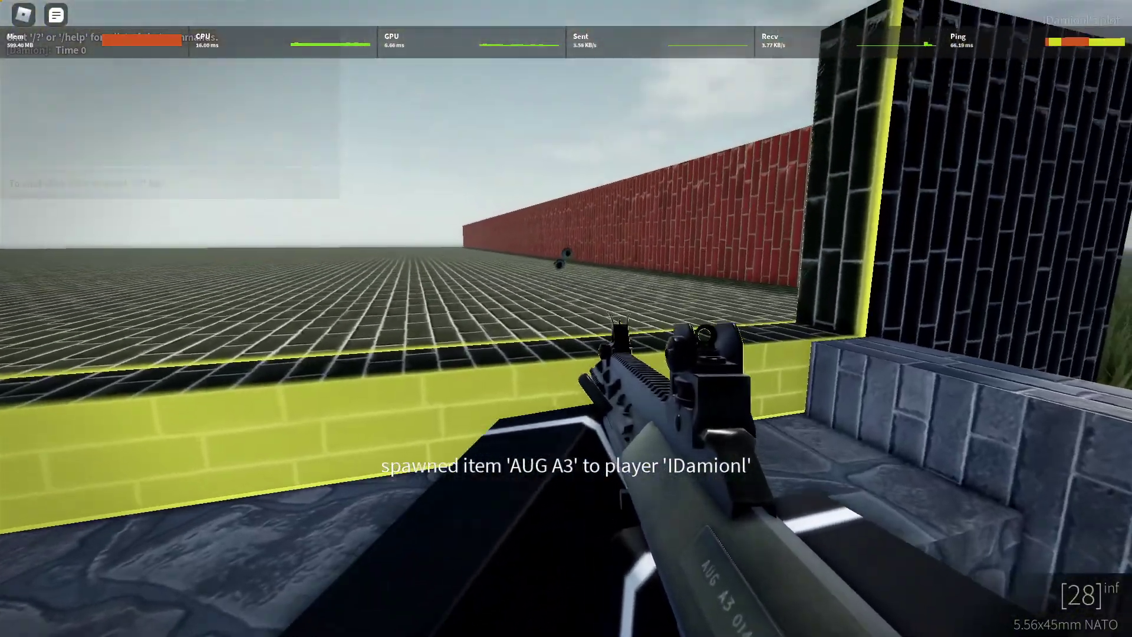
pyautogui.press('a')
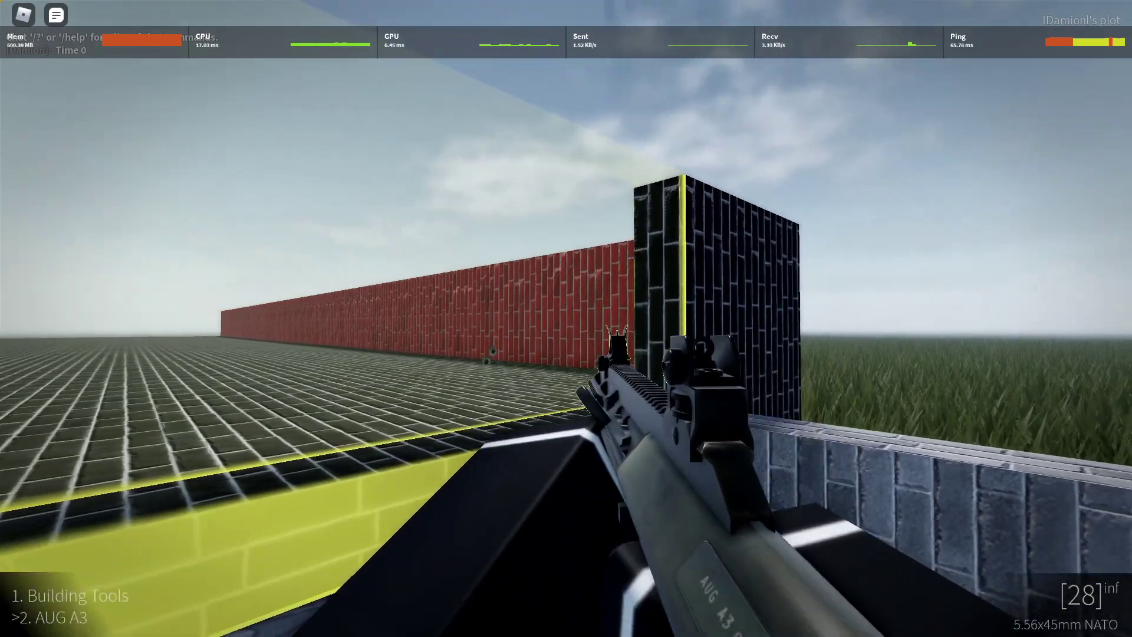
pyautogui.click(566, 318)
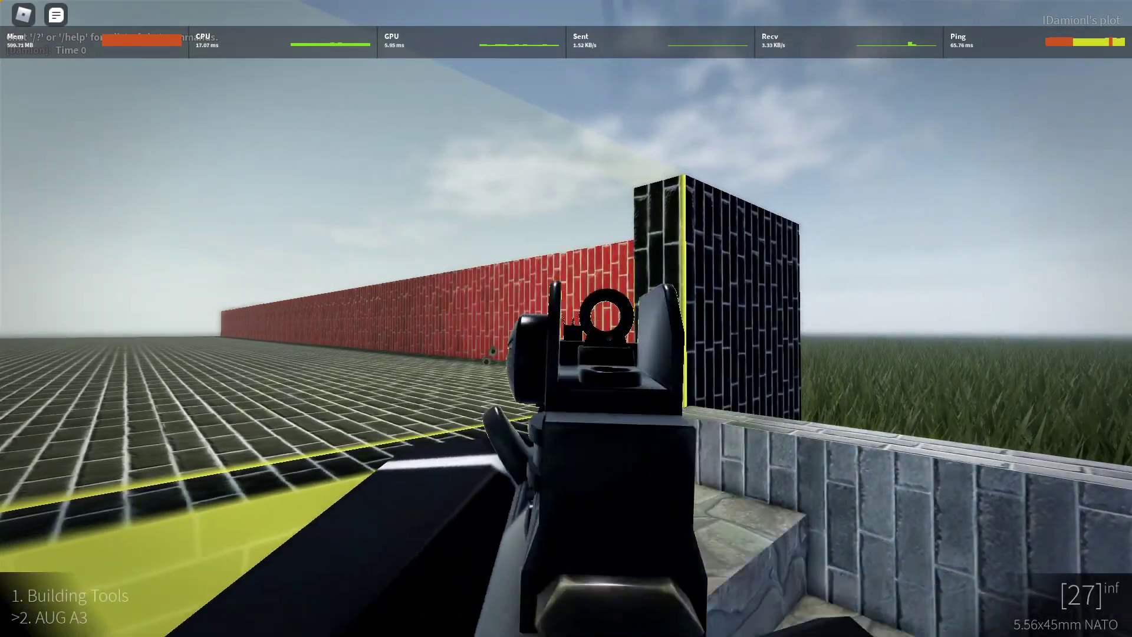
pyautogui.press('w')
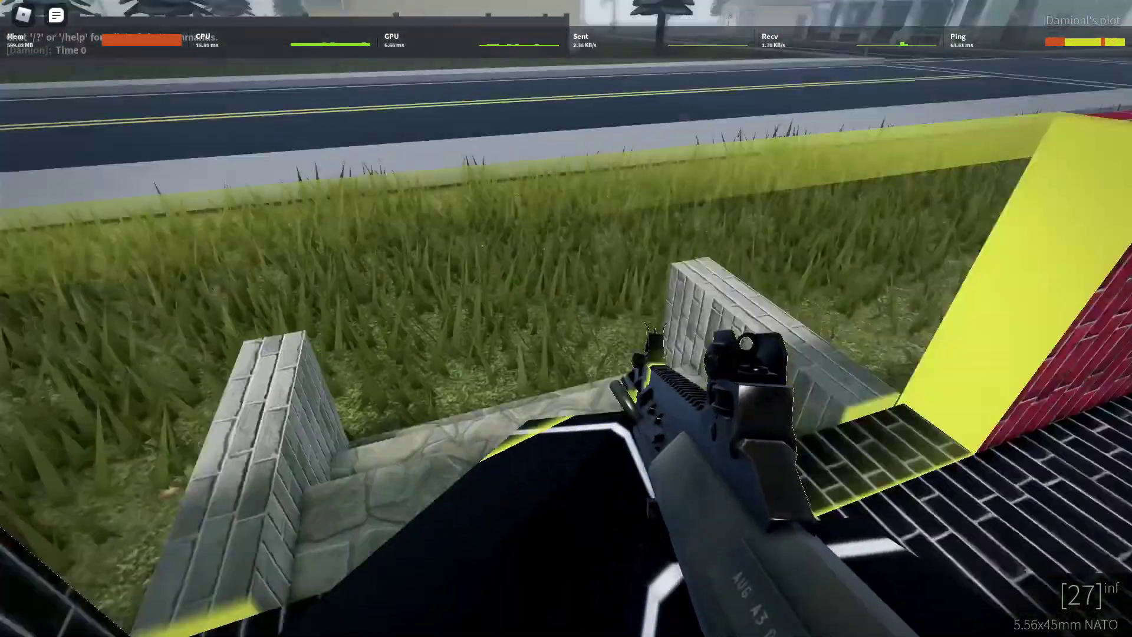
# Re-equip the building tools and switch the yellow panel's collision back on.
pyautogui.press('1')
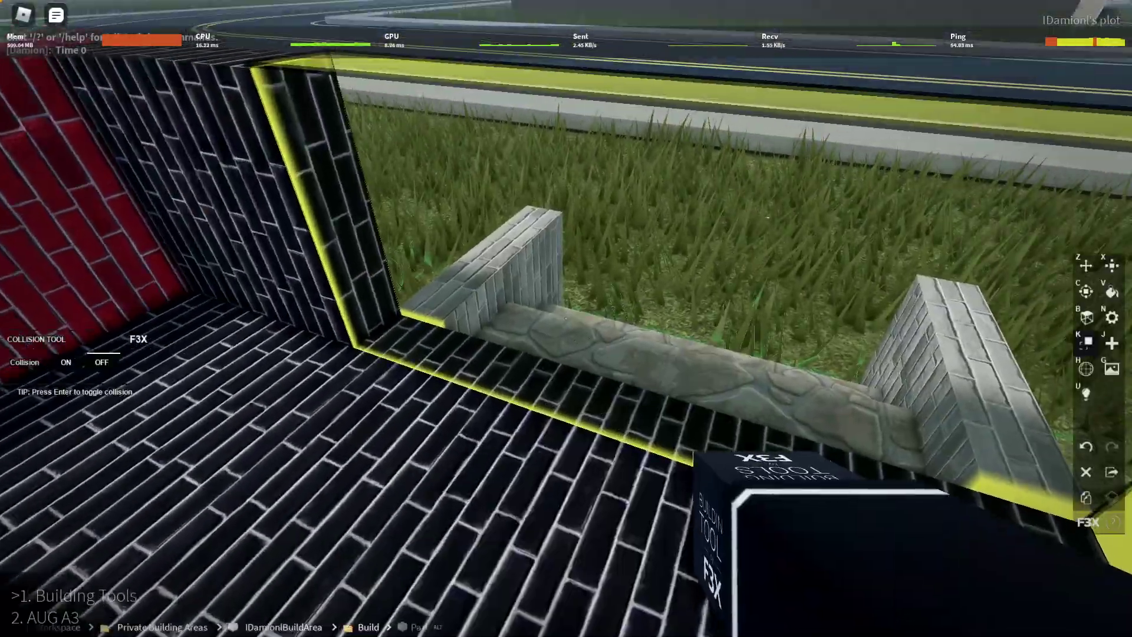
pyautogui.scroll(-5, 566, 318)
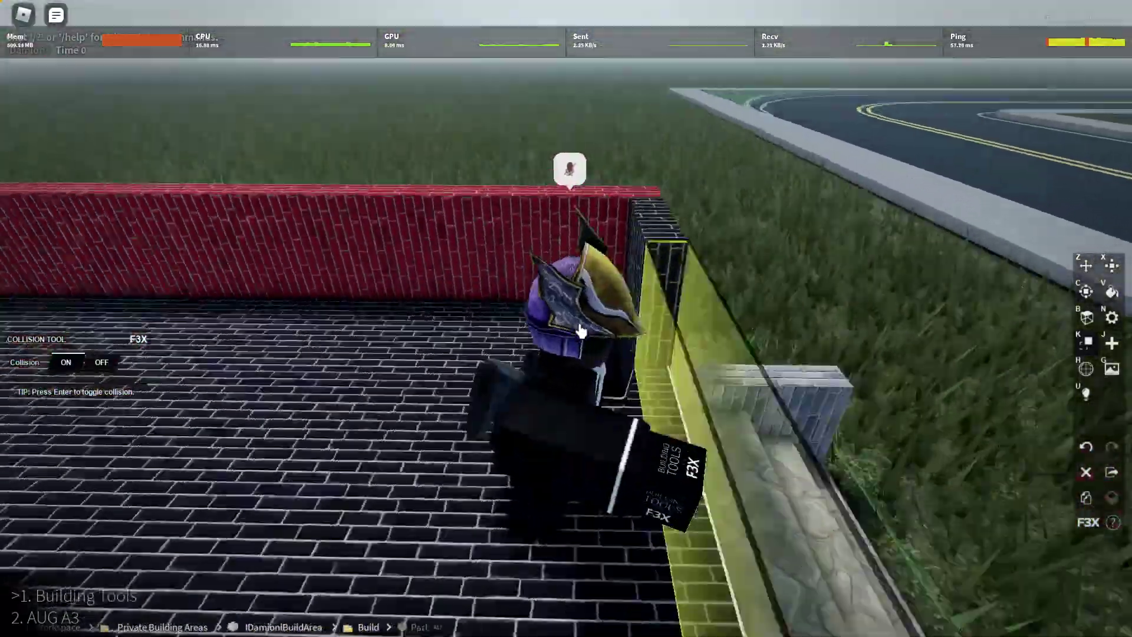
pyautogui.press('s')
pyautogui.press('space')
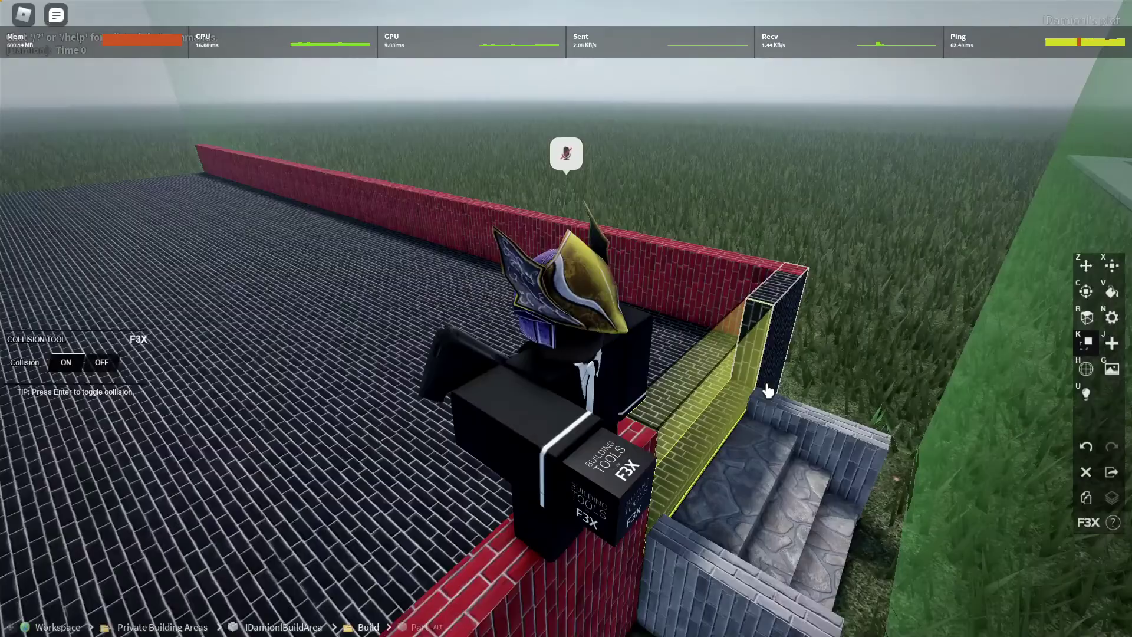
# Turn the yellow panel's collision off and walk through it onto the foundation.
pyautogui.scroll(-3, 766, 390)
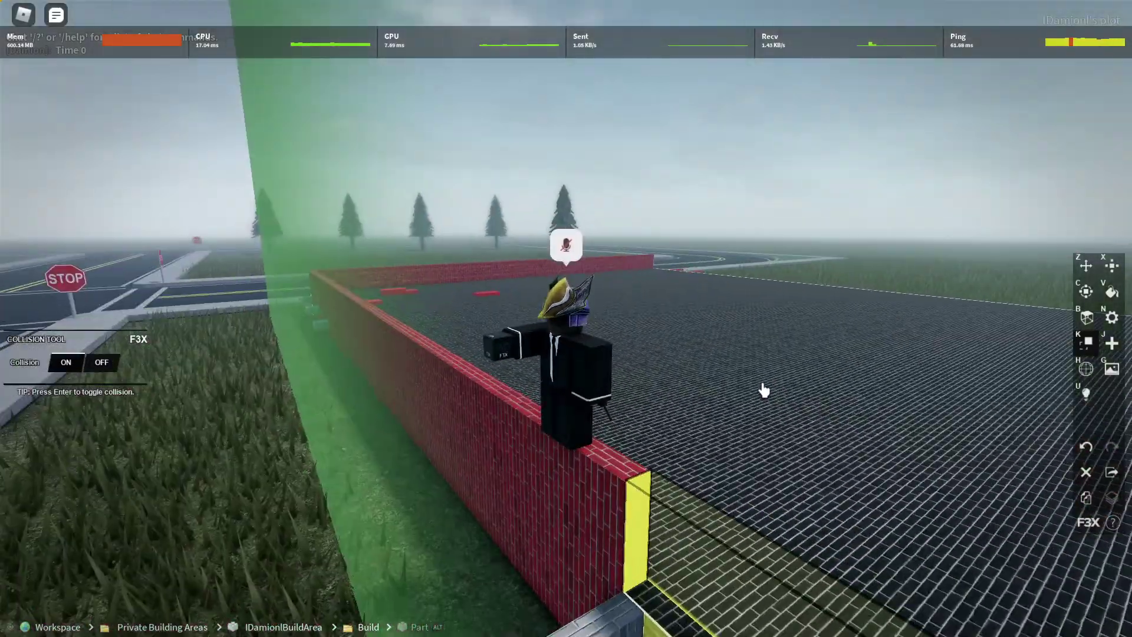
pyautogui.press('s')
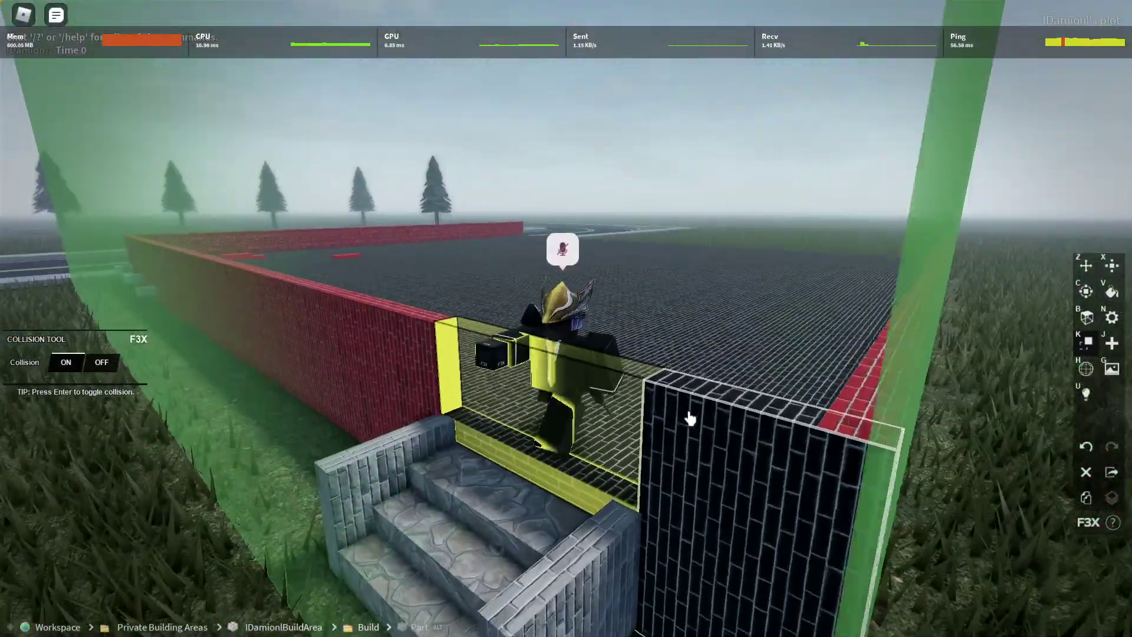
pyautogui.press('s')
pyautogui.press('w')
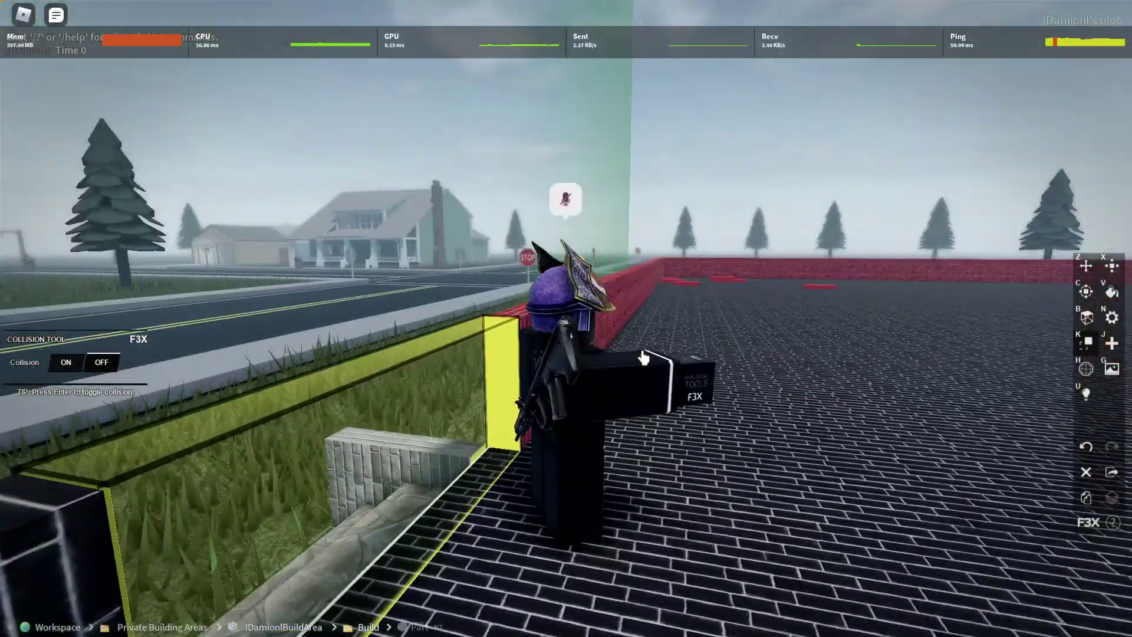
# Raise the yellow panel's top with the Resize tool until its height is 8.34 studs.
pyautogui.press('x')
pyautogui.press('s')
pyautogui.moveTo(411, 253); pyautogui.dragTo(414, 237)
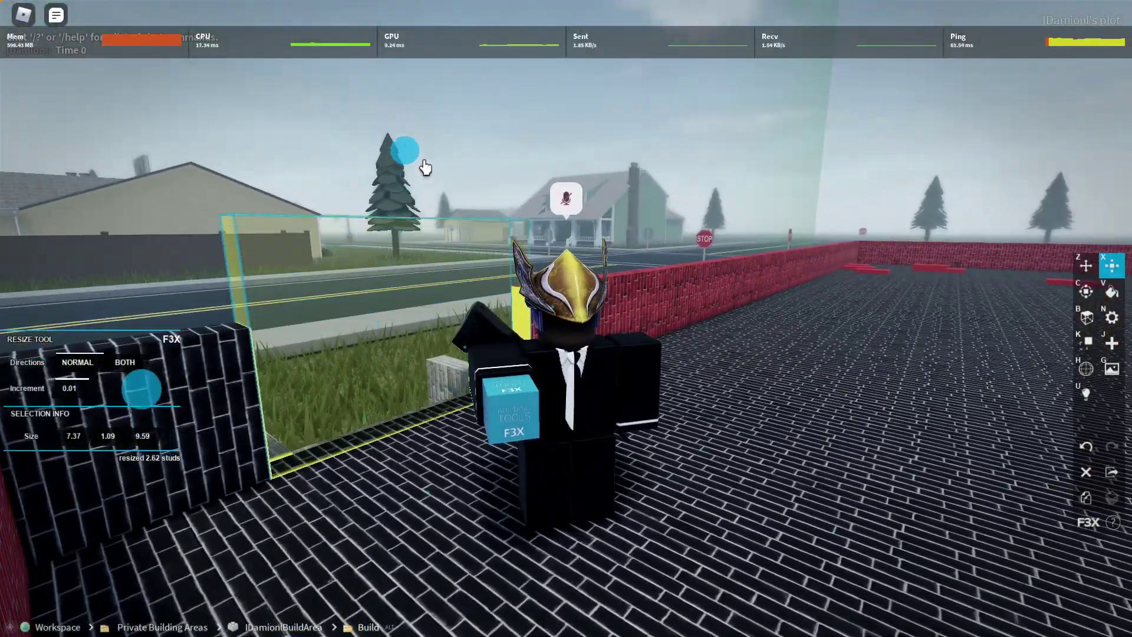
pyautogui.press('w')
pyautogui.press('d')
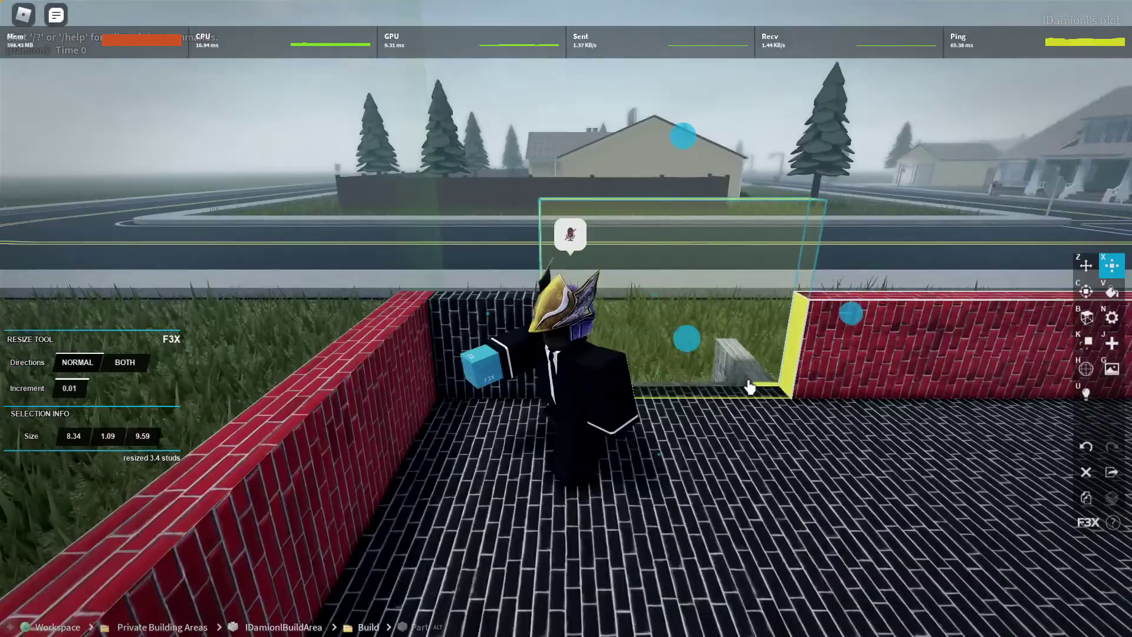
pyautogui.press('s')
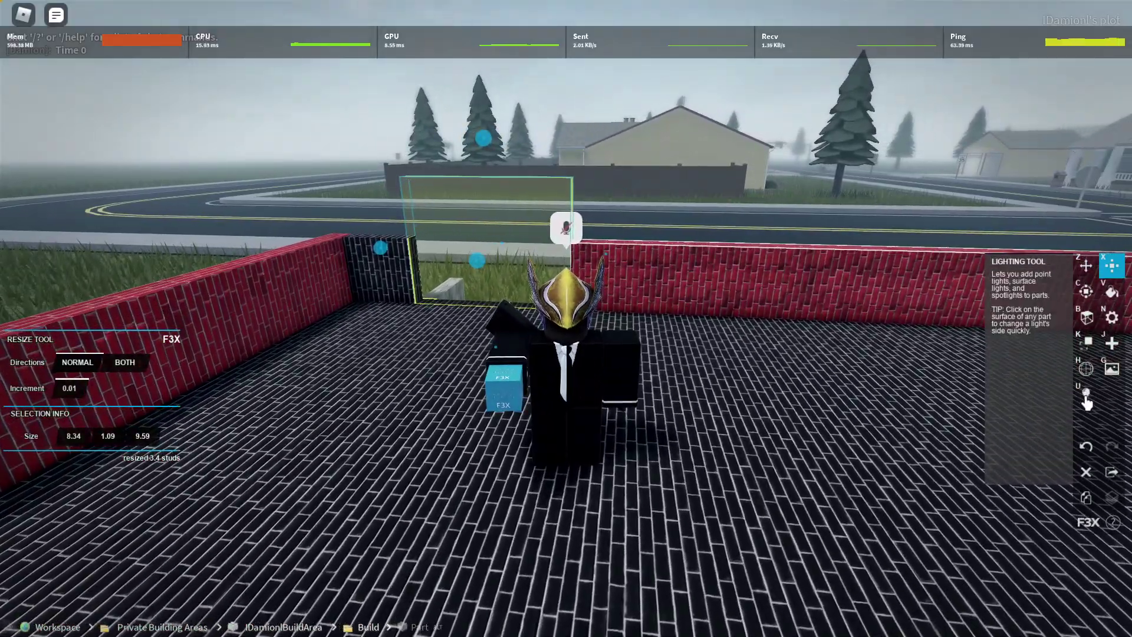
# Add a spot light, a point light and a surface light to the yellow panel.
pyautogui.press('d')
pyautogui.press('w')
pyautogui.press('a')
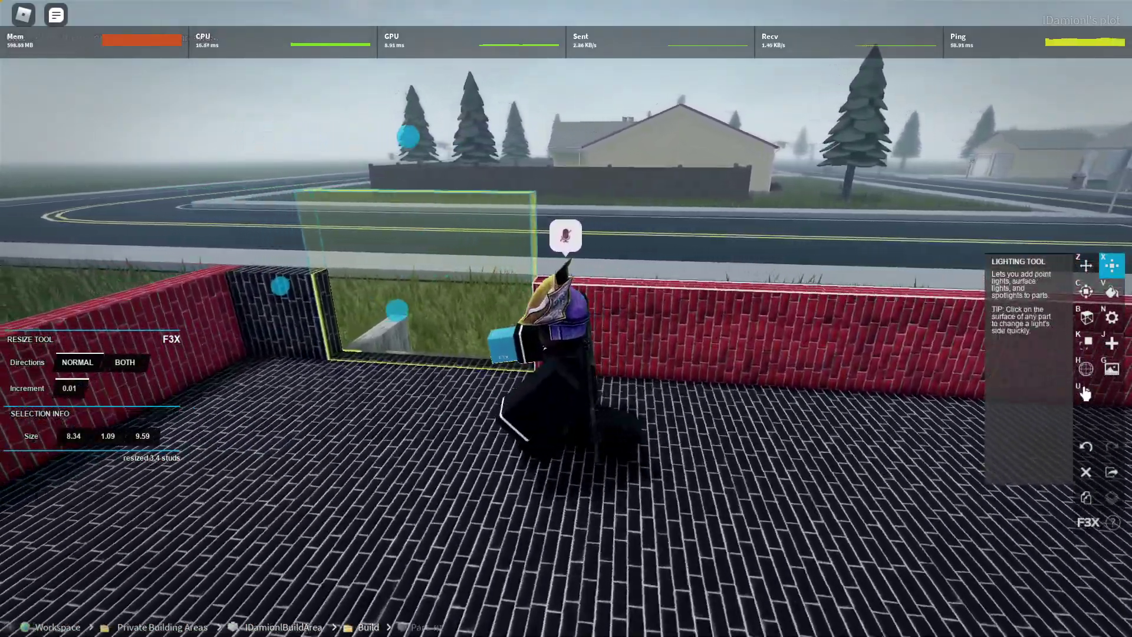
pyautogui.click(1086, 394)
pyautogui.press('d')
pyautogui.click(145, 301)
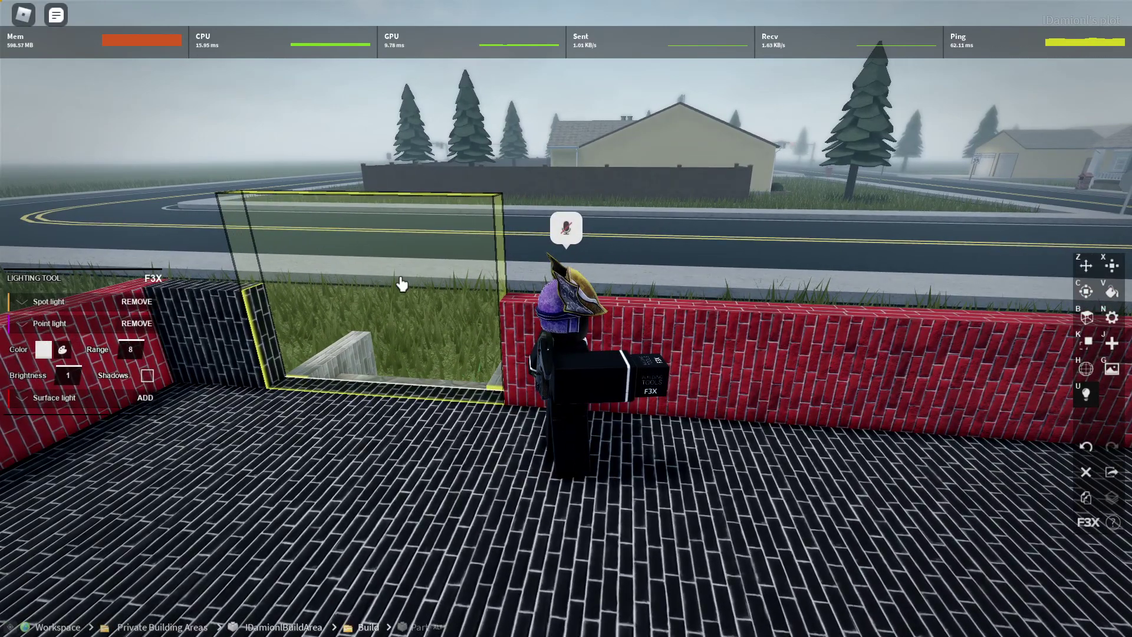
pyautogui.press('a')
pyautogui.click(146, 398)
pyautogui.press('s')
# Switch the scene to midnight with the chat command !time 0.
pyautogui.press('/')
pyautogui.write('!')
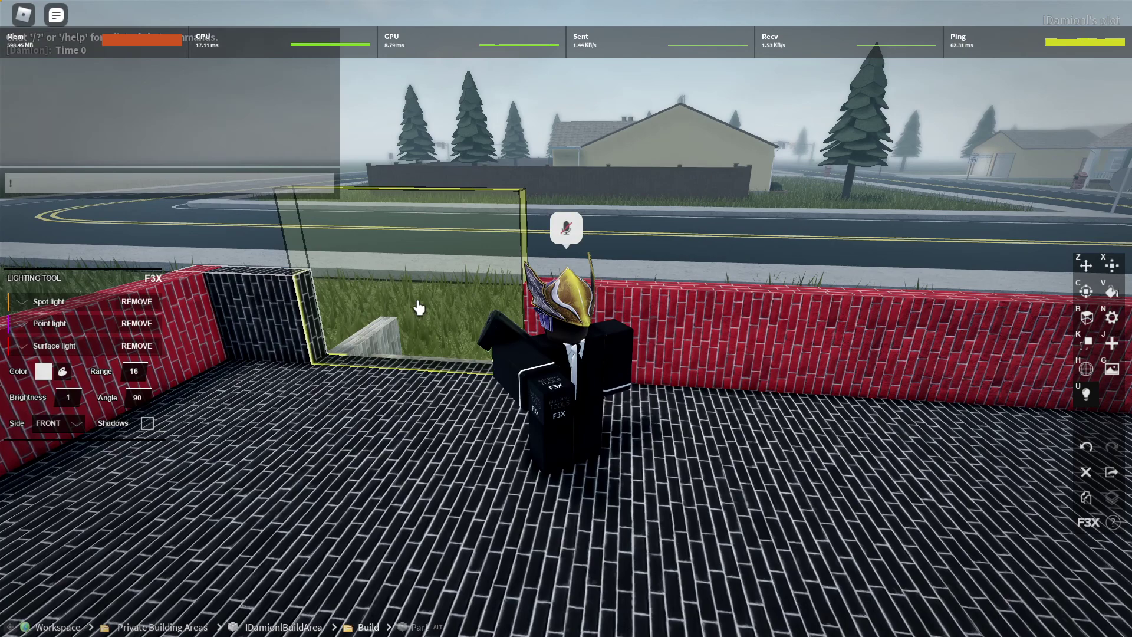
pyautogui.write('time 0')
pyautogui.press('Return')
# Inspect the yellow panel's lighting in the dark from the staircase and the foundation, putting the building tools away and re-equipping them.
pyautogui.press('a')
pyautogui.press('1')
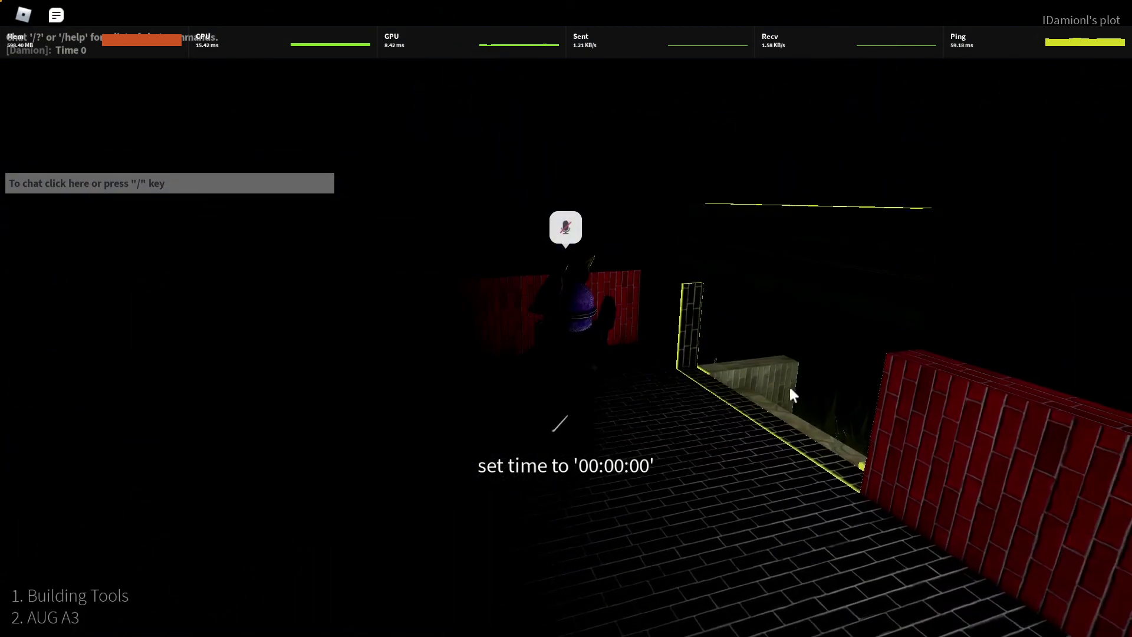
pyautogui.press('s')
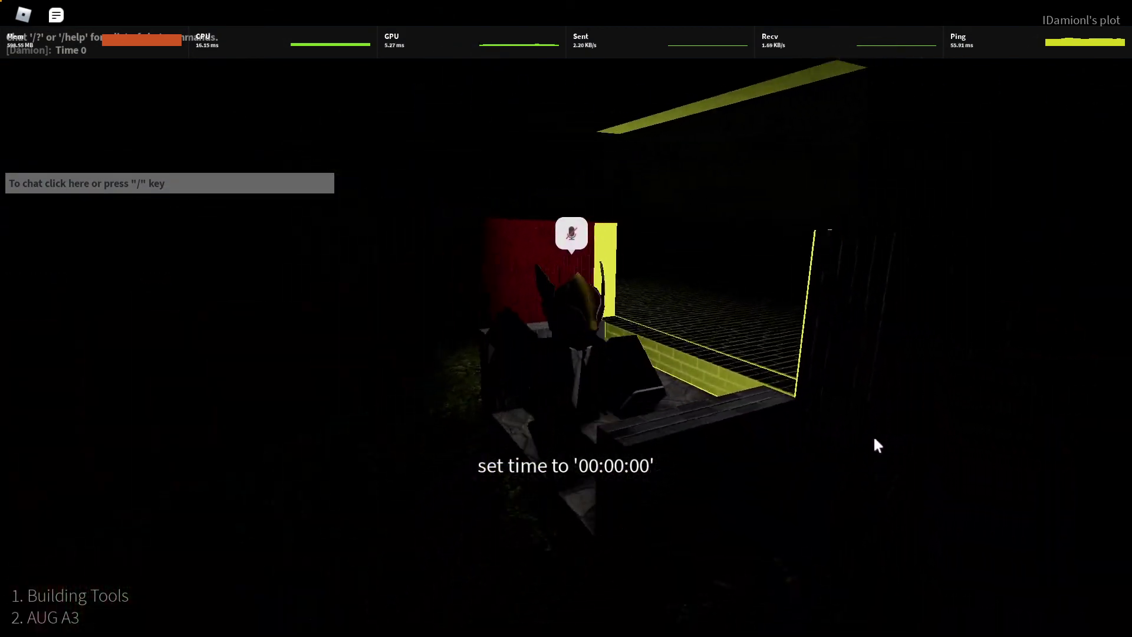
pyautogui.press('w')
pyautogui.press('1')
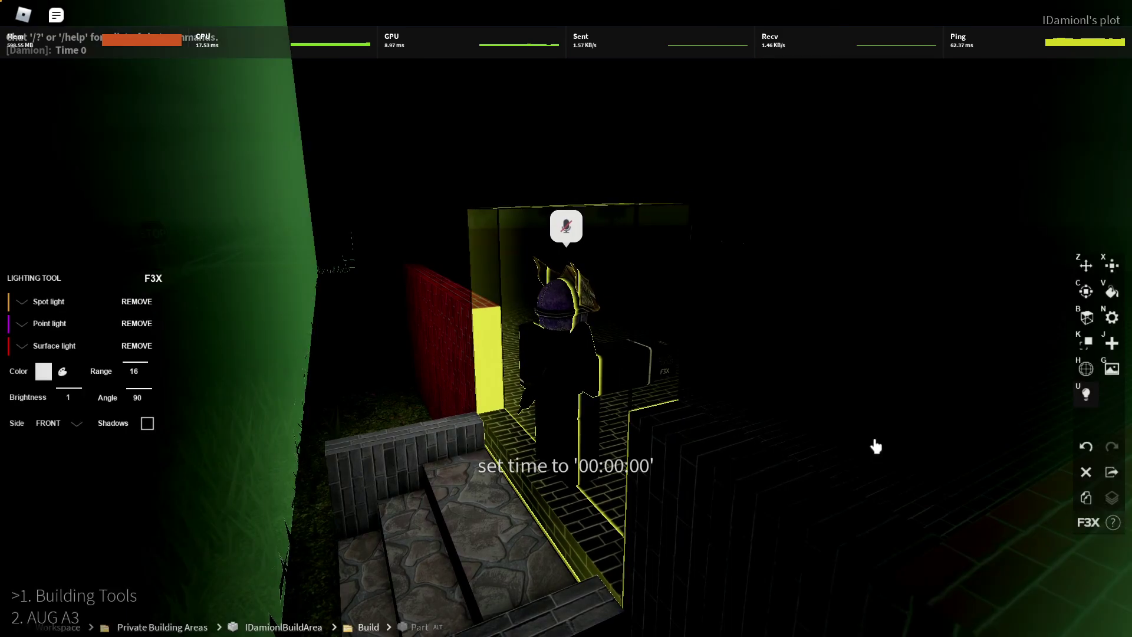
pyautogui.press('d')
pyautogui.press('a')
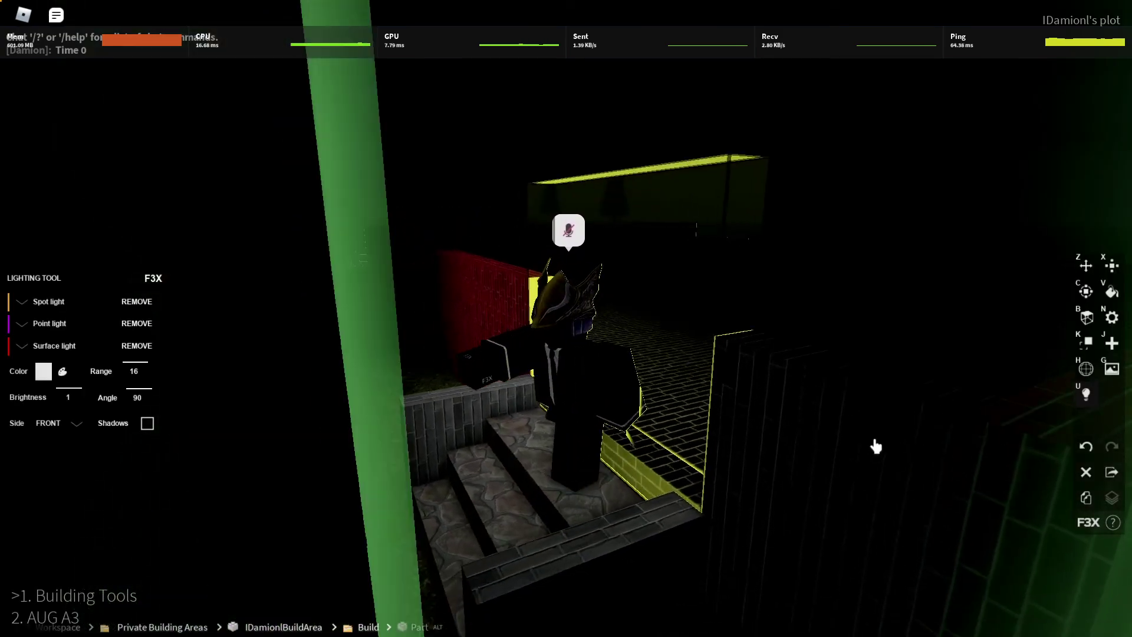
pyautogui.press('d')
pyautogui.press('a')
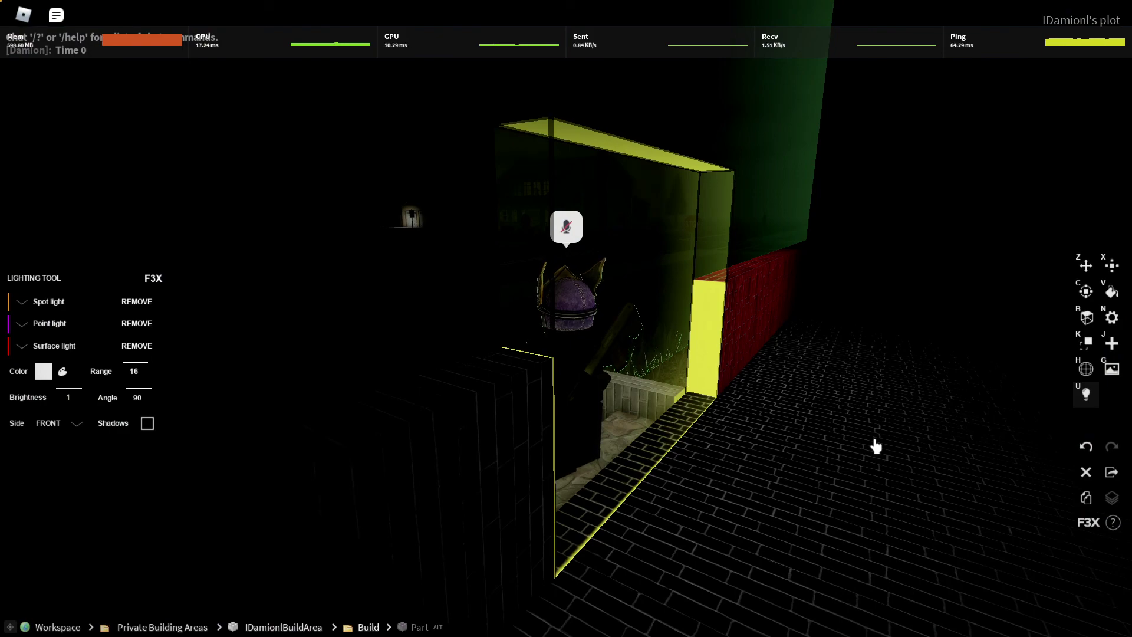
pyautogui.press('a')
pyautogui.press('d')
pyautogui.press('s')
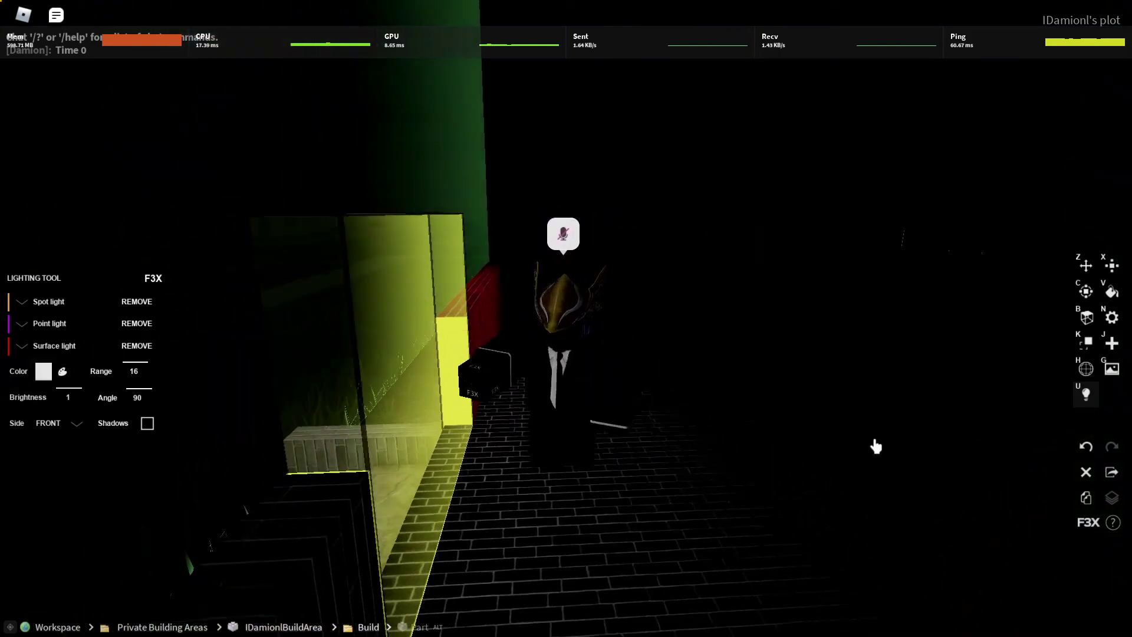
pyautogui.press('s')
# Bring back daylight with the chat command !time 8.
pyautogui.press('/')
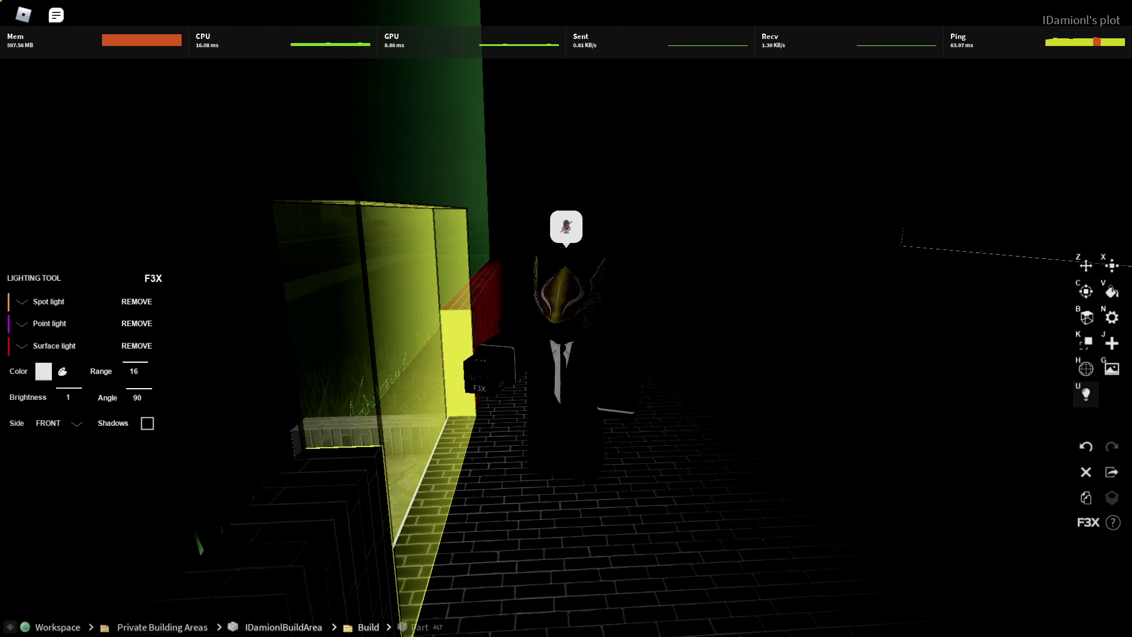
pyautogui.press('/')
pyautogui.write('!tim')
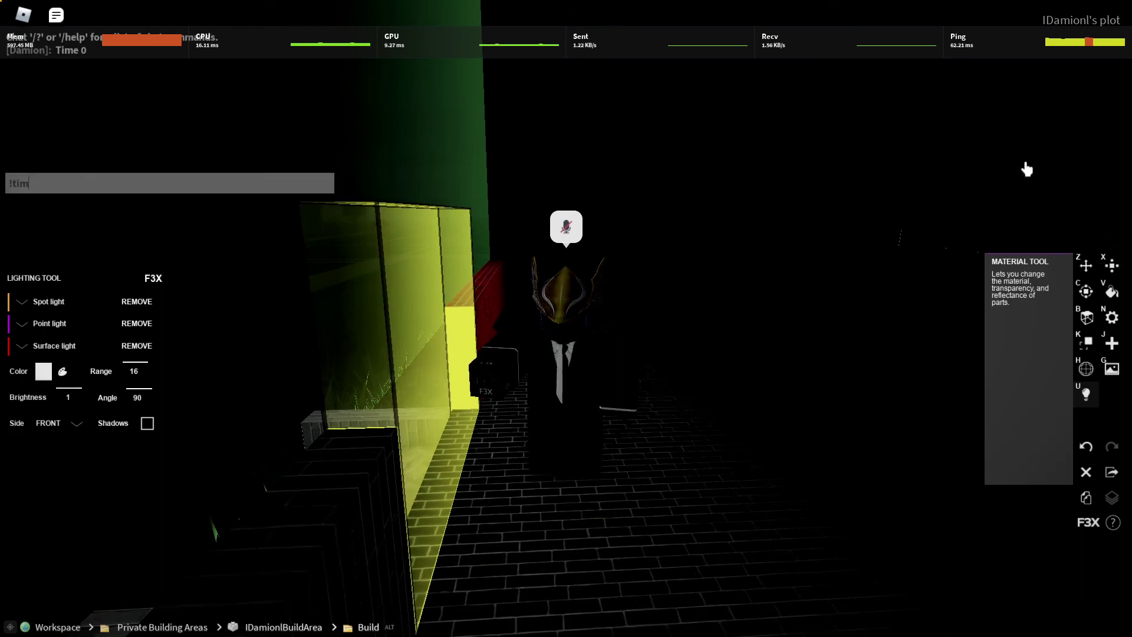
pyautogui.write('e 8')
pyautogui.press('Return')
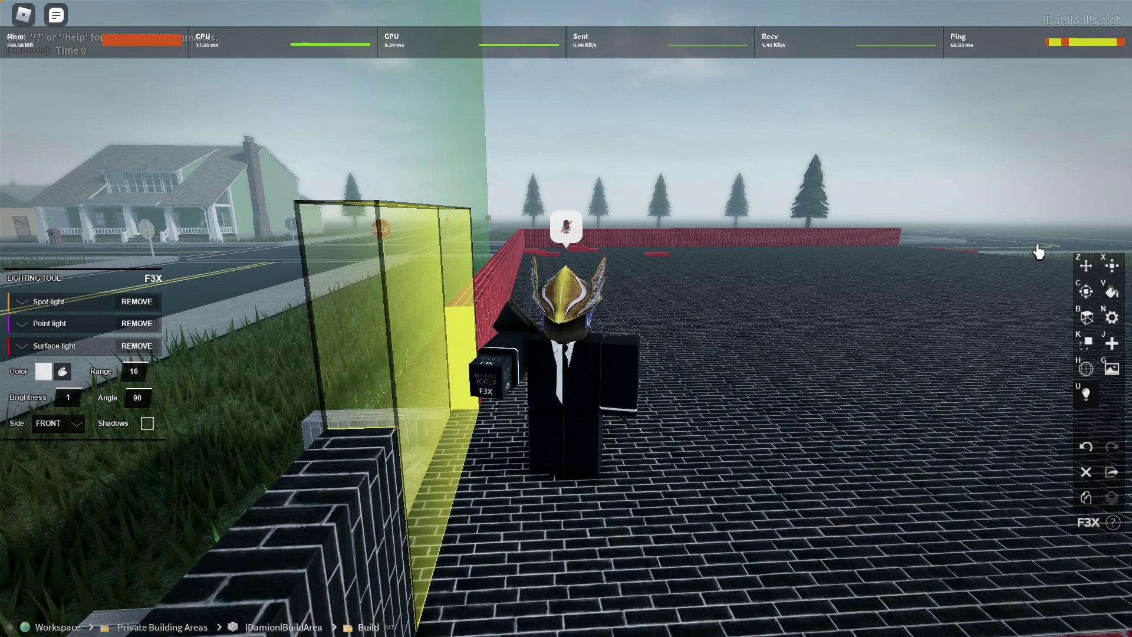
# Move a loose red part from the floor against the end of the side brick wall, at position 321.57, 8.1, 187.82.
pyautogui.press('z')
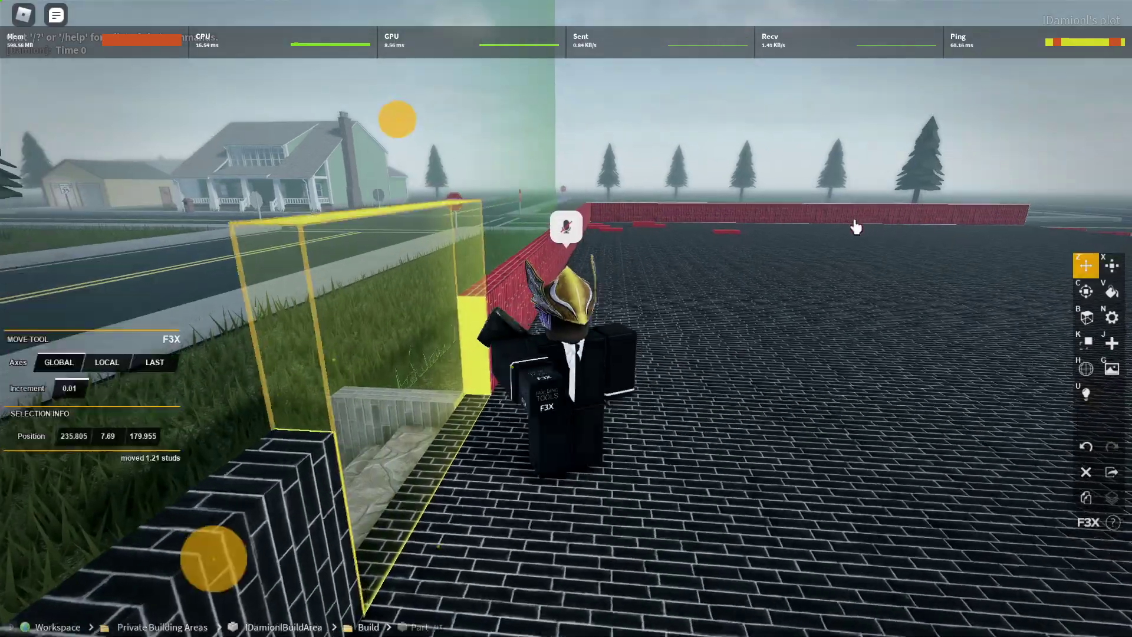
pyautogui.press('d')
pyautogui.moveTo(733, 239); pyautogui.dragTo(787, 222)
pyautogui.rightClick(716, 246)
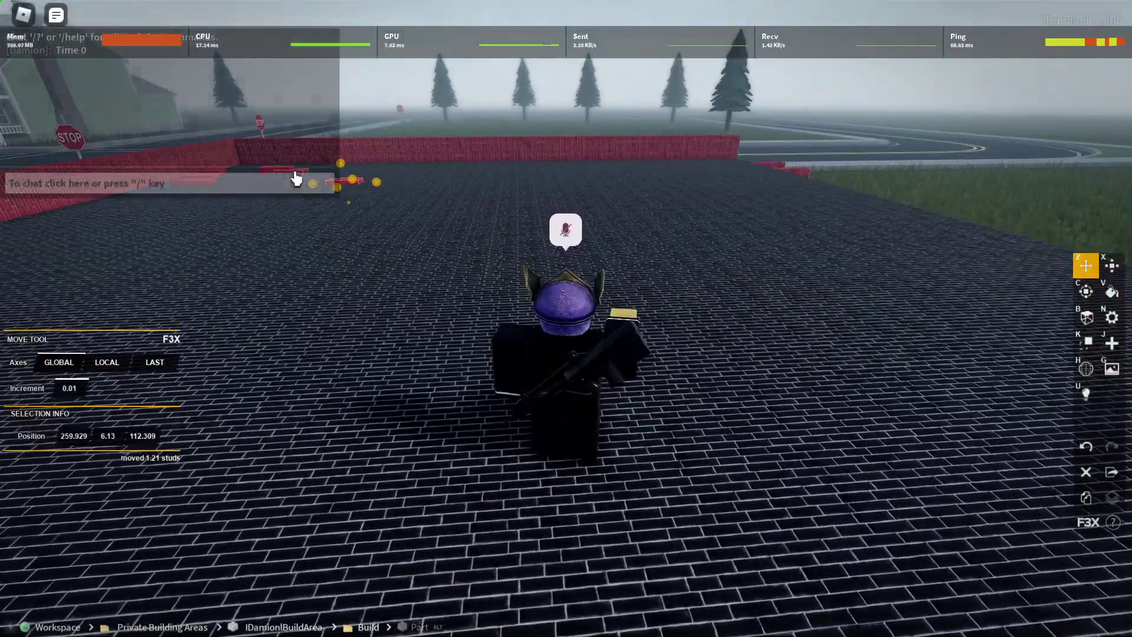
pyautogui.press('a')
pyautogui.rightClick(462, 159)
pyautogui.rightClick(612, 154)
pyautogui.moveTo(617, 155); pyautogui.dragTo(633, 147)
pyautogui.rightClick(626, 149)
pyautogui.moveTo(684, 283); pyautogui.dragTo(339, 178)
pyautogui.rightClick(399, 178)
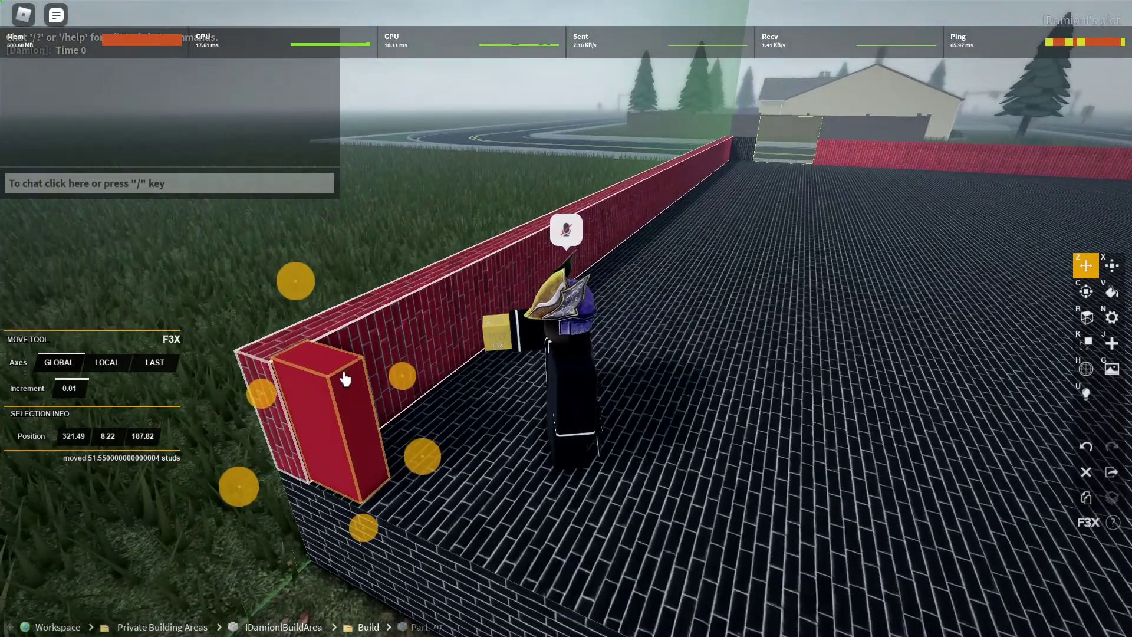
pyautogui.moveTo(345, 378); pyautogui.dragTo(358, 358)
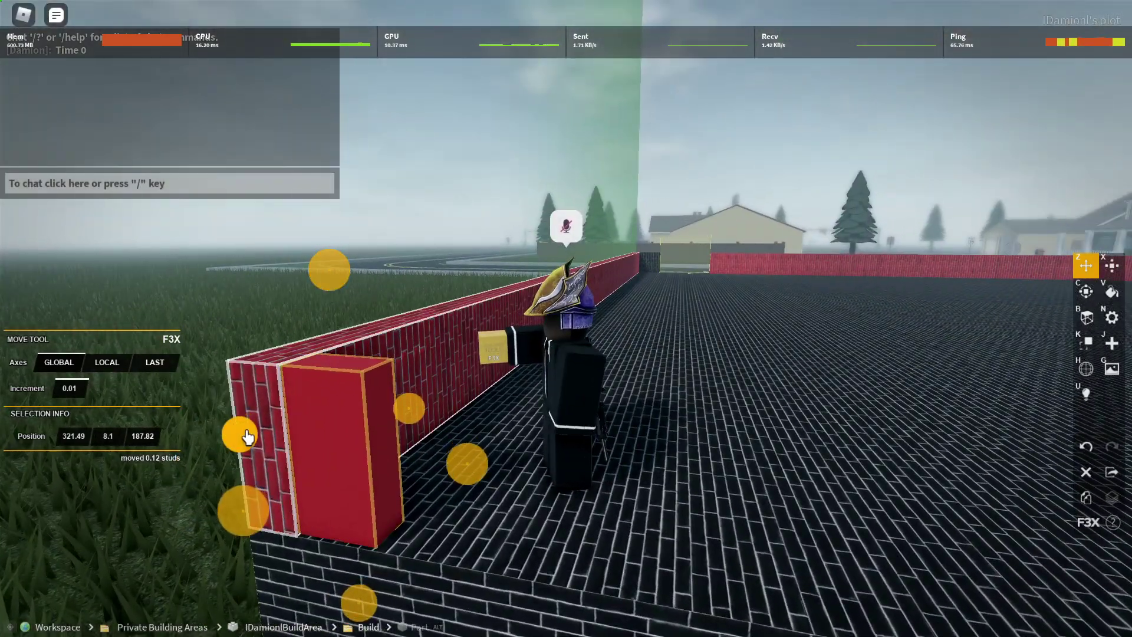
pyautogui.moveTo(255, 512); pyautogui.dragTo(253, 515)
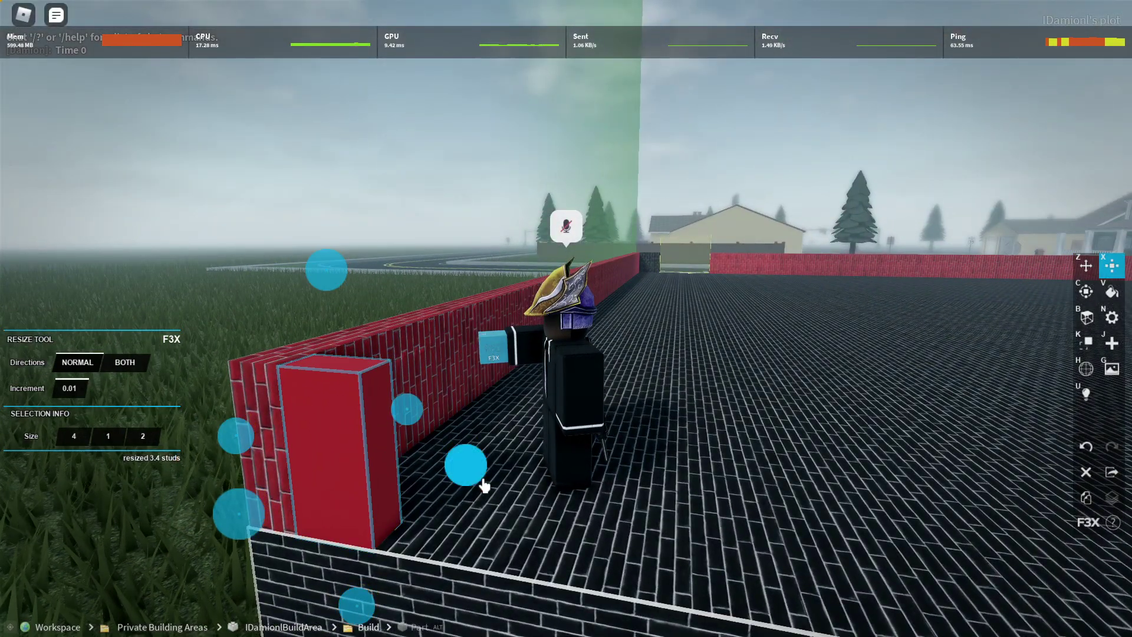
# Stretch the placed red part along the foundation's open edge until it nearly reaches the stone staircase.
pyautogui.moveTo(484, 485); pyautogui.dragTo(921, 358)
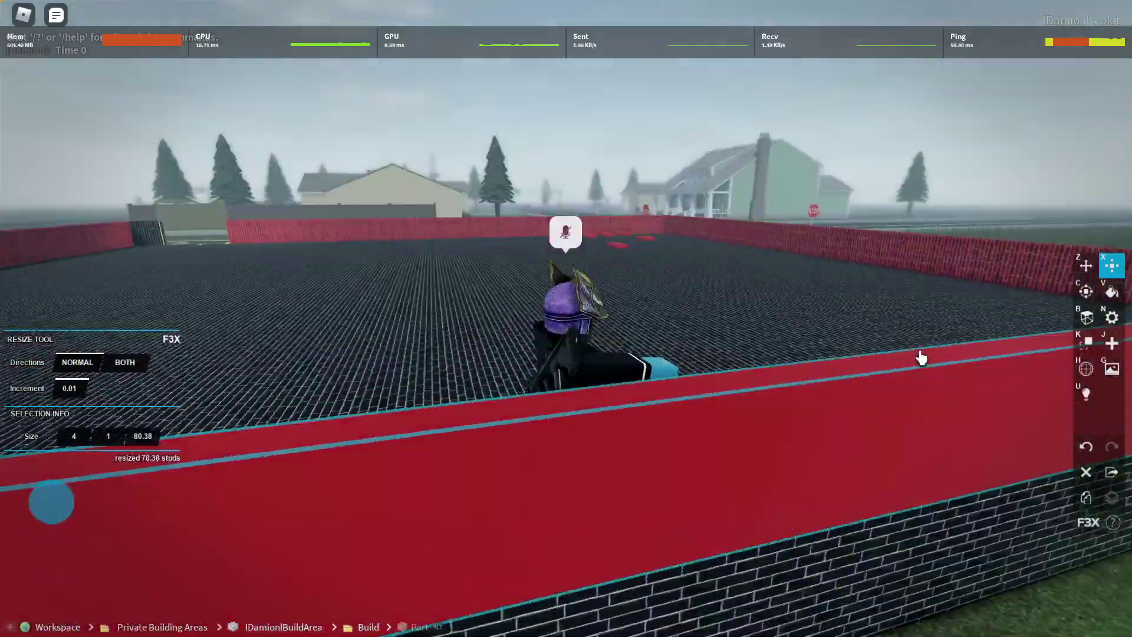
pyautogui.press('d')
pyautogui.press('space')
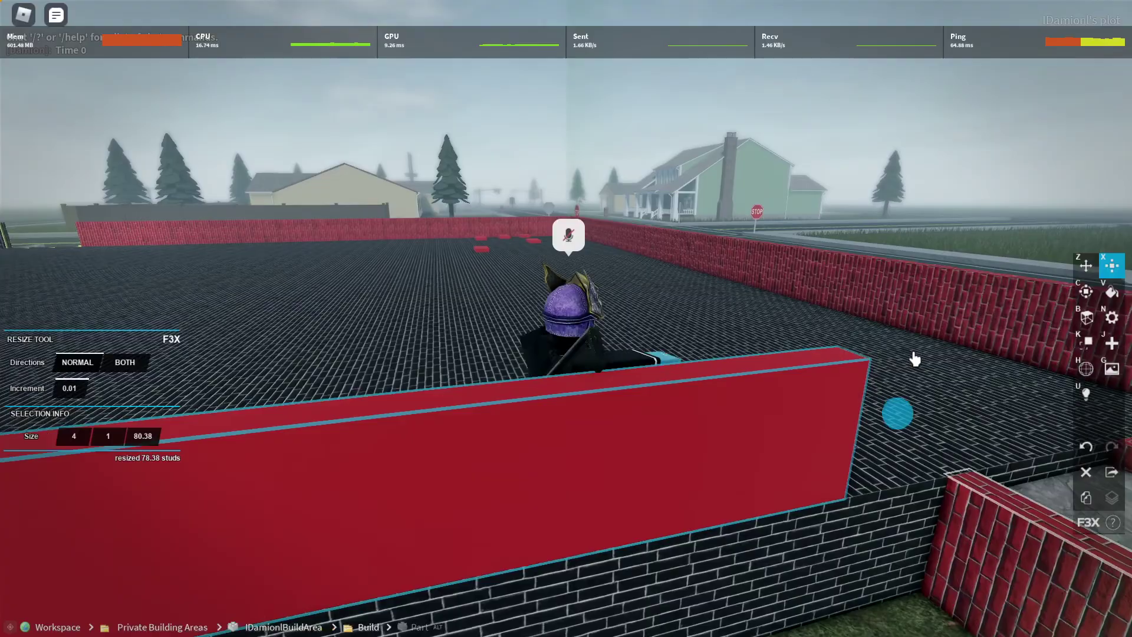
pyautogui.press('s')
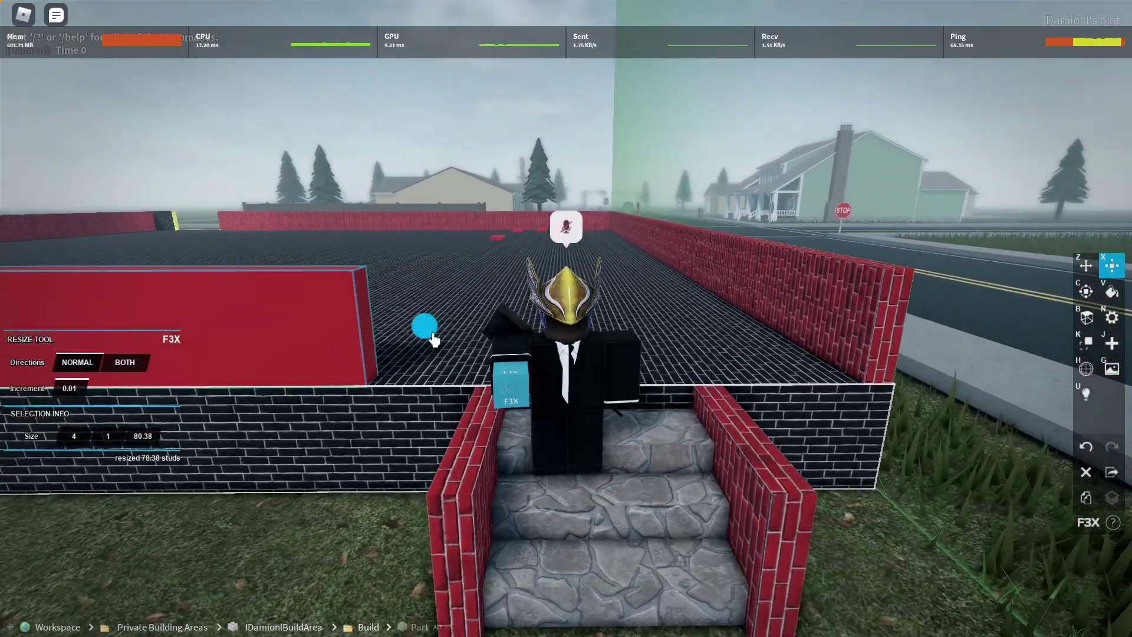
pyautogui.press('w')
pyautogui.press('z')
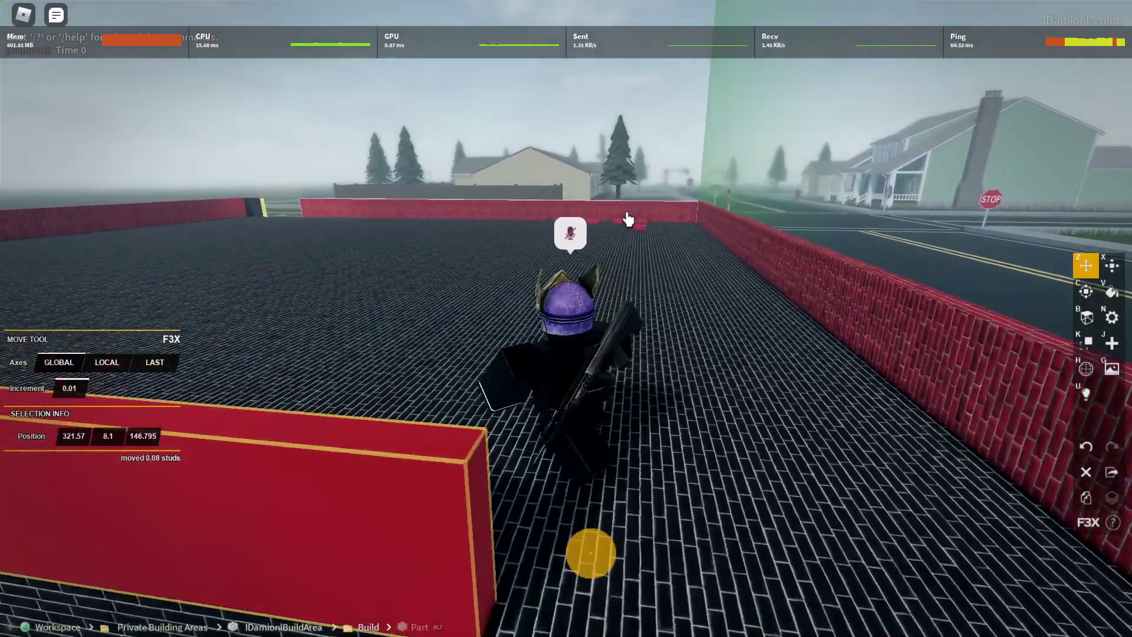
# Move another loose red part to the roadside corner beyond the staircase, at position 321.54, 8.13, 92.36.
pyautogui.scroll(-5, 528, 451)
pyautogui.press('s')
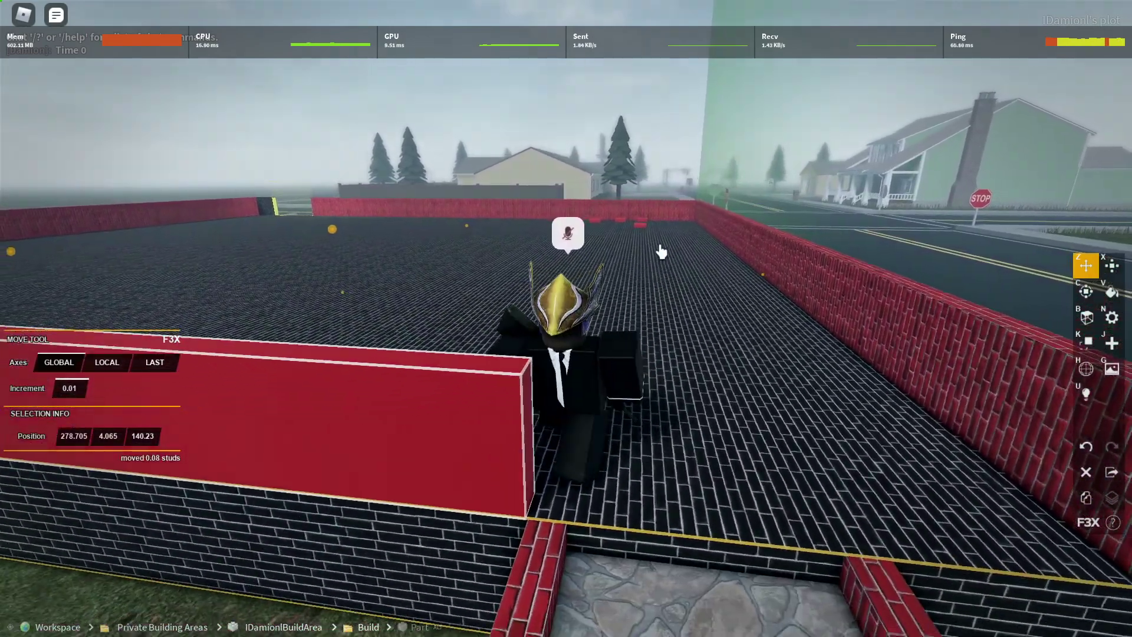
pyautogui.click(649, 225)
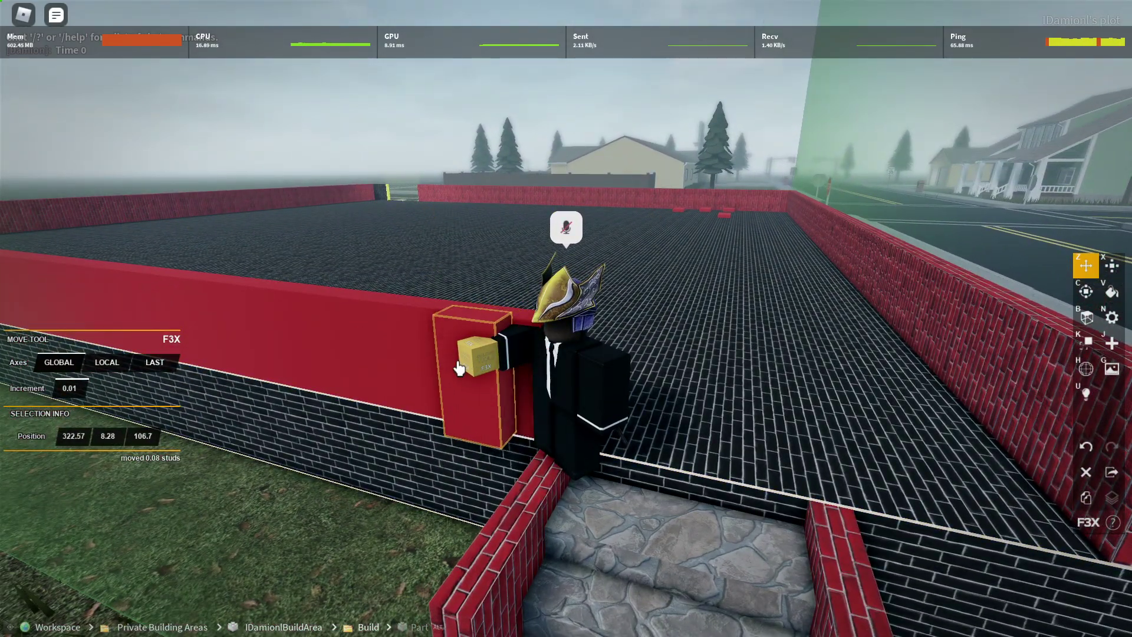
pyautogui.press('s')
pyautogui.press('d')
pyautogui.moveTo(460, 368); pyautogui.dragTo(913, 546)
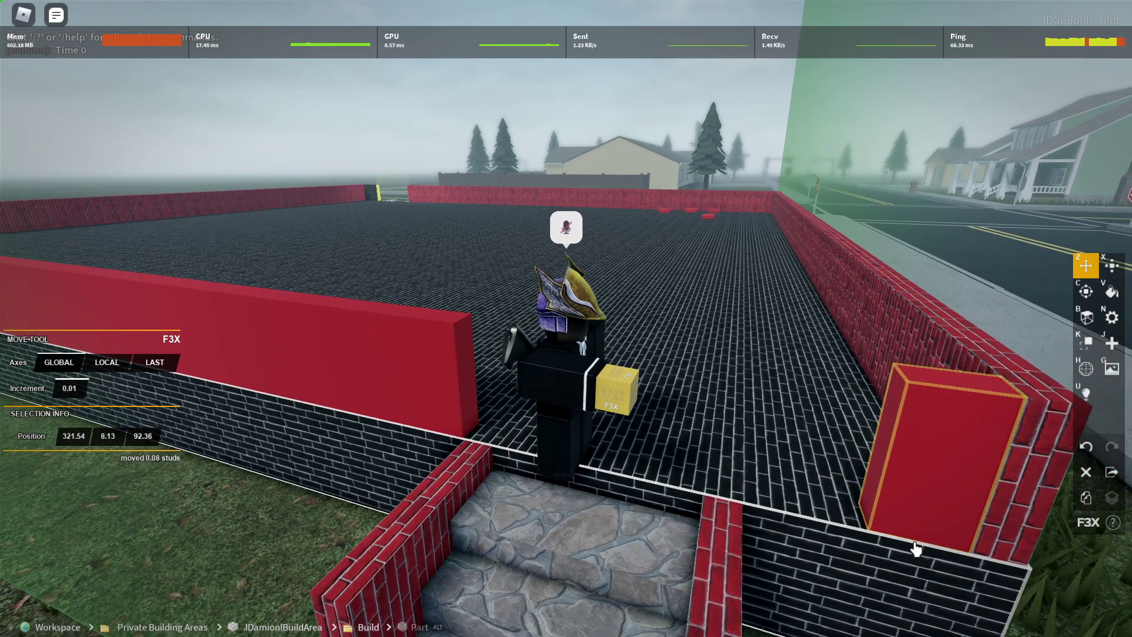
# Lengthen the corner red part toward the staircase to 4.79 studs with the Resize tool.
pyautogui.press('x')
pyautogui.moveTo(808, 442); pyautogui.dragTo(678, 420)
pyautogui.press('s')
pyautogui.press('a')
# Extend both red walls up to the staircase sides, the long one to 85.01 studs and the short one to 5.84 studs.
pyautogui.rightClick(426, 376)
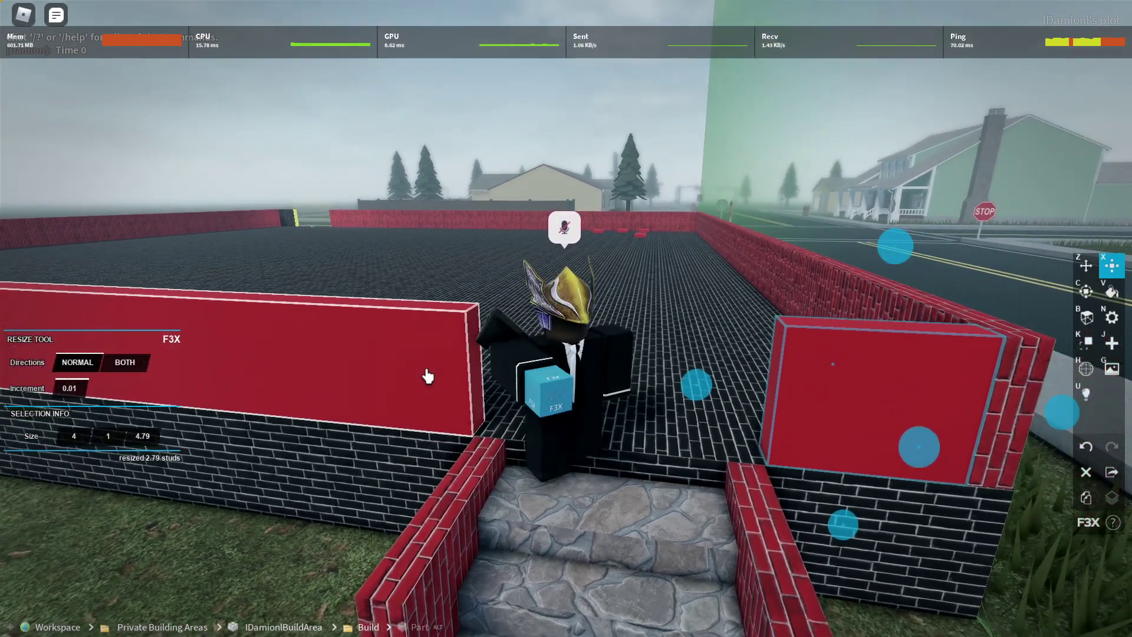
pyautogui.press('d')
pyautogui.click(459, 377)
pyautogui.press('s')
pyautogui.moveTo(505, 371); pyautogui.dragTo(753, 372)
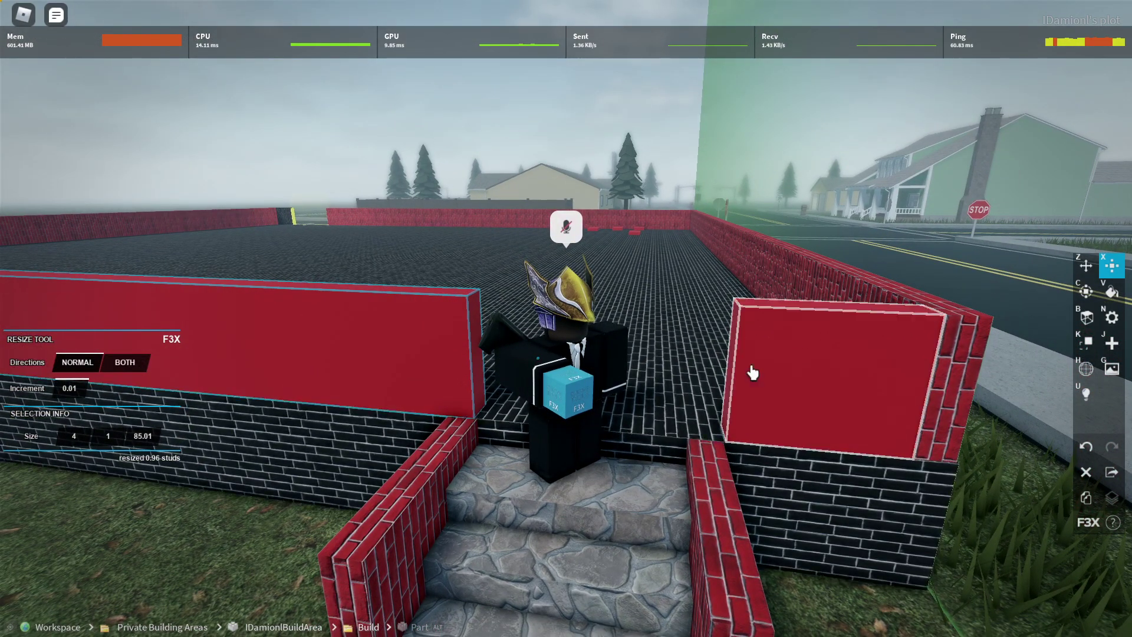
pyautogui.click(806, 379)
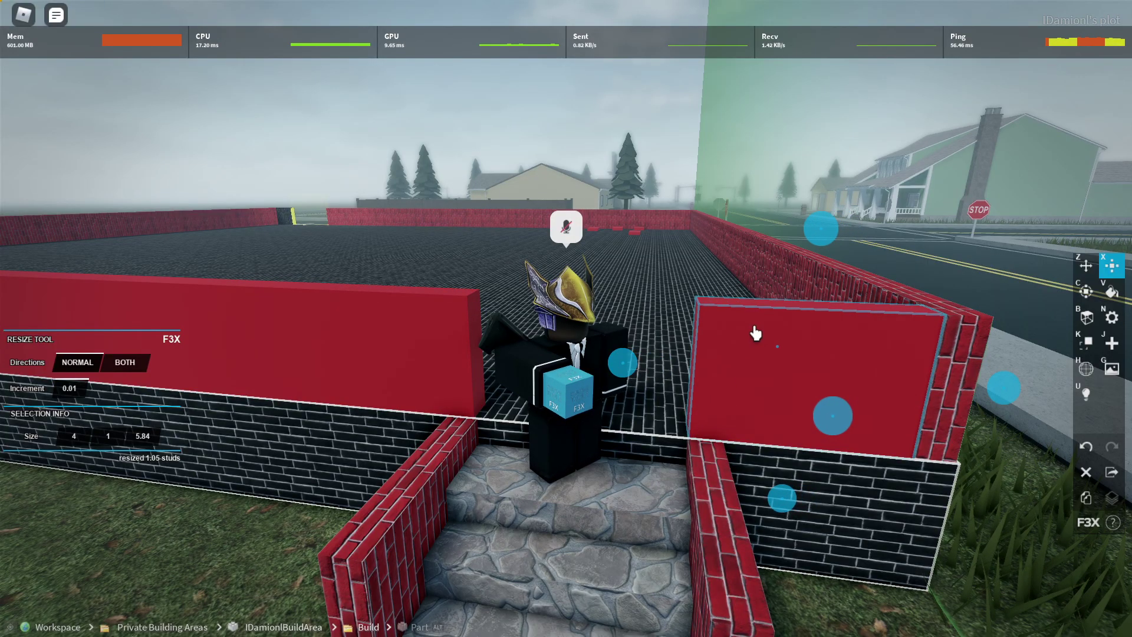
# Move another loose red part from the far side to the staircase opening beside the long red wall, at position 322.57, 8.09, 104.75.
pyautogui.press('w')
pyautogui.press('a')
pyautogui.press('w')
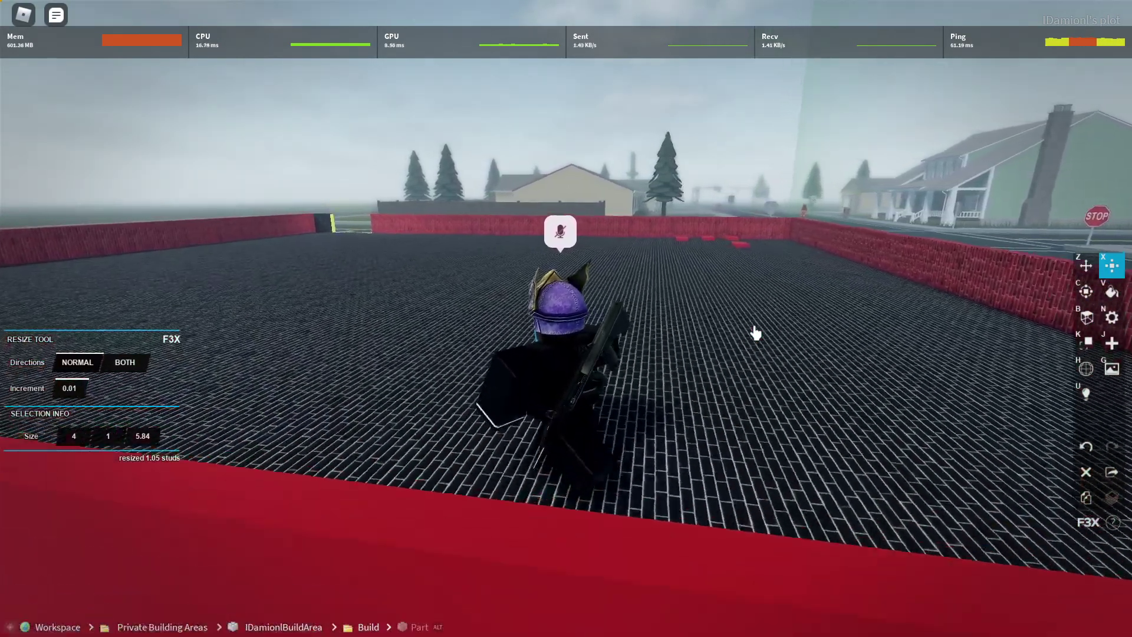
pyautogui.press('z')
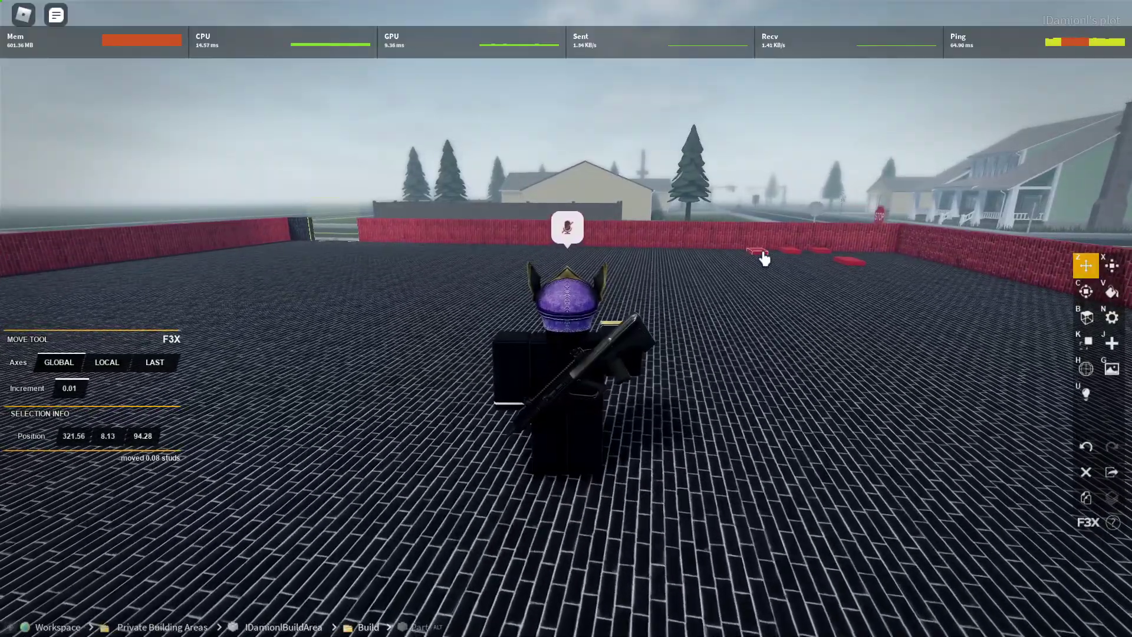
pyautogui.press('a')
pyautogui.moveTo(764, 258); pyautogui.dragTo(488, 457)
pyautogui.press('s')
pyautogui.press('d')
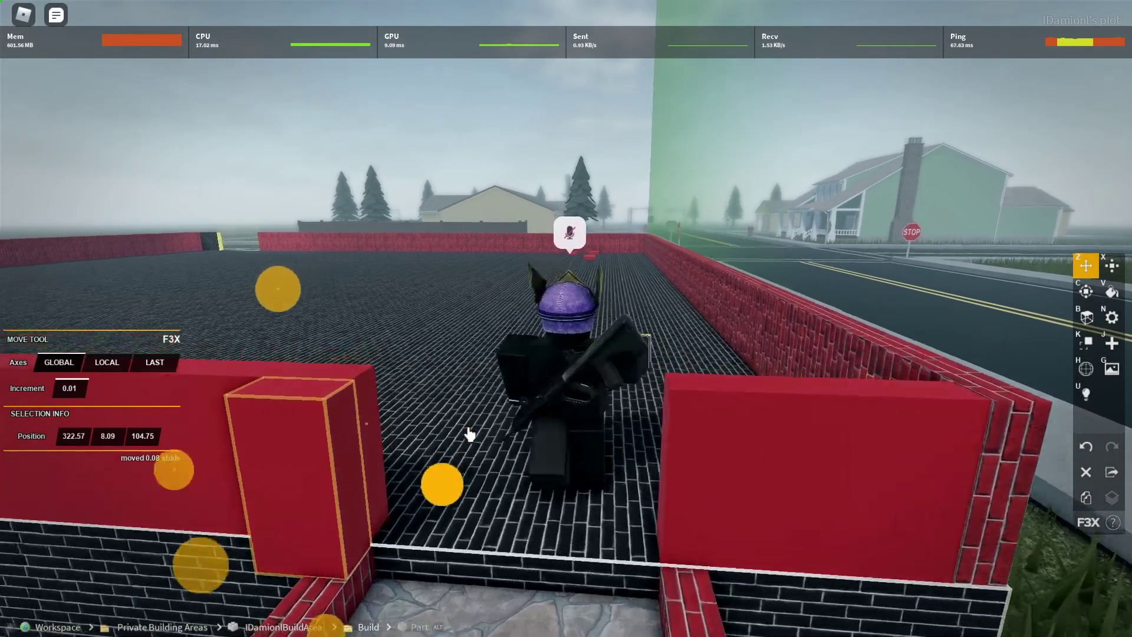
# Move the loose red part across the staircase opening to the end of the short red wall.
pyautogui.press('x')
pyautogui.press('z')
pyautogui.press('w')
pyautogui.moveTo(352, 469); pyautogui.dragTo(778, 483)
# Shift the short red wall 0.99 studs toward the roadside corner and slide the loose red part up against its end.
pyautogui.click(778, 484)
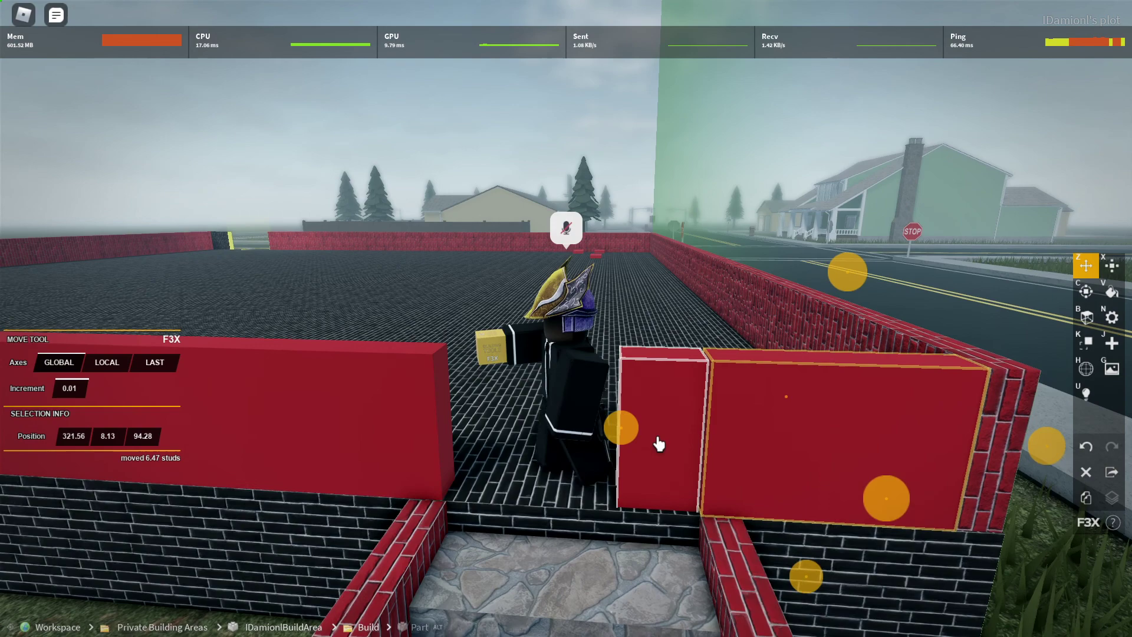
pyautogui.moveTo(657, 442); pyautogui.dragTo(678, 439)
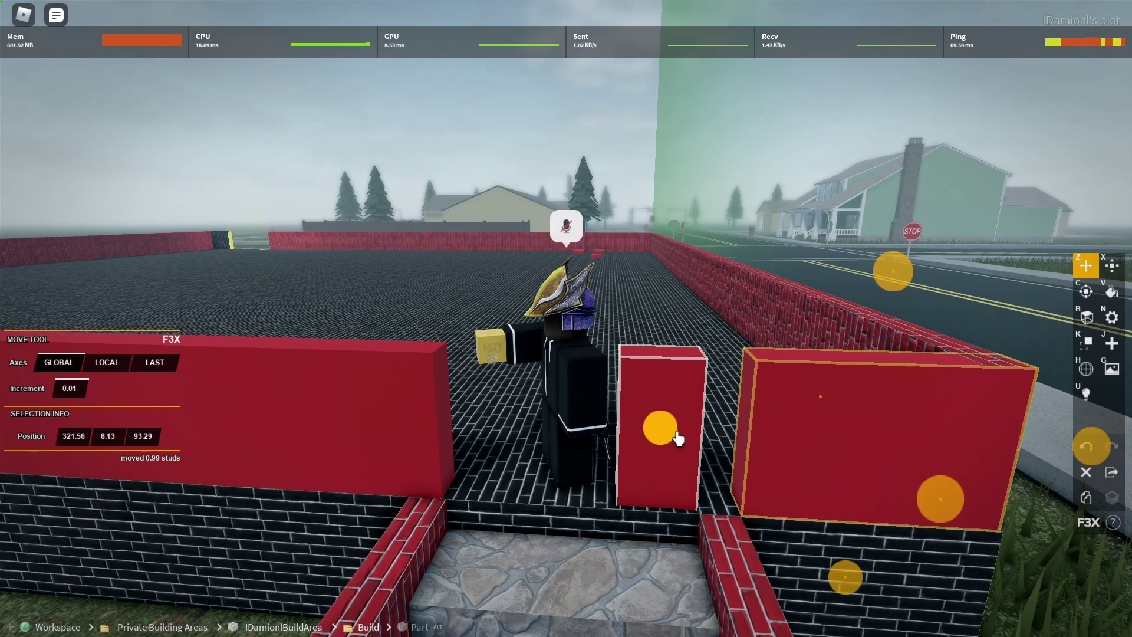
pyautogui.click(675, 391)
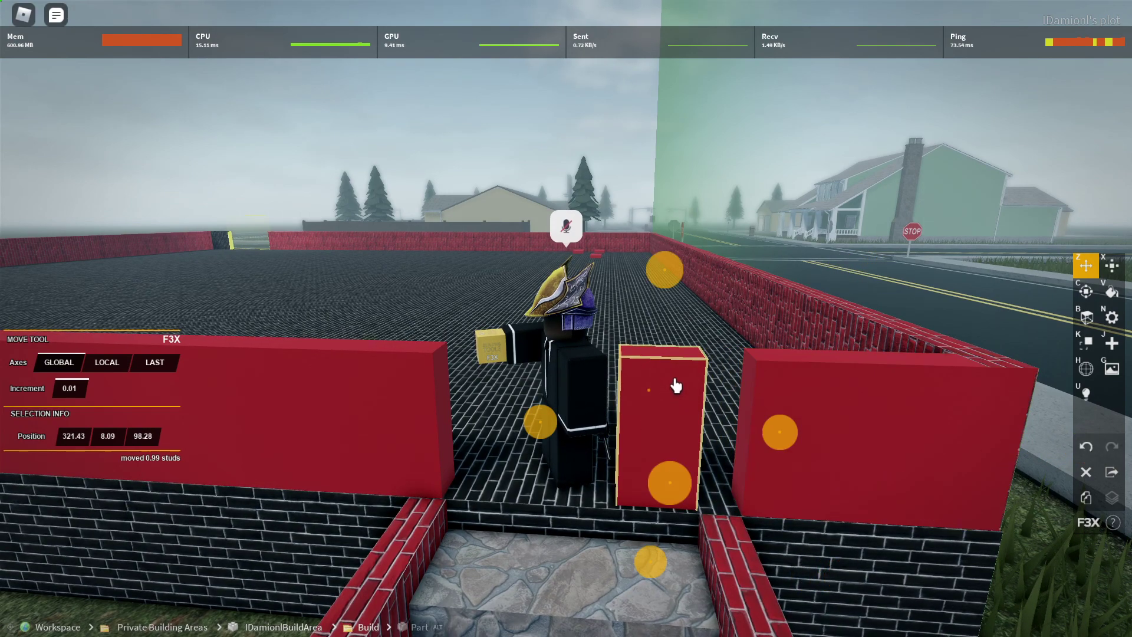
pyautogui.moveTo(668, 477); pyautogui.dragTo(715, 523)
# Stretch the loose red part across the stair opening to 7.54 studs and shorten the long red wall to 84.12 studs.
pyautogui.press('x')
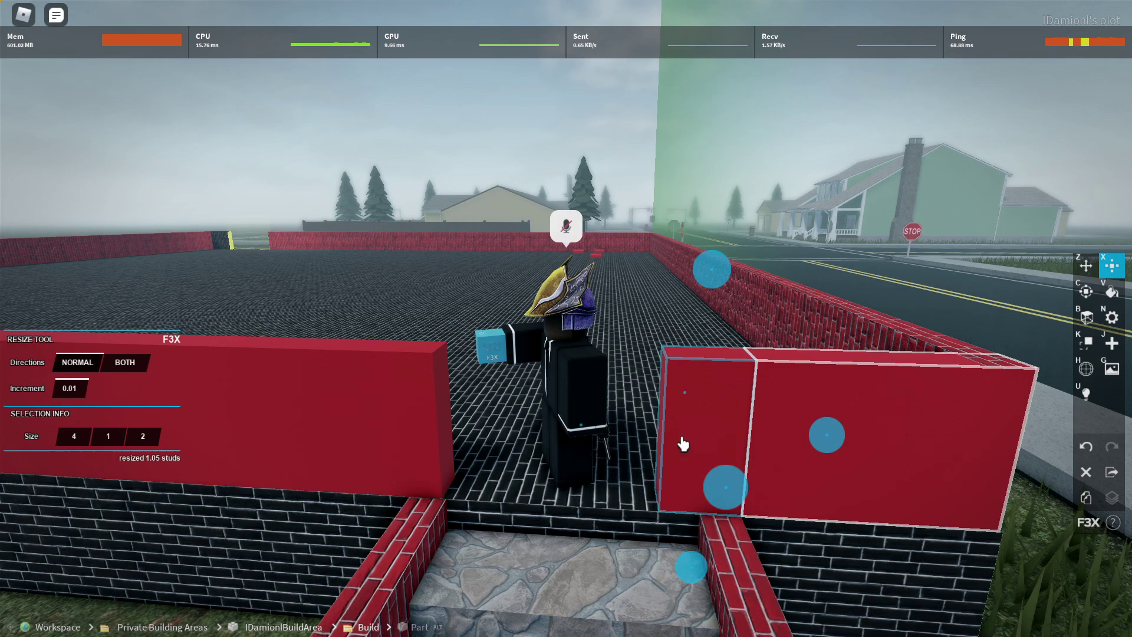
pyautogui.moveTo(683, 443); pyautogui.dragTo(341, 475)
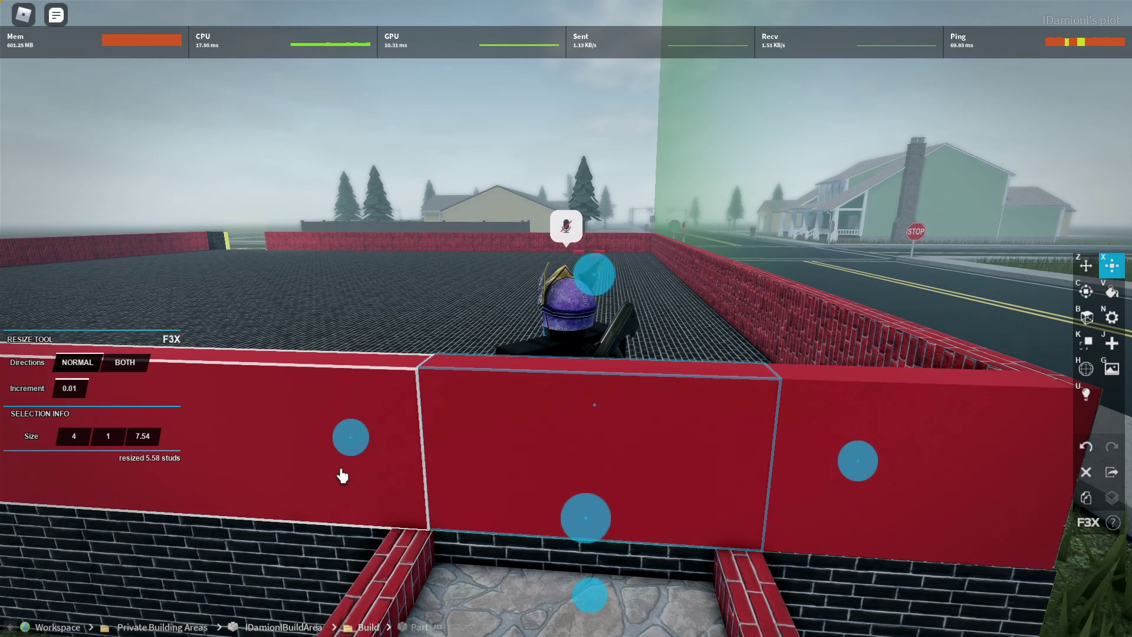
pyautogui.press('a')
pyautogui.click(413, 521)
pyautogui.press('a')
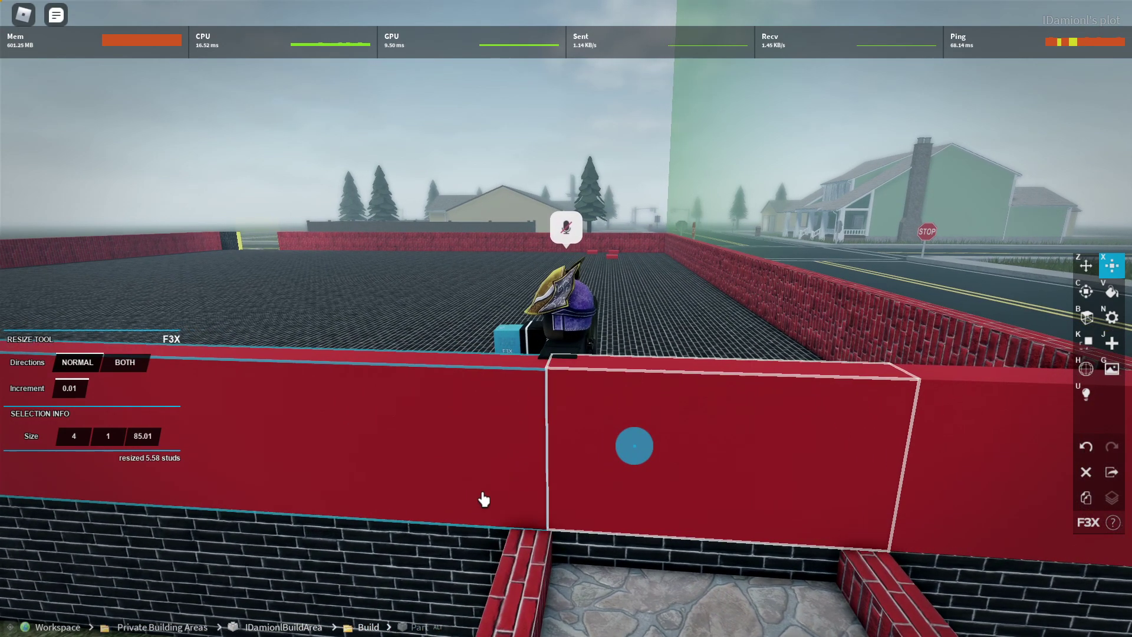
pyautogui.moveTo(631, 458); pyautogui.dragTo(594, 463)
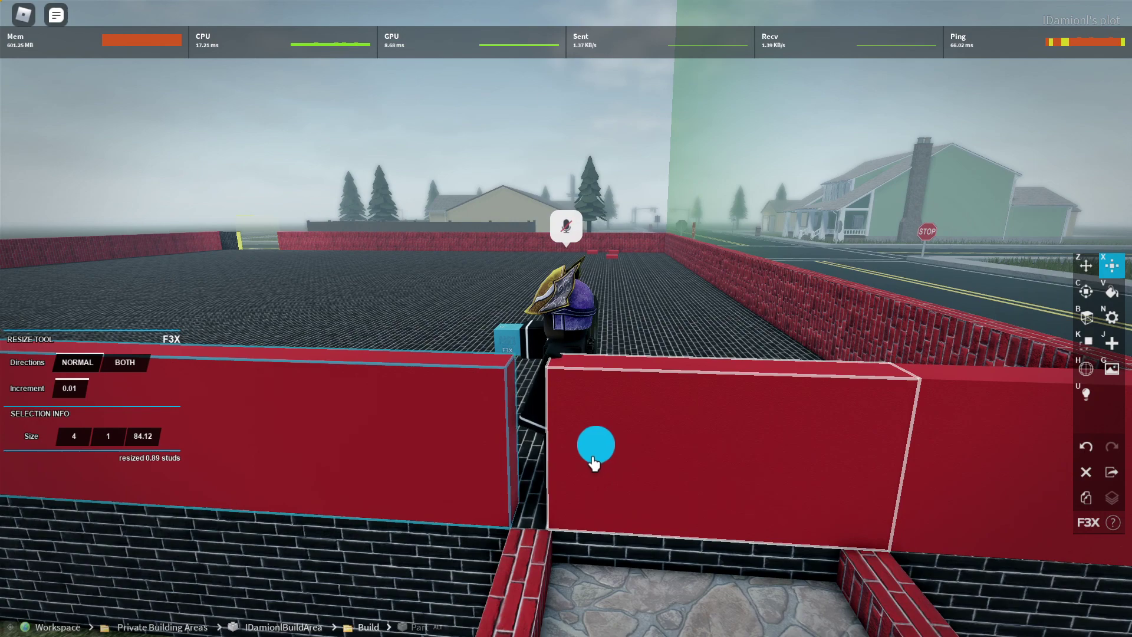
# Adjust the red part filling the stair opening to 7.58 studs long with the Resize tool.
pyautogui.click(671, 504)
pyautogui.press('d')
pyautogui.moveTo(411, 450)
pyautogui.mouseDown()
pyautogui.moveTo(384, 442)
pyautogui.moveTo(412, 460)
pyautogui.moveTo(396, 465)
pyautogui.mouseUp()
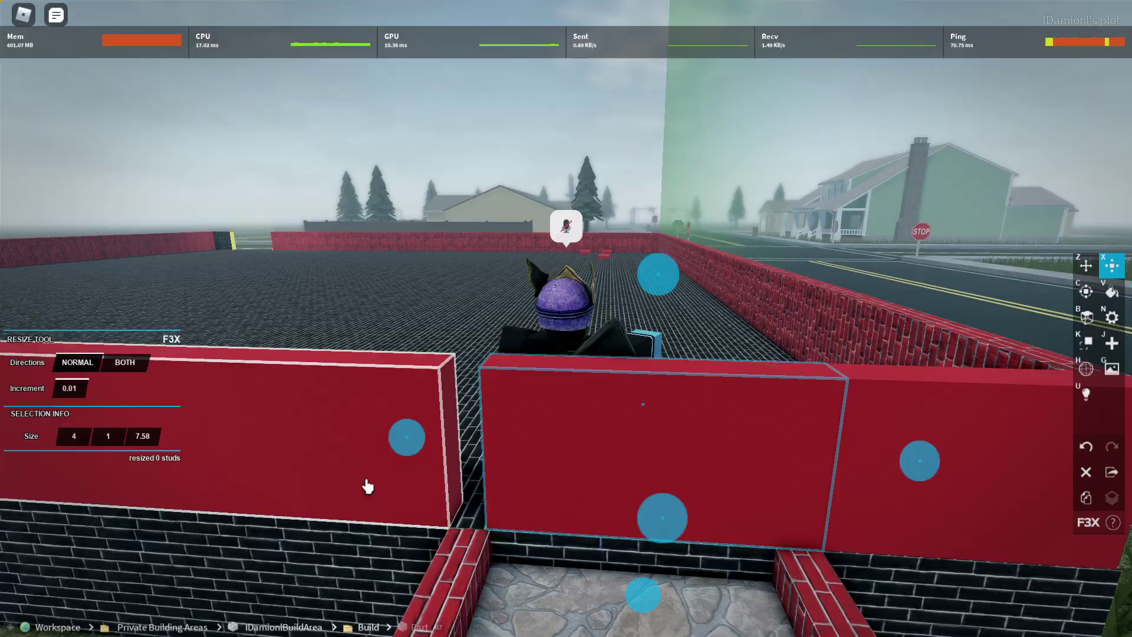
# Extend the red brick wall beside the yellow panel toward the panel's opening, to a length of 84.79 studs.
pyautogui.press('w')
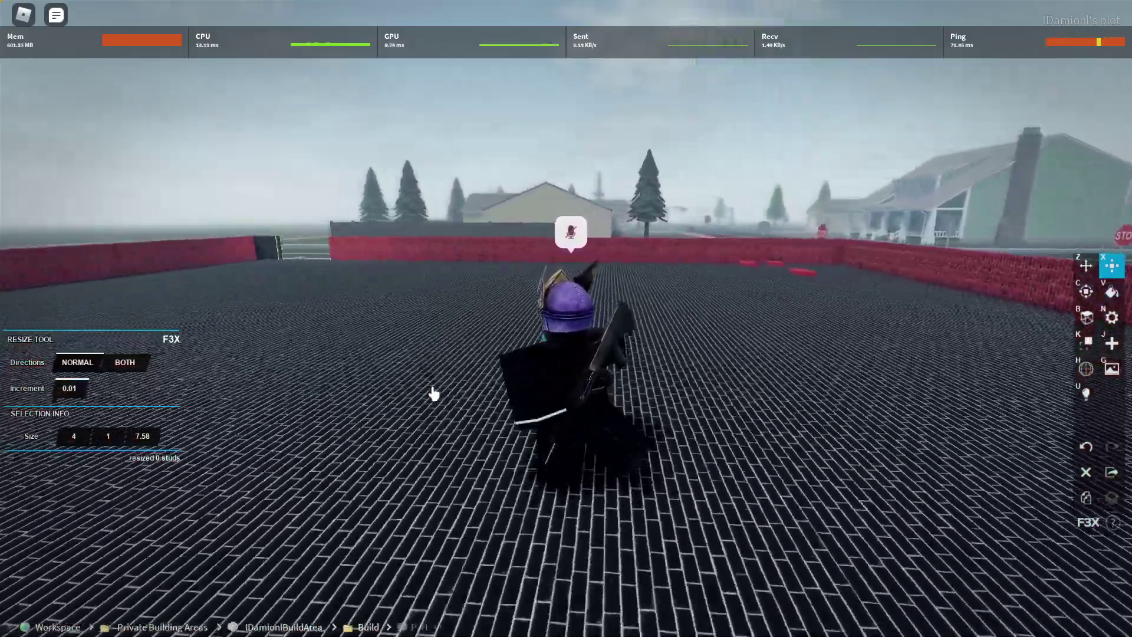
pyautogui.press('w')
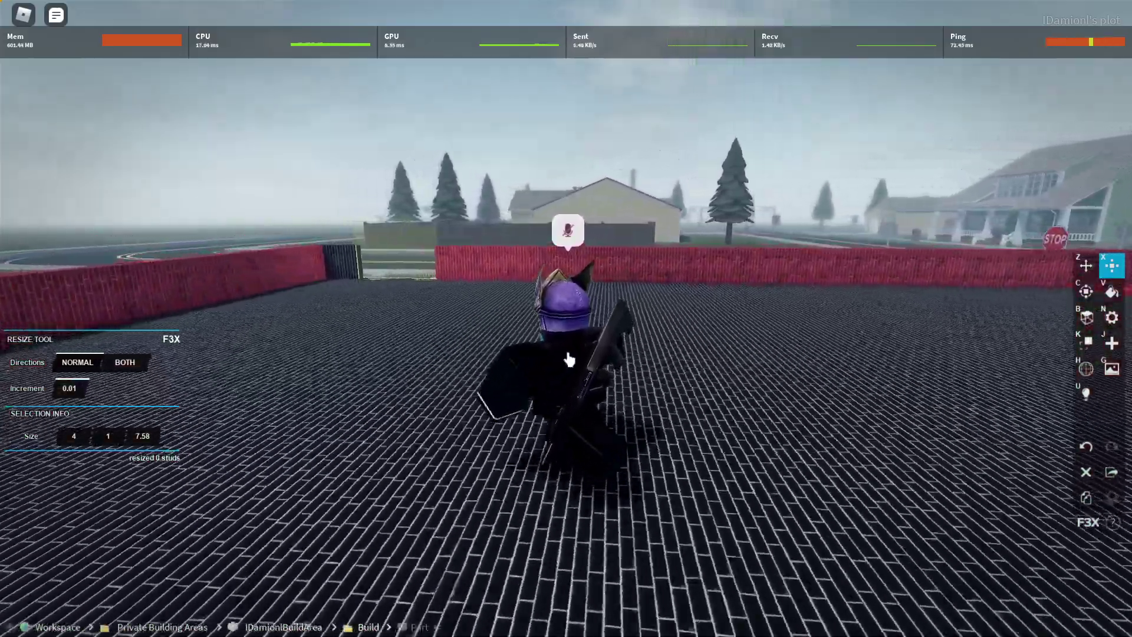
pyautogui.press('w')
pyautogui.press('a')
pyautogui.press('w')
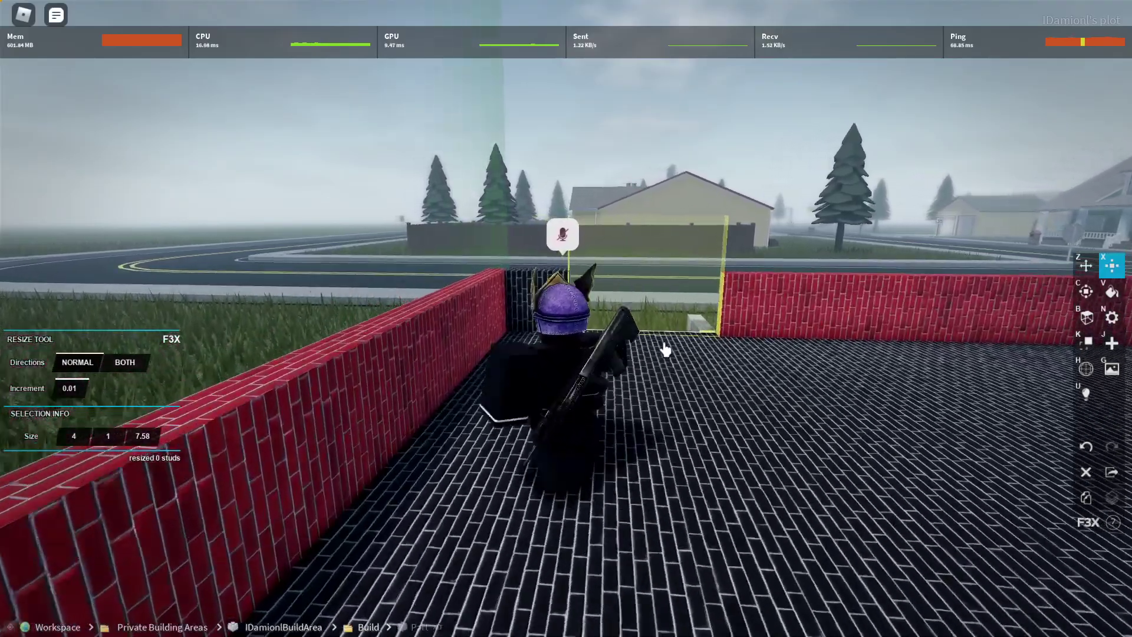
pyautogui.press('w')
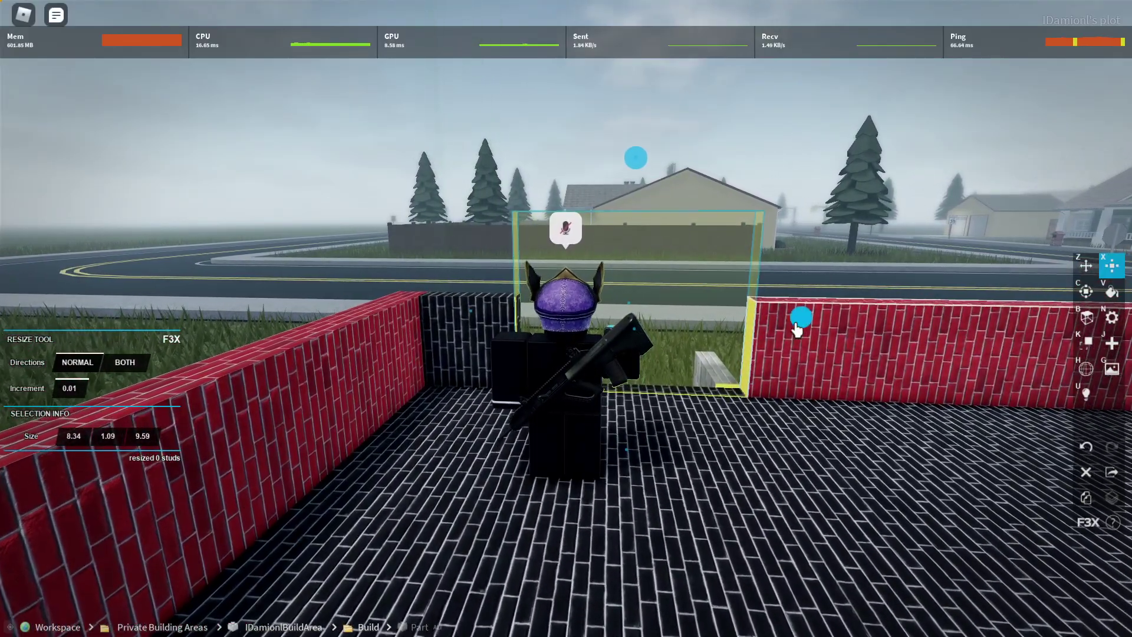
pyautogui.click(803, 371)
pyautogui.press('a')
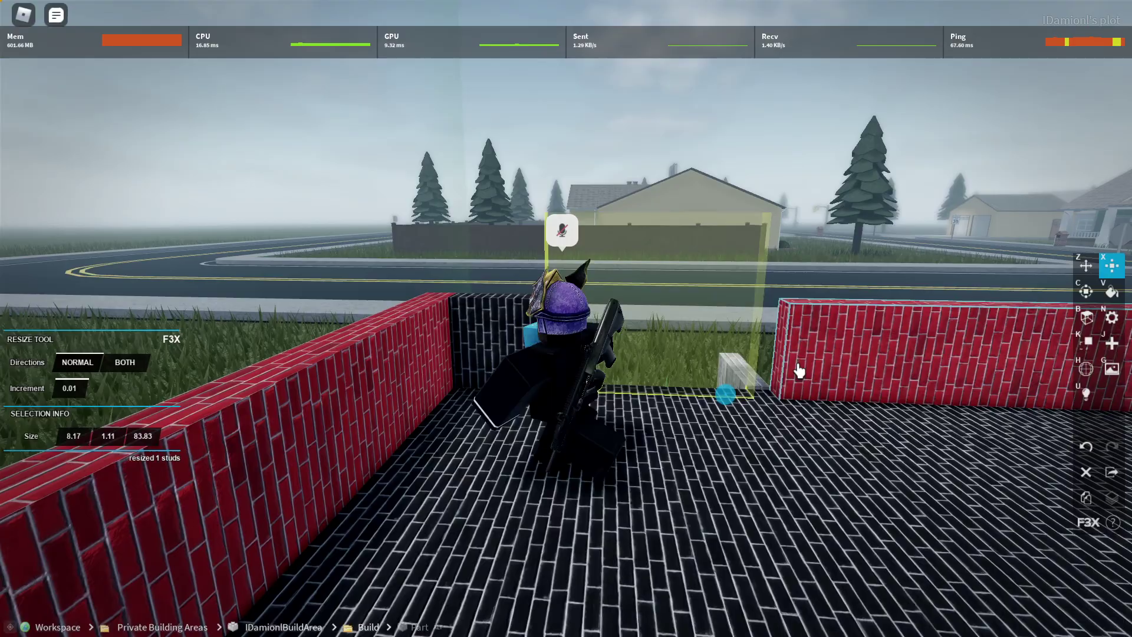
pyautogui.rightClick(791, 366)
pyautogui.press('d')
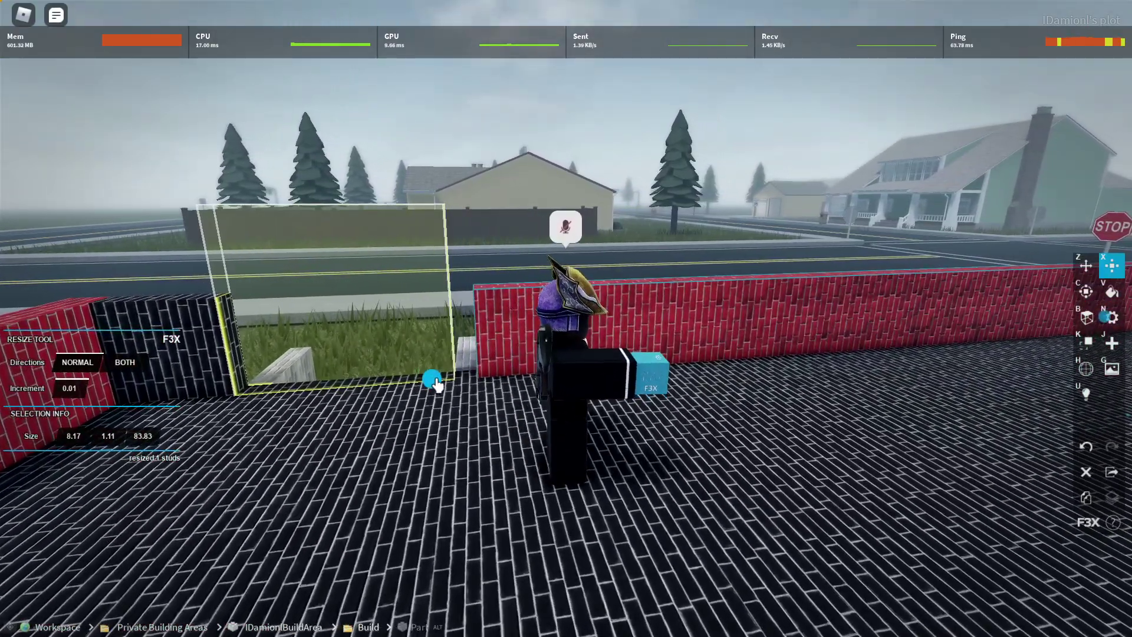
pyautogui.moveTo(416, 386); pyautogui.dragTo(414, 387)
pyautogui.press('a')
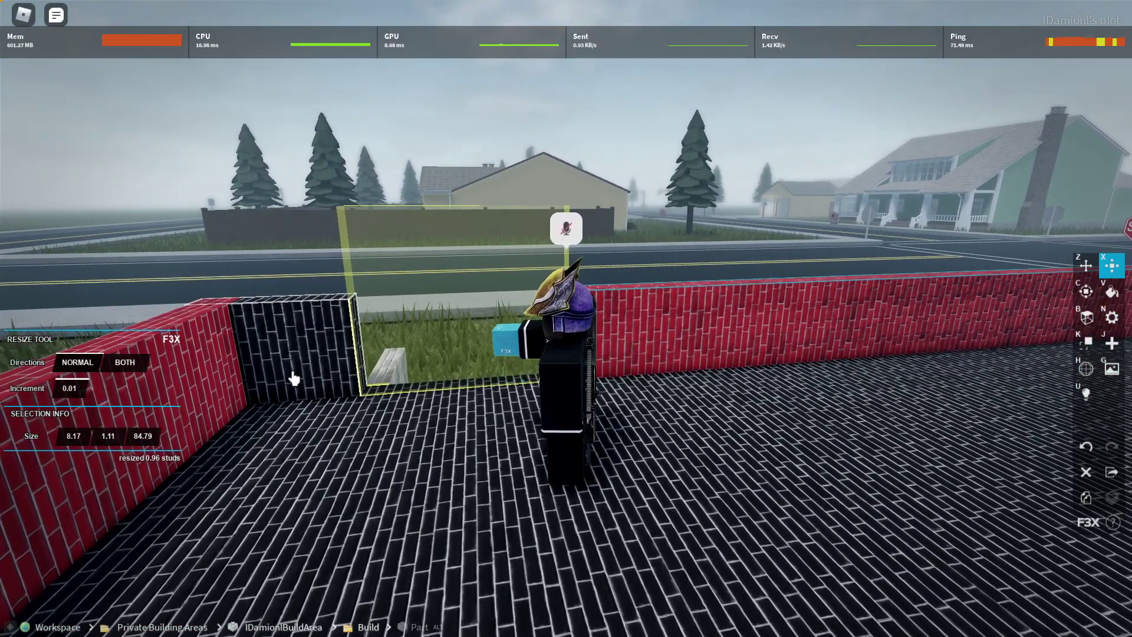
# Extend the black brick wall section on the other side of the yellow panel by 0.57 studs into the opening.
pyautogui.press('w')
pyautogui.click(305, 426)
pyautogui.press('s')
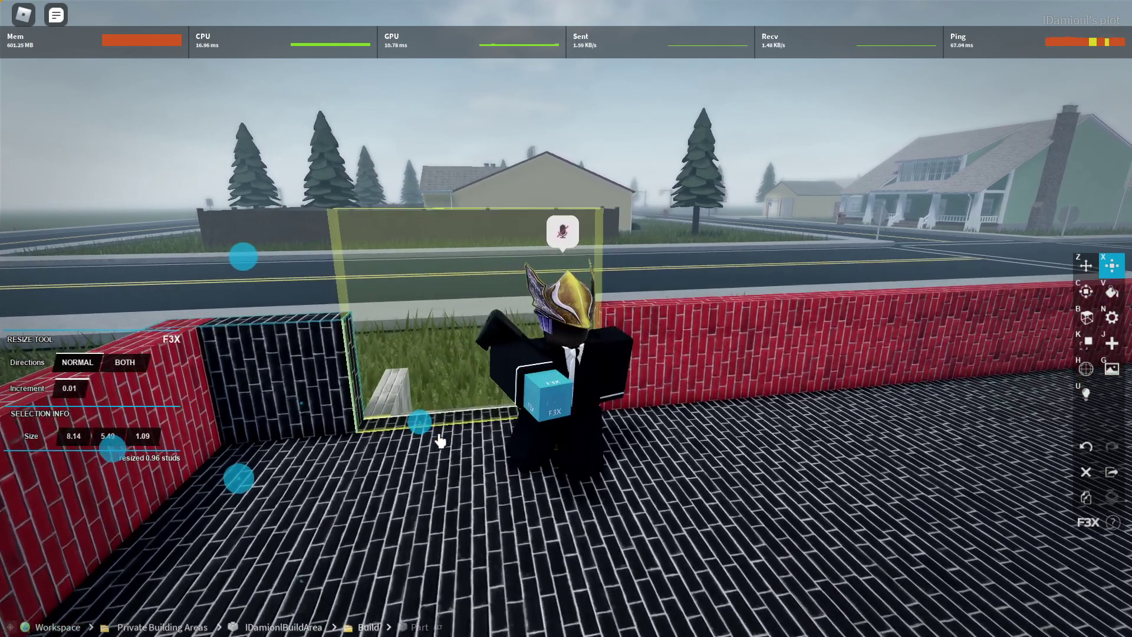
pyautogui.moveTo(422, 426); pyautogui.dragTo(441, 428)
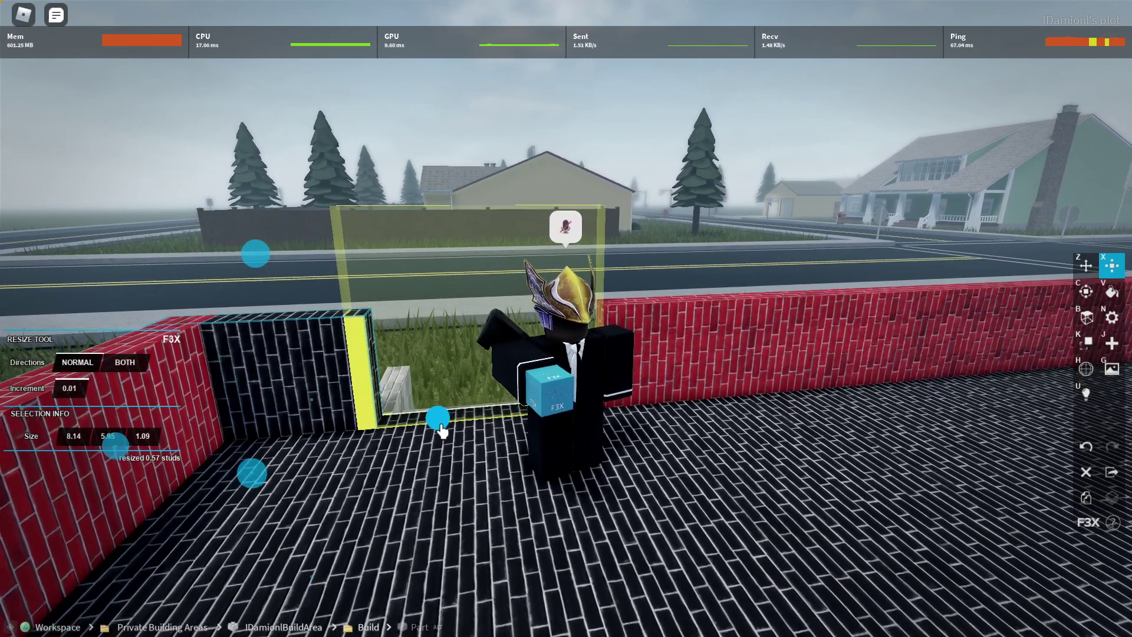
# Narrow the yellow panel to 7.66 studs from the black brick wall's side.
pyautogui.press('s')
pyautogui.click(452, 367)
pyautogui.moveTo(326, 330); pyautogui.dragTo(359, 334)
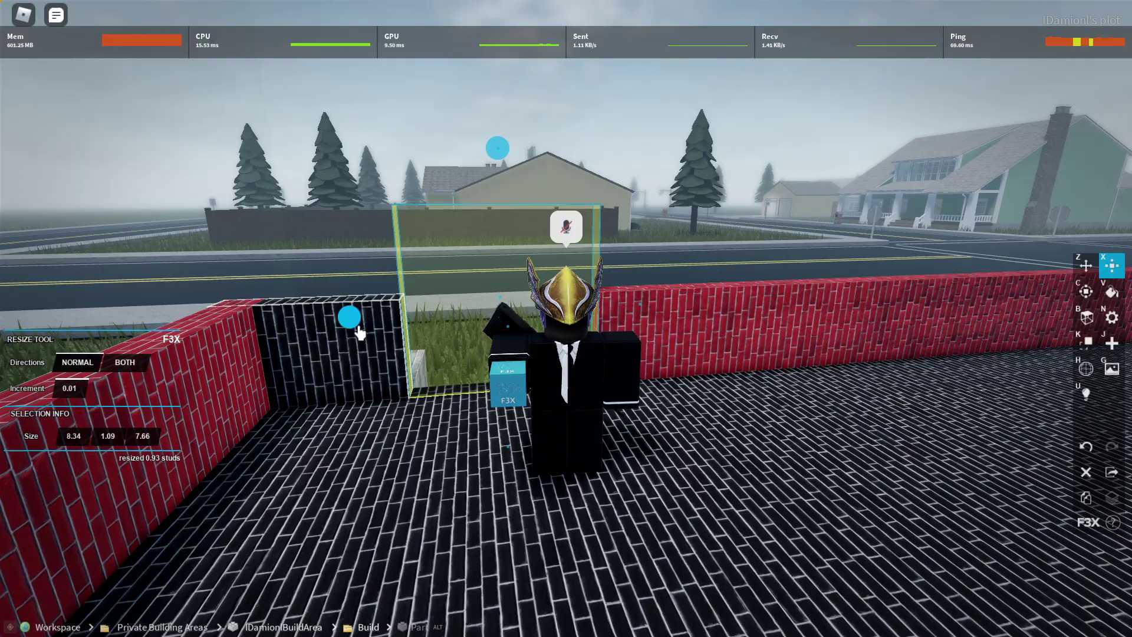
pyautogui.press('d')
pyautogui.press('s')
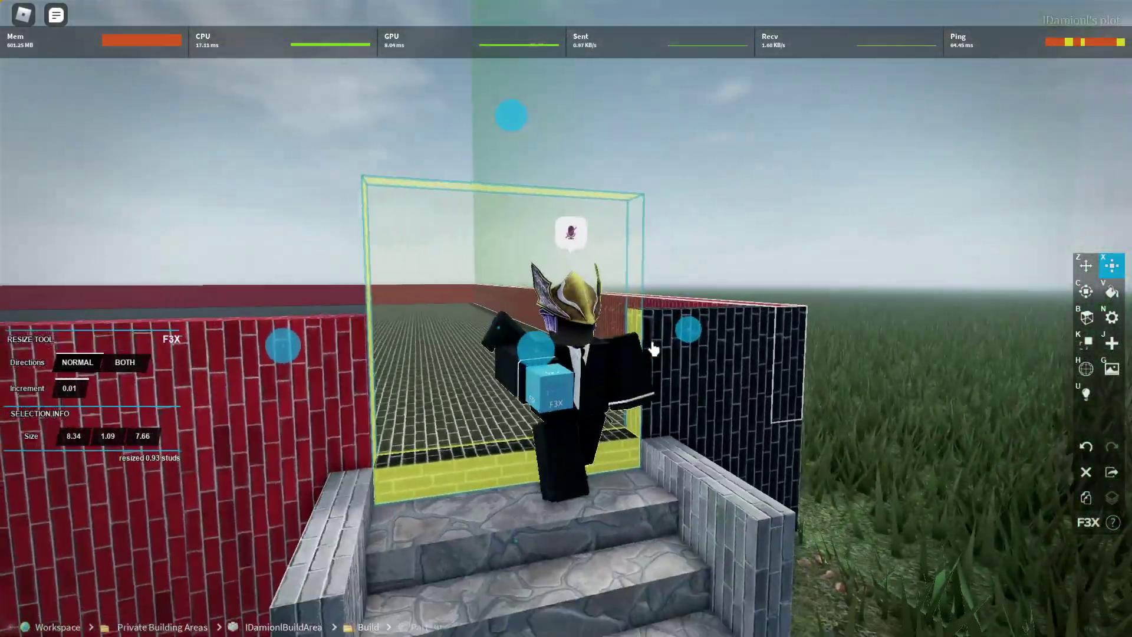
pyautogui.press('w')
pyautogui.scroll(-3, 682, 366)
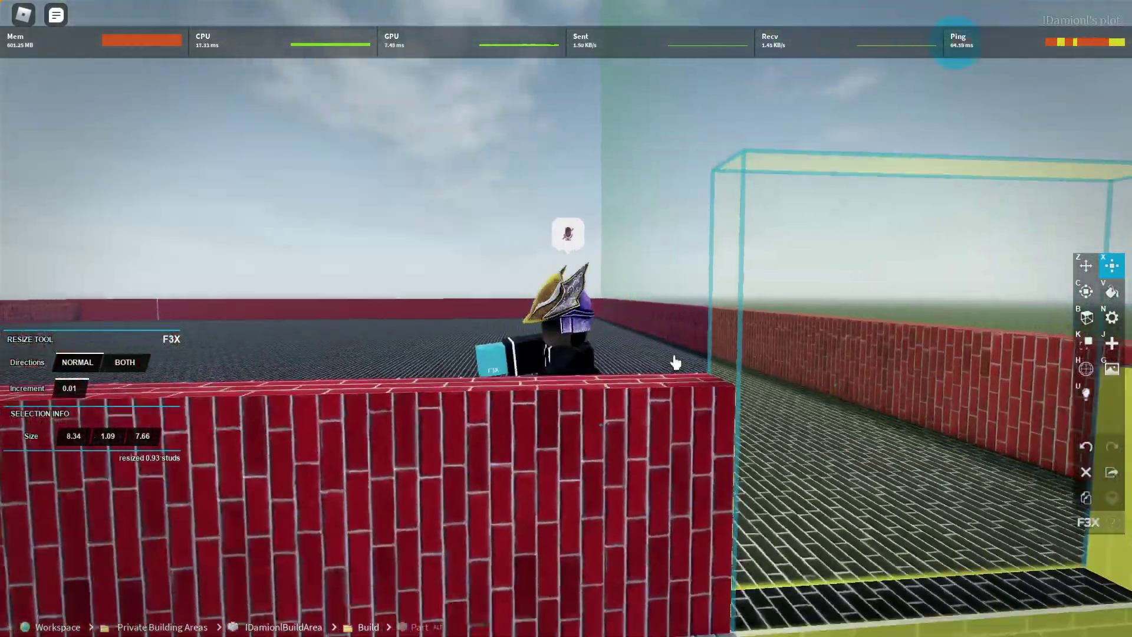